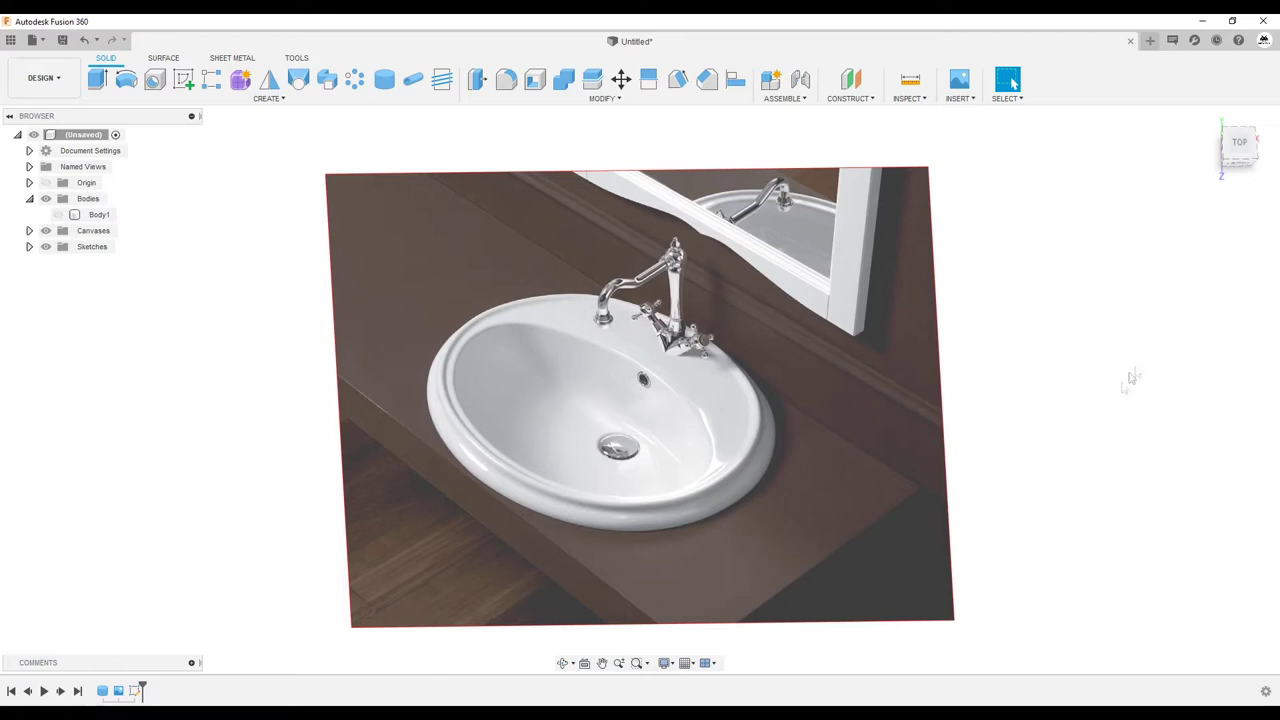
Step: Start a new sketch on the horizontal plane from the Surface tools
middle_click_drag(1026, 446, 508, 305, "shift")
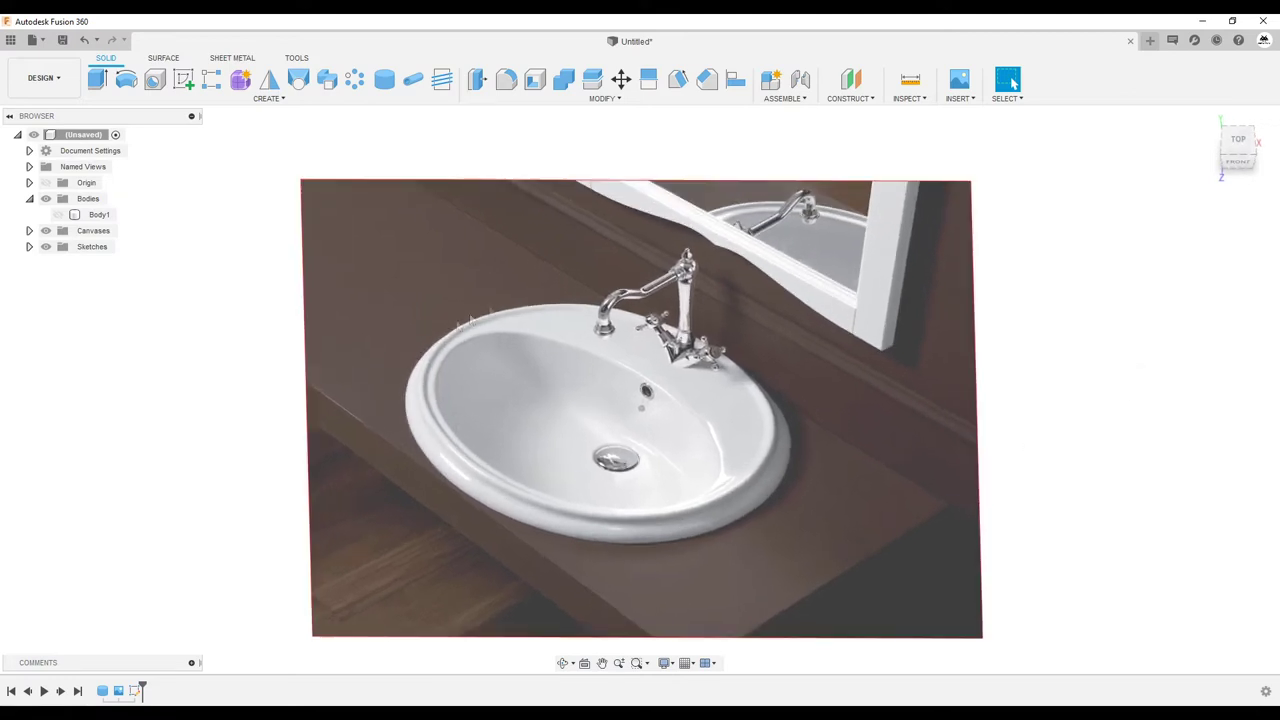
mouse_move(510, 437)
middle_mouse_down("shift")
mouse_move(557, 405)
mouse_move(630, 410)
middle_mouse_up("shift")
left_click(161, 60)
left_click(1216, 126)
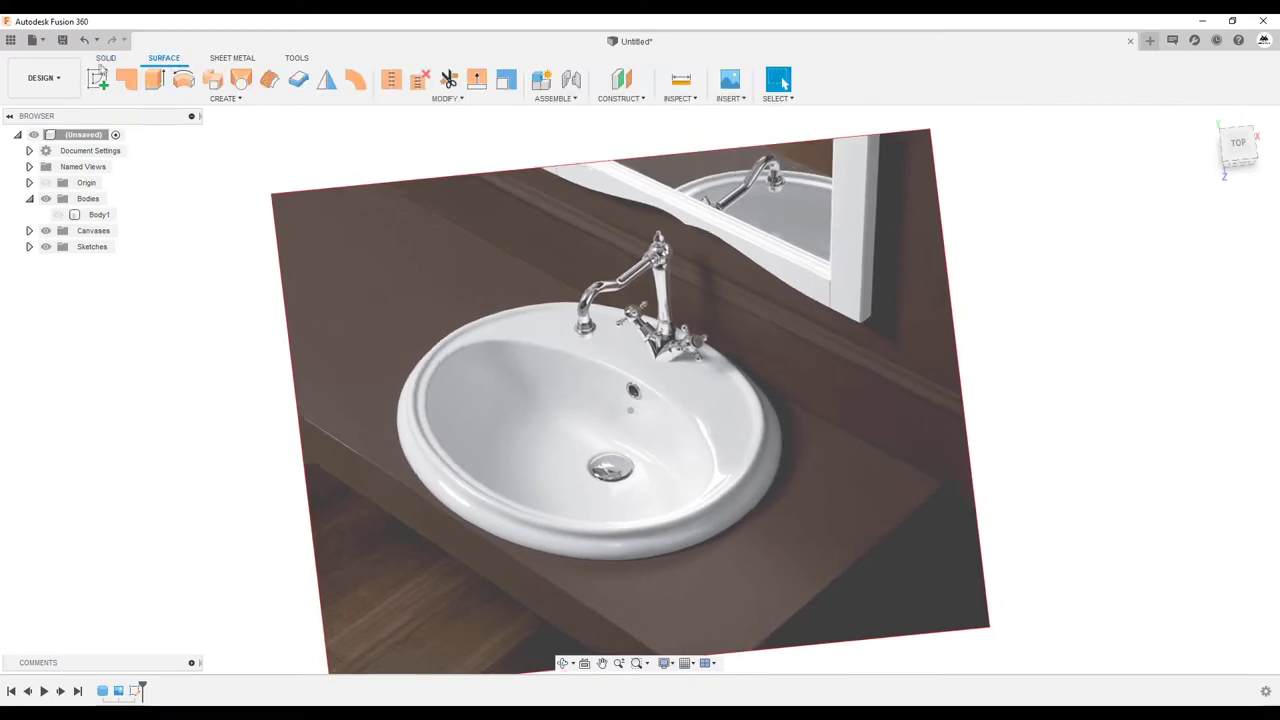
left_click(92, 80)
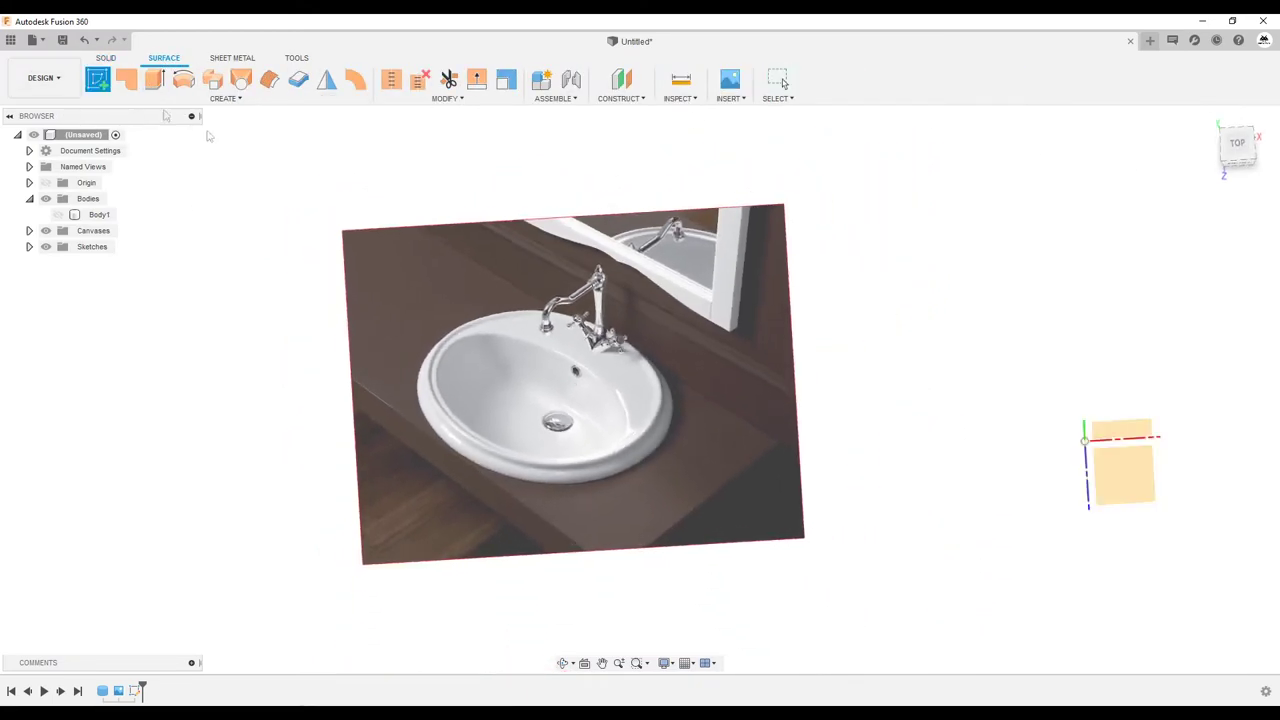
left_click(940, 445)
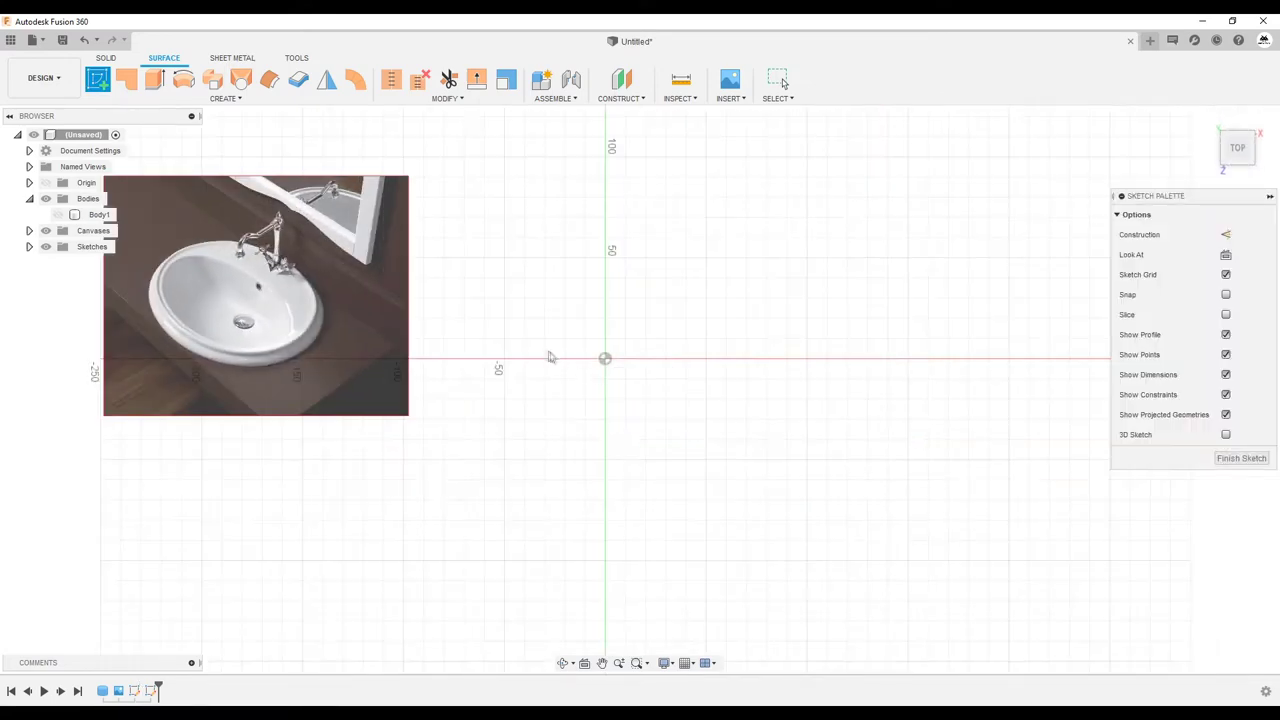
Step: Draw vertical and horizontal lines from the origin, joined by a spline between their ends
key("l")
left_click(605, 358)
left_click(605, 215)
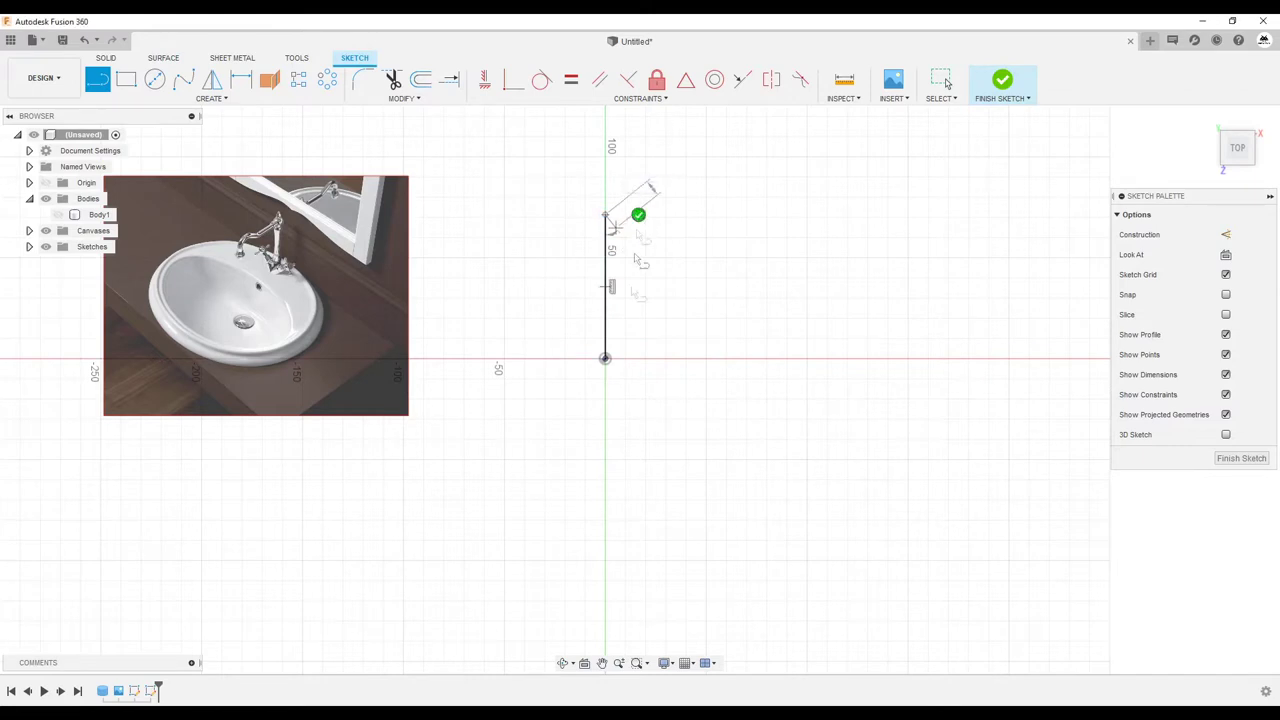
left_click(821, 358)
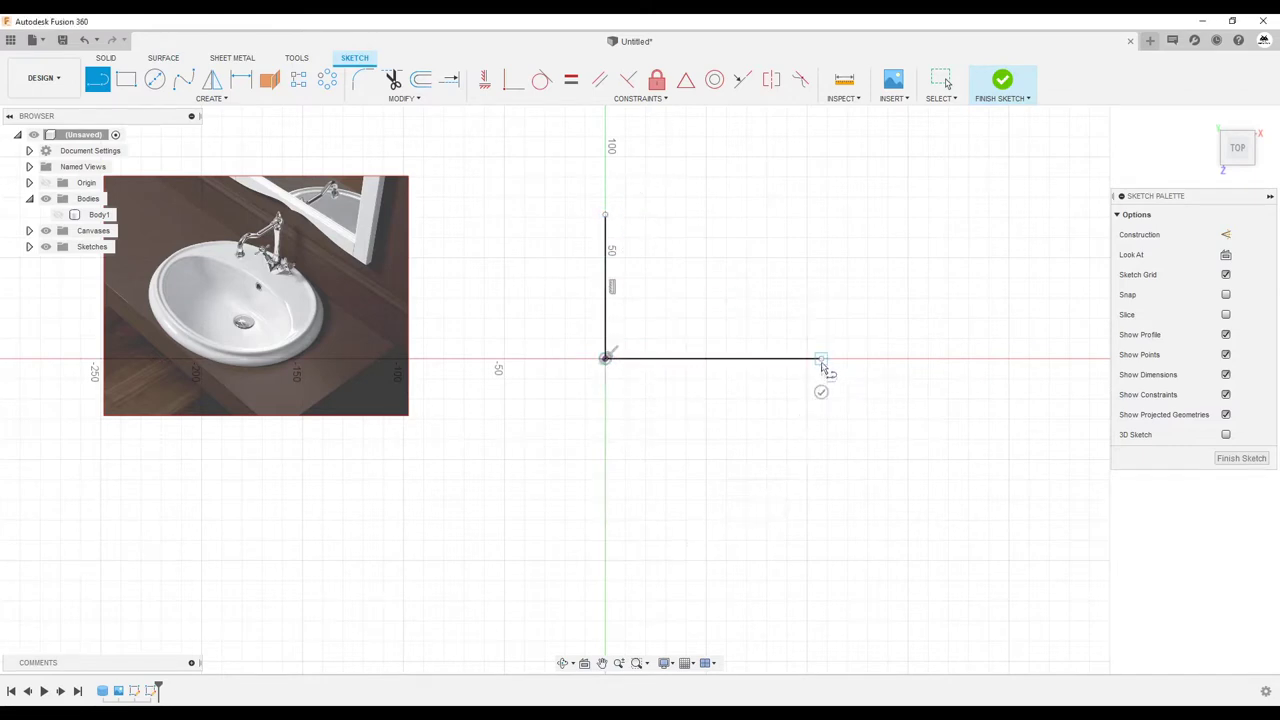
left_click(183, 80)
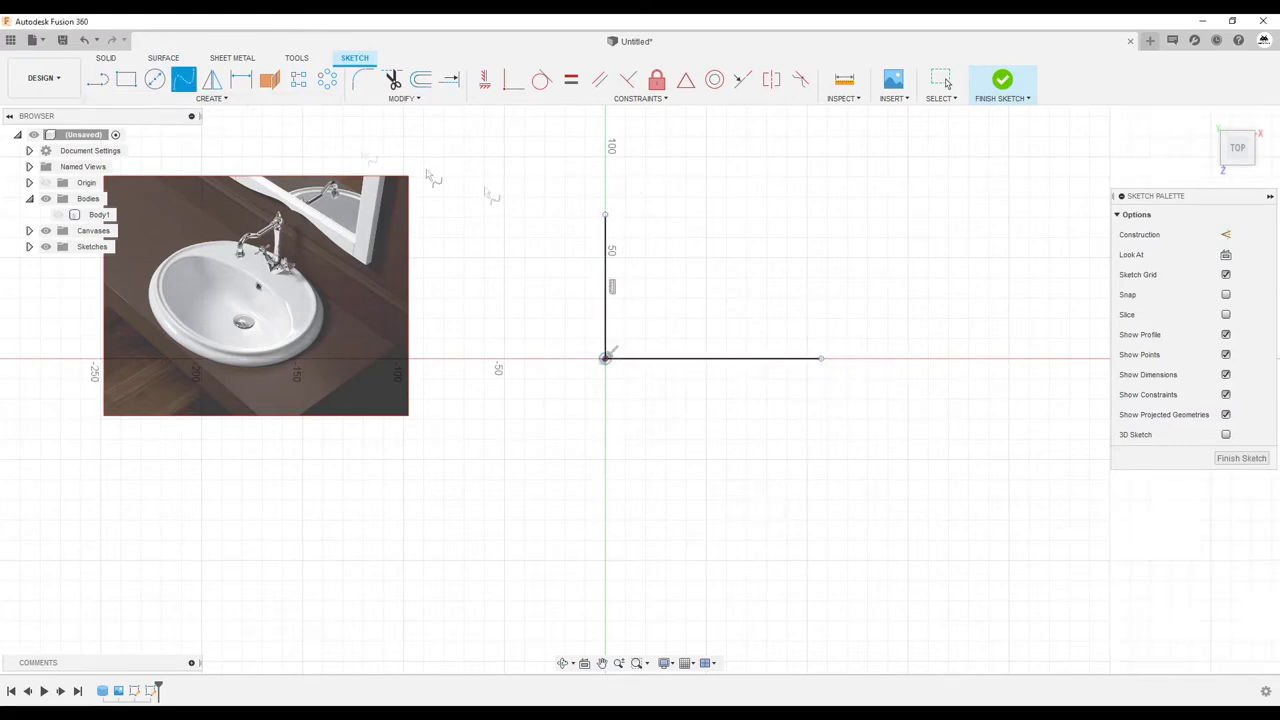
left_click(605, 216)
left_click(821, 358)
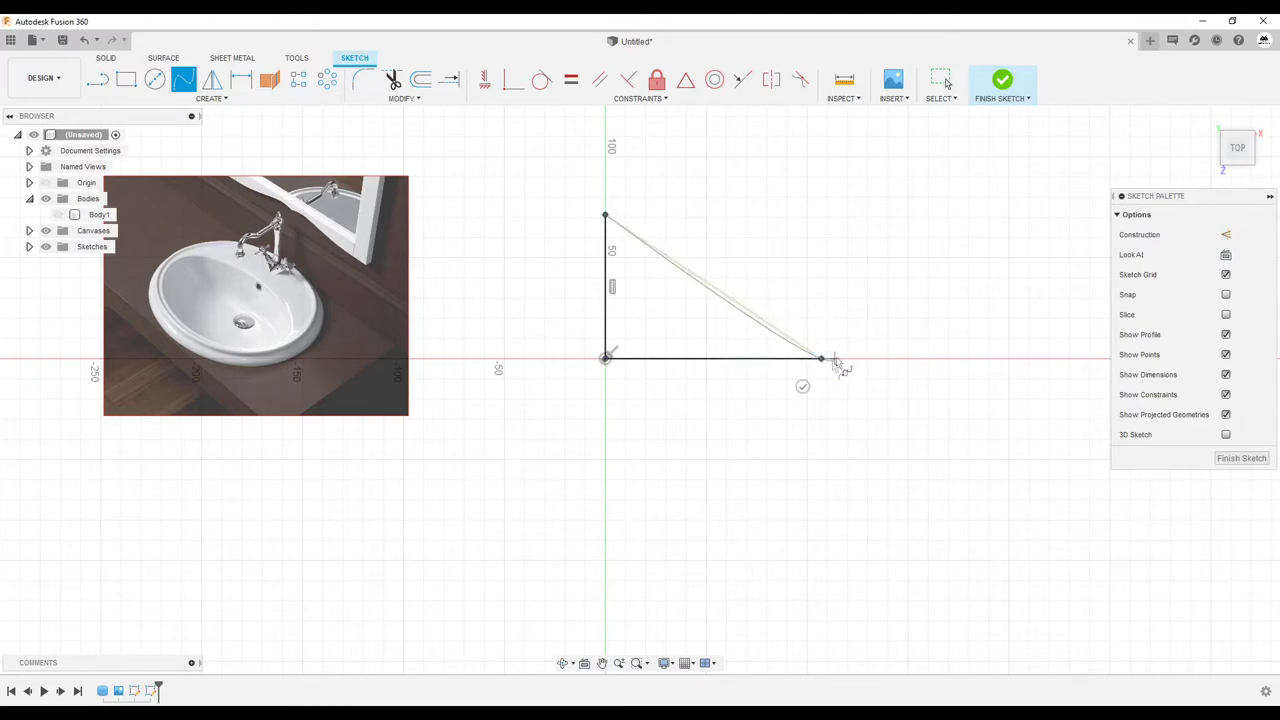
left_click(803, 386)
Step: Constrain the spline's top tangent horizontal and its lower tangent vertical
left_click(484, 80)
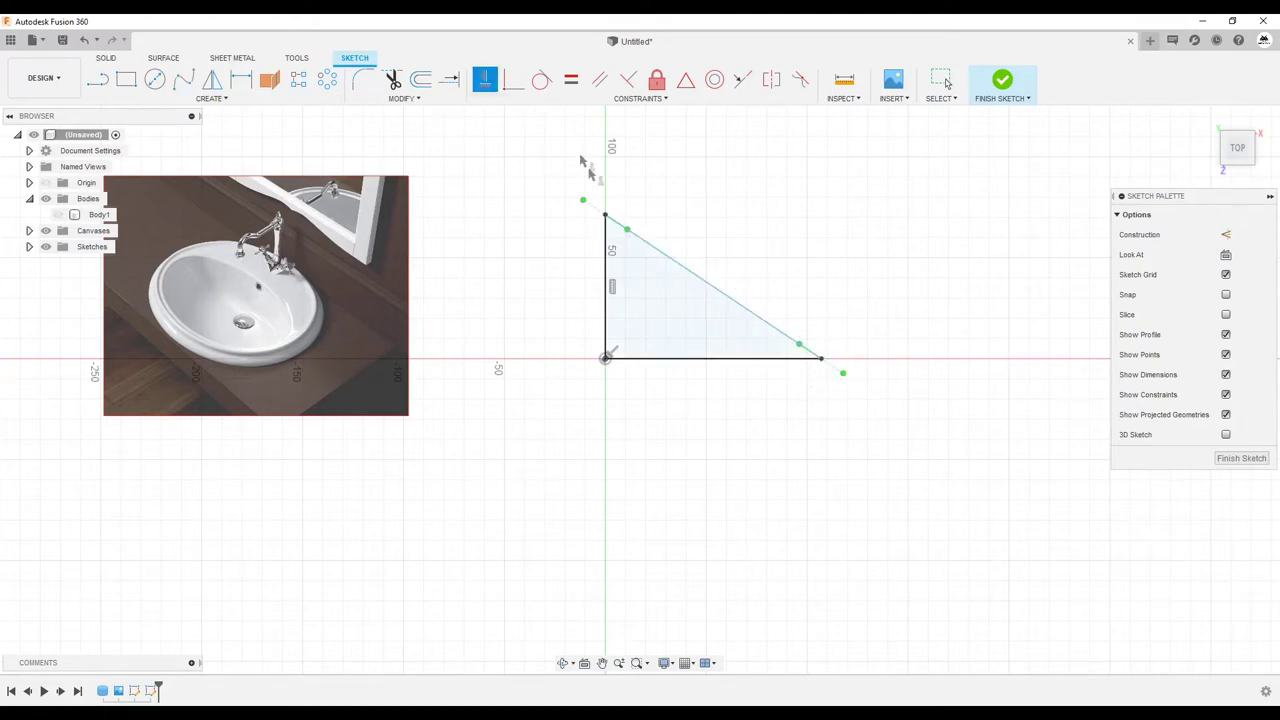
left_click(594, 210)
left_click(836, 375)
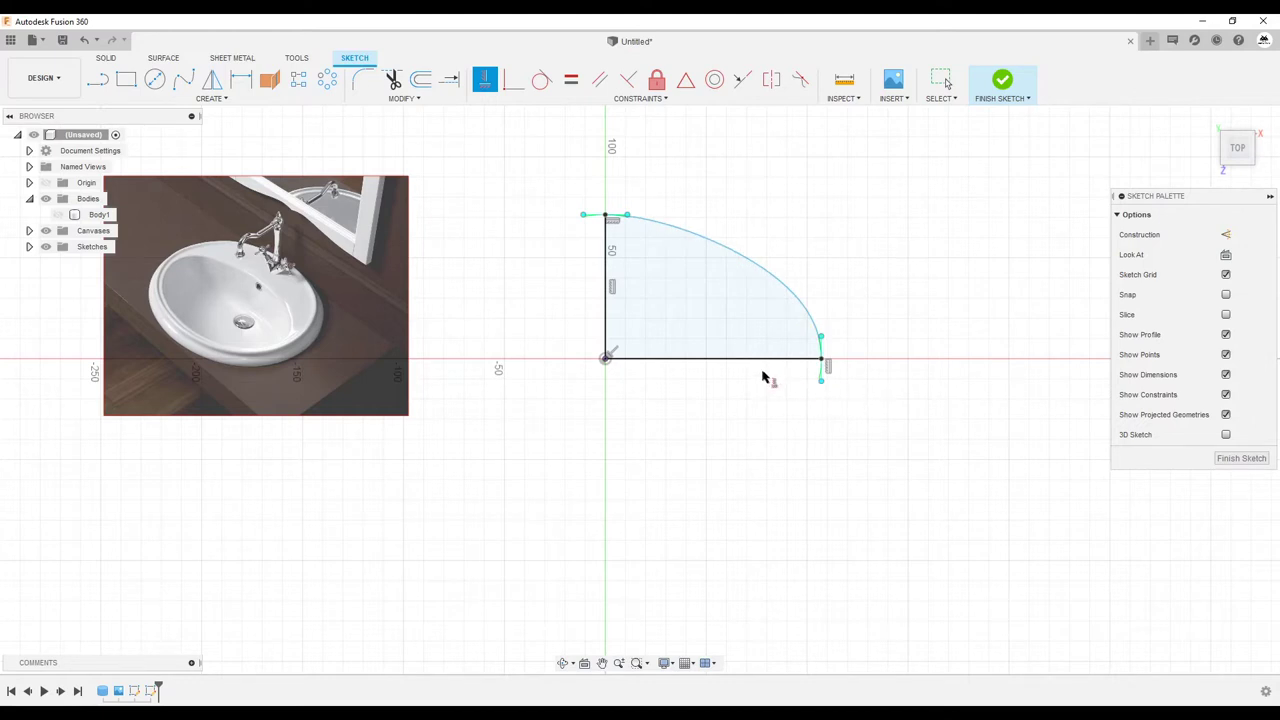
key("Escape")
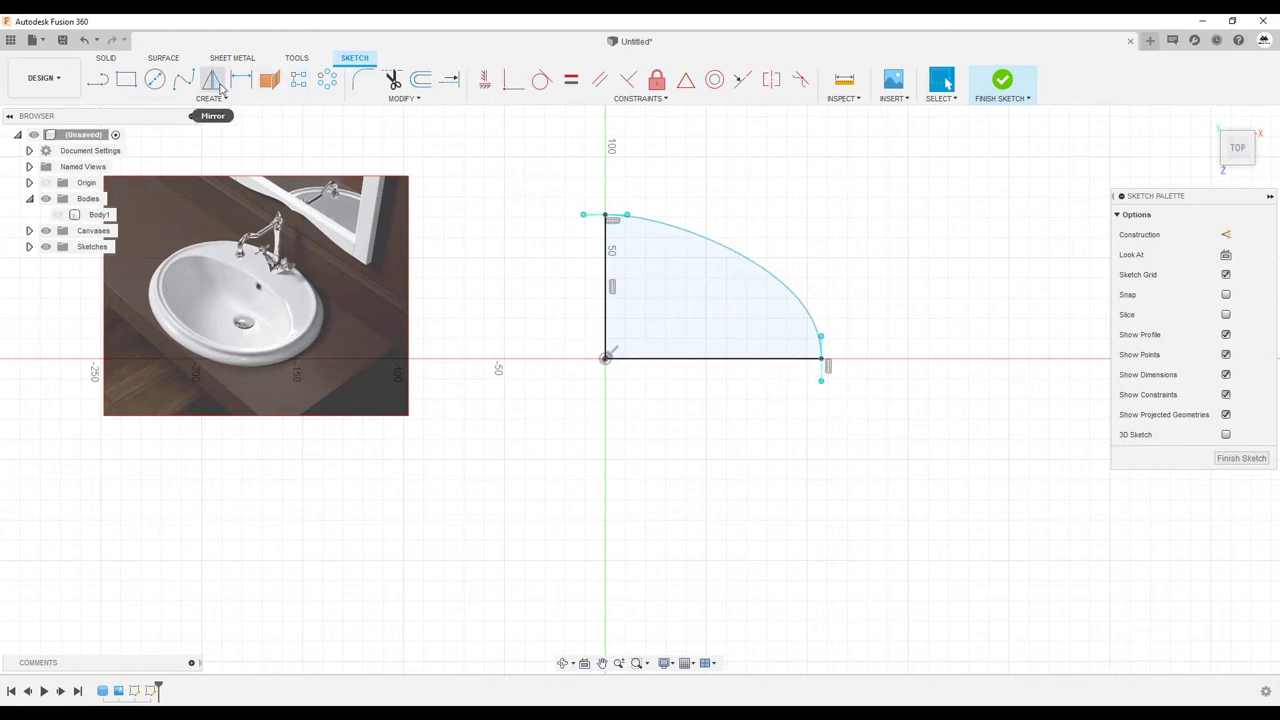
Step: Mirror the quarter spline across the horizontal line, then across the vertical line
left_click(212, 82)
left_click(795, 285)
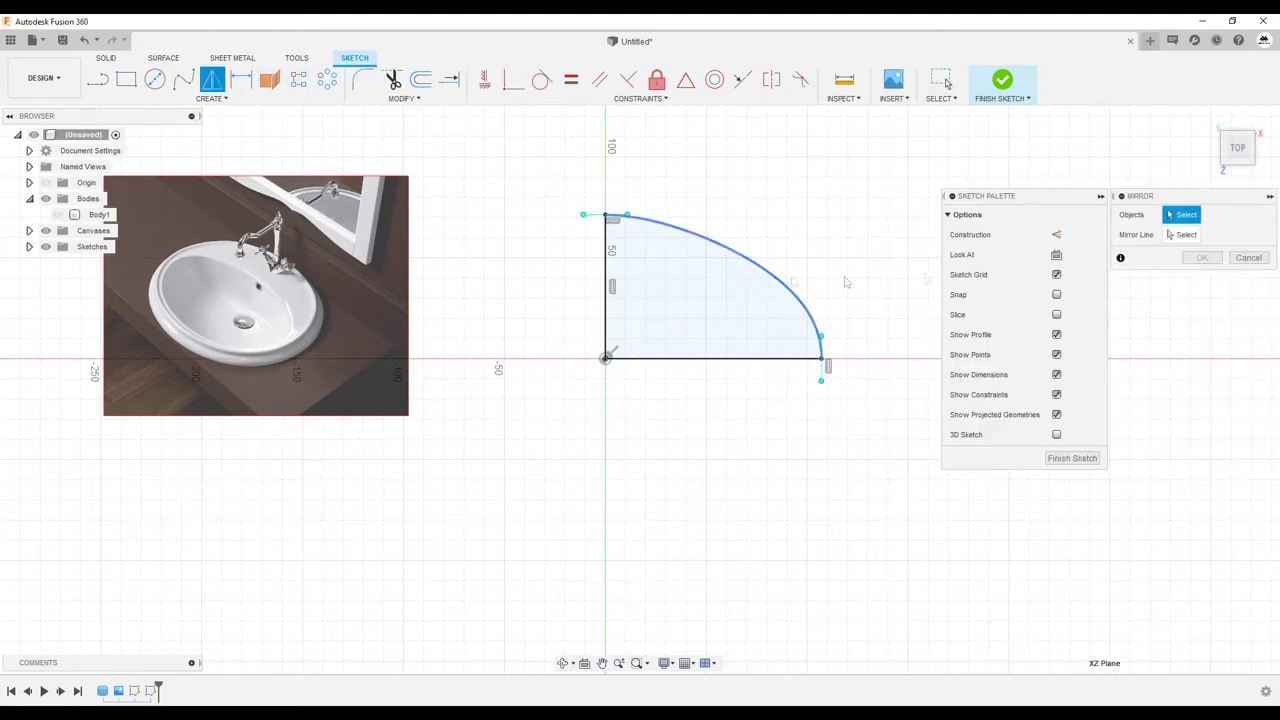
left_click(815, 358)
left_click(1202, 257)
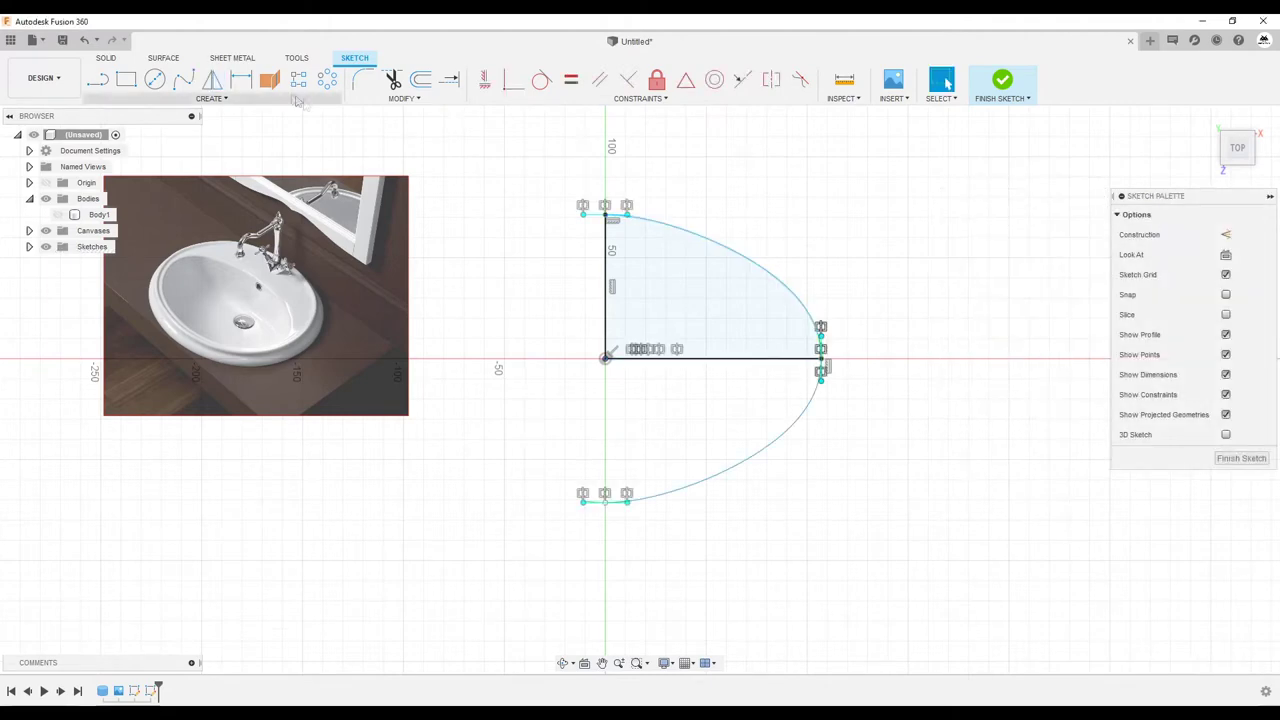
left_click(212, 80)
left_click(806, 414)
left_click(604, 326)
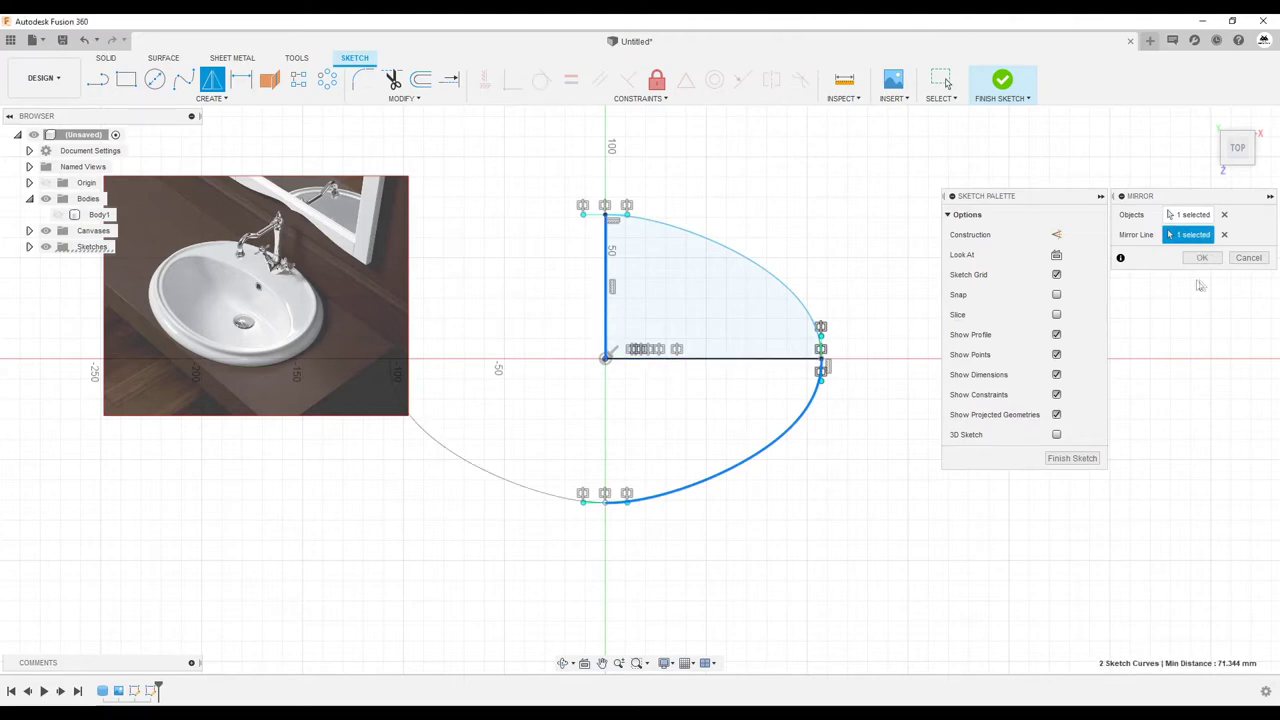
left_click(1202, 257)
scroll(1110, 498, "down", 2)
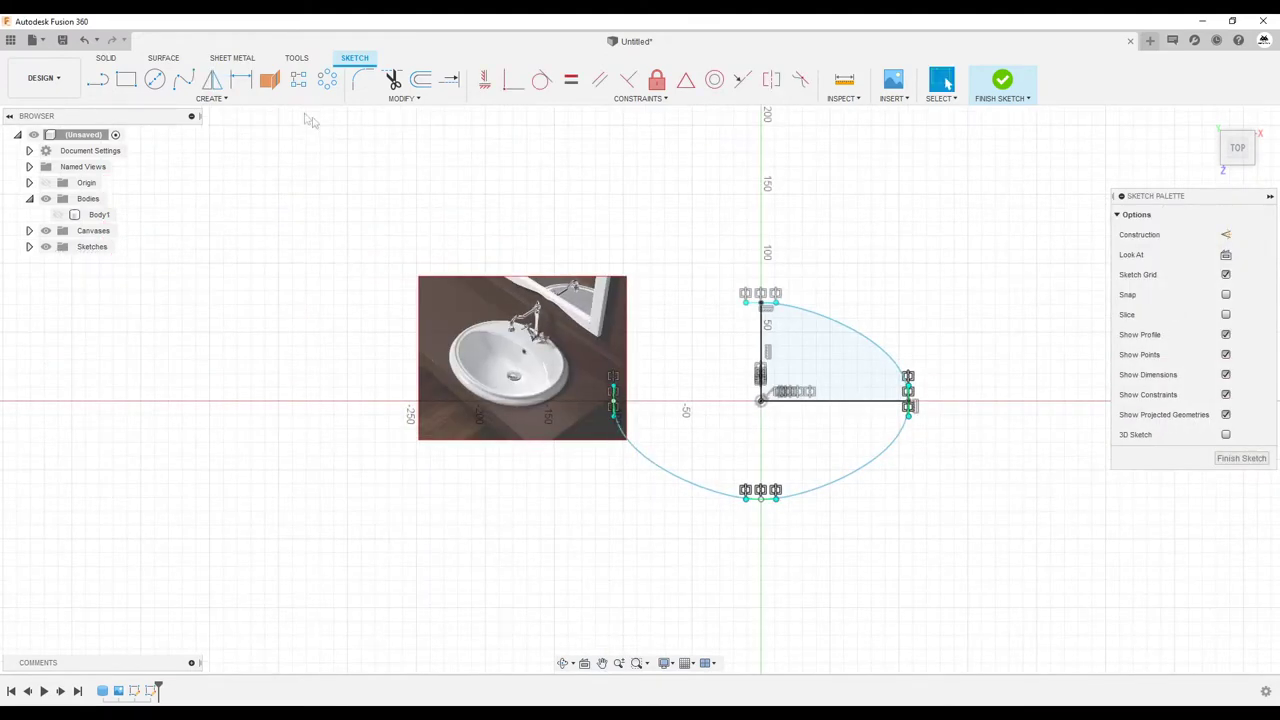
Step: Mirror the upper-right spline across the vertical line to close the oval
left_click(214, 82)
left_click(835, 318)
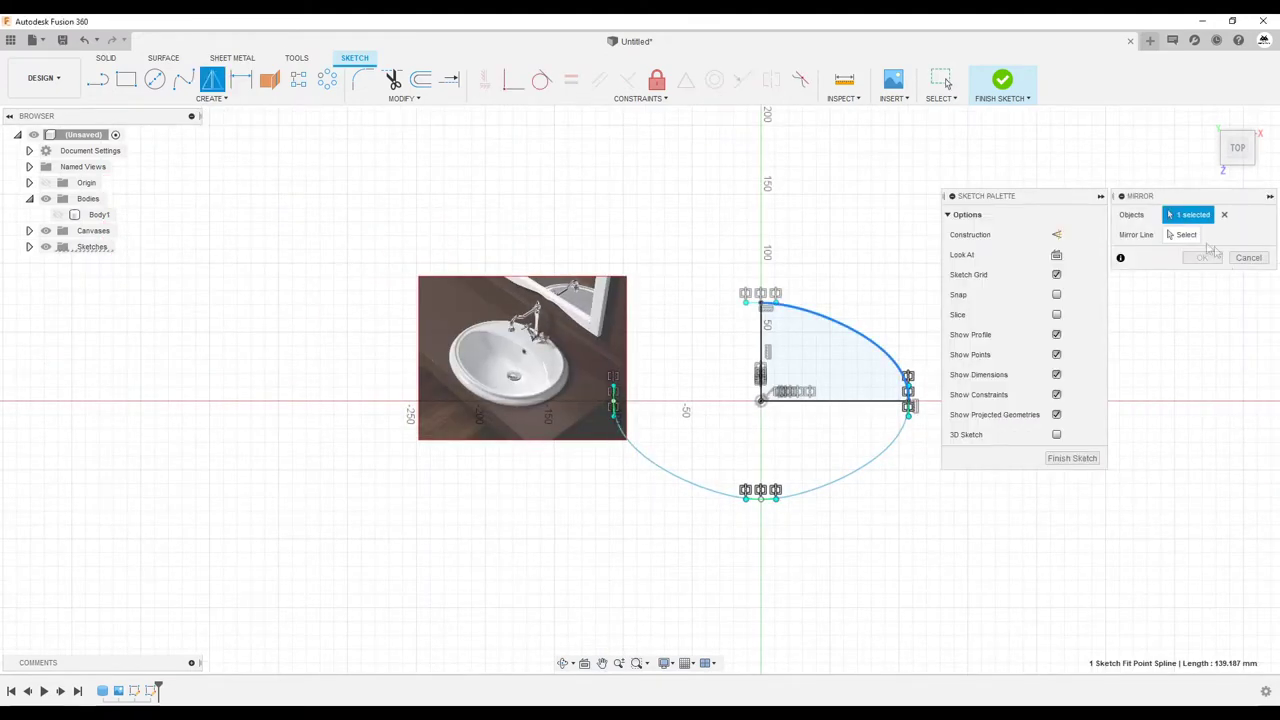
left_click(766, 354)
left_click(1202, 258)
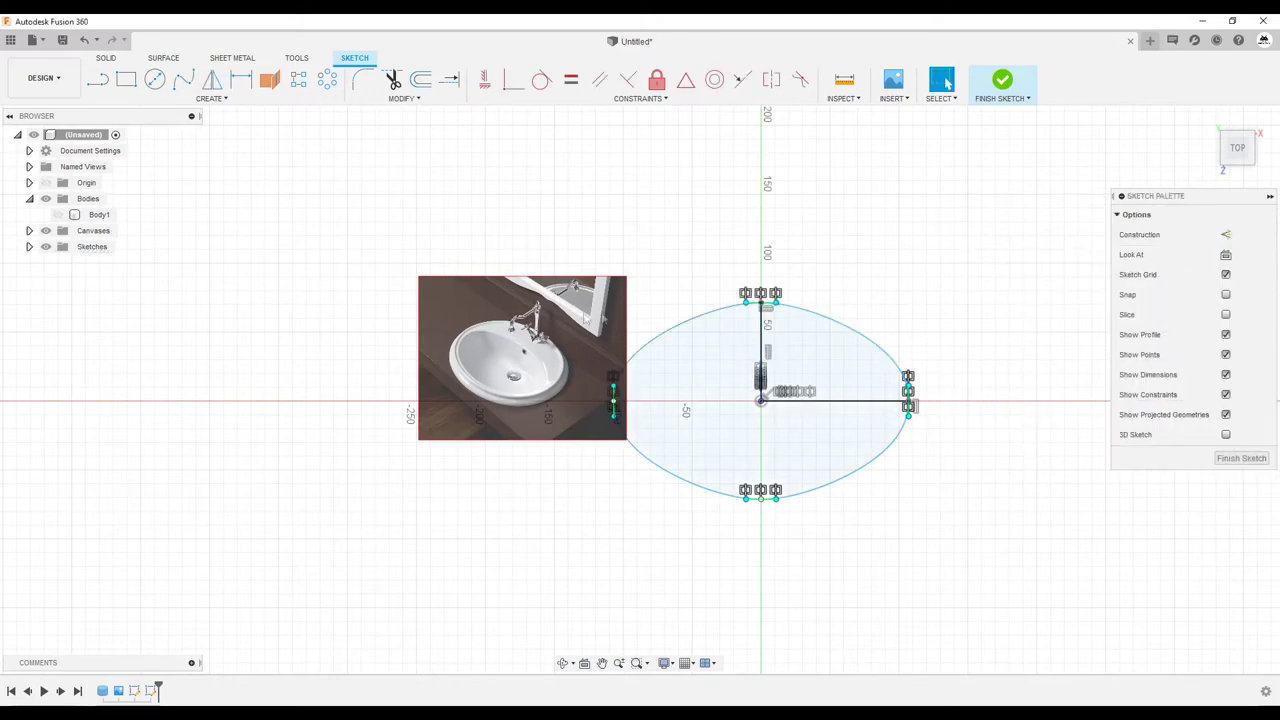
scroll(755, 345, "down", 2)
scroll(800, 330, "up", 3)
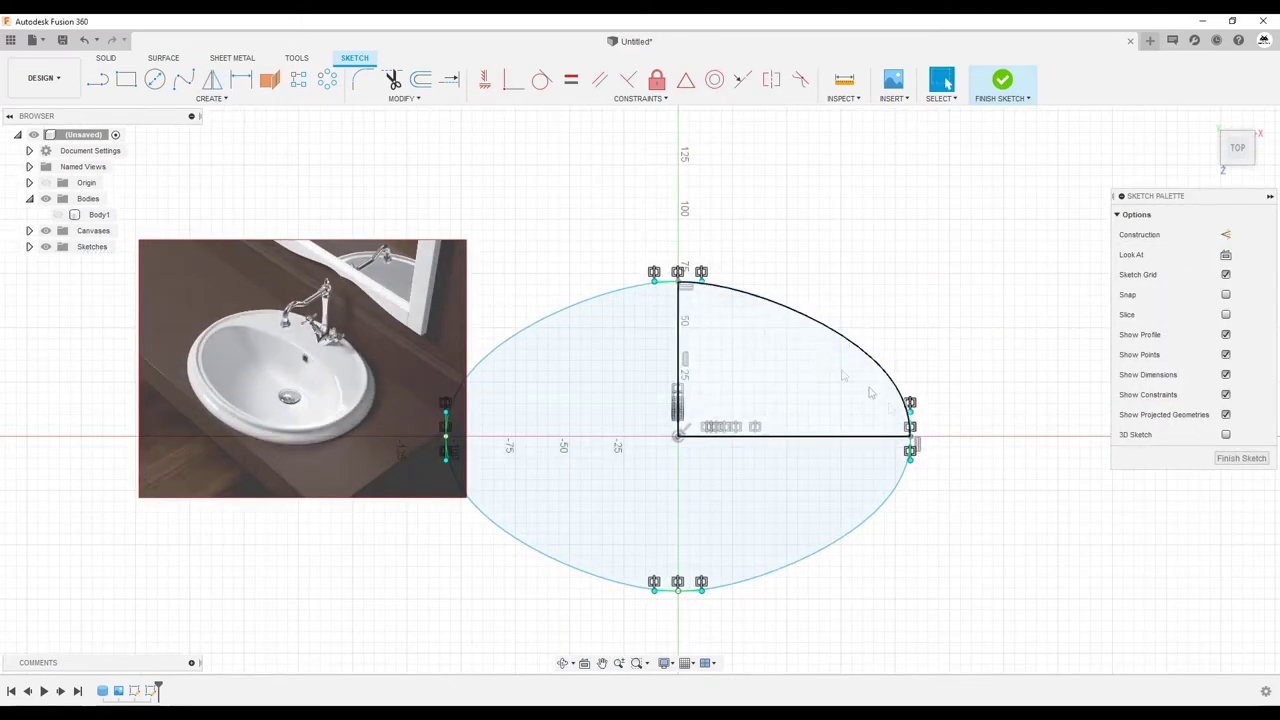
Step: Adjust the oval's tangent handles to widen and square its ends, then finish the sketch
left_click_drag(911, 438, 936, 438)
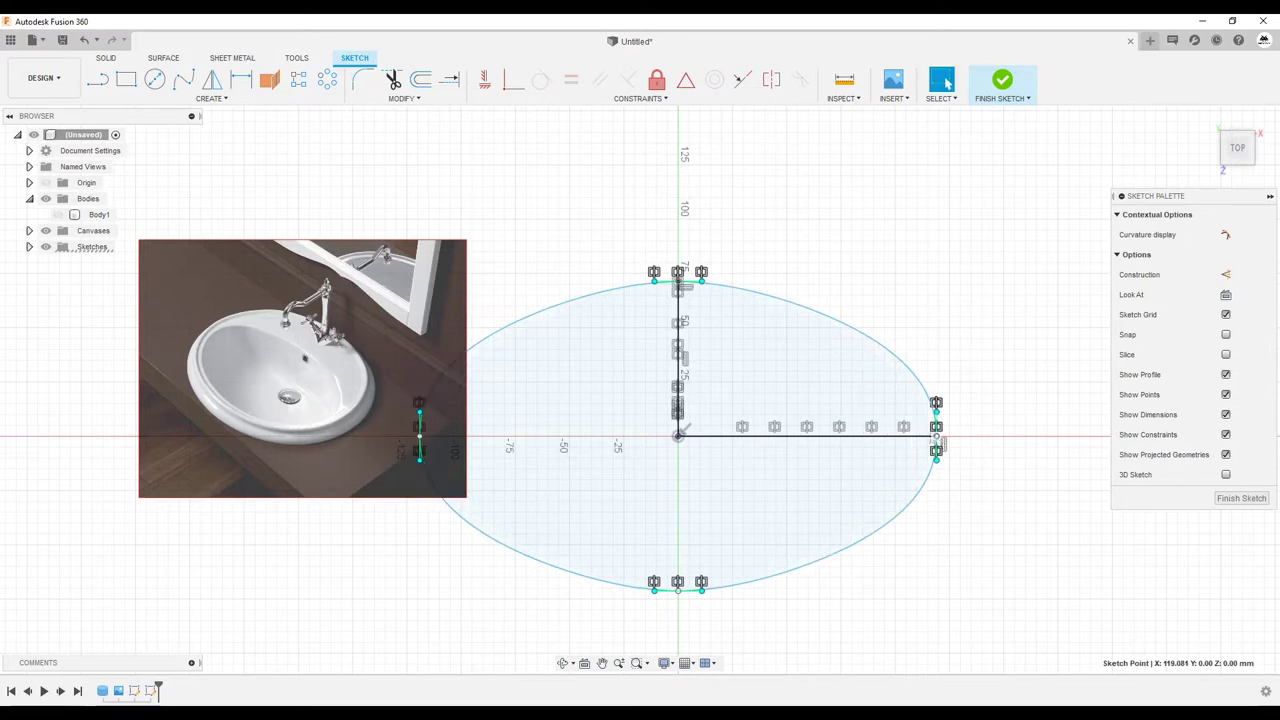
left_click_drag(703, 283, 724, 283)
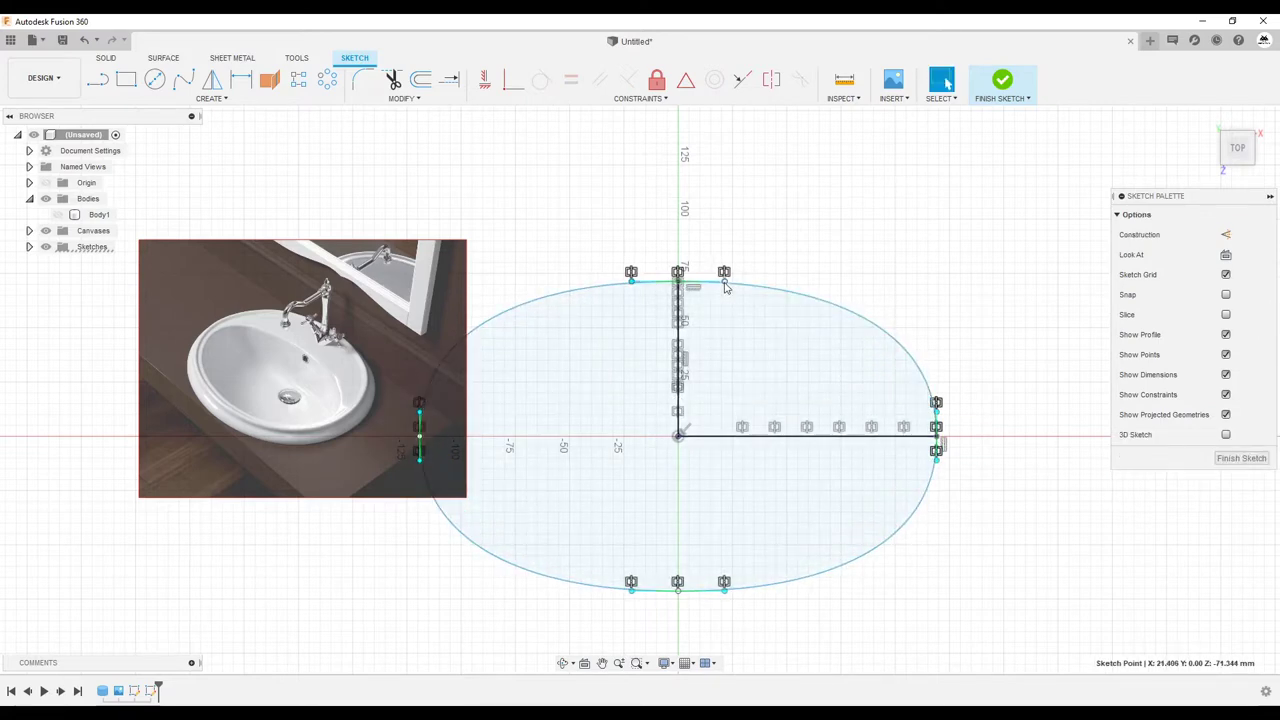
left_click_drag(724, 286, 718, 287)
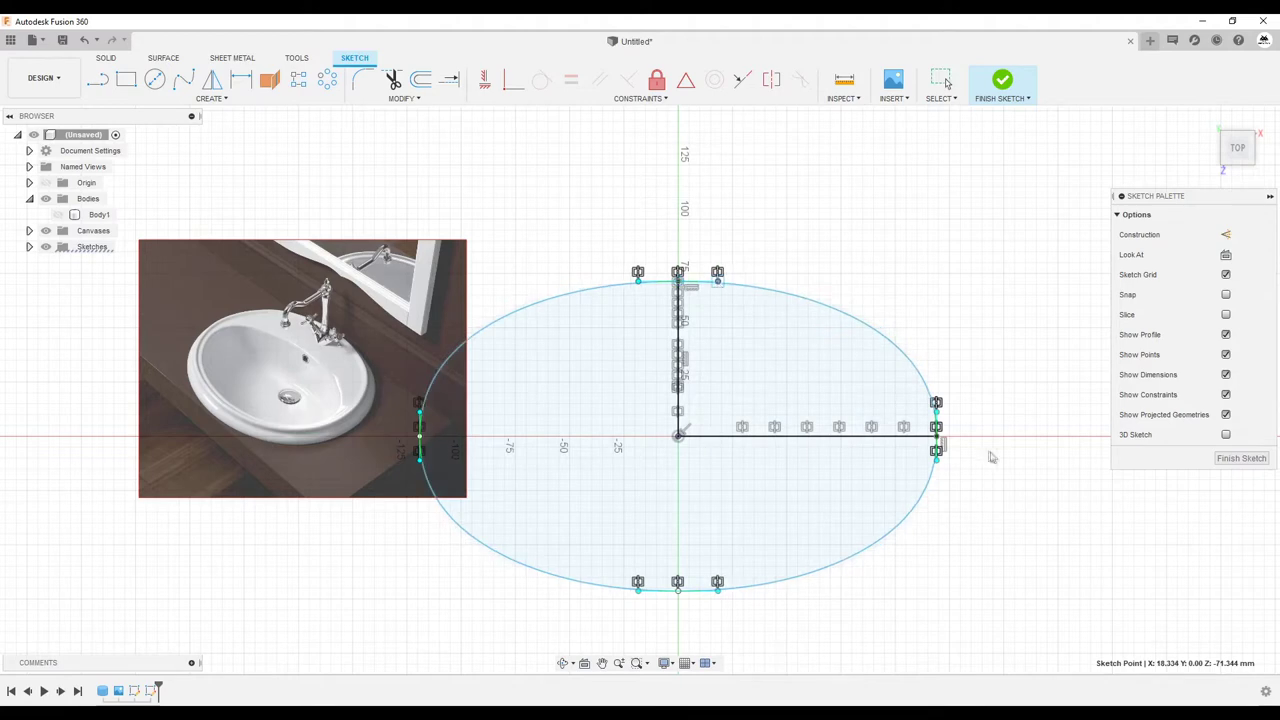
left_click_drag(937, 467, 937, 455)
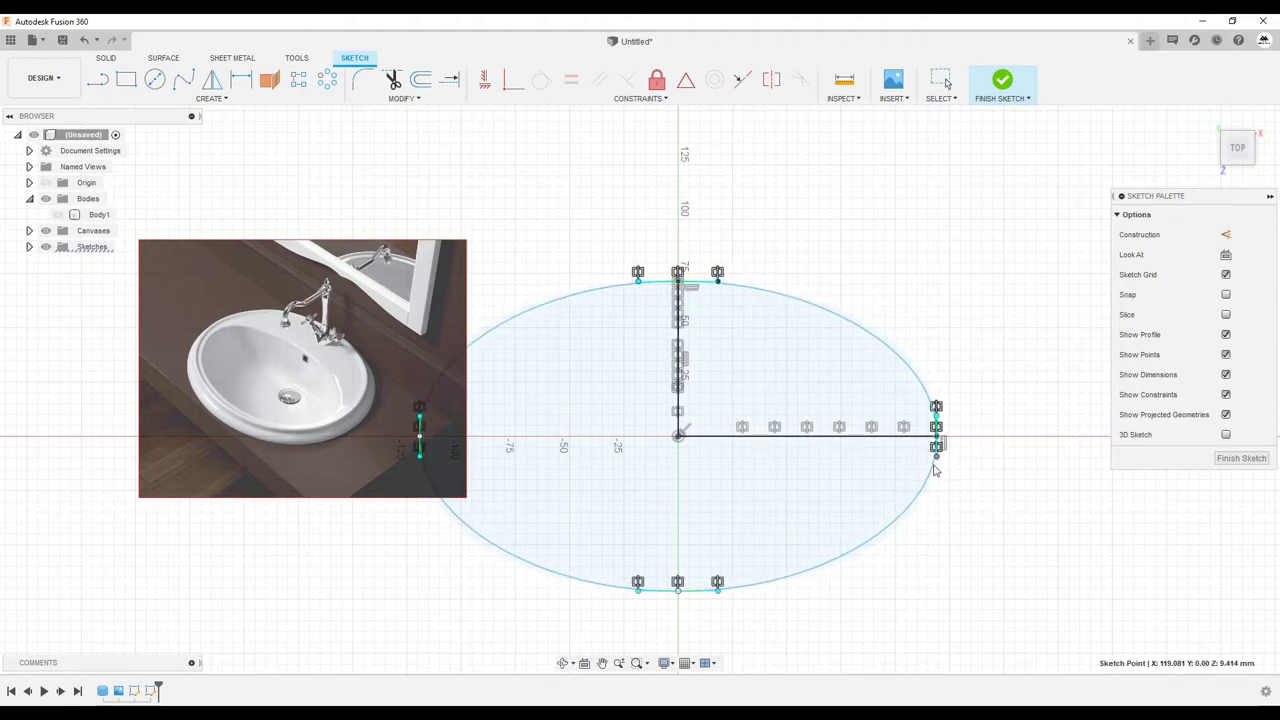
left_click_drag(940, 469, 940, 473)
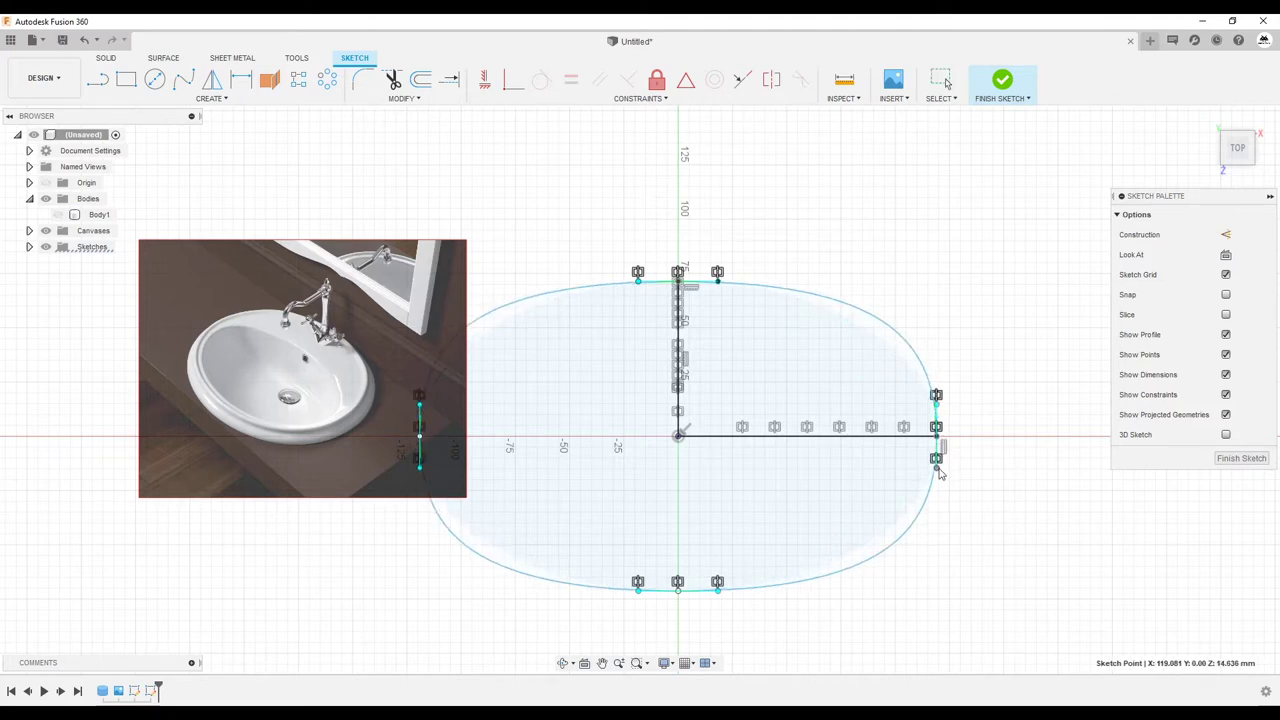
left_click(1237, 460)
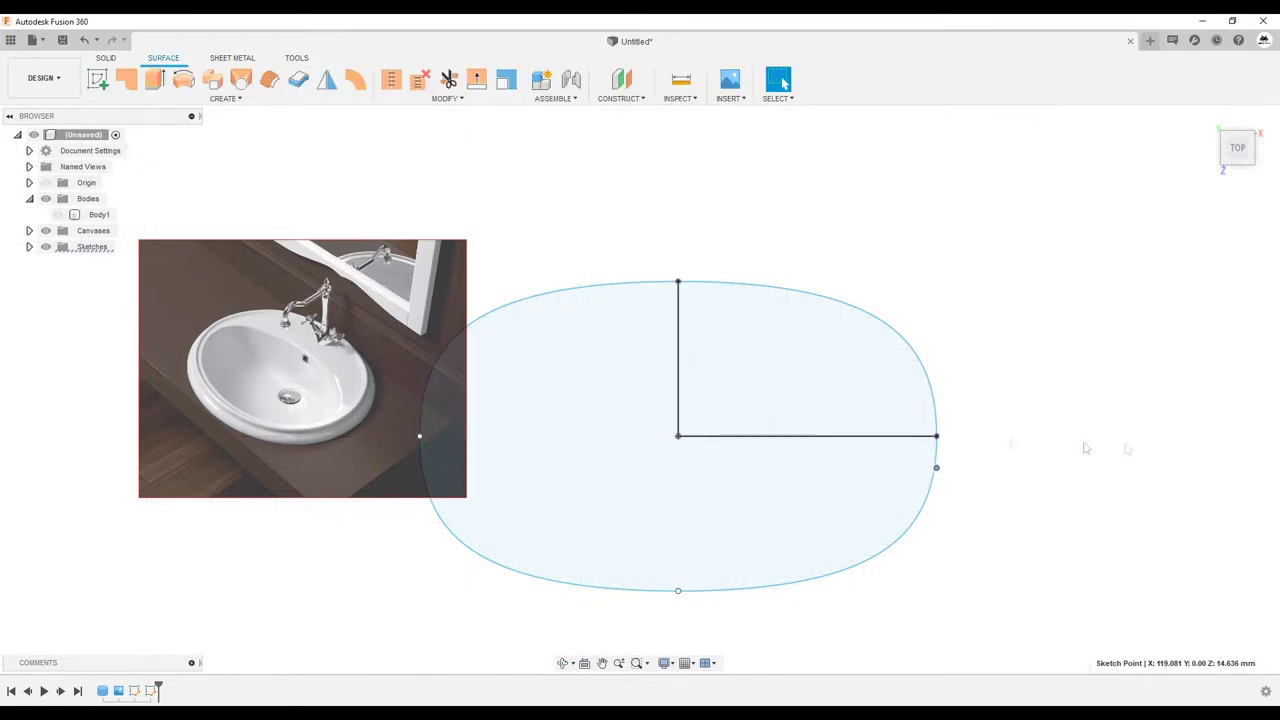
Step: Expand the Sketches folder in the Browser and edit Sketch3
left_click(29, 246)
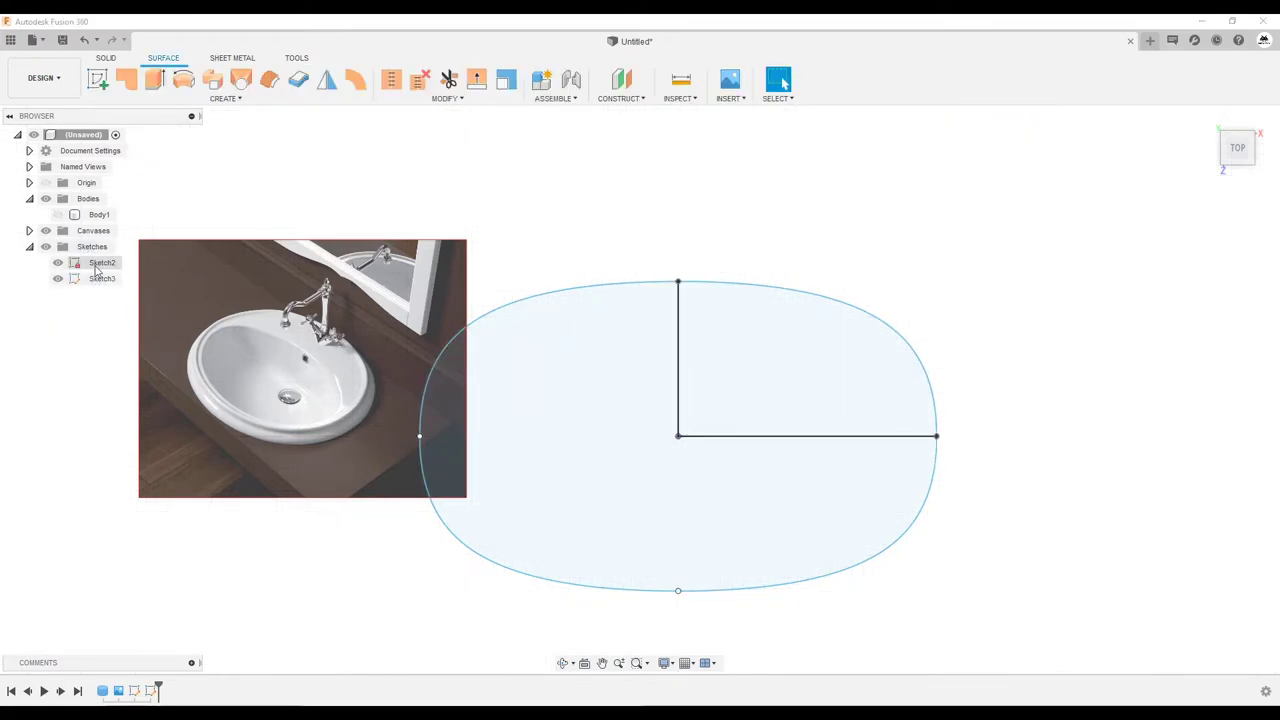
left_click(100, 279)
right_click(96, 282)
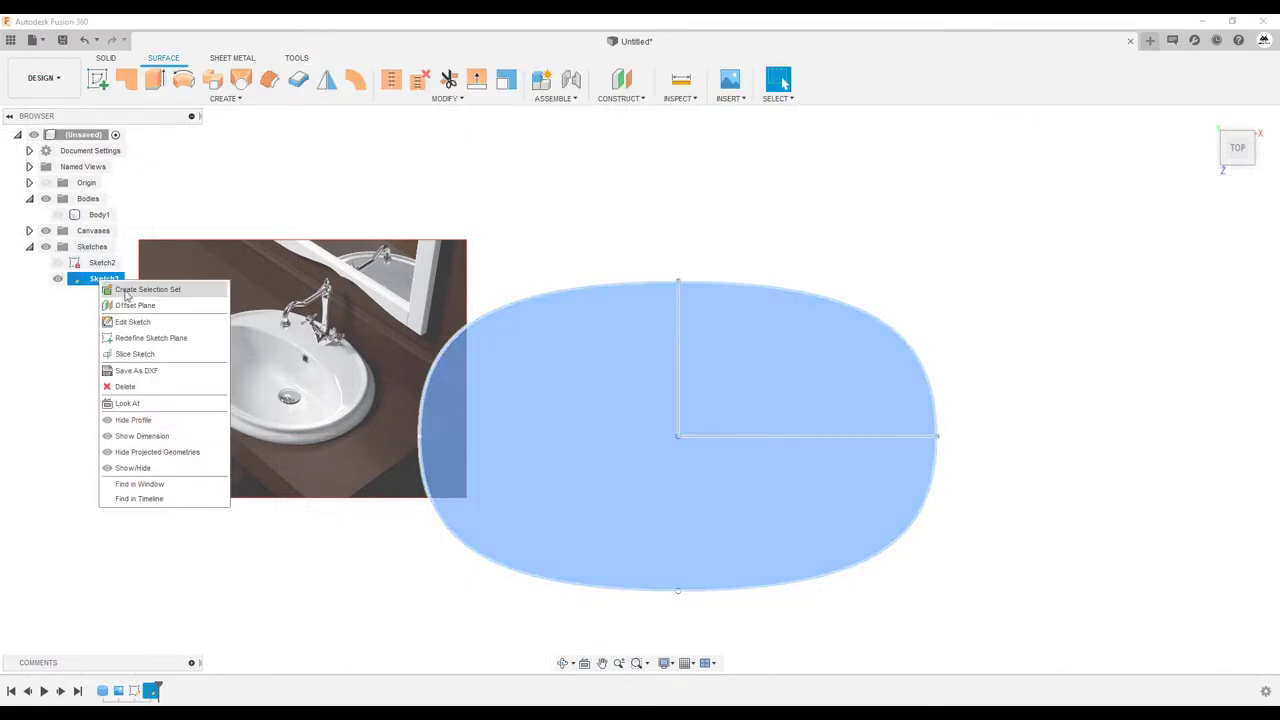
left_click(127, 321)
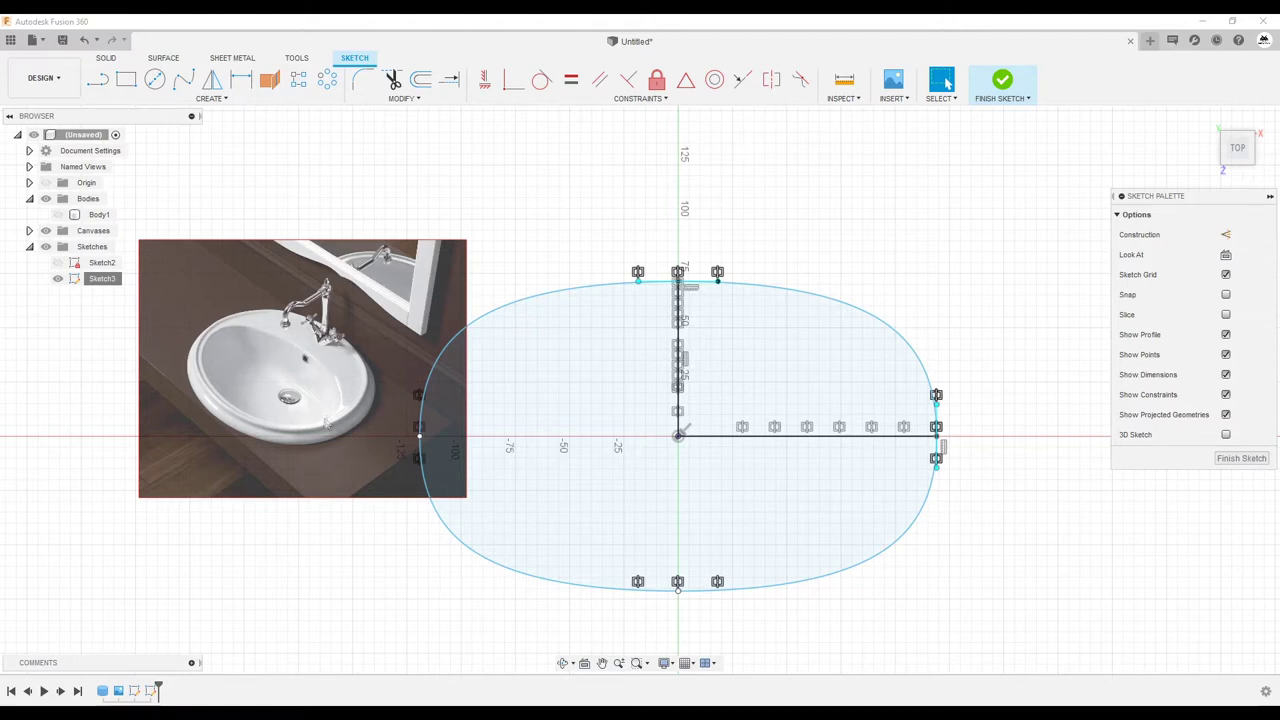
Step: After two cancelled offset attempts, trim away the vertical and horizontal sketch lines
left_click(421, 80)
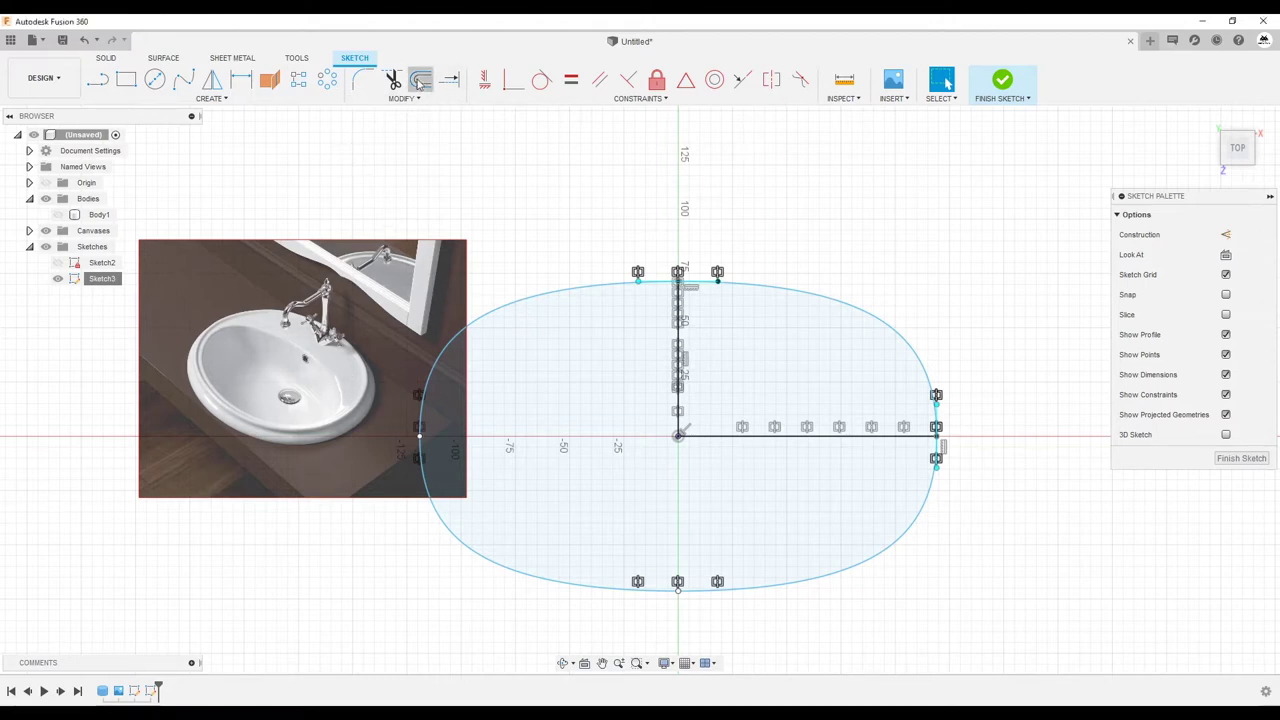
left_click(866, 560)
left_click(628, 593)
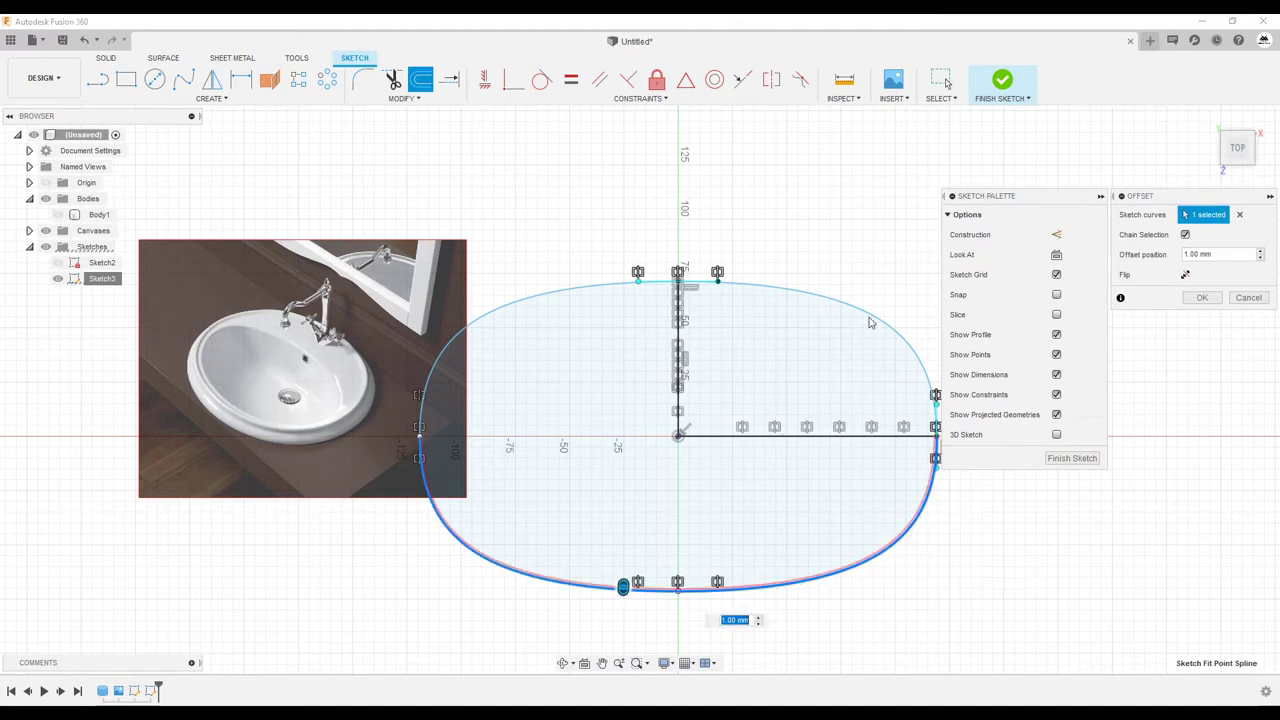
left_click(1246, 298)
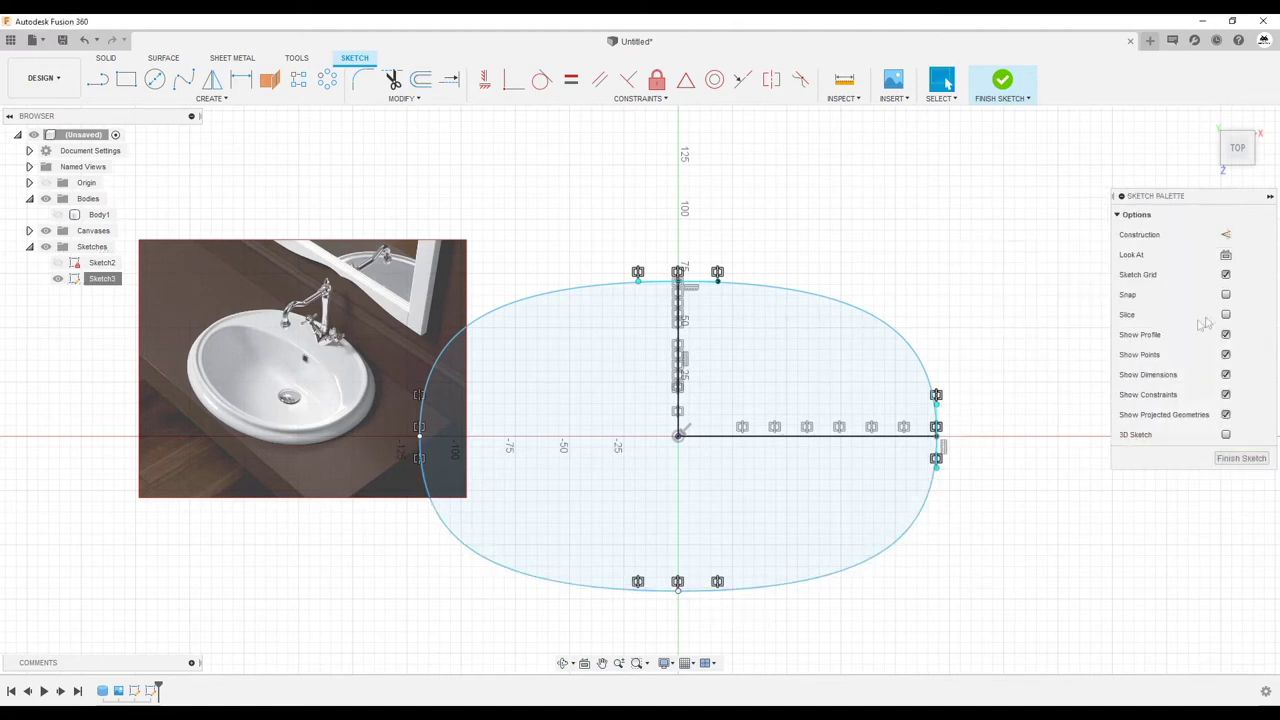
left_click(421, 80)
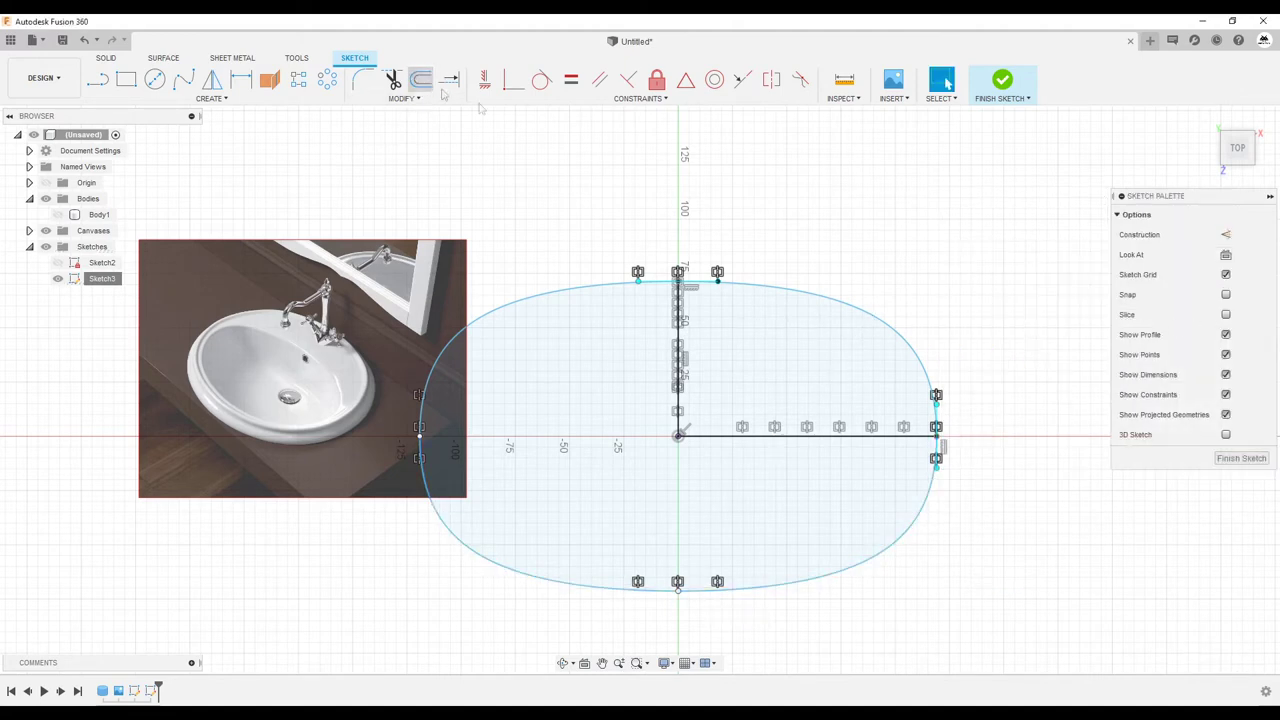
left_click(912, 352)
left_click(1248, 298)
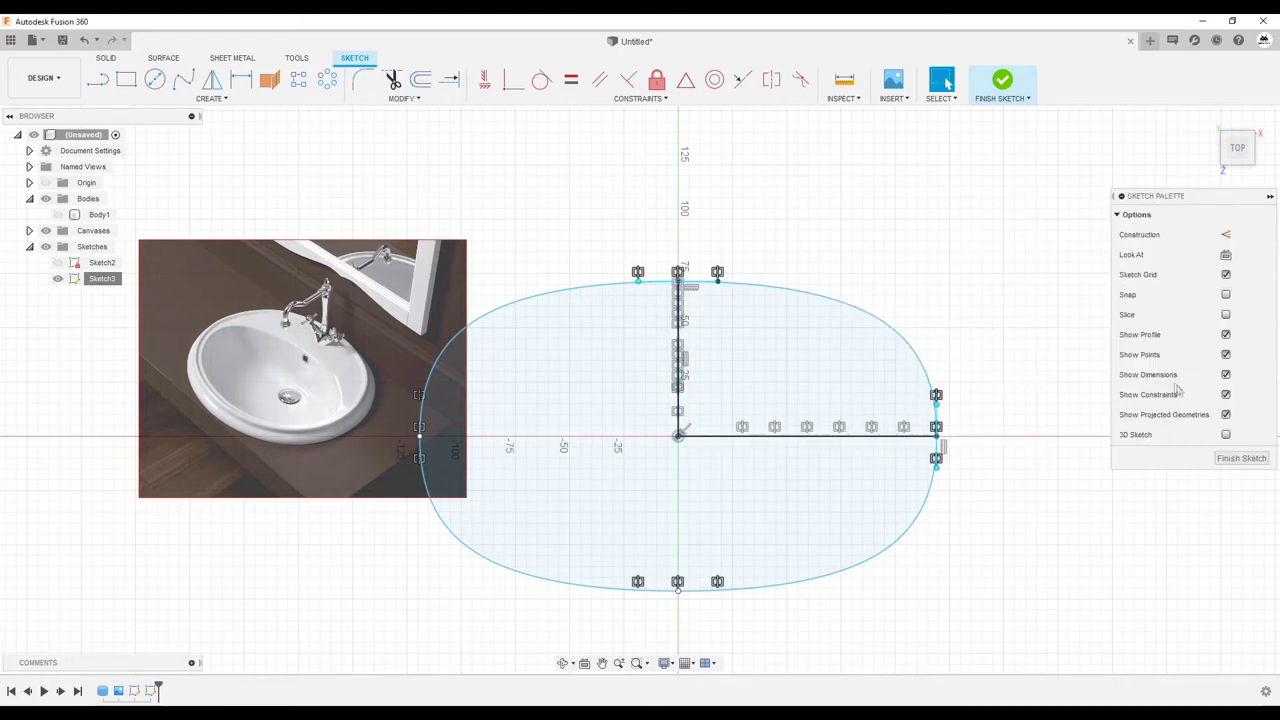
left_click(392, 80)
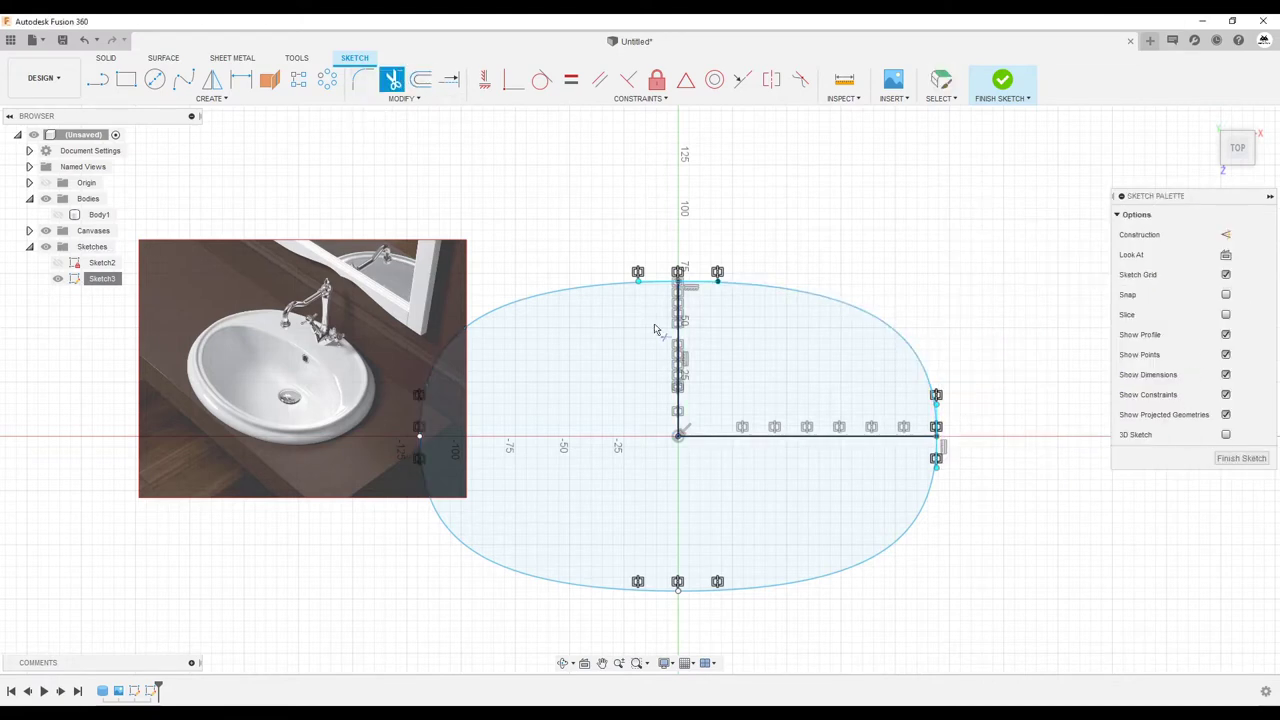
left_click(663, 335)
left_click(752, 436)
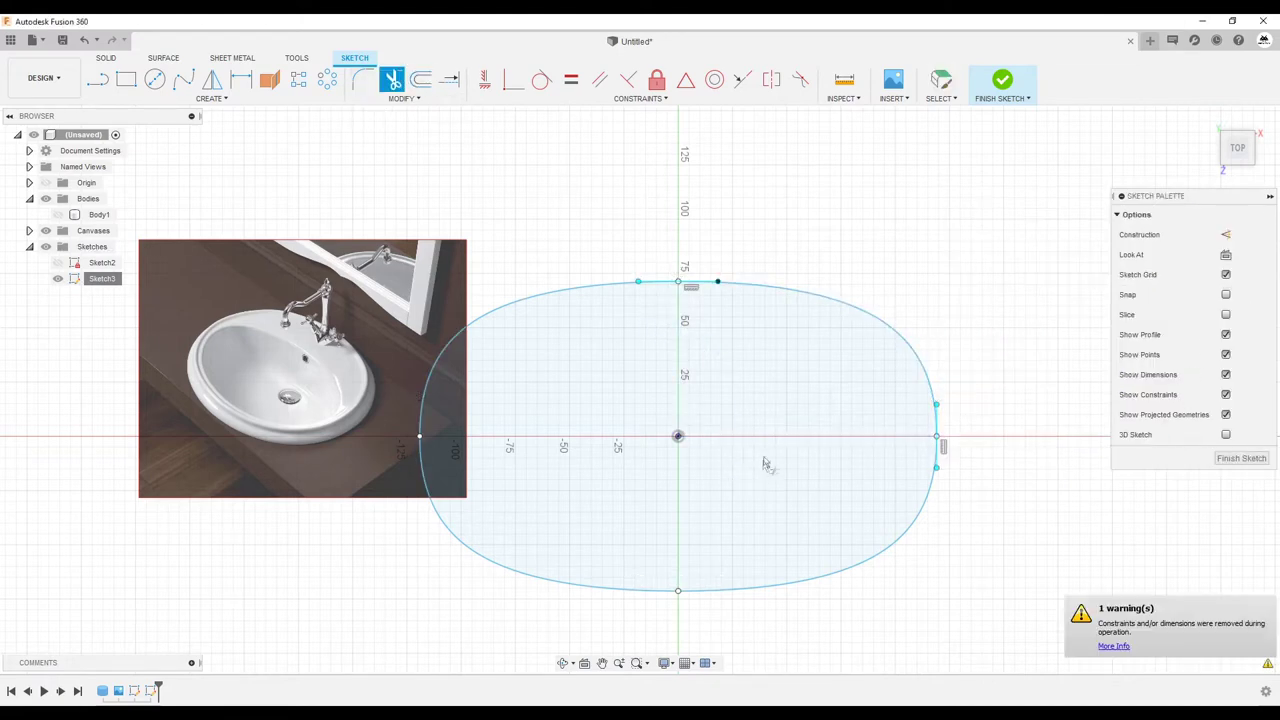
Step: Offset the outer oval outline 10 mm inward
left_click(420, 80)
left_click(775, 290)
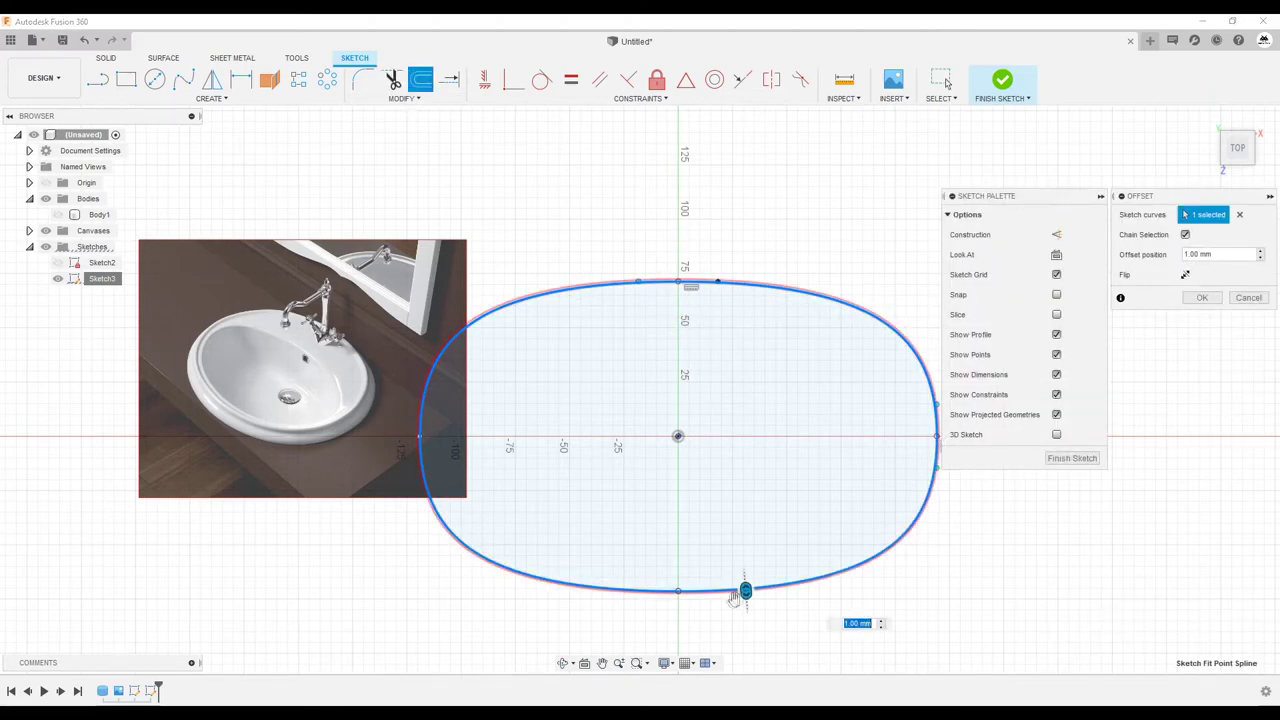
left_click_drag(742, 592, 741, 573)
type("-10")
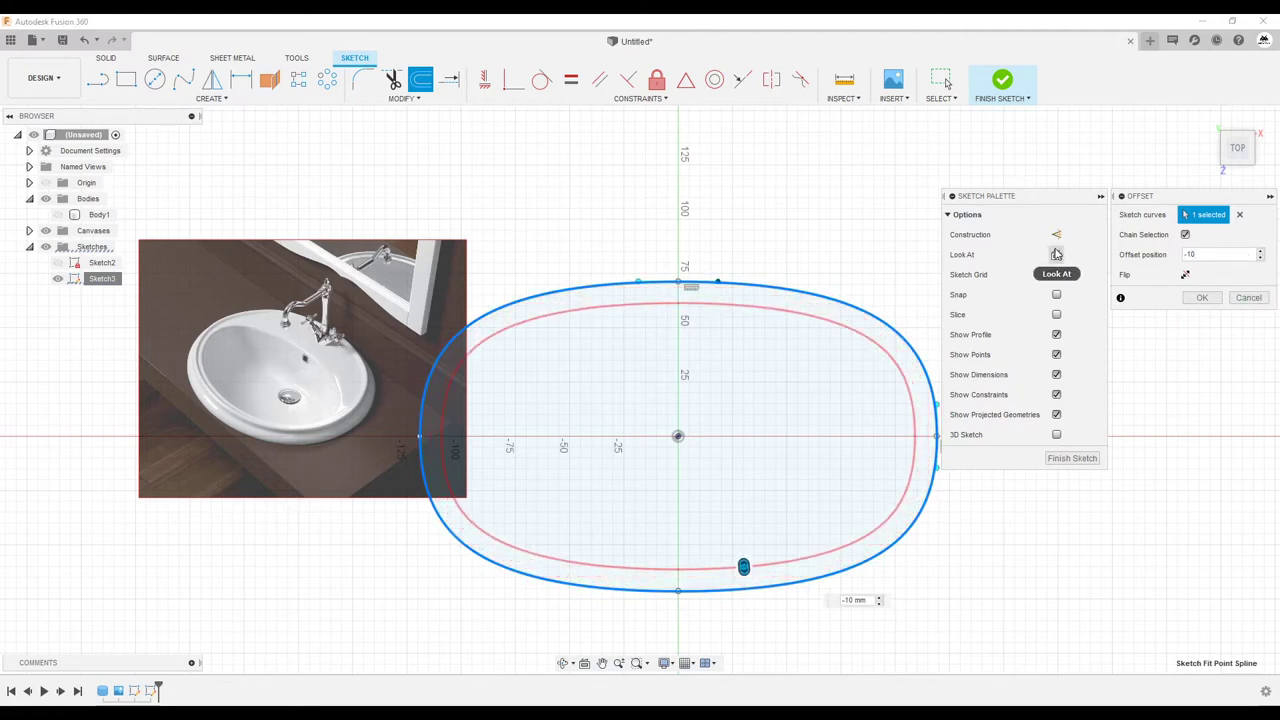
key("Return")
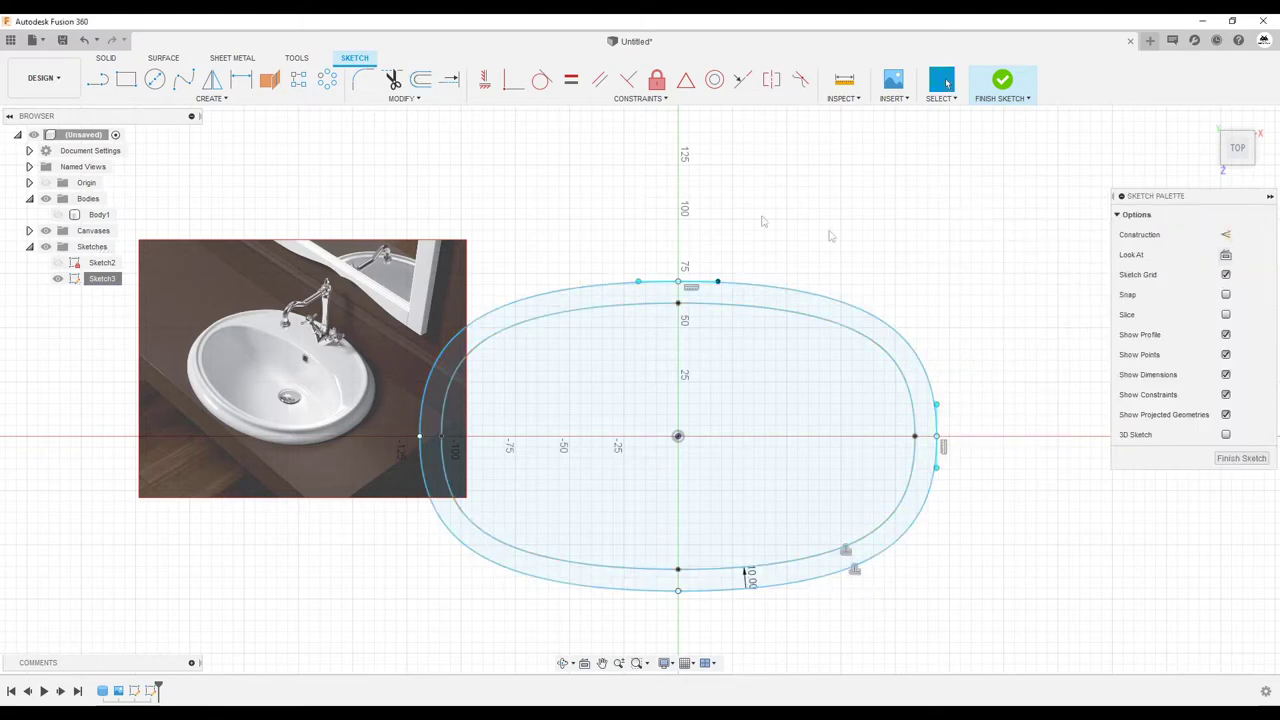
left_click(188, 86)
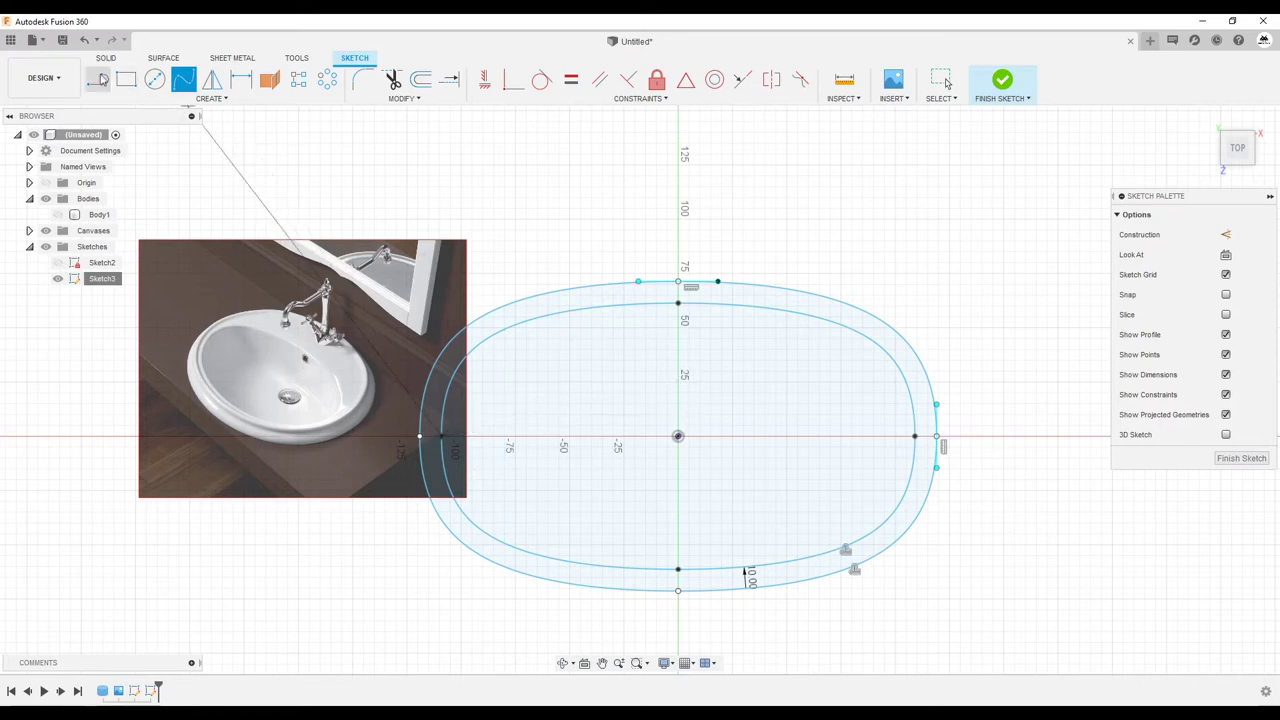
Step: Draw a vertical line up from the origin and a line from the left rim point to its top
key("l")
left_click(678, 437)
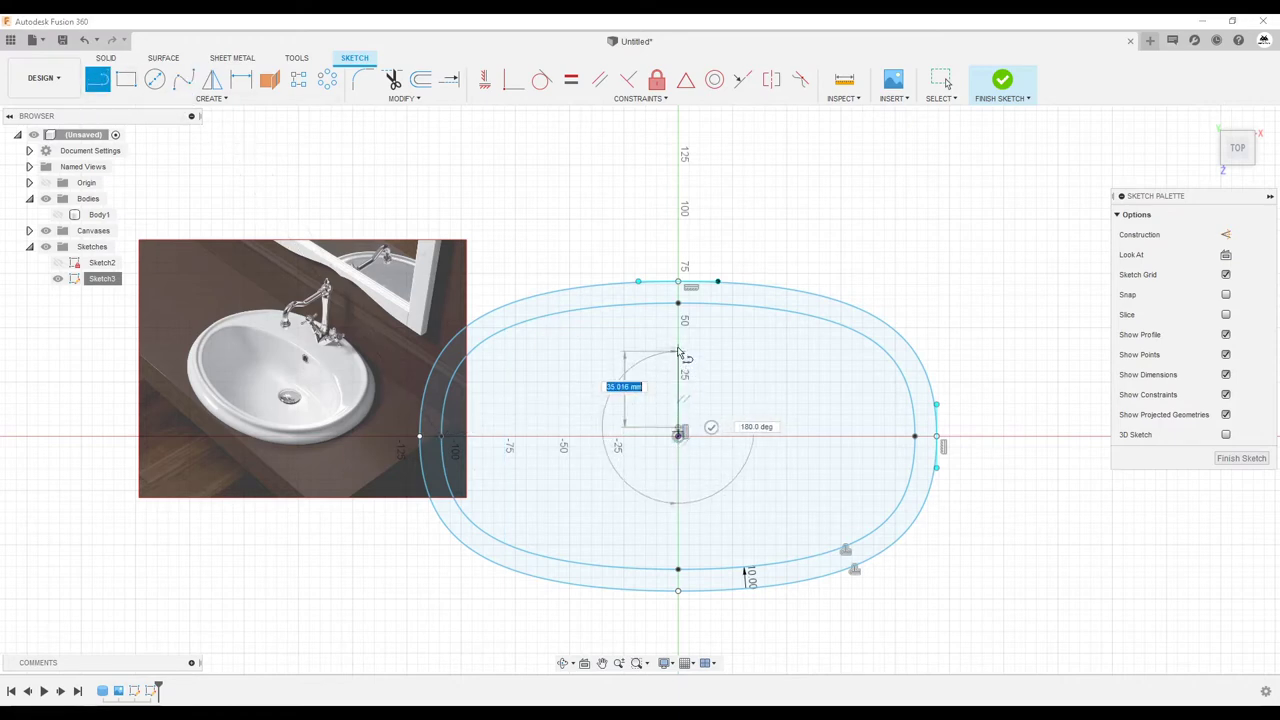
left_click(678, 348)
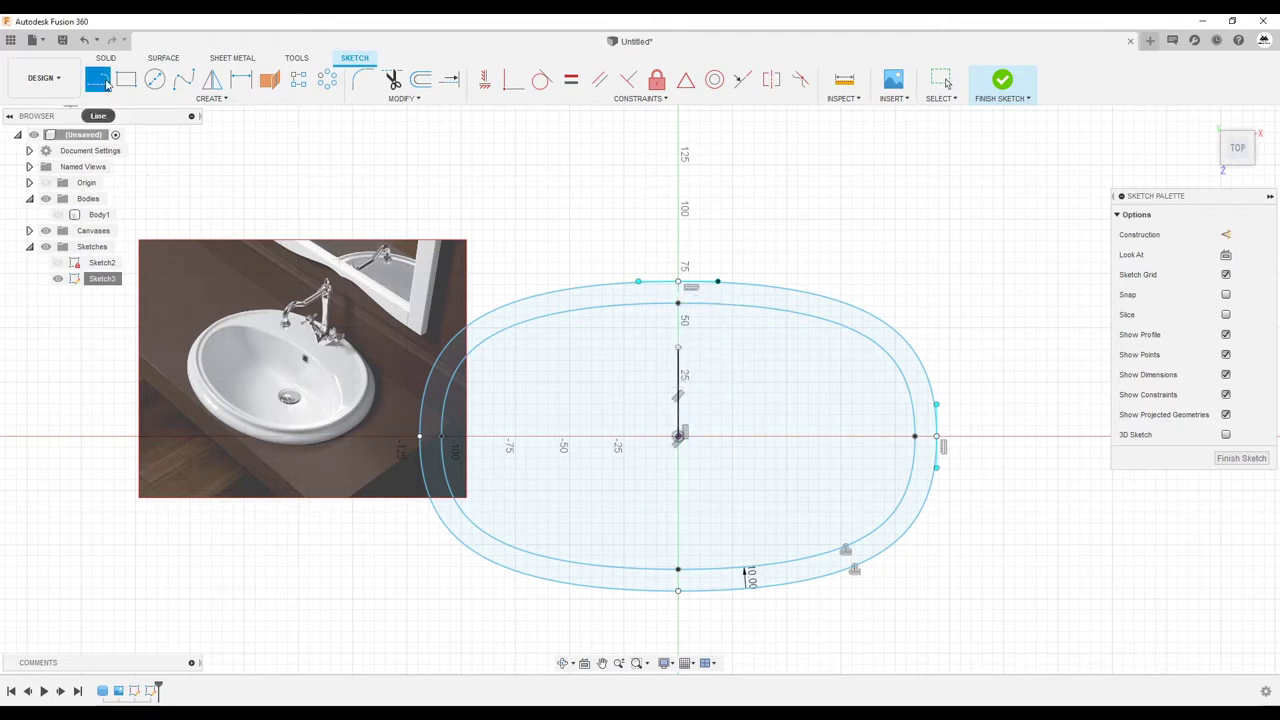
left_click(441, 437)
left_click(678, 348)
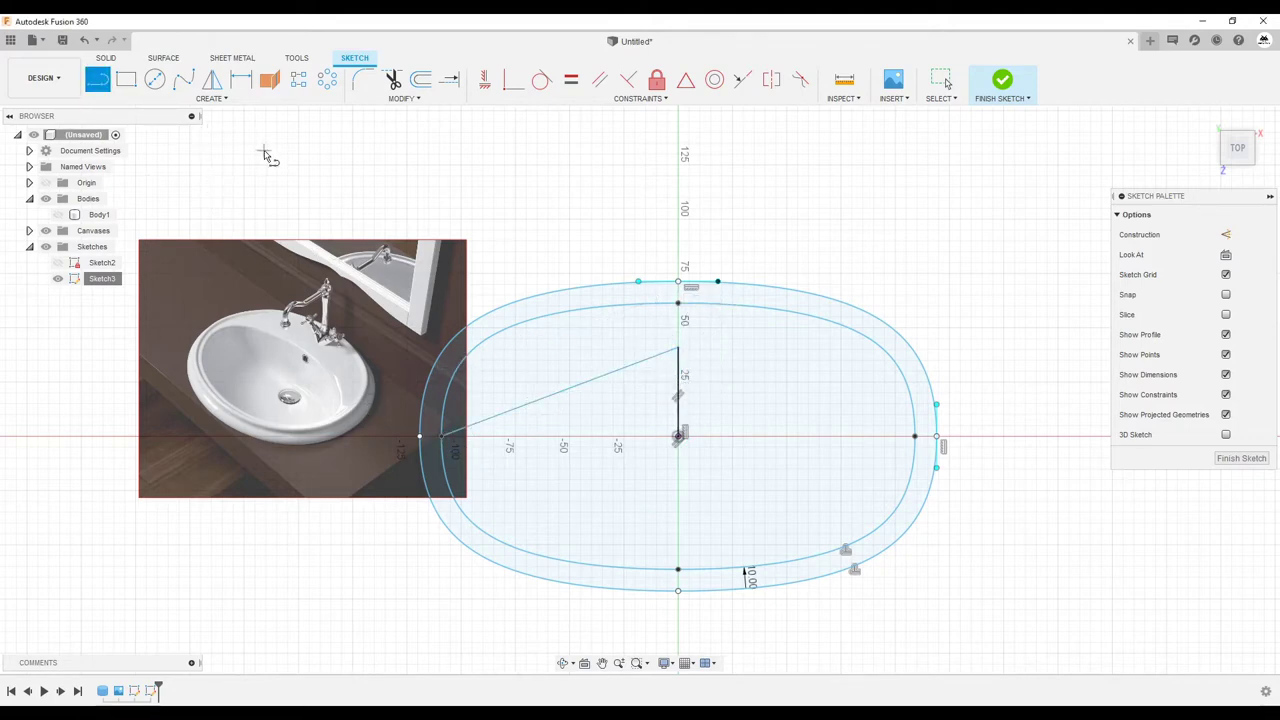
Step: Draw a spline from the left rim point through the vertical line's top to the right rim point
left_click(183, 79)
key("Escape")
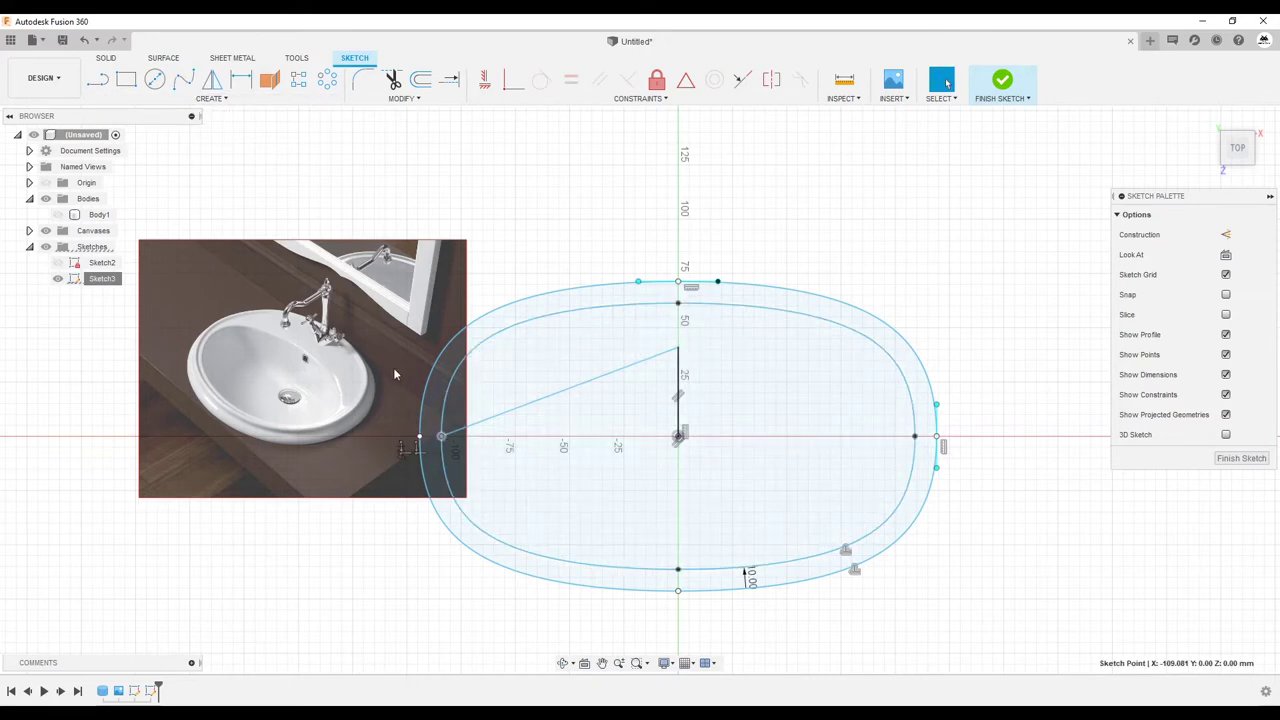
left_click(183, 80)
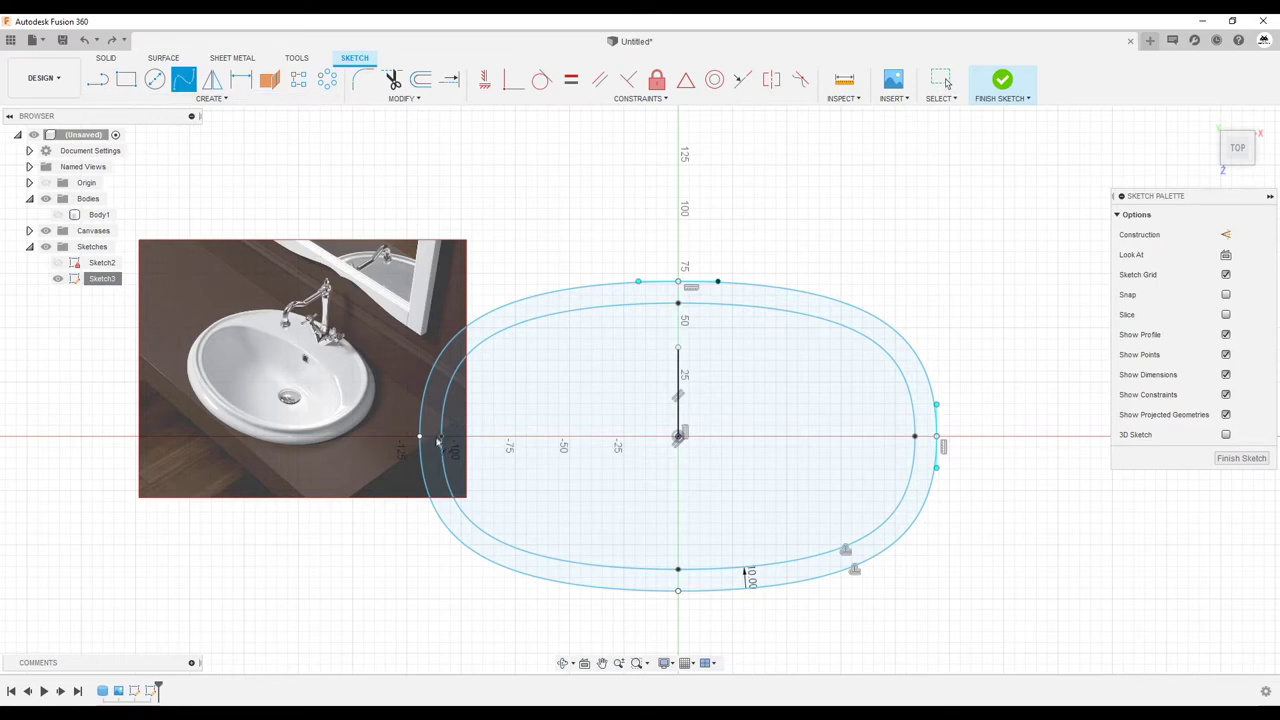
left_click(421, 437)
left_click(678, 348)
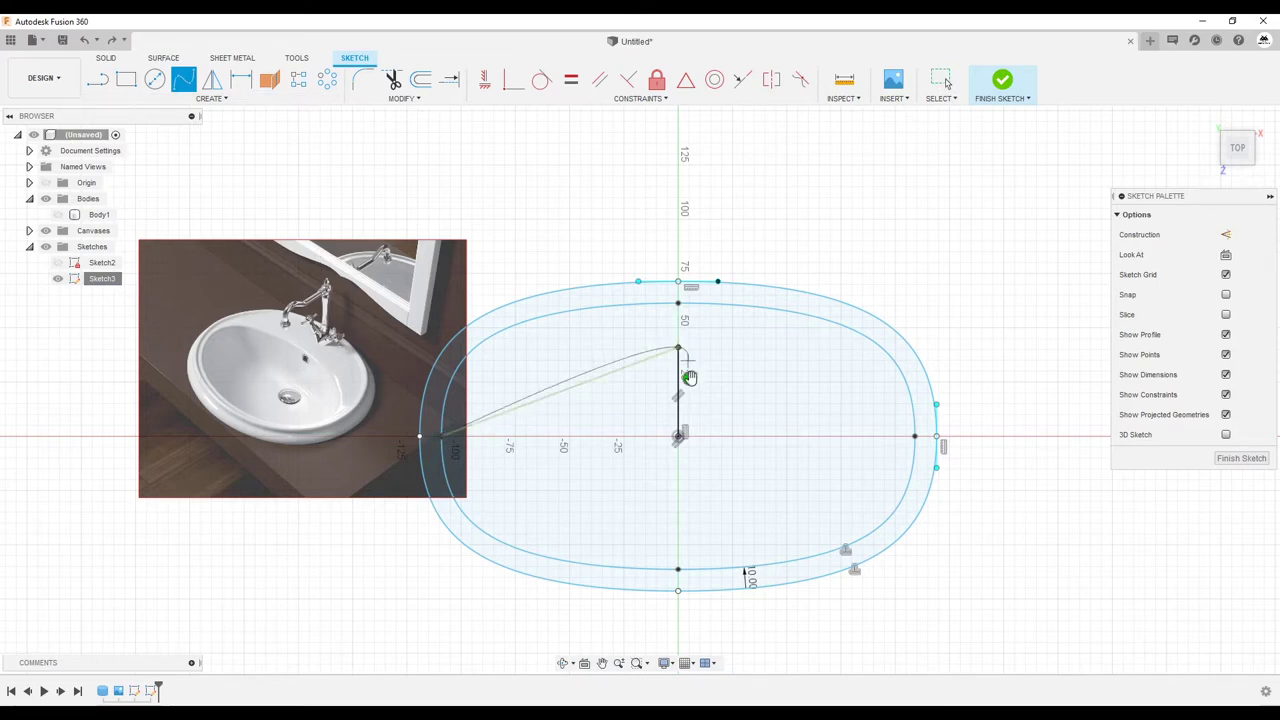
double_click(915, 438)
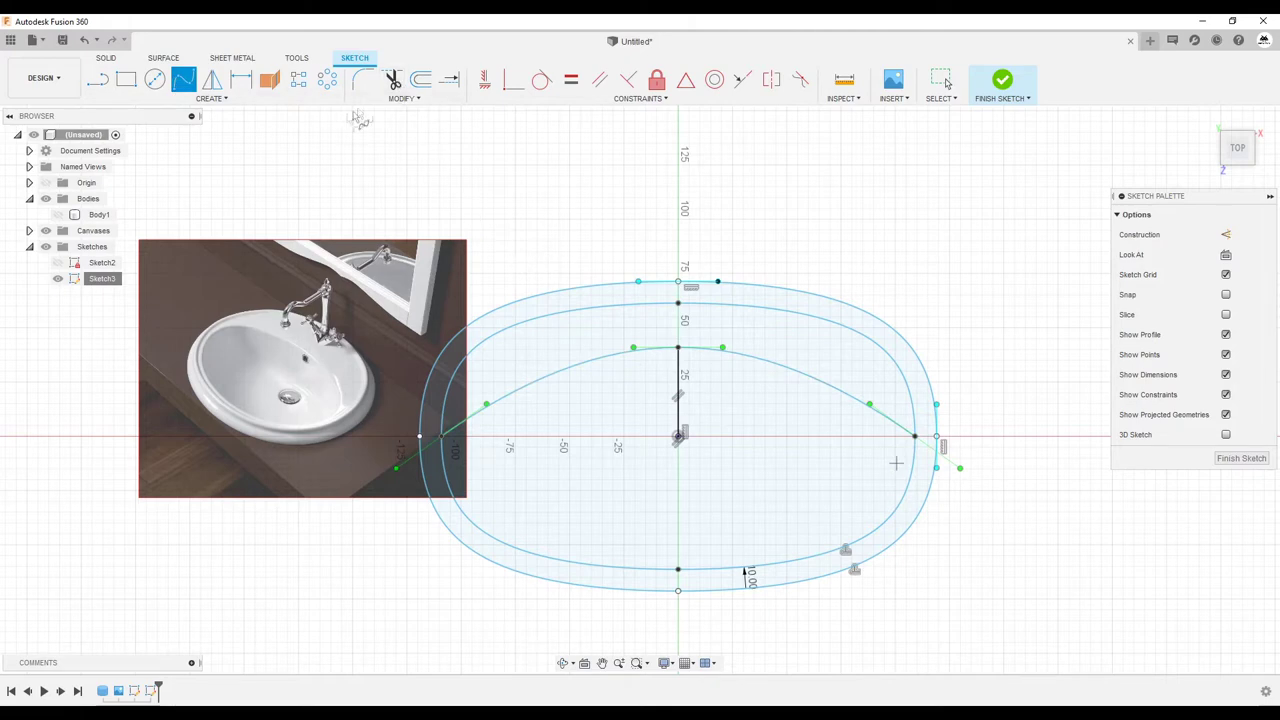
Step: Reshape the spline's end tangent handles and constrain both vertical
left_click(484, 80)
scroll(637, 352, "up", 2)
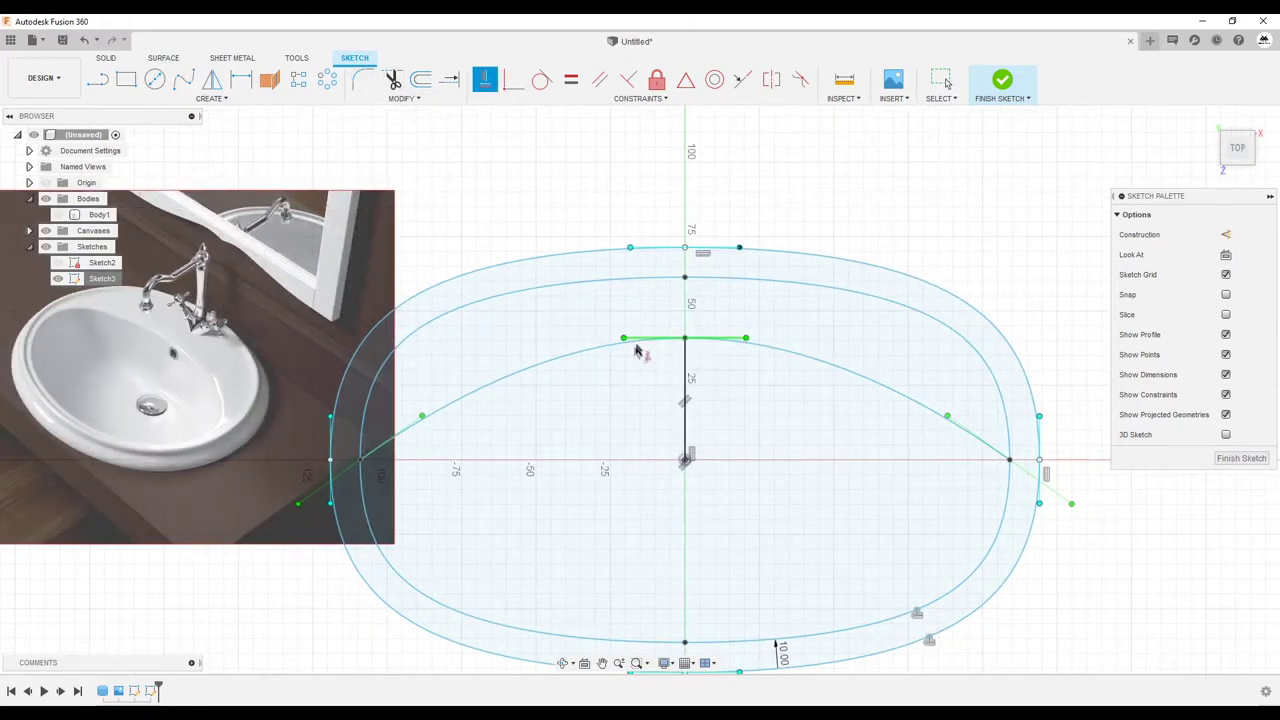
key("Escape")
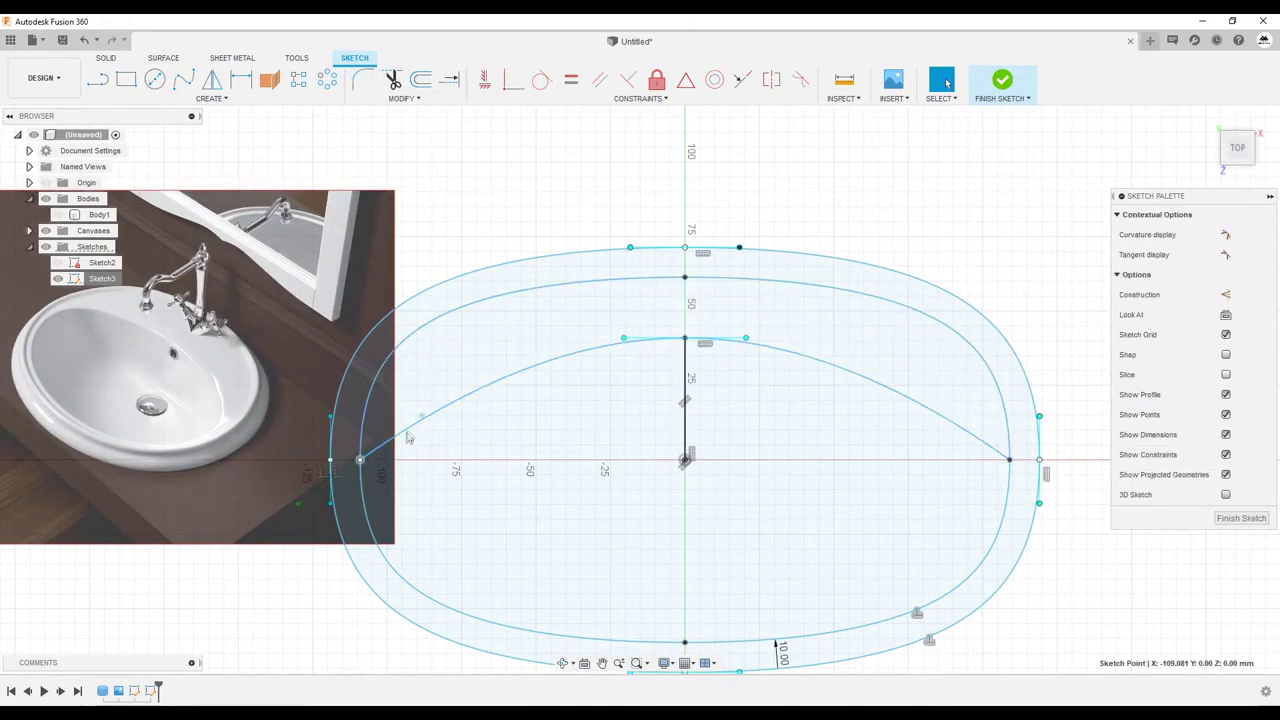
left_click_drag(422, 417, 377, 393)
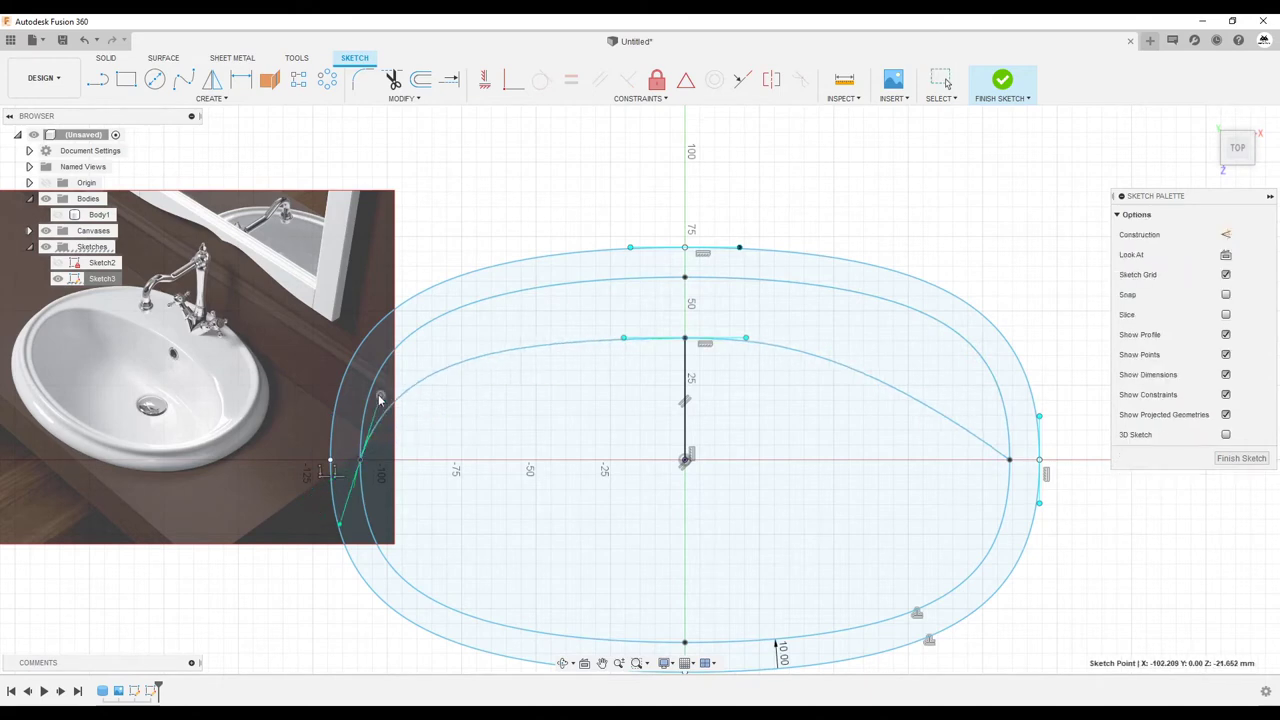
left_click(1010, 463)
left_click_drag(941, 408, 992, 399)
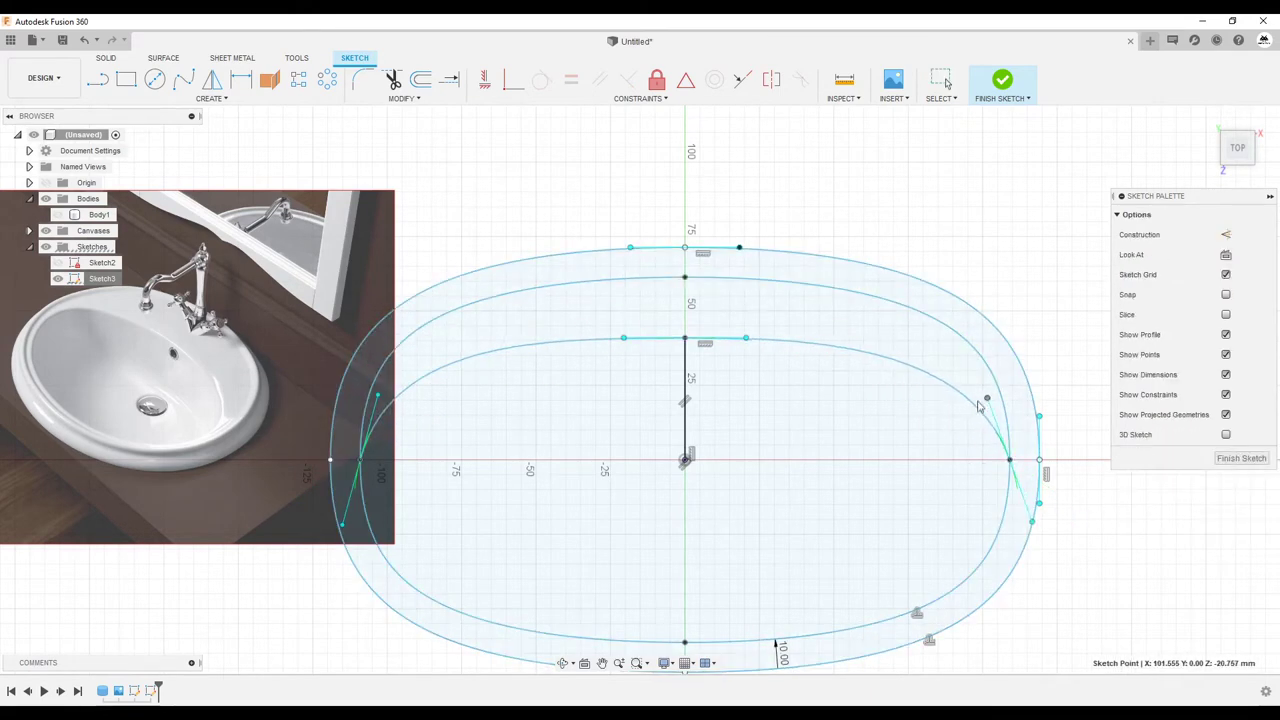
left_click(485, 79)
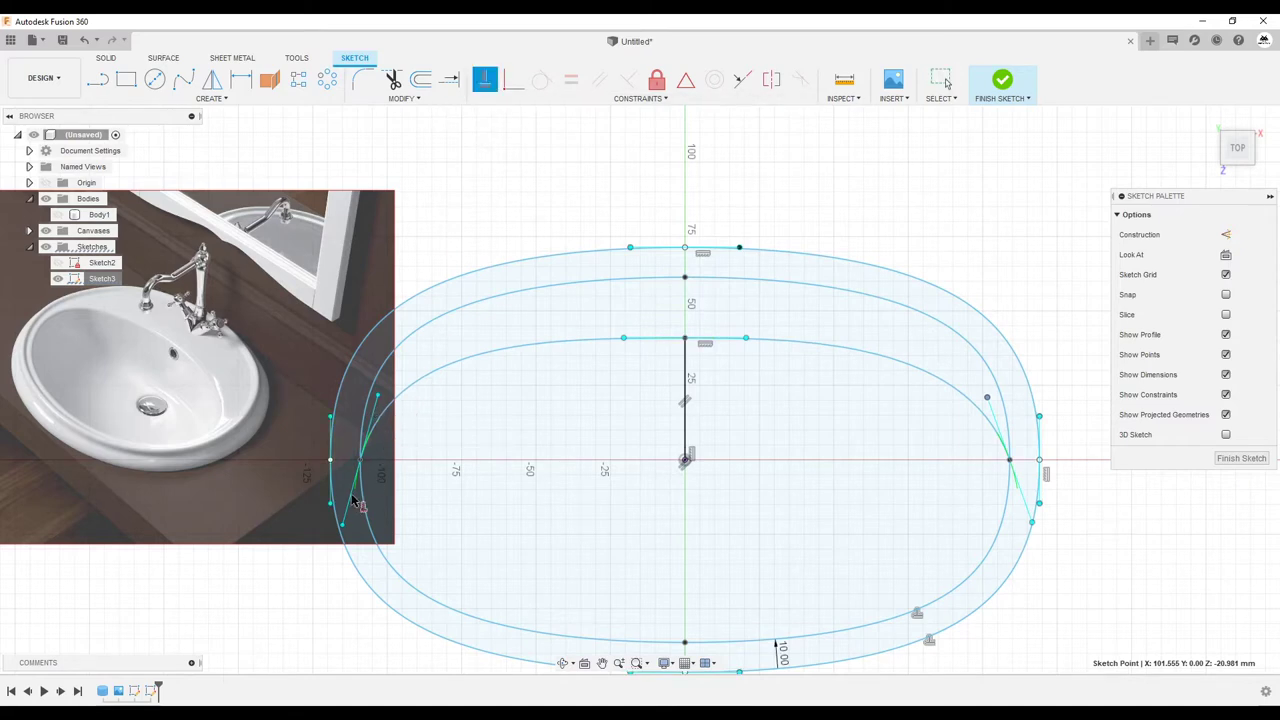
key("Escape")
left_click(362, 457)
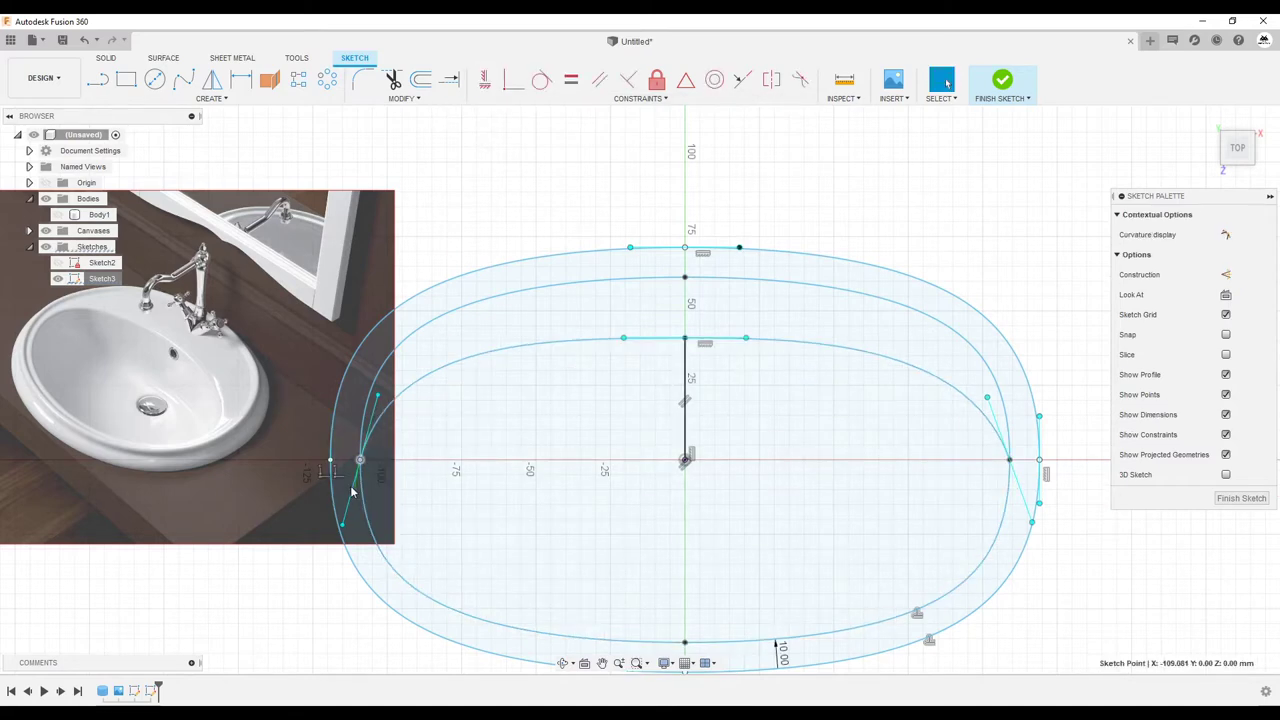
left_click(487, 79)
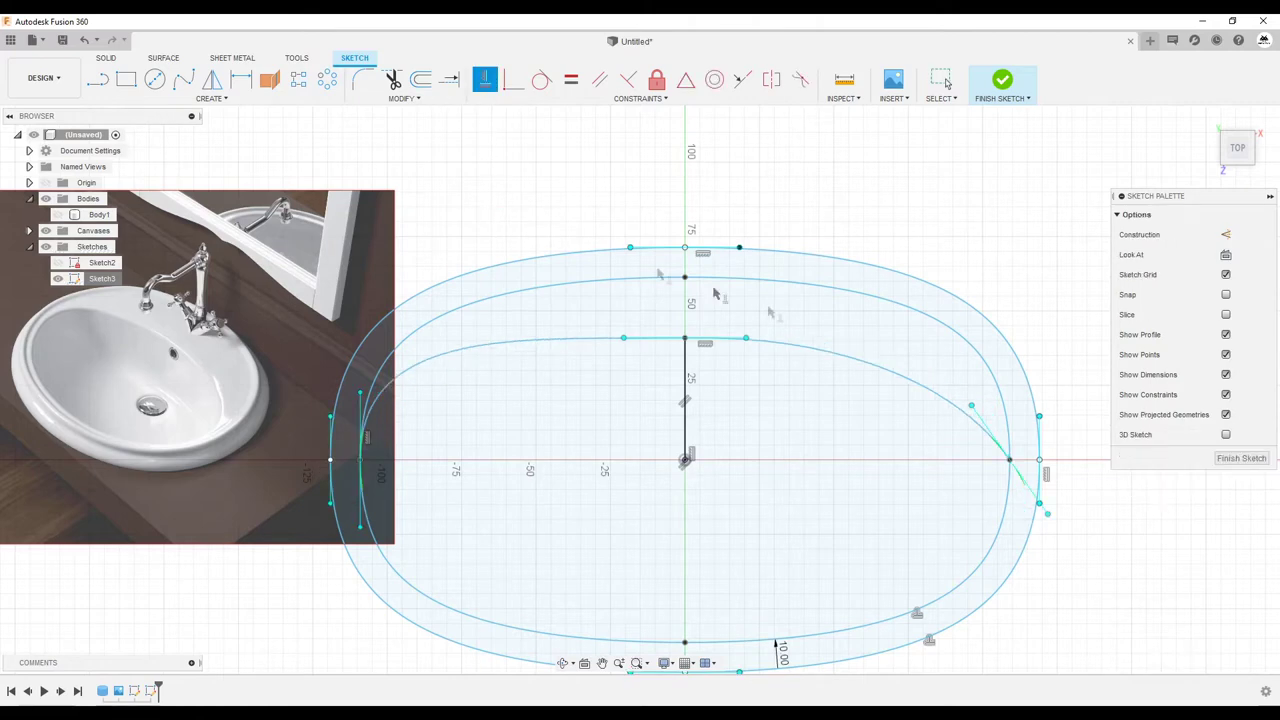
left_click(1023, 495)
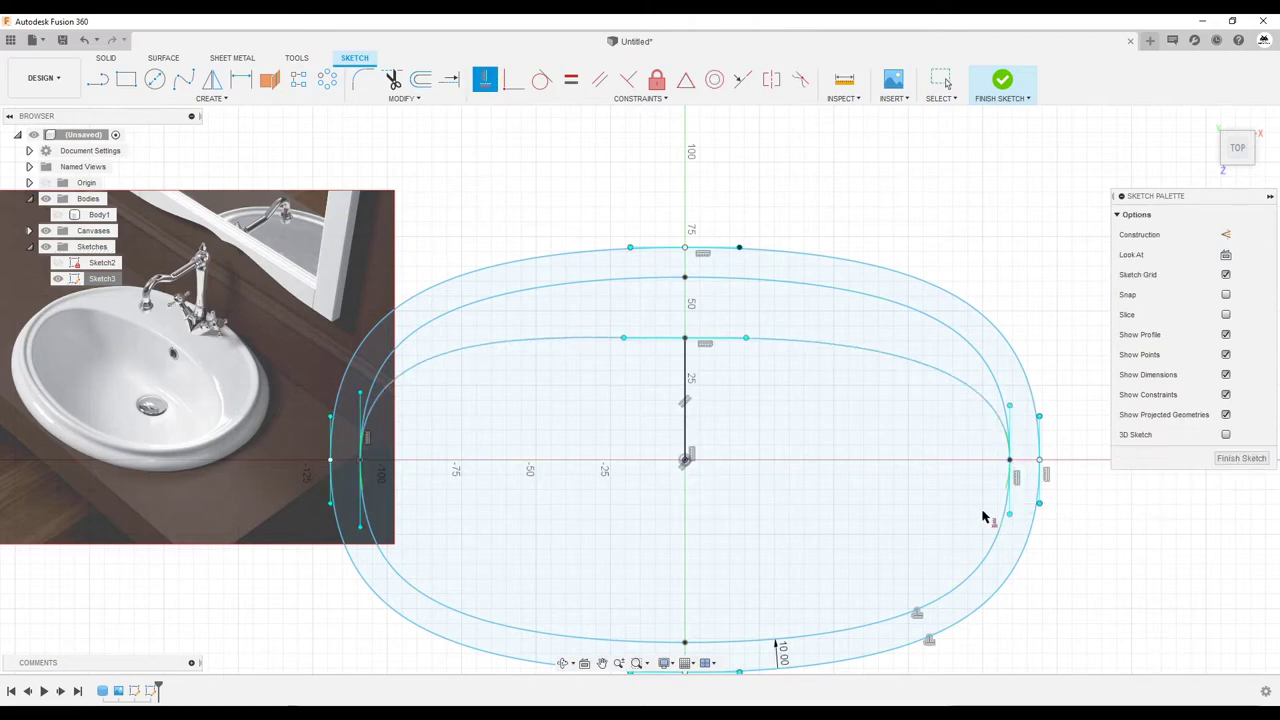
key("Escape")
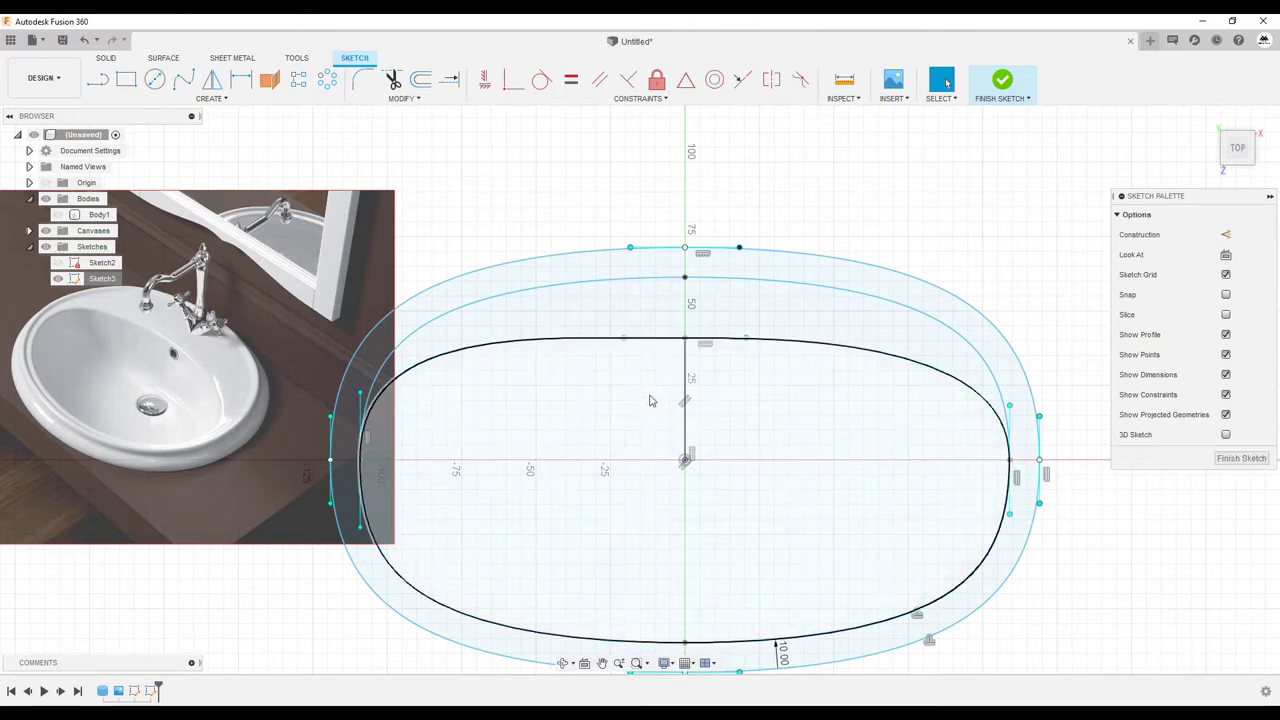
Step: Trim the innermost curve down to its upper-left arc and nudge its left endpoint downward
left_click(378, 413)
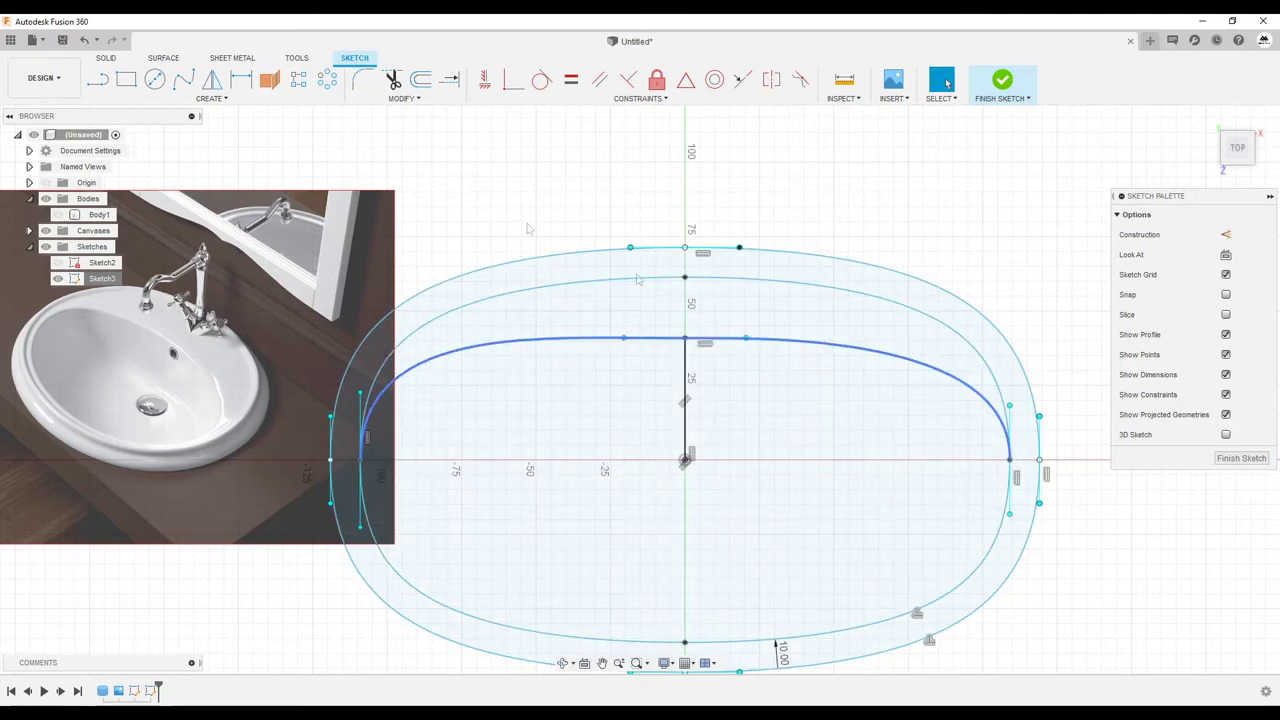
left_click(394, 82)
left_click(814, 340)
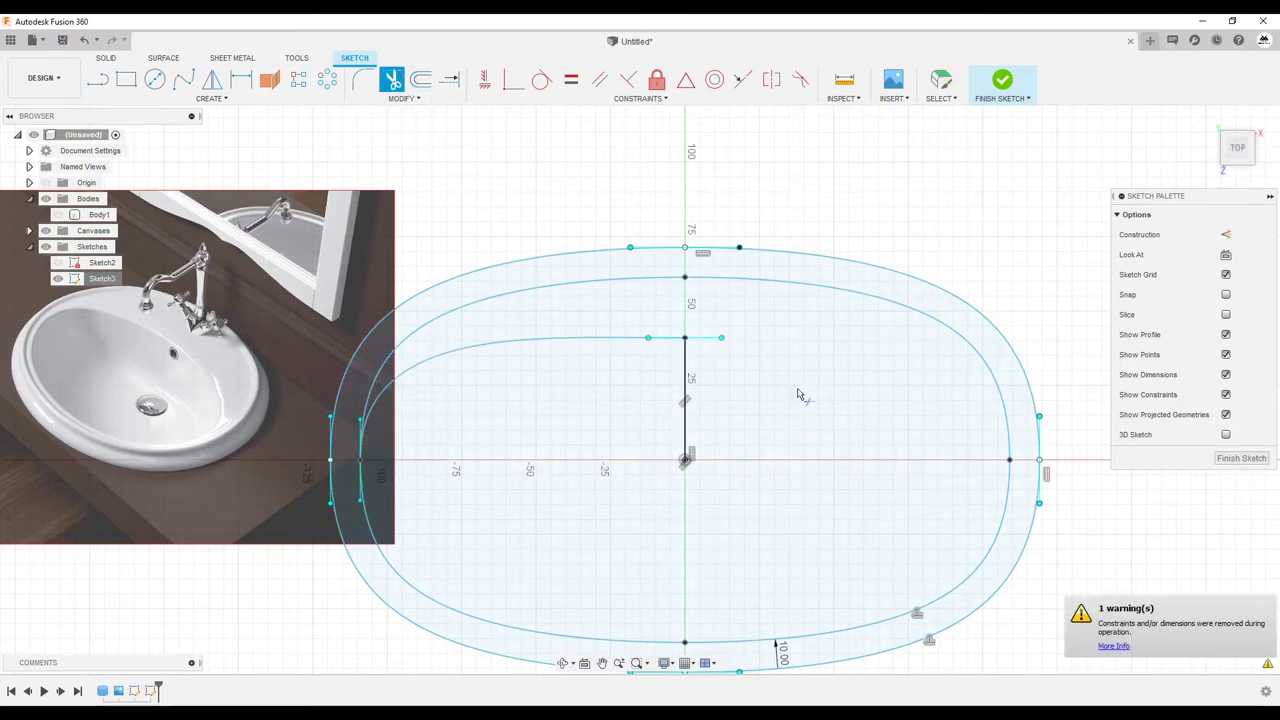
key("Escape")
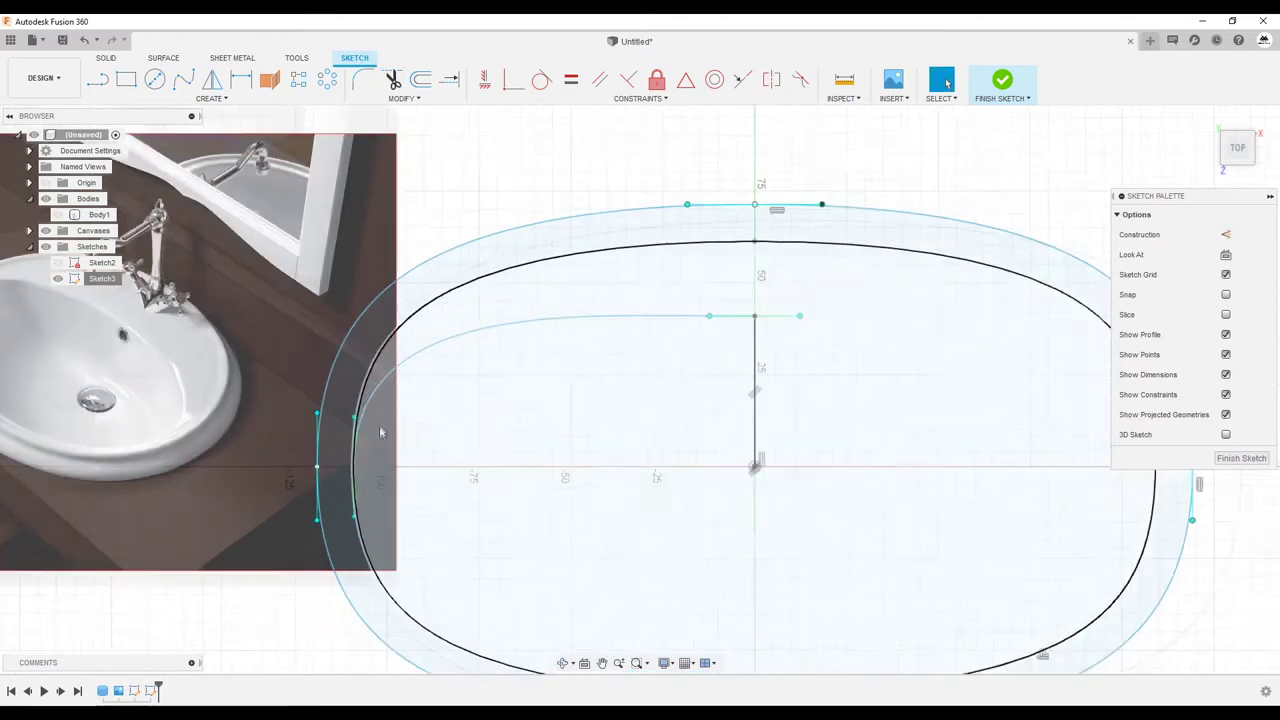
scroll(385, 430, "up", 2)
left_click_drag(350, 426, 352, 440)
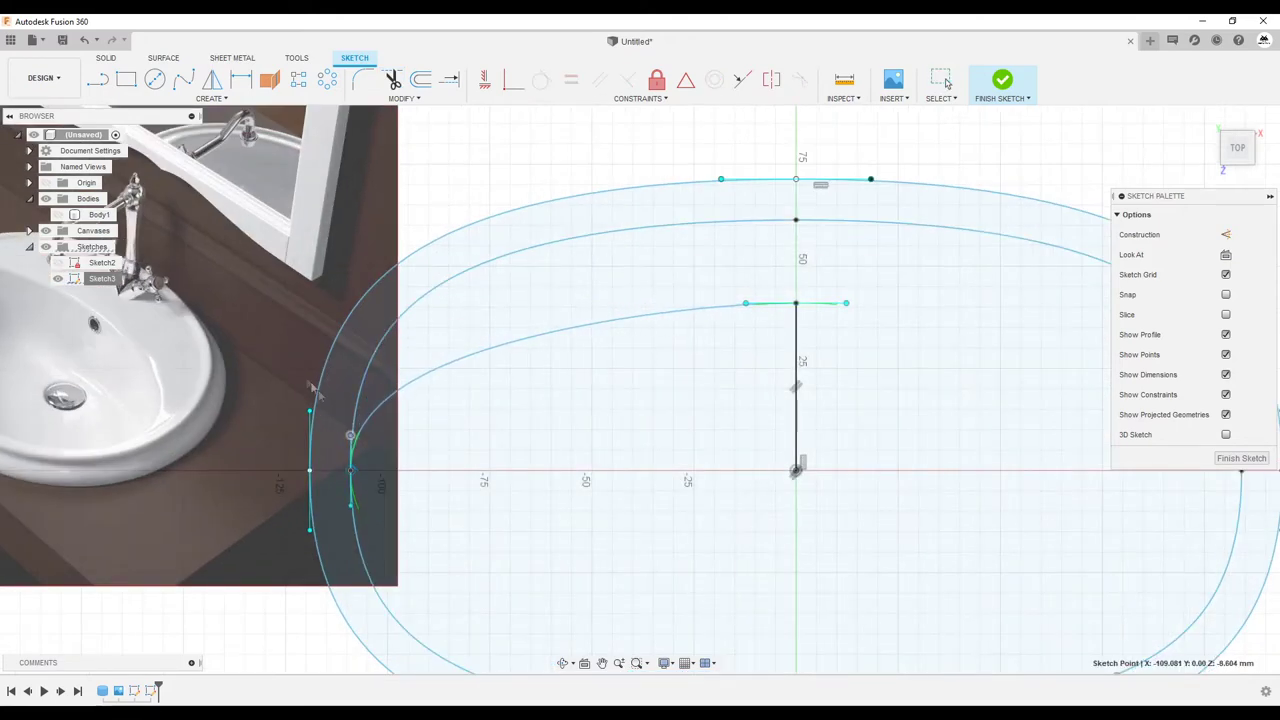
scroll(280, 380, "down", 2)
left_click(419, 84)
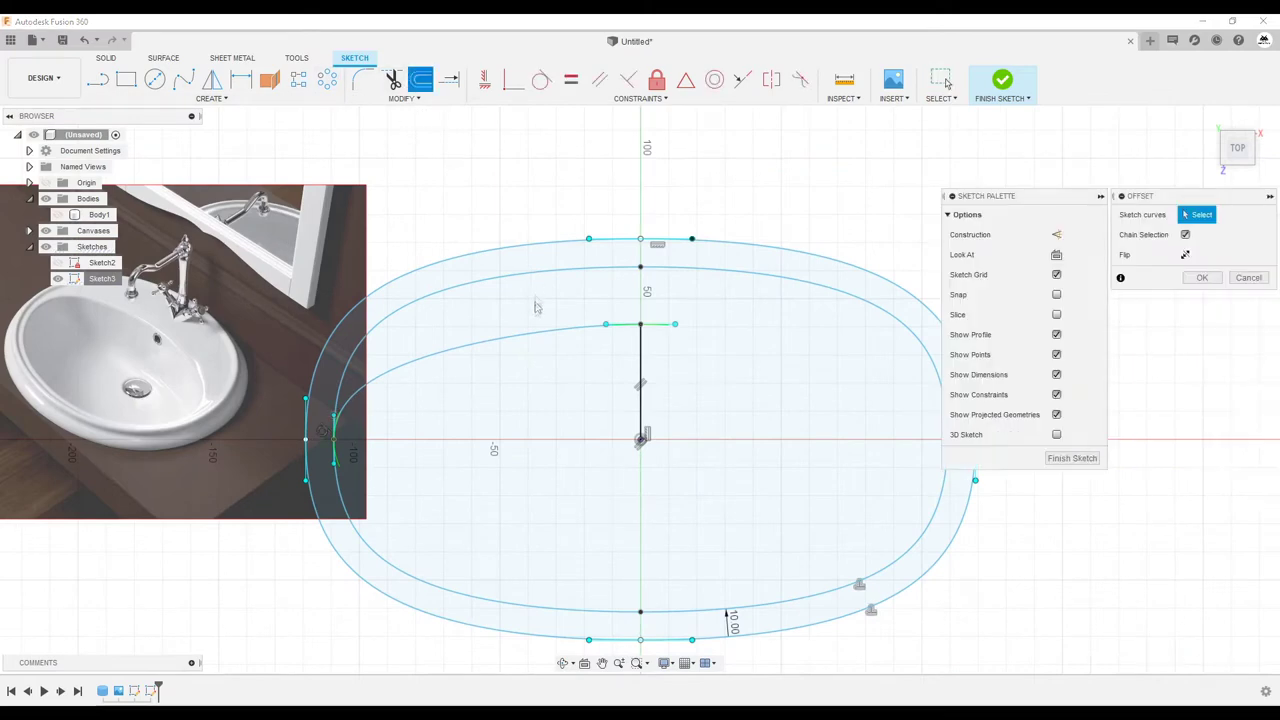
Step: Mirror the curved spline across the vertical centre line to close the inner oval
left_click(519, 338)
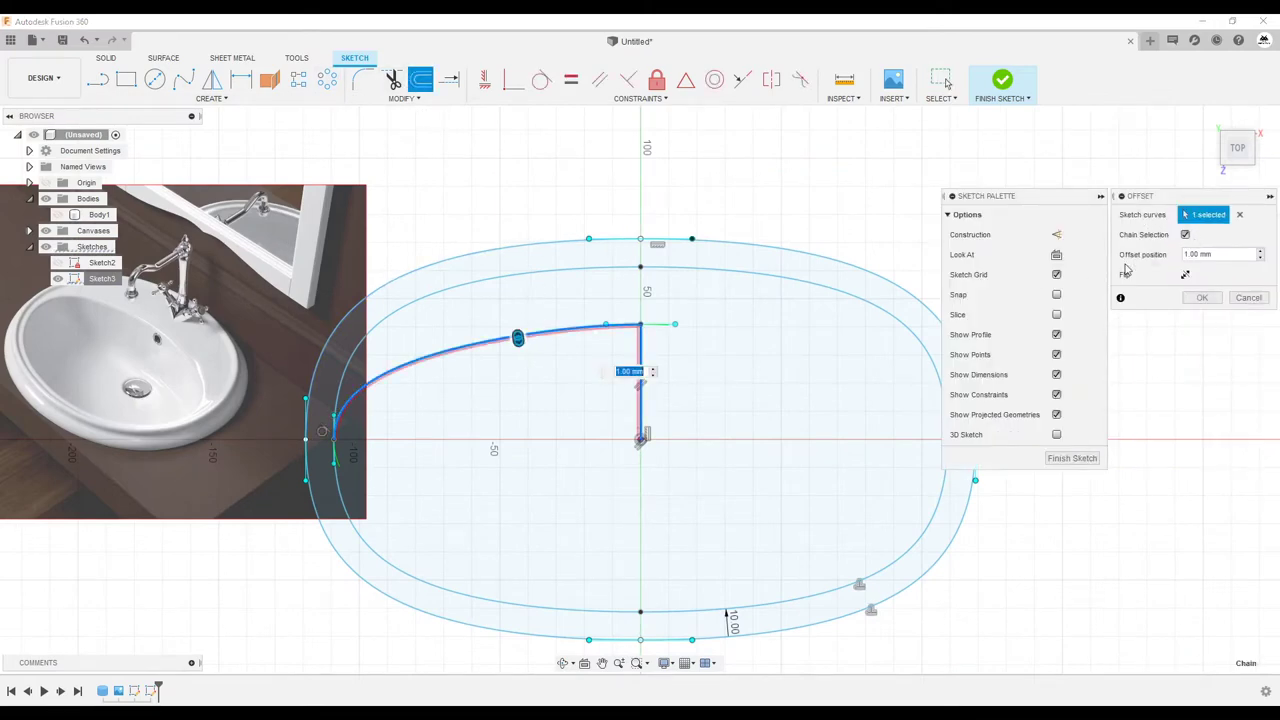
left_click(1239, 214)
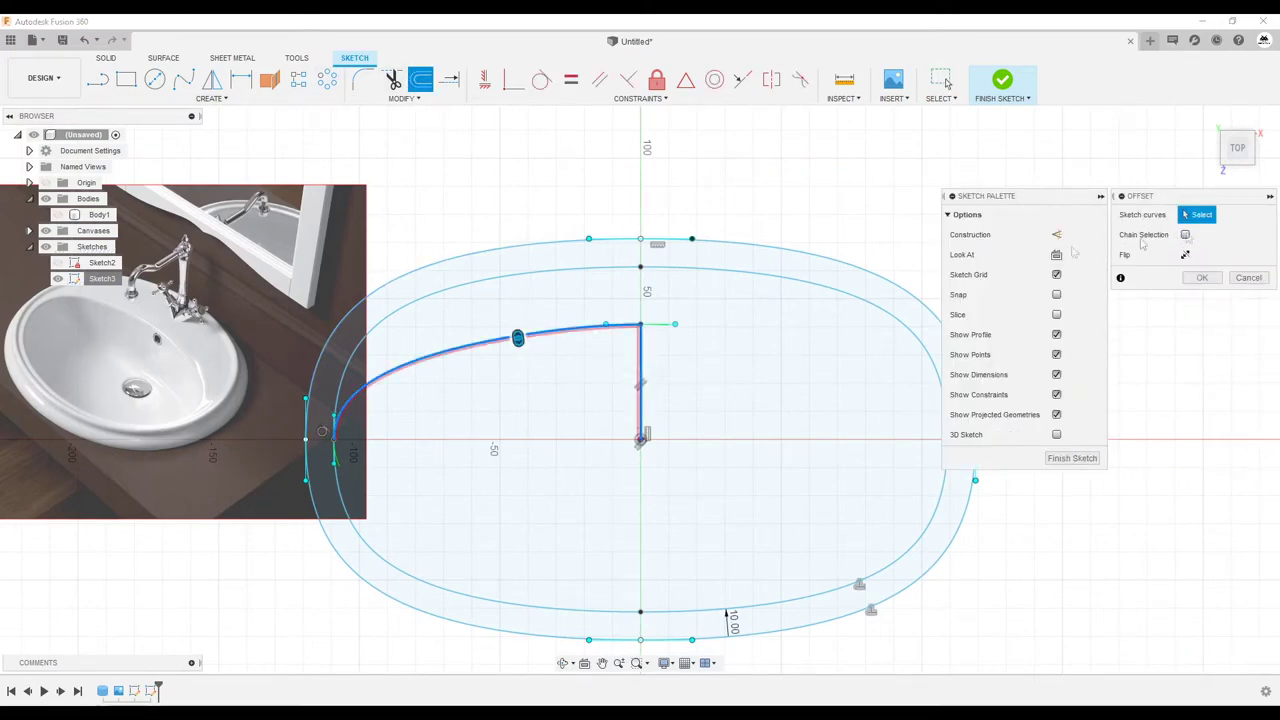
left_click(212, 80)
left_click(549, 336)
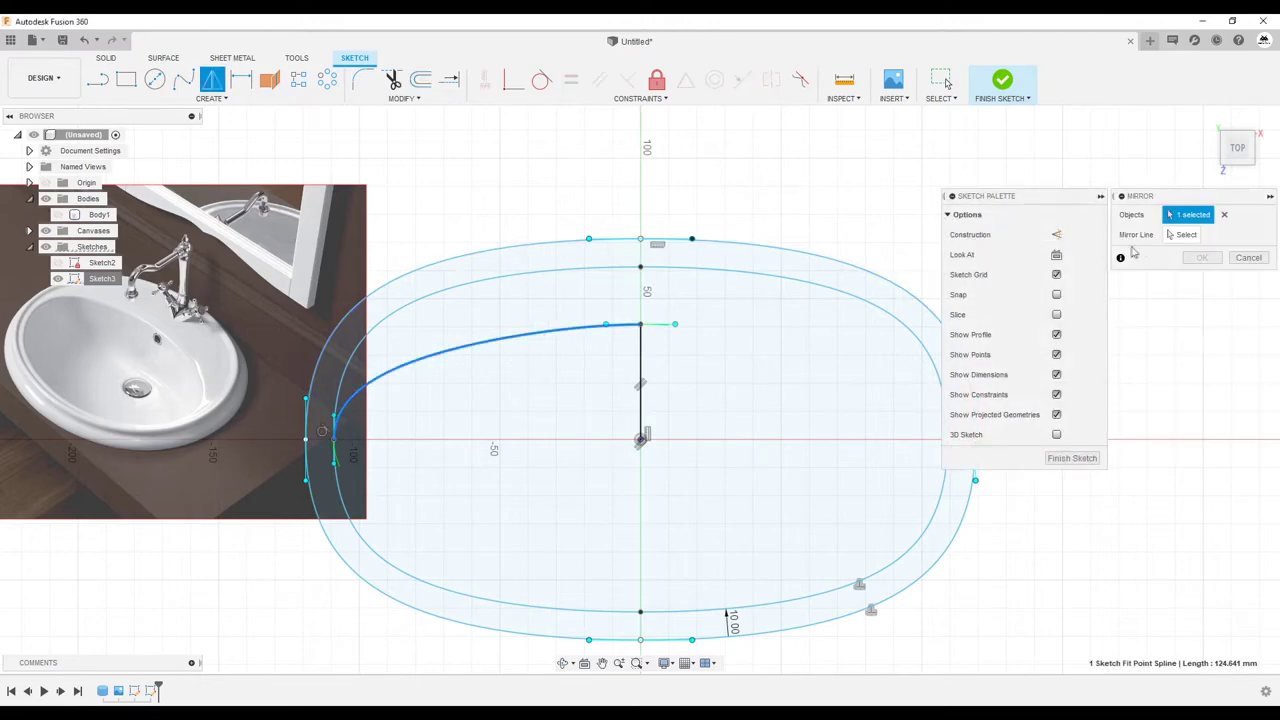
left_click(641, 370)
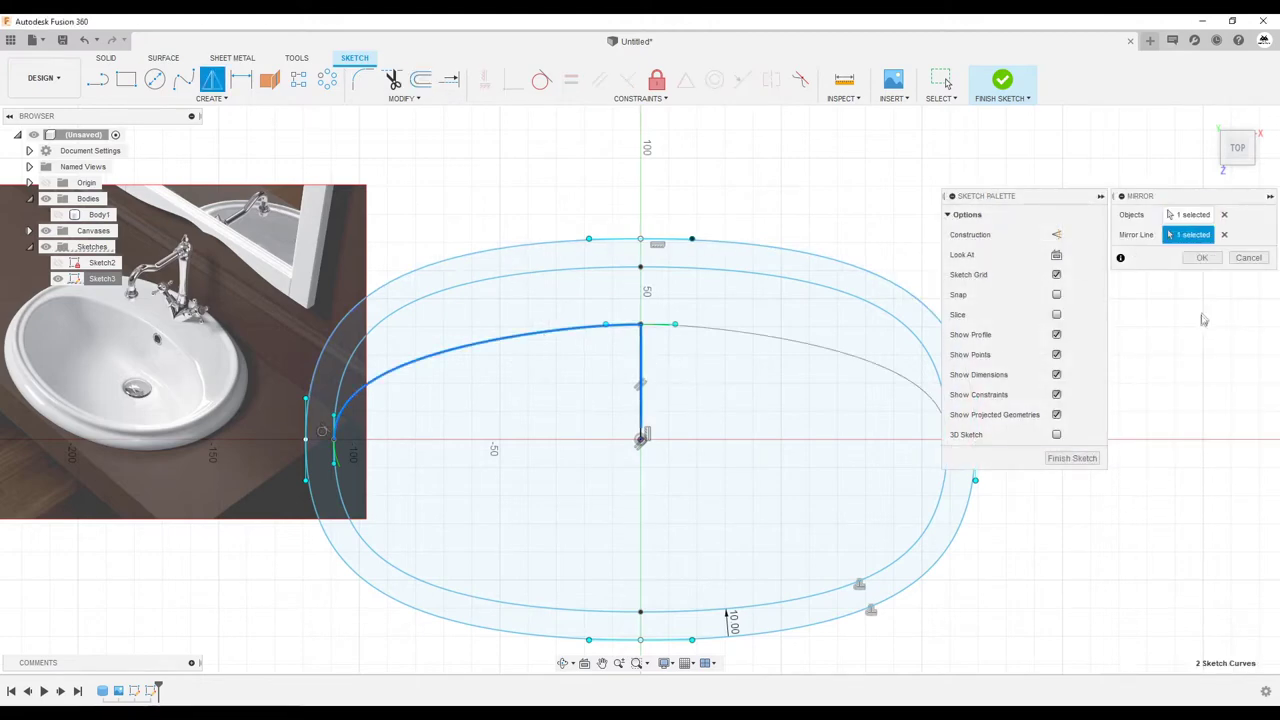
left_click(1202, 257)
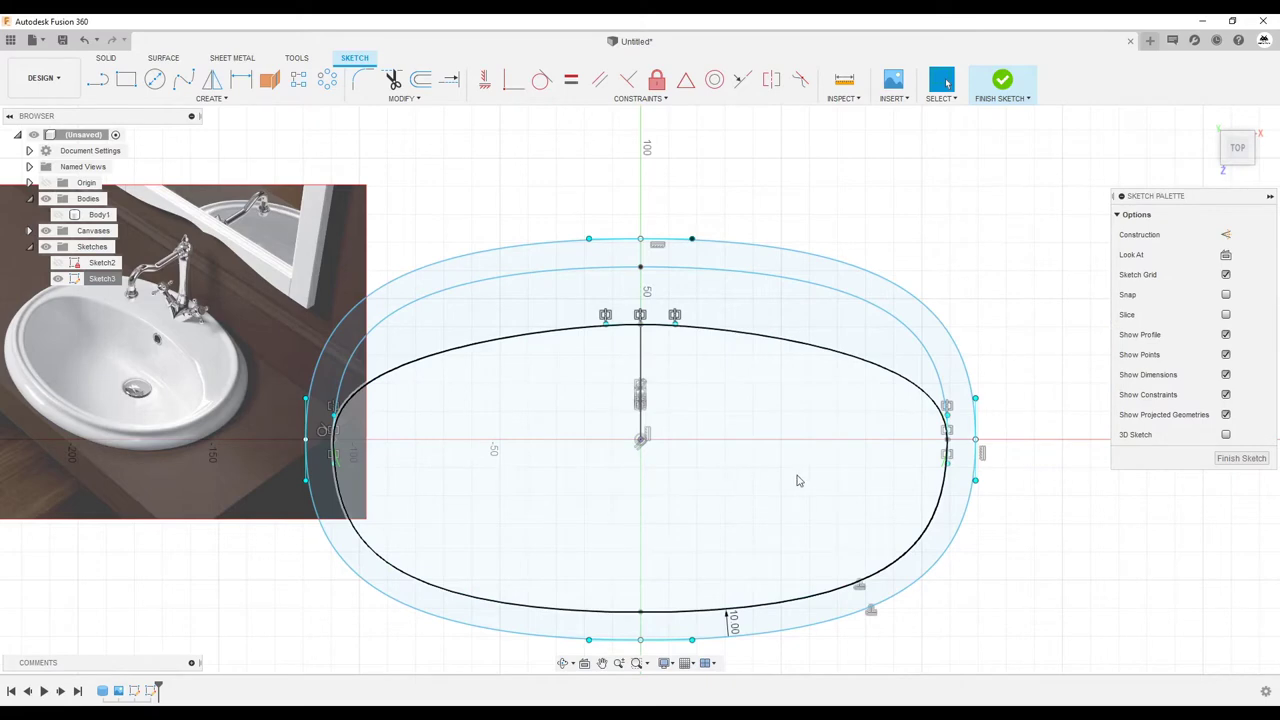
middle_click_drag(790, 478, 777, 466, "shift")
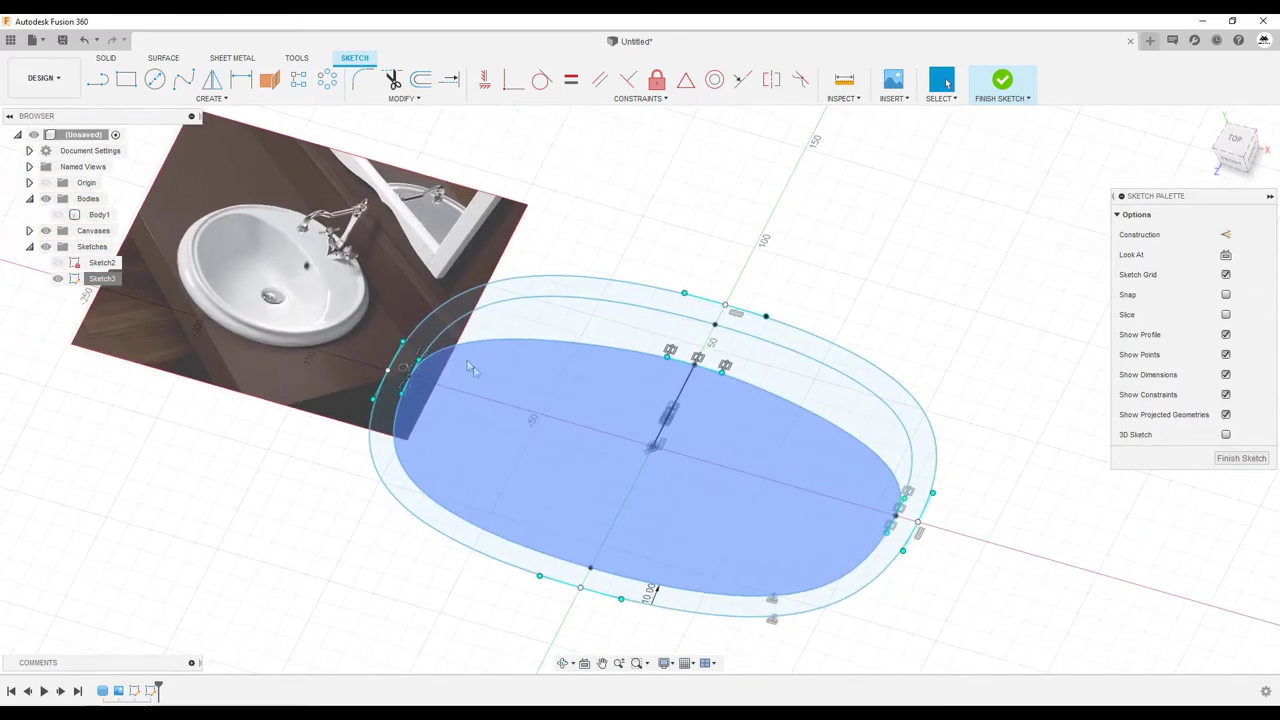
middle_click_drag(678, 422, 640, 425, "shift")
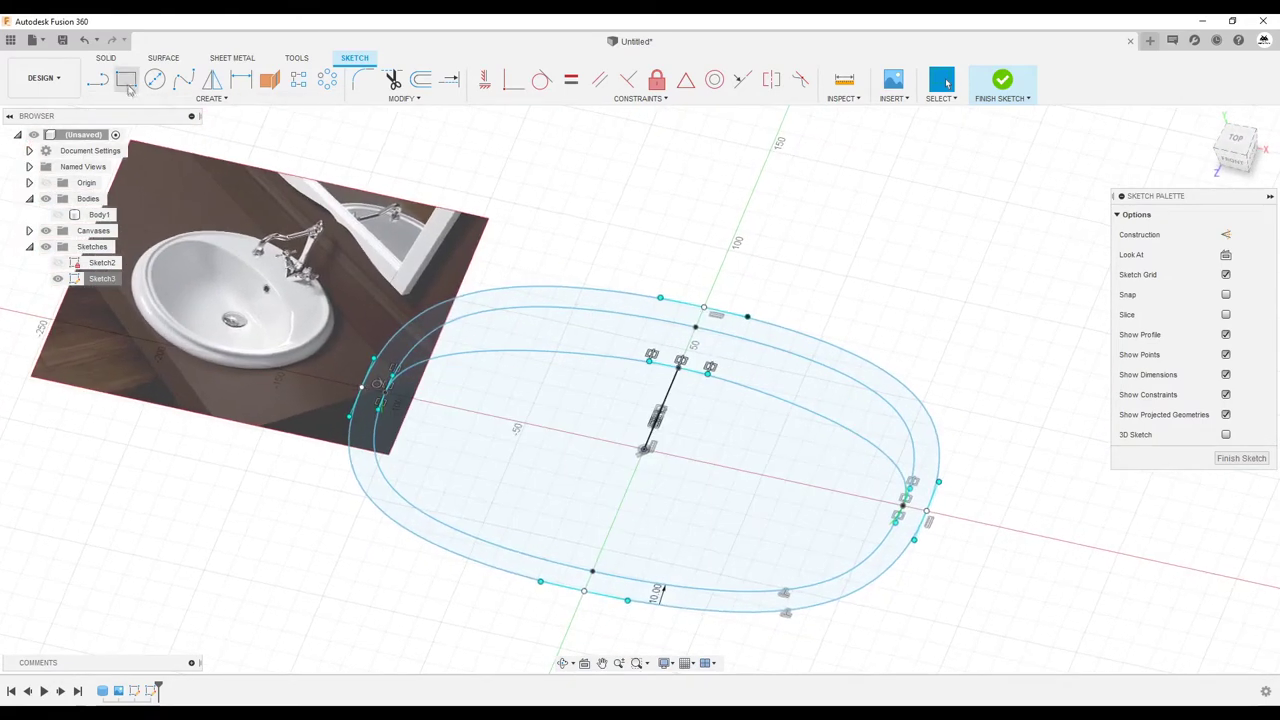
left_click(164, 58)
Step: Patch both rim band profiles into a flat ring-shaped surface
left_click(126, 80)
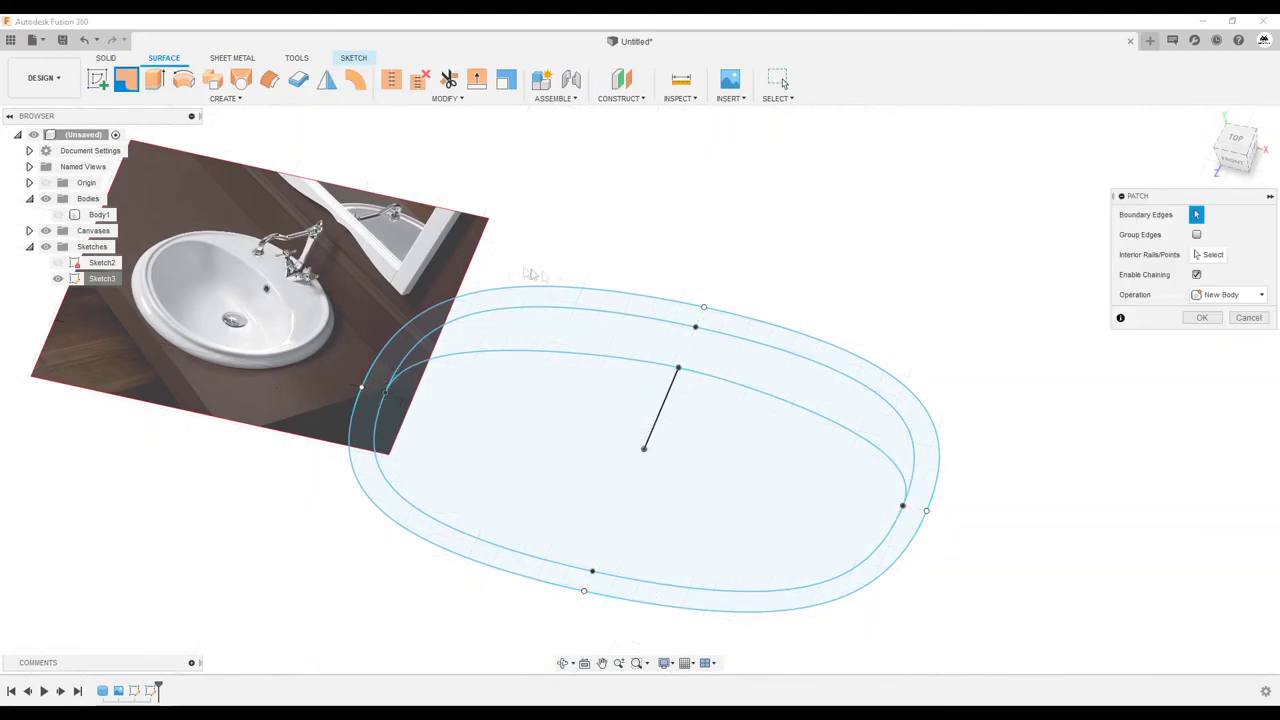
left_click(760, 368)
left_click(815, 355)
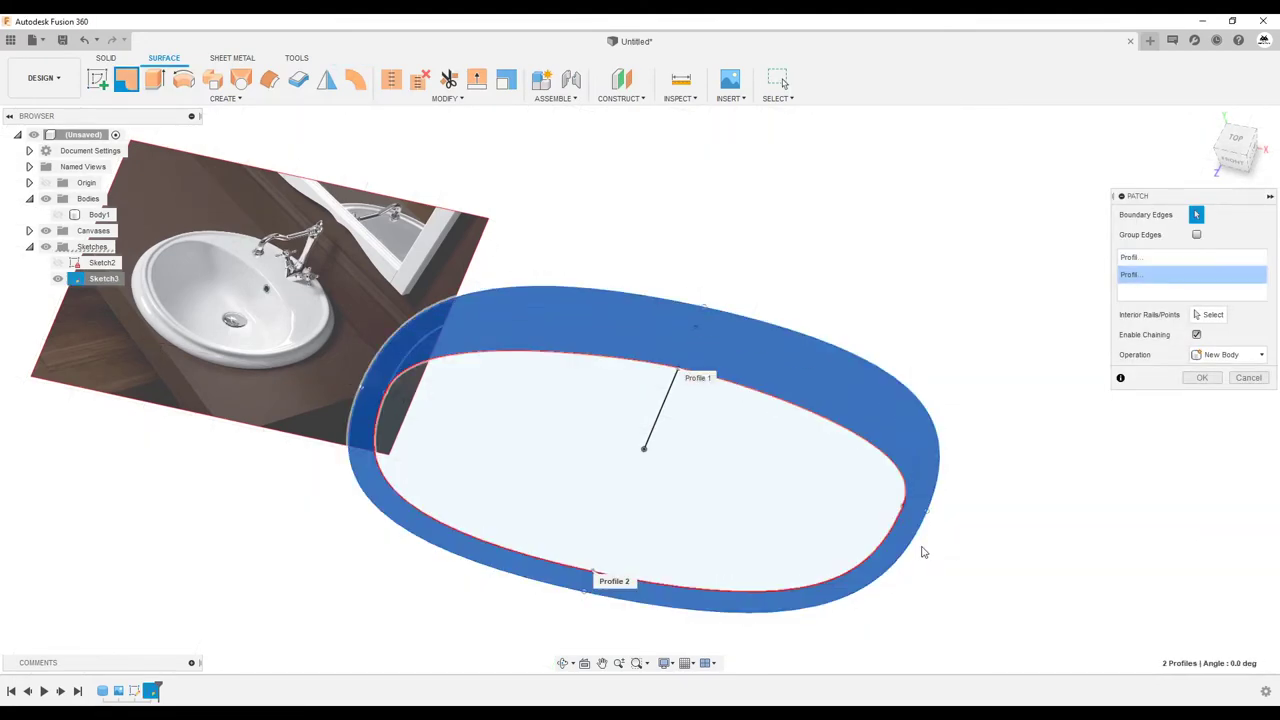
mouse_move(760, 430)
middle_mouse_down("shift")
mouse_move(699, 497)
mouse_move(1103, 451)
mouse_move(993, 500)
mouse_move(158, 270)
mouse_move(112, 338)
middle_mouse_up("shift")
left_click(1201, 381)
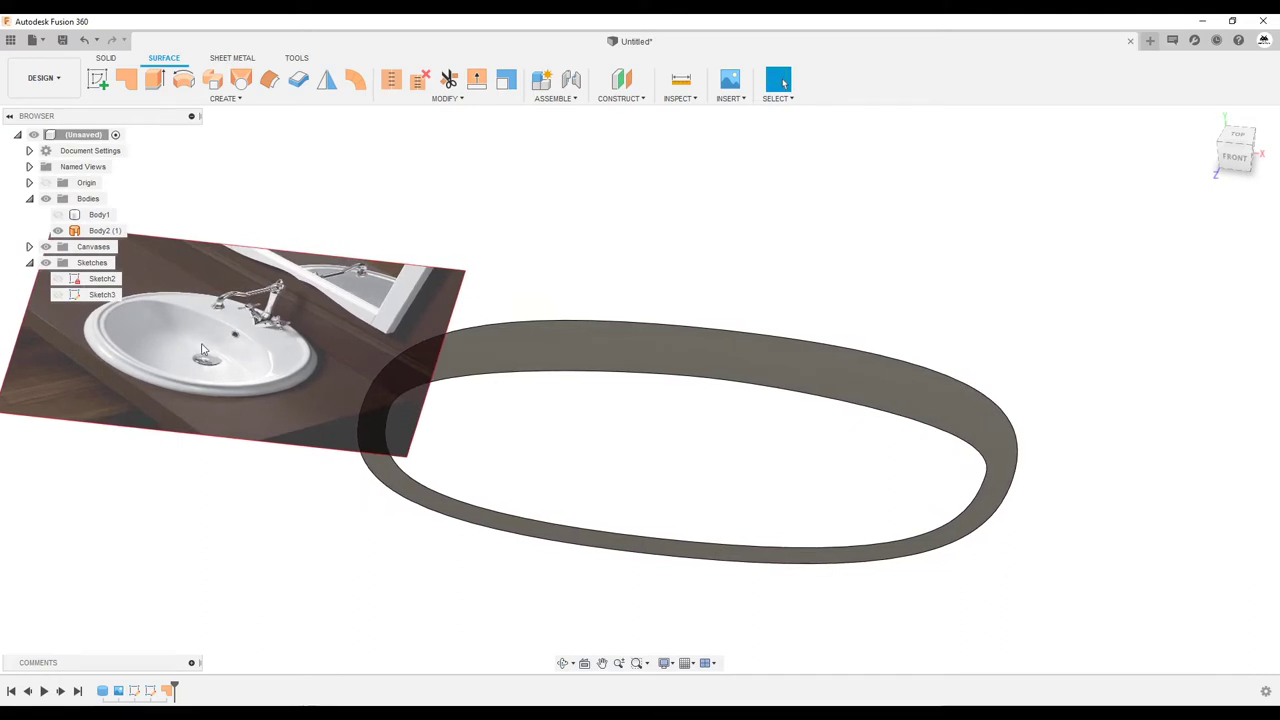
Step: Orbit around the new rim surface and make Sketch3 visible again
mouse_move(202, 349)
middle_mouse_down("shift")
mouse_move(577, 463)
mouse_move(417, 423)
mouse_move(706, 409)
mouse_move(691, 428)
middle_mouse_up("shift")
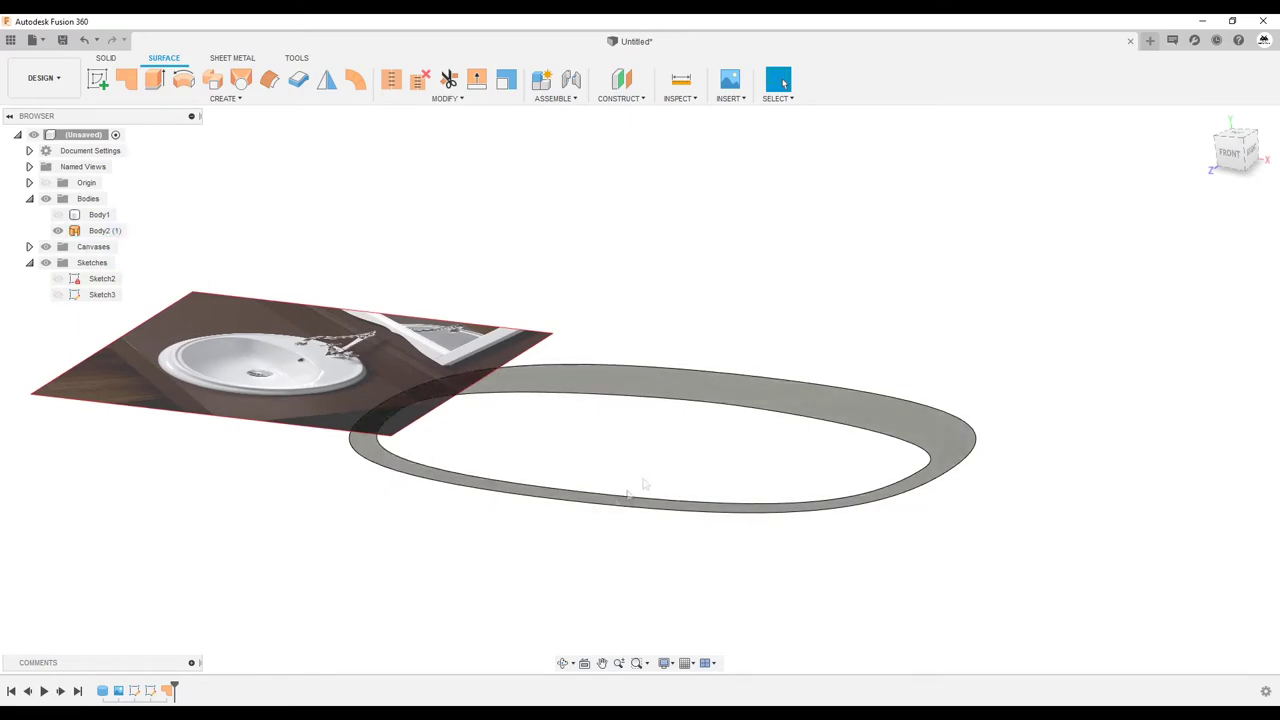
middle_click_drag(688, 383, 602, 468, "shift")
mouse_move(430, 463)
middle_mouse_down("shift")
mouse_move(362, 505)
mouse_move(575, 525)
mouse_move(563, 514)
middle_mouse_up("shift")
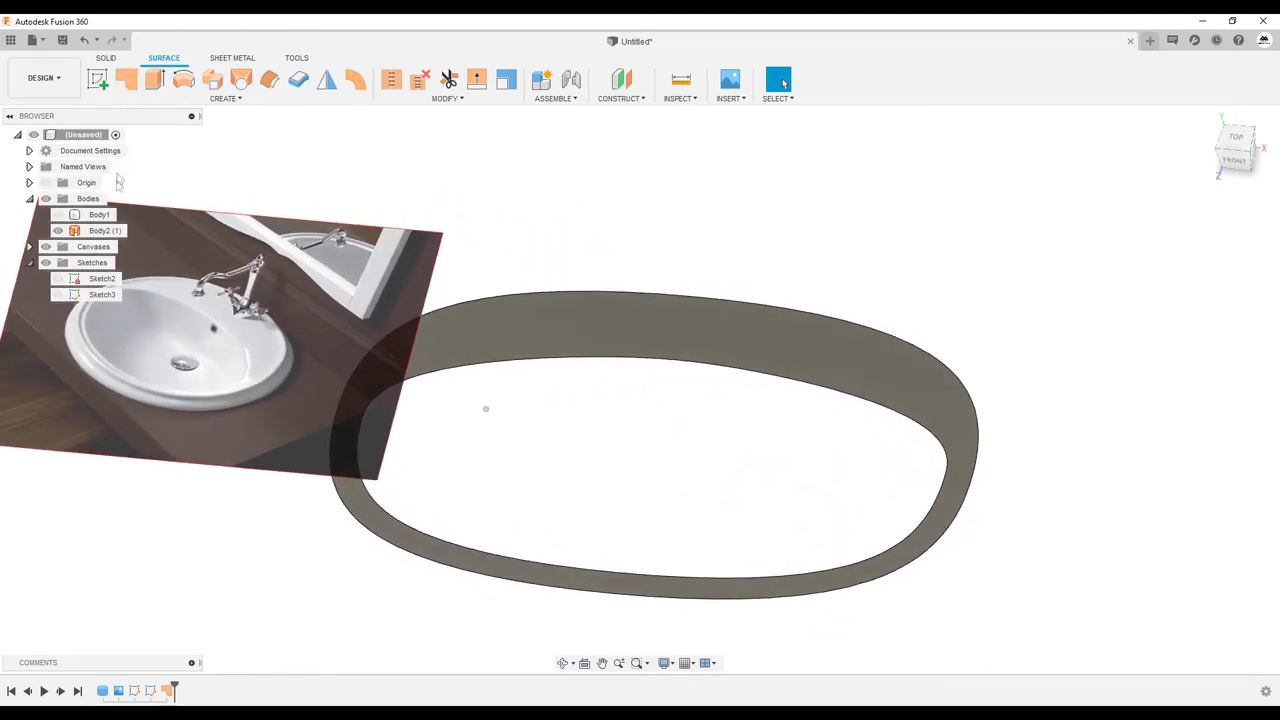
middle_click_drag(490, 410, 47, 280, "shift")
left_click(57, 294)
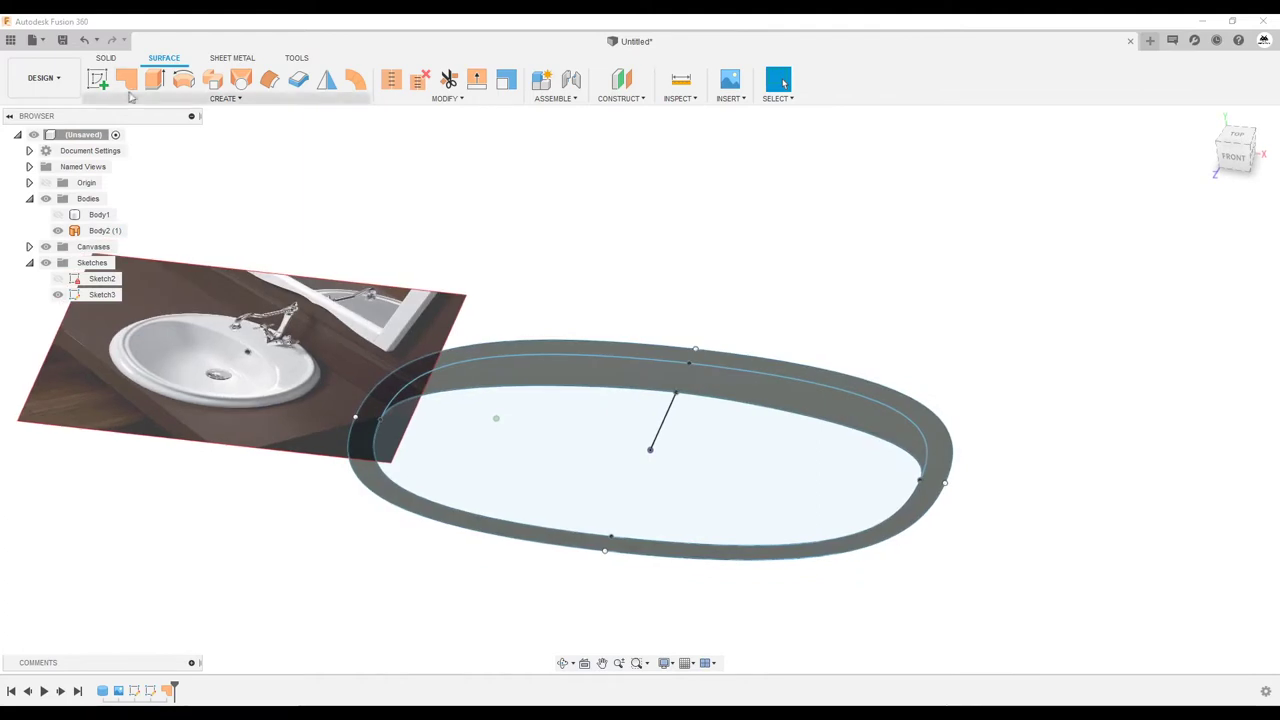
Step: Surface-extrude the inner oval profile 20 mm as a new body, then hide Sketch3
left_click(155, 82)
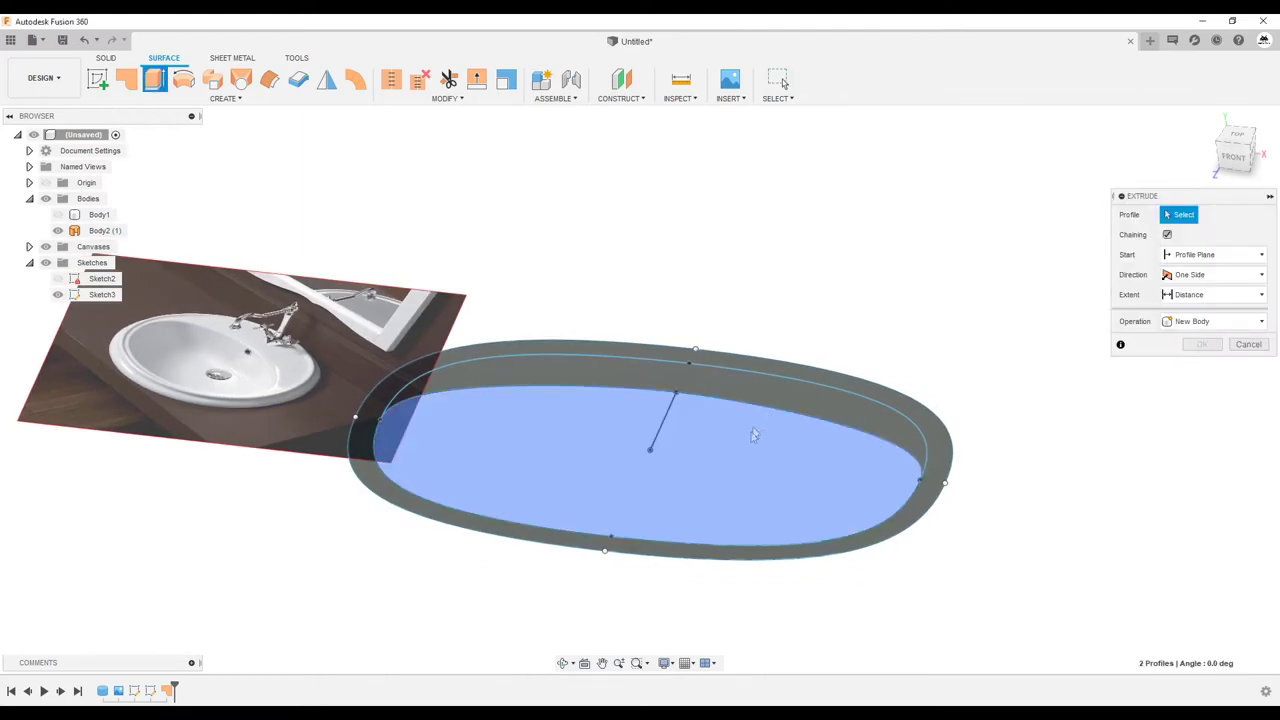
left_click(759, 427)
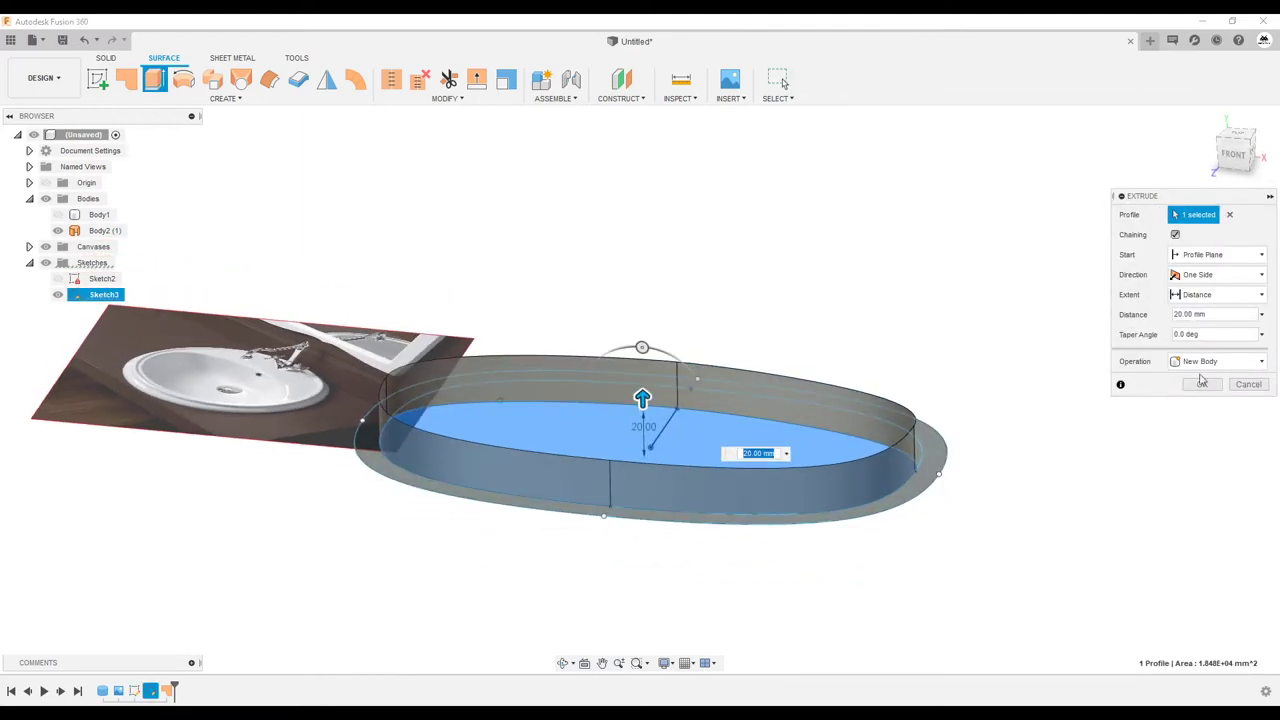
left_click(1200, 385)
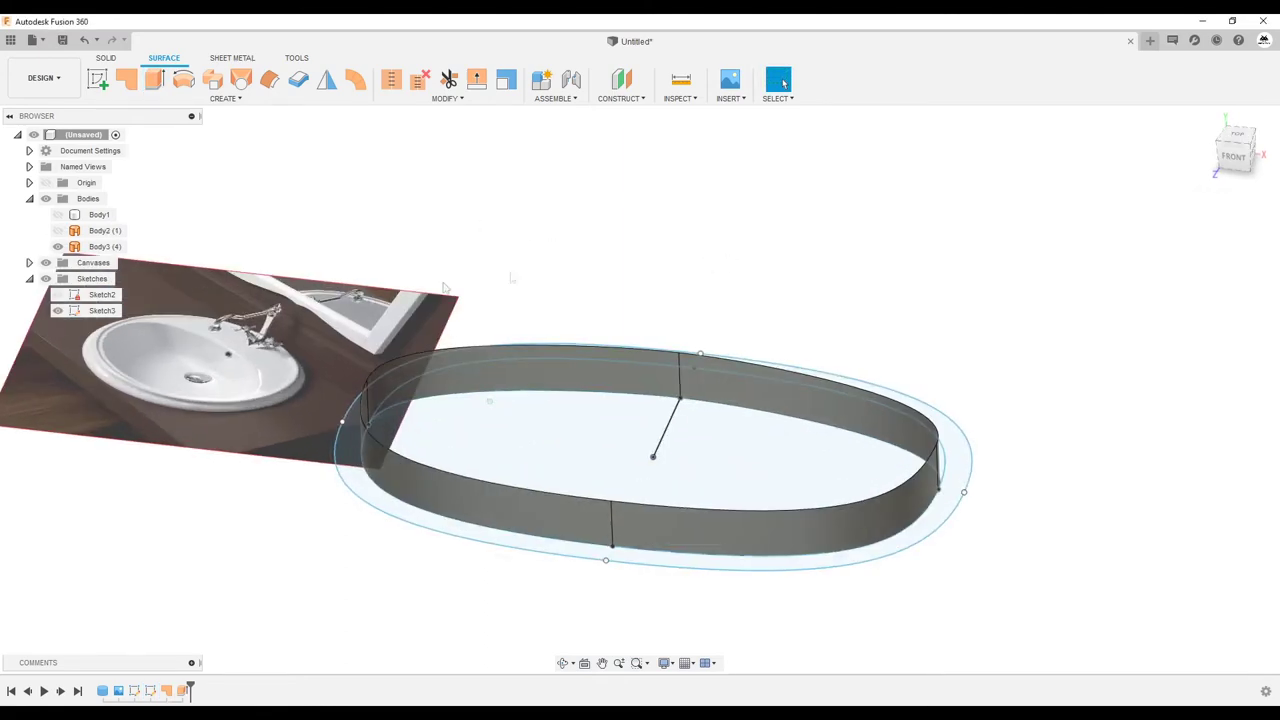
left_click(58, 311)
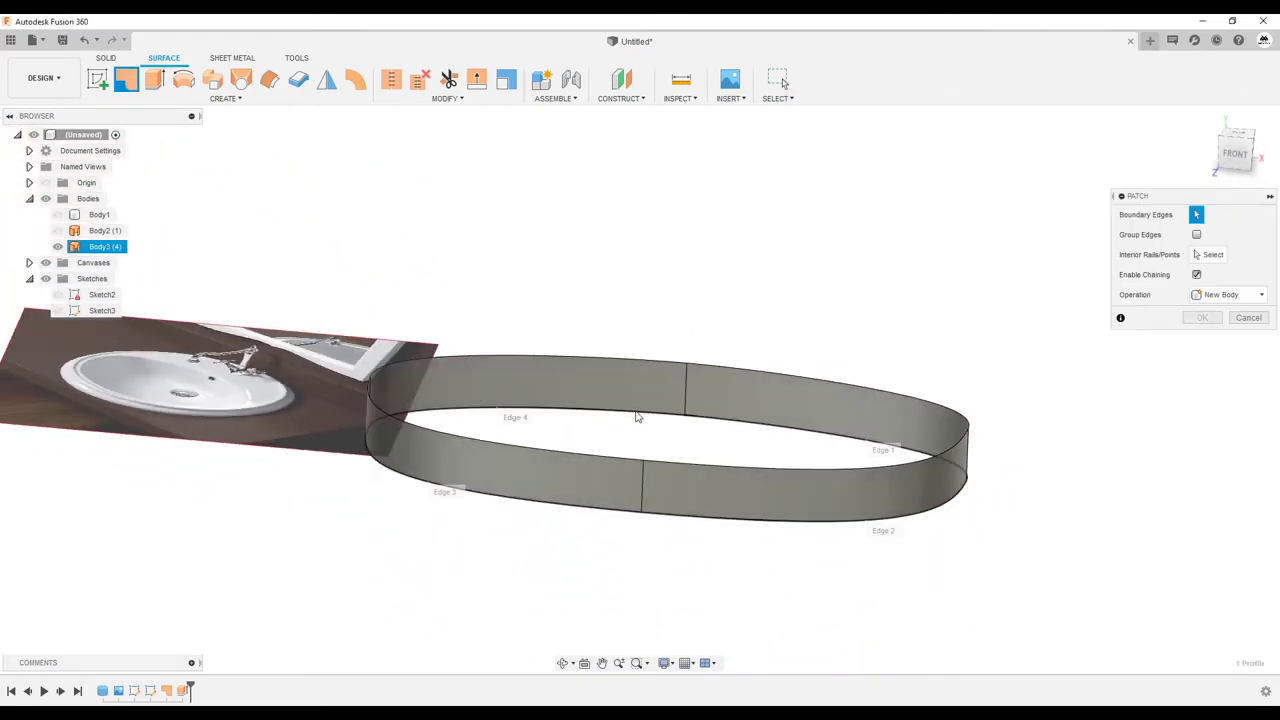
Step: Patch the wall's edge with Group Edges and Curvature (G2) continuity, then hide Body3
left_click(637, 416)
middle_click_drag(633, 412, 770, 395, "shift")
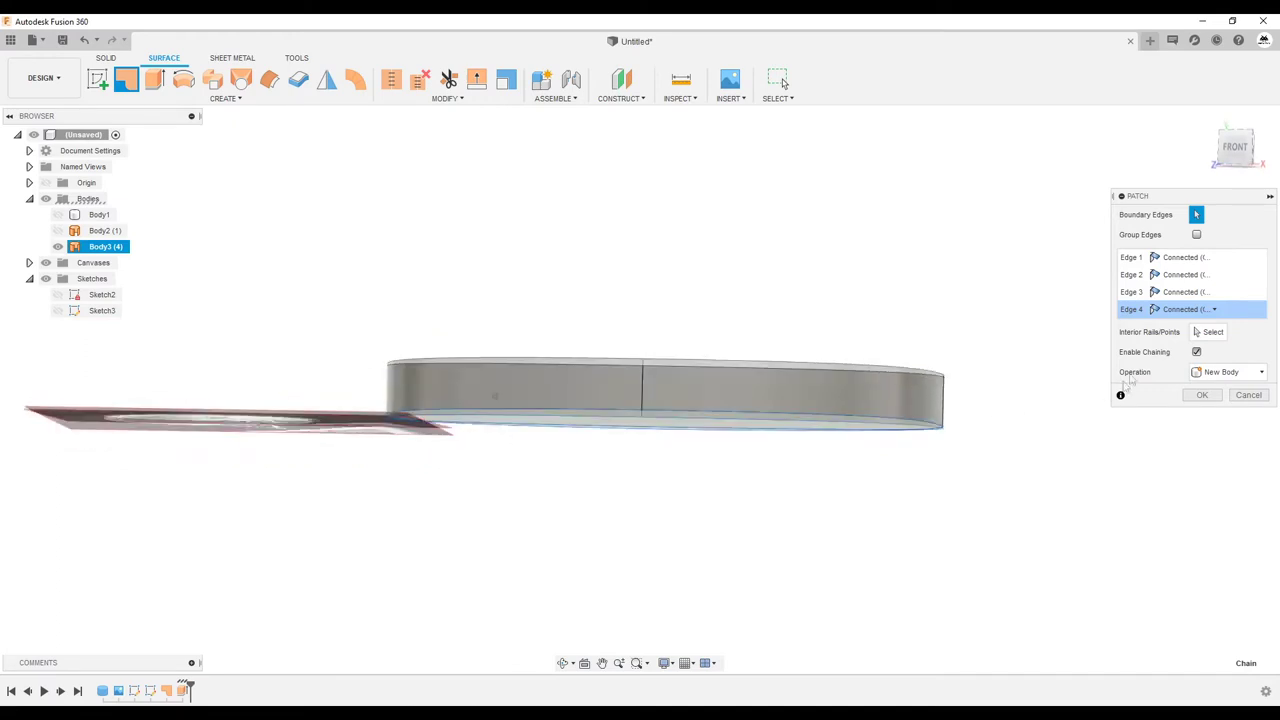
left_click(1196, 234)
middle_click_drag(483, 395, 483, 440, "shift")
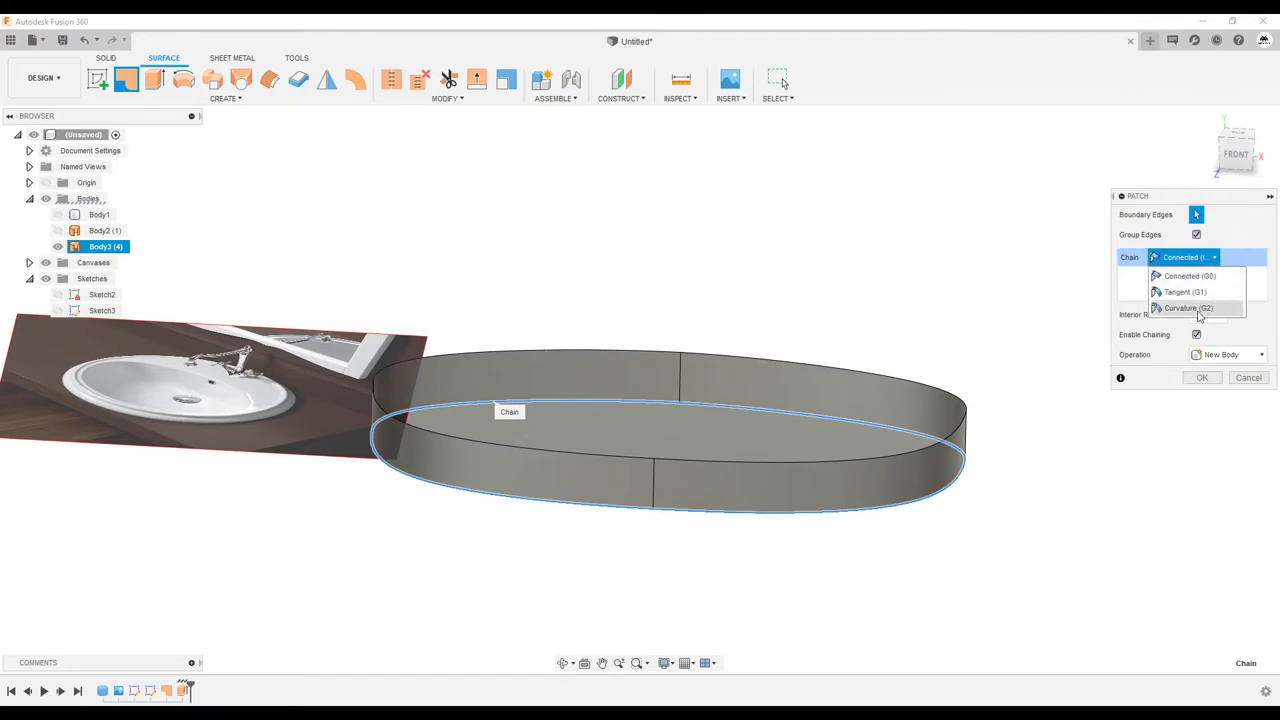
left_click(1199, 308)
mouse_move(491, 451)
middle_mouse_down("shift")
mouse_move(491, 534)
mouse_move(500, 463)
mouse_move(500, 491)
mouse_move(500, 471)
mouse_move(516, 485)
mouse_move(508, 465)
middle_mouse_up("shift")
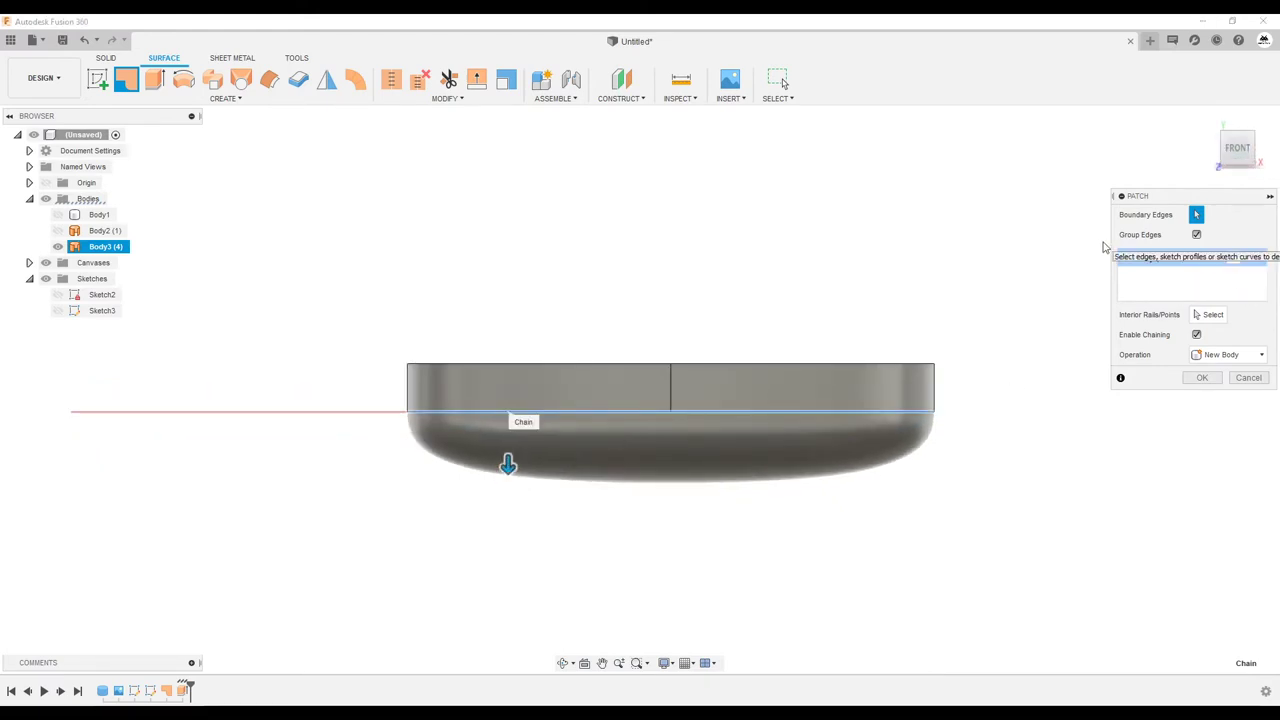
key("Return")
middle_click_drag(430, 350, 422, 385, "shift")
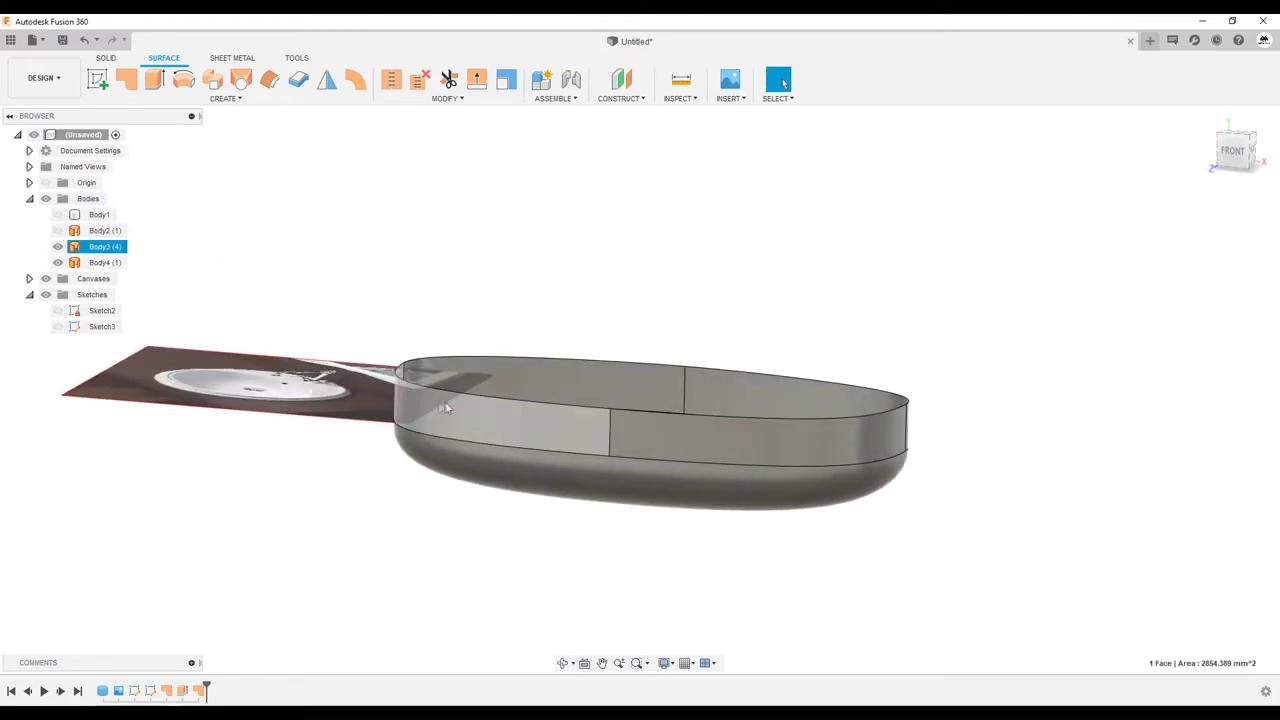
key("v")
middle_click_drag(468, 271, 165, 262, "shift")
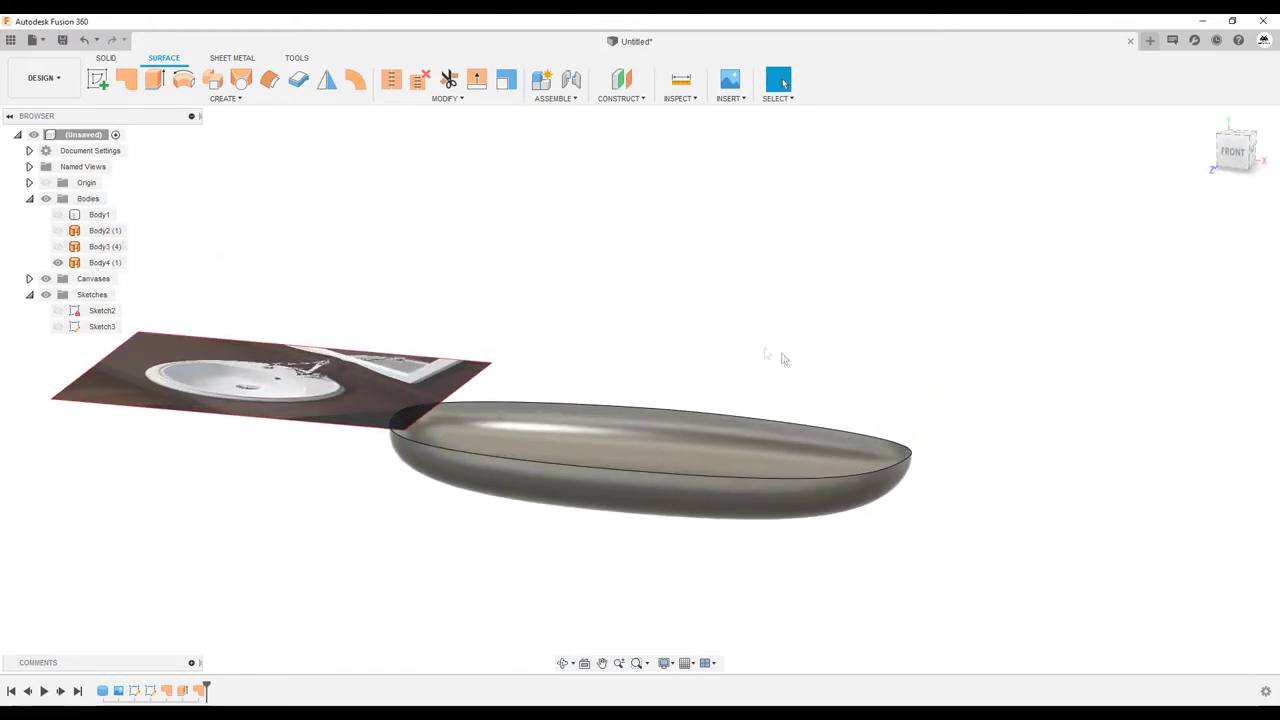
Step: Show Body2 and Body3, view the bowl from below, and start an Offset Plane
left_click(57, 230)
left_click(57, 246)
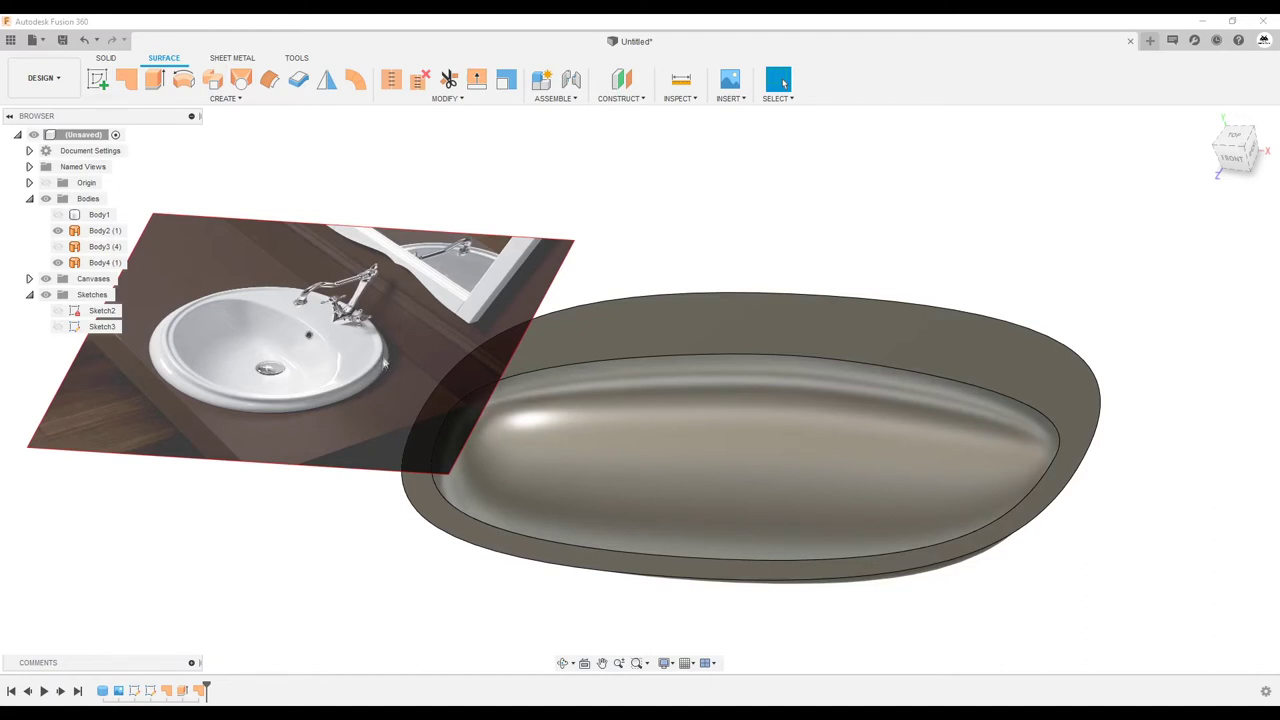
middle_click_drag(383, 360, 403, 122, "shift")
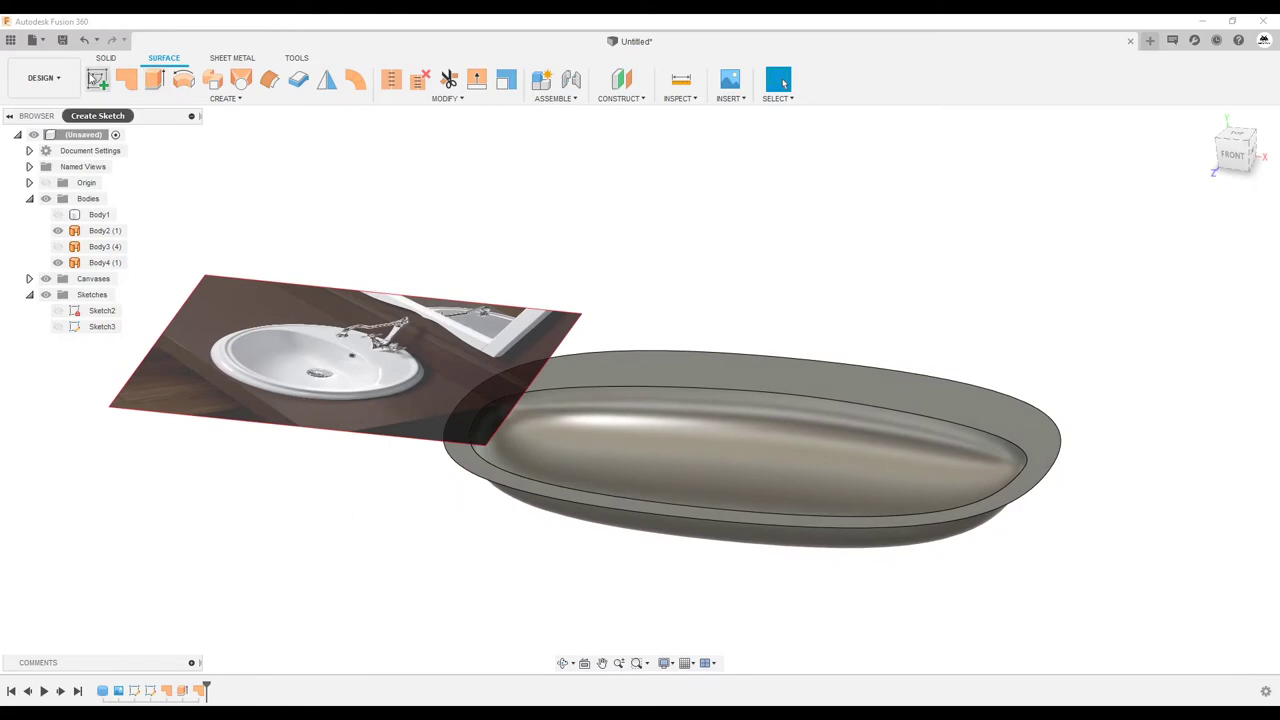
left_click(621, 80)
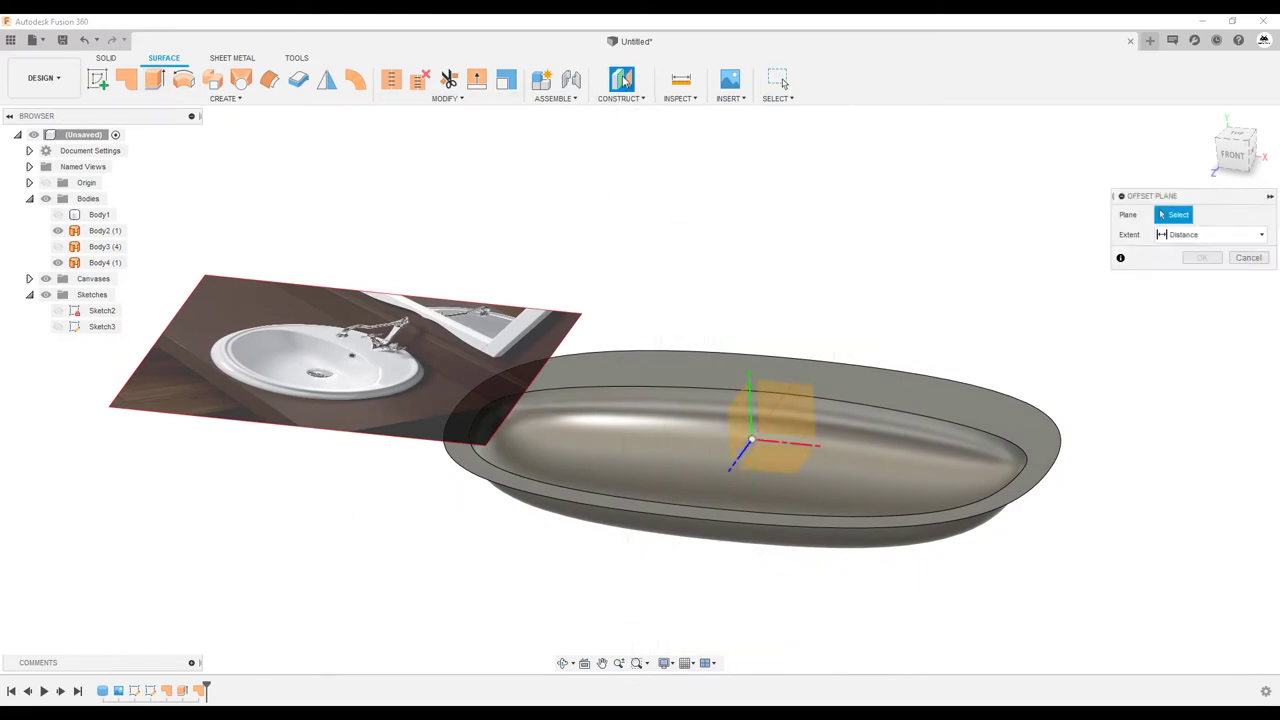
Step: Create a construction plane offset 5 mm above the basin's flat rim face
left_click(995, 412)
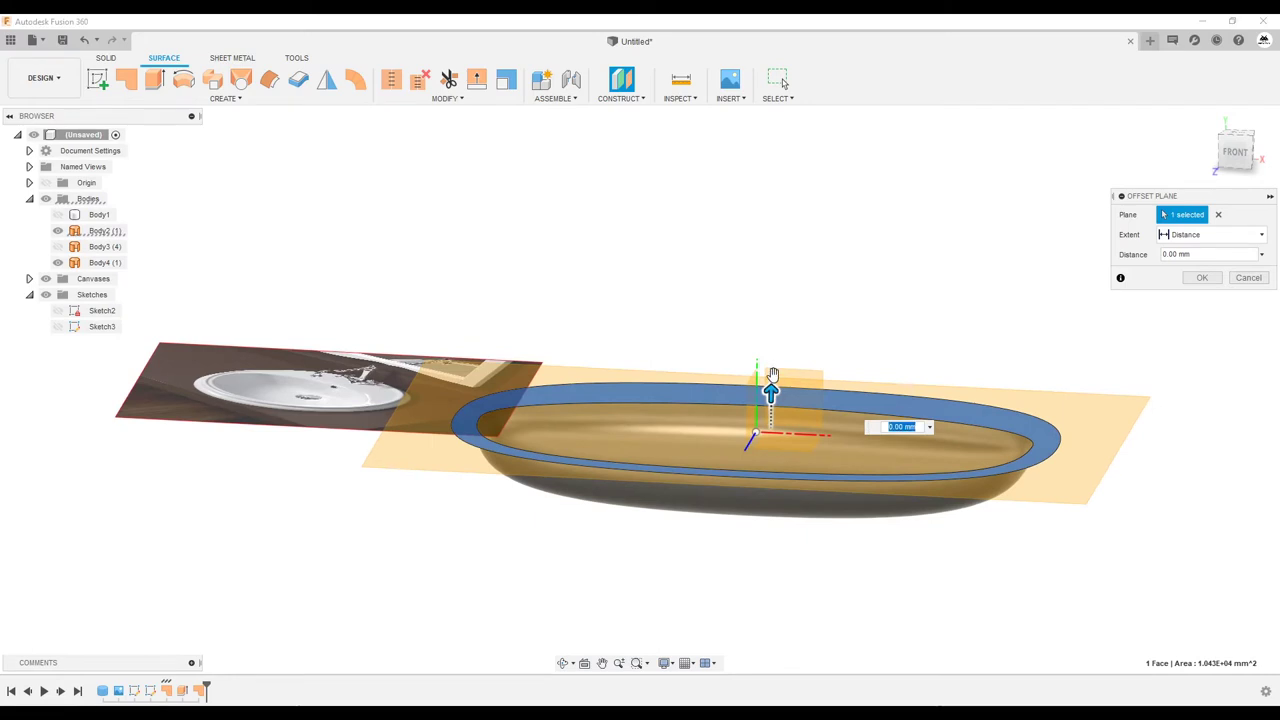
key("Tab")
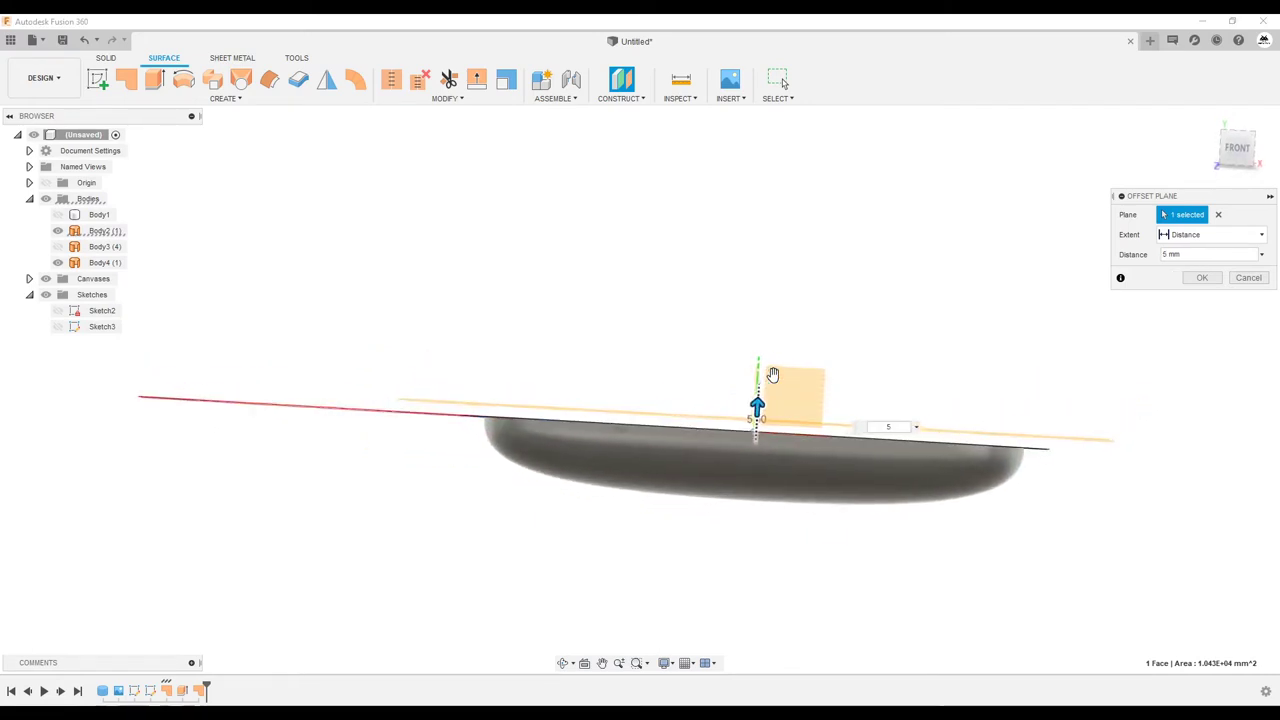
key("Return")
Step: Start a new sketch on the 5 mm offset plane
middle_click_drag(775, 381, 826, 360, "shift")
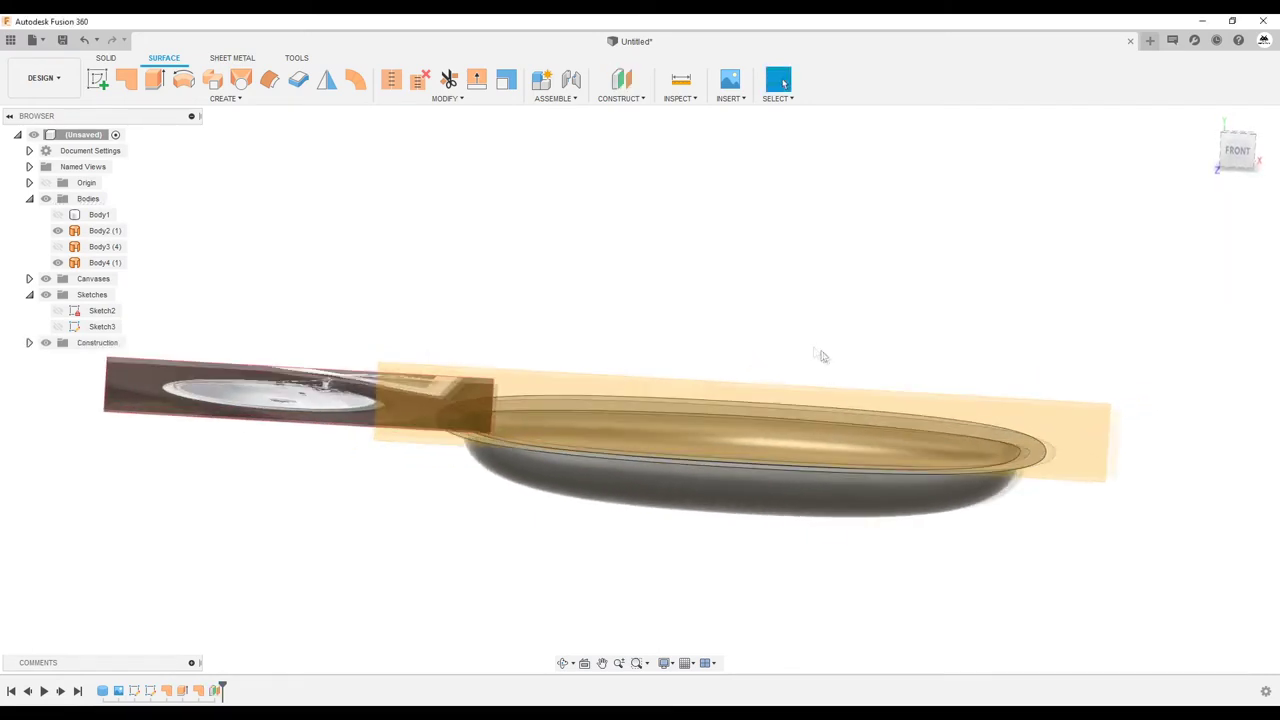
left_click(103, 87)
left_click(1070, 418)
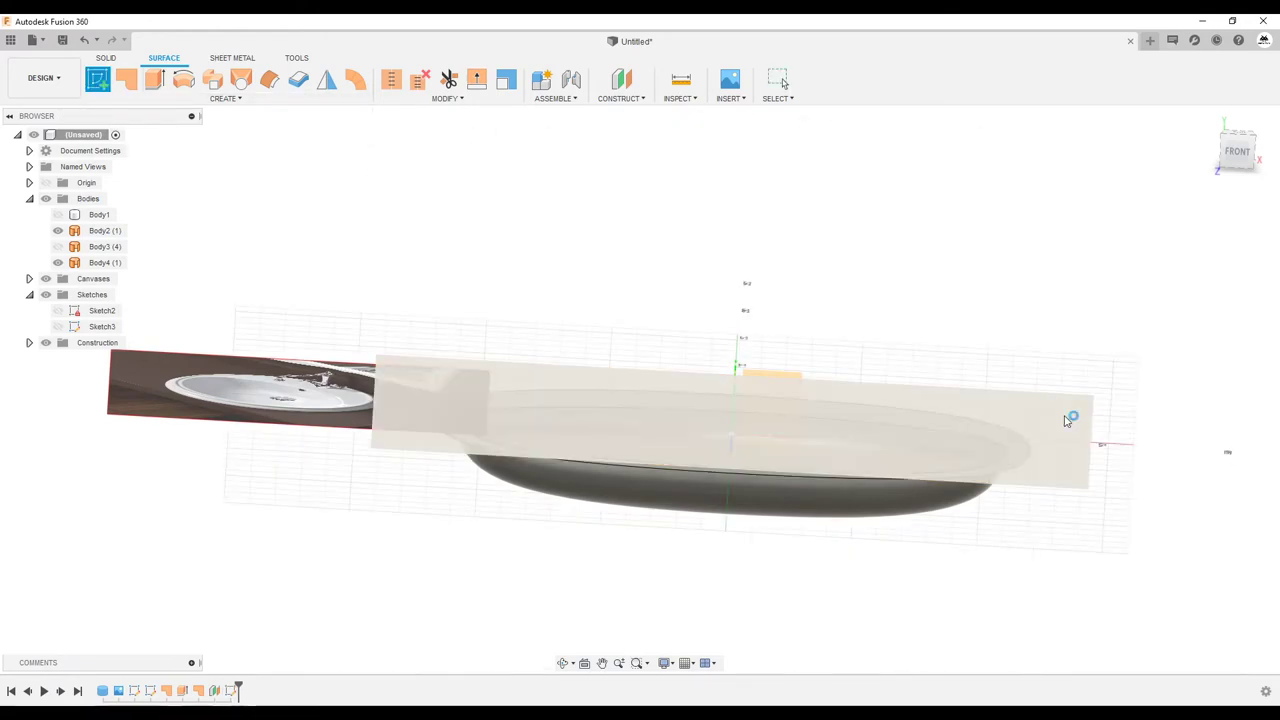
Step: Project the basin's flange outline into the sketch
key("p")
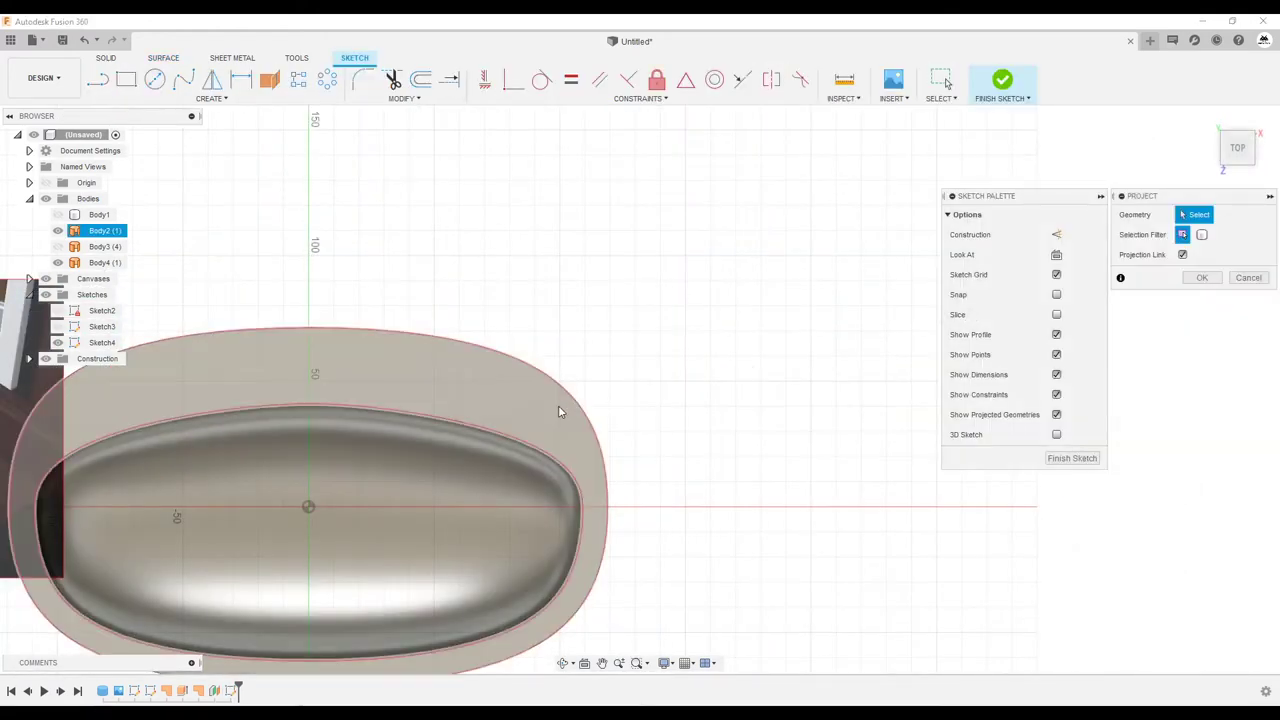
left_click(575, 405)
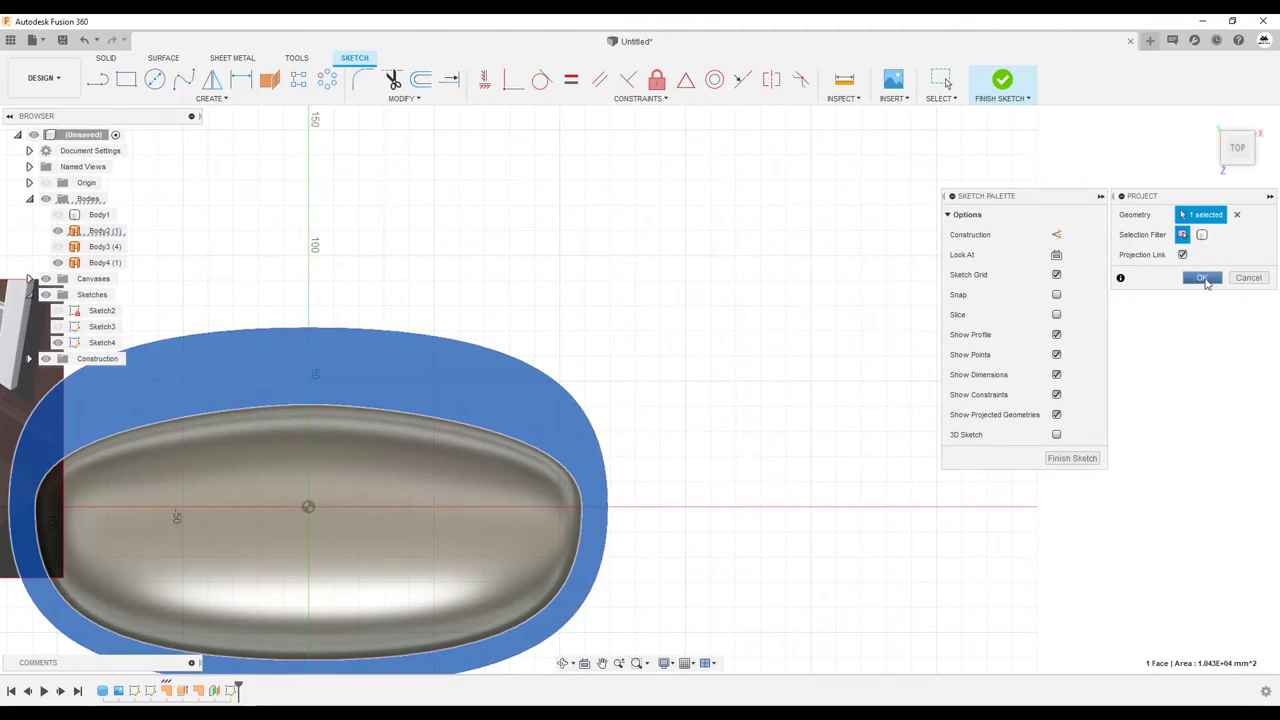
left_click(1202, 277)
Step: Offset the outer projected curve 6.764 mm outward and finish the sketch
left_click(421, 80)
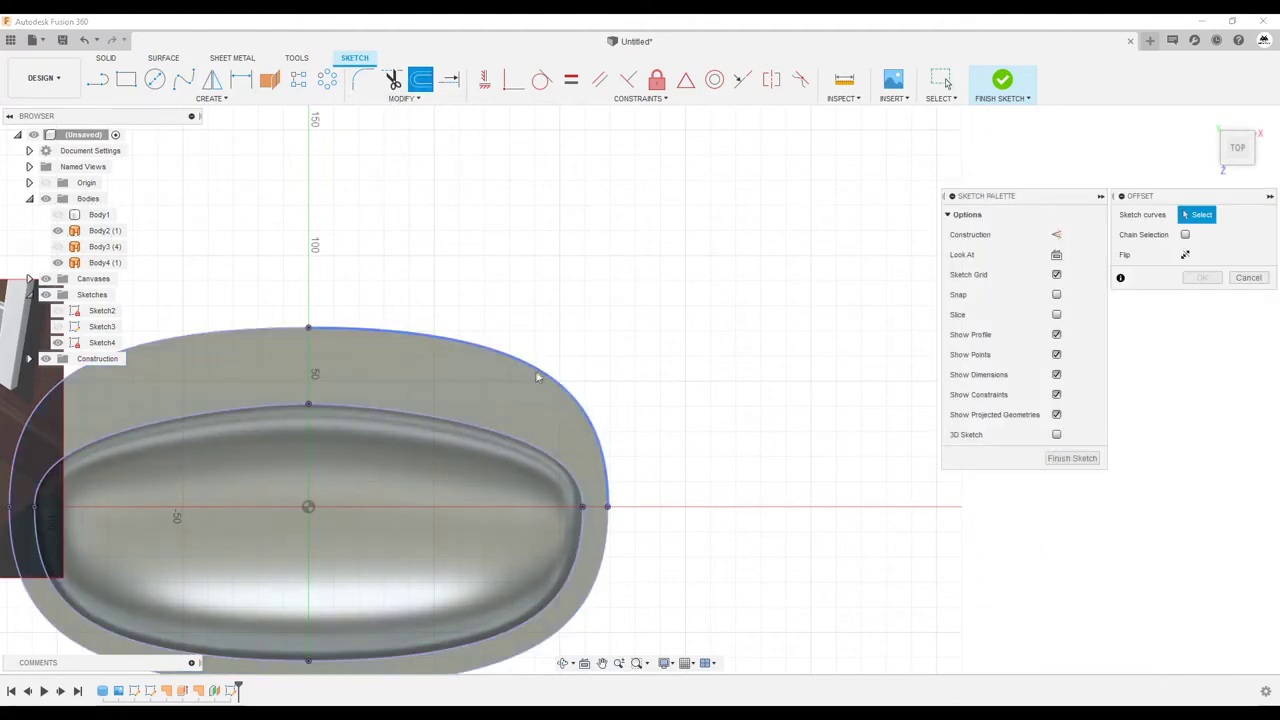
left_click(538, 375)
scroll(789, 300, "down", 2)
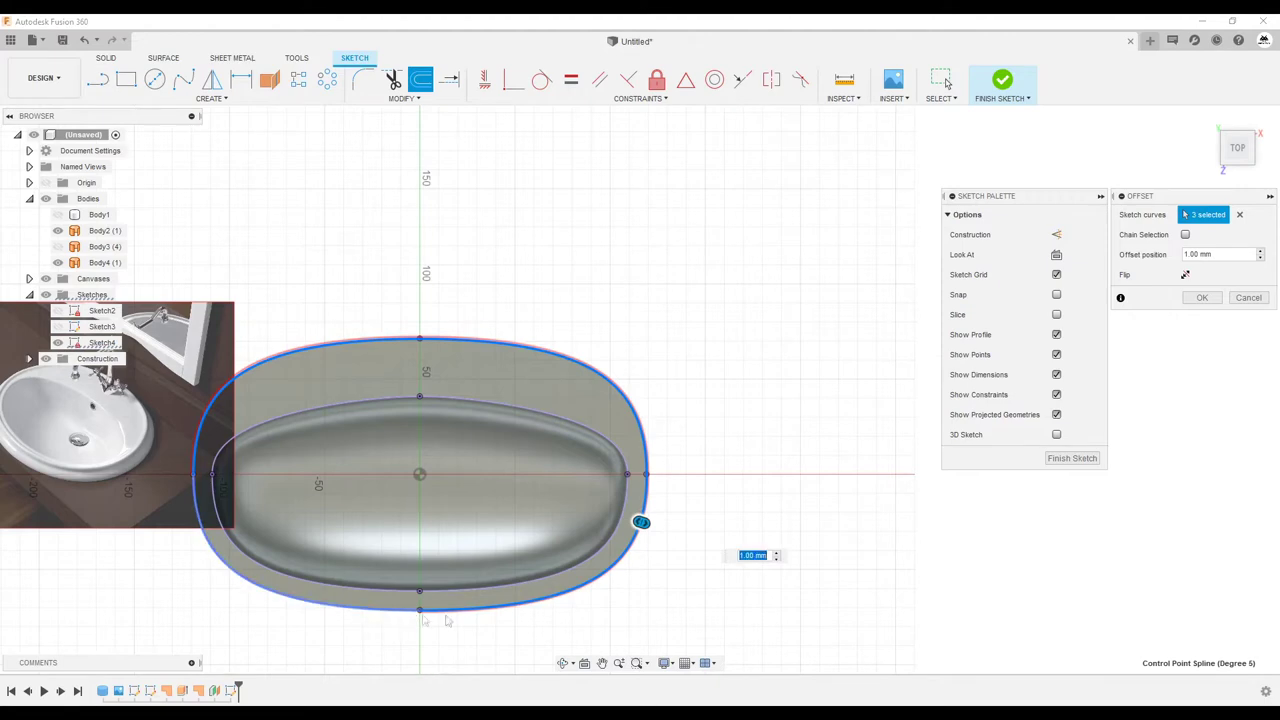
left_click_drag(404, 608, 400, 623)
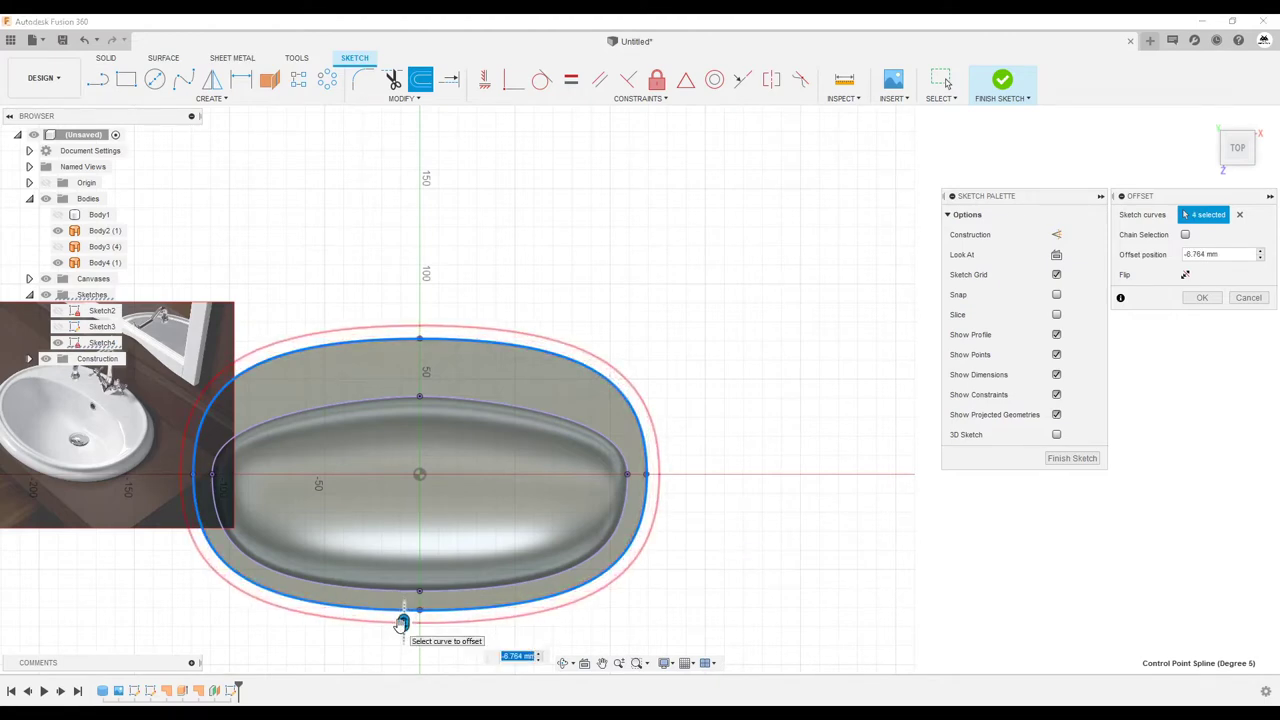
key("Return")
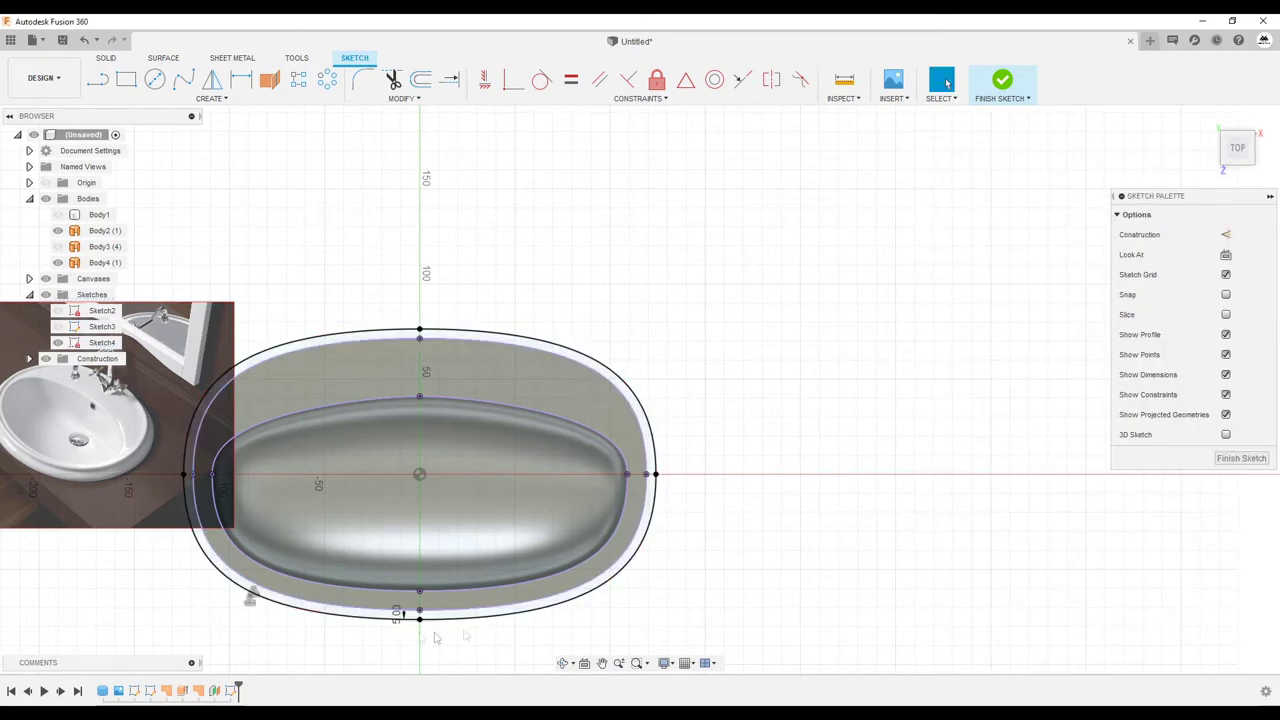
middle_click_drag(416, 637, 700, 520, "shift")
left_click(1241, 458)
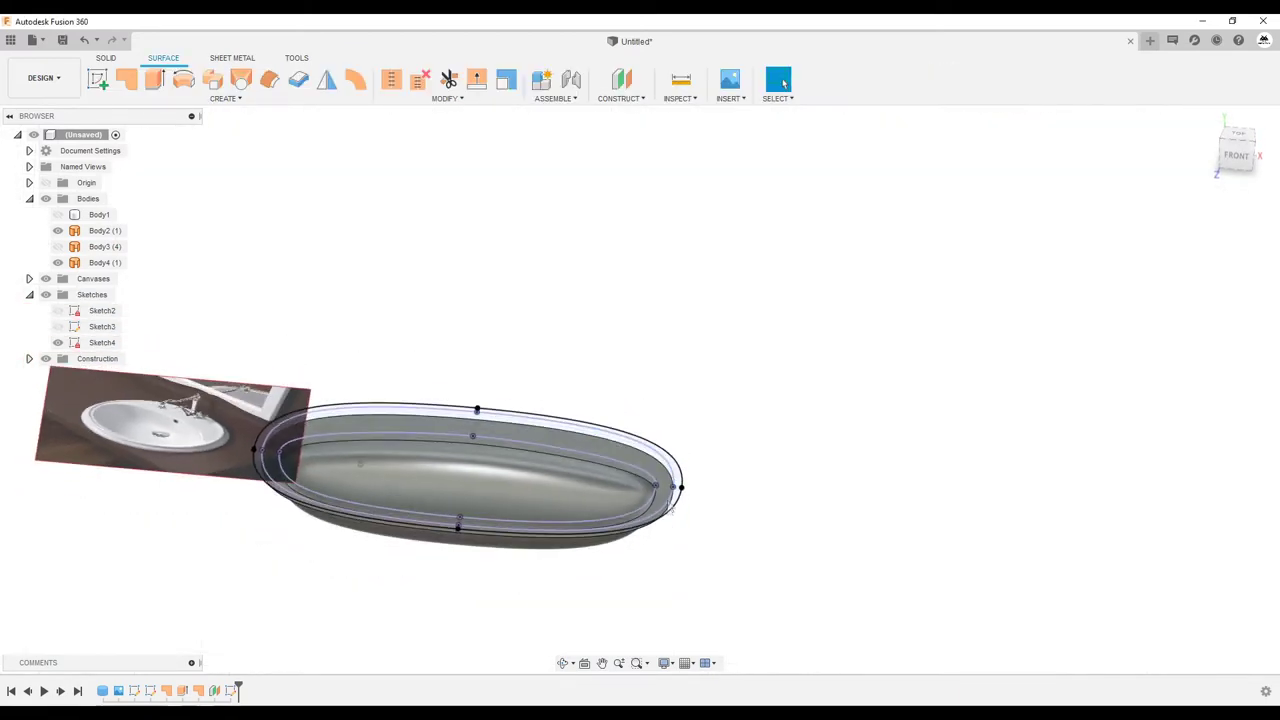
Step: Reopen Sketch3 for editing from the browser
scroll(668, 490, "up", 5)
mouse_move(657, 509)
middle_mouse_down("shift")
mouse_move(680, 408)
mouse_move(717, 400)
mouse_move(2, 335)
middle_mouse_up("shift")
left_click(103, 326)
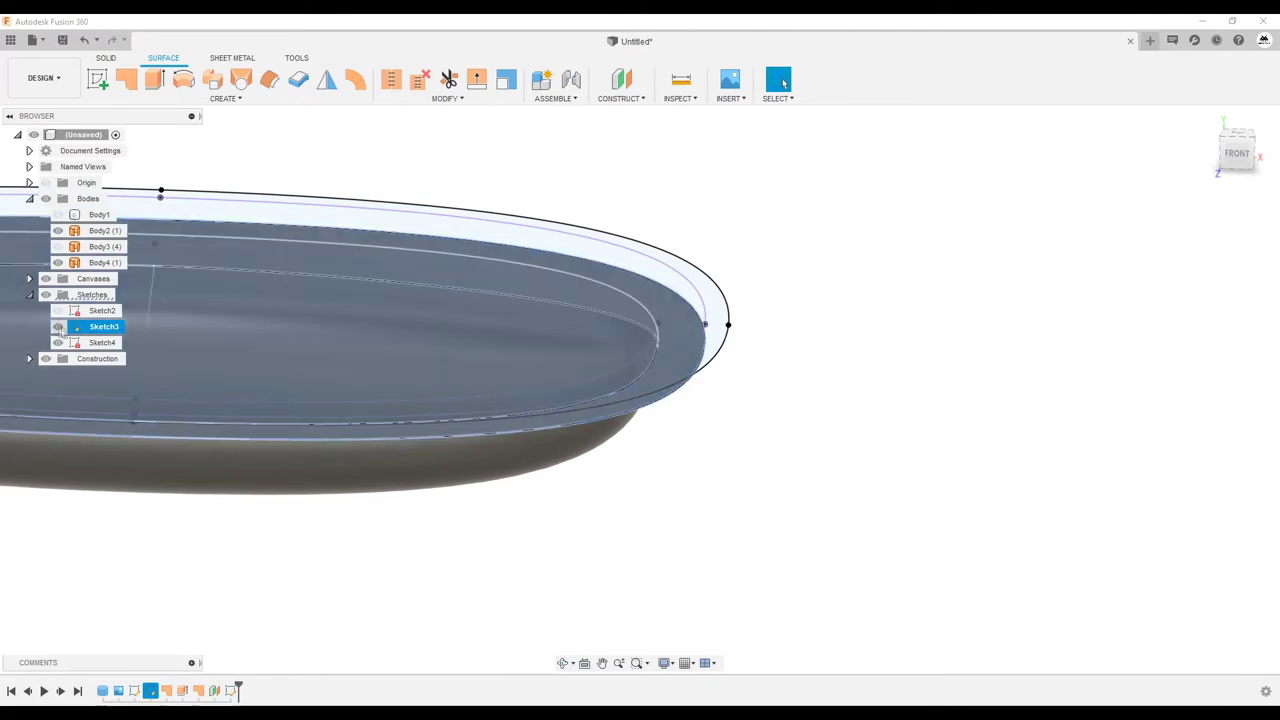
right_click(106, 331)
left_click(149, 374)
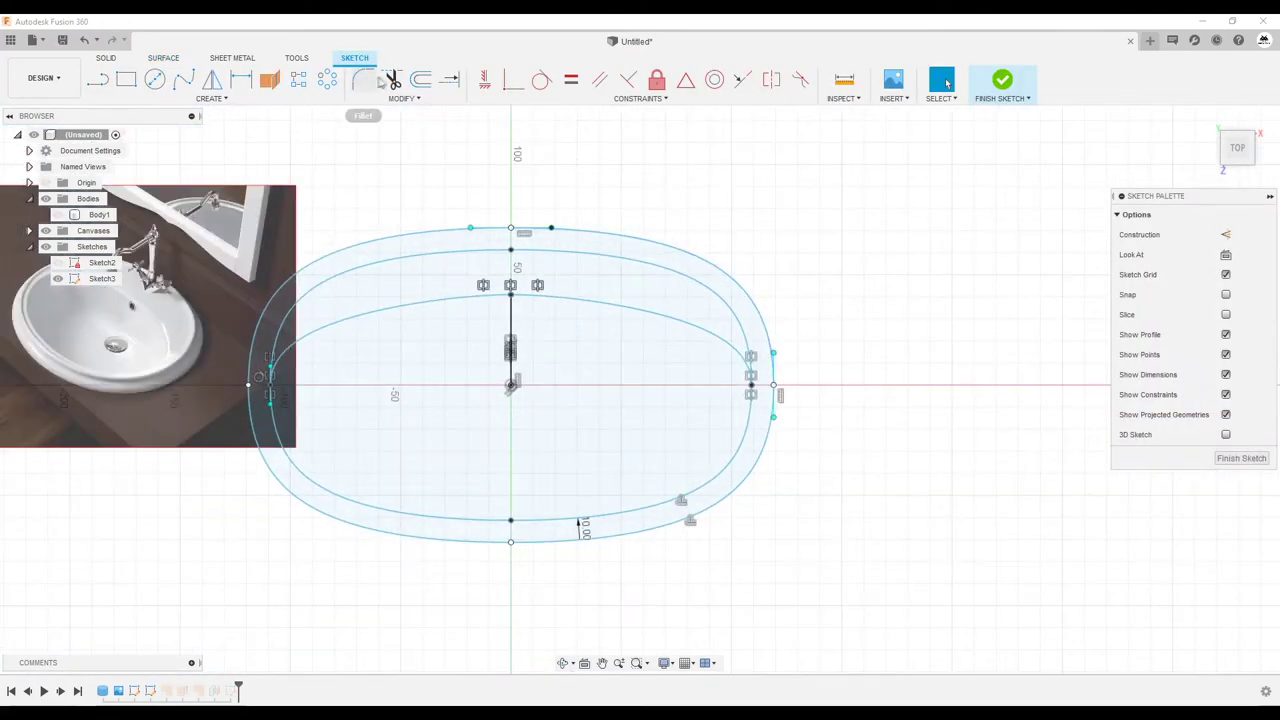
Step: Offset Sketch3's outer loop 10 mm outward and finish the sketch
left_click(730, 284)
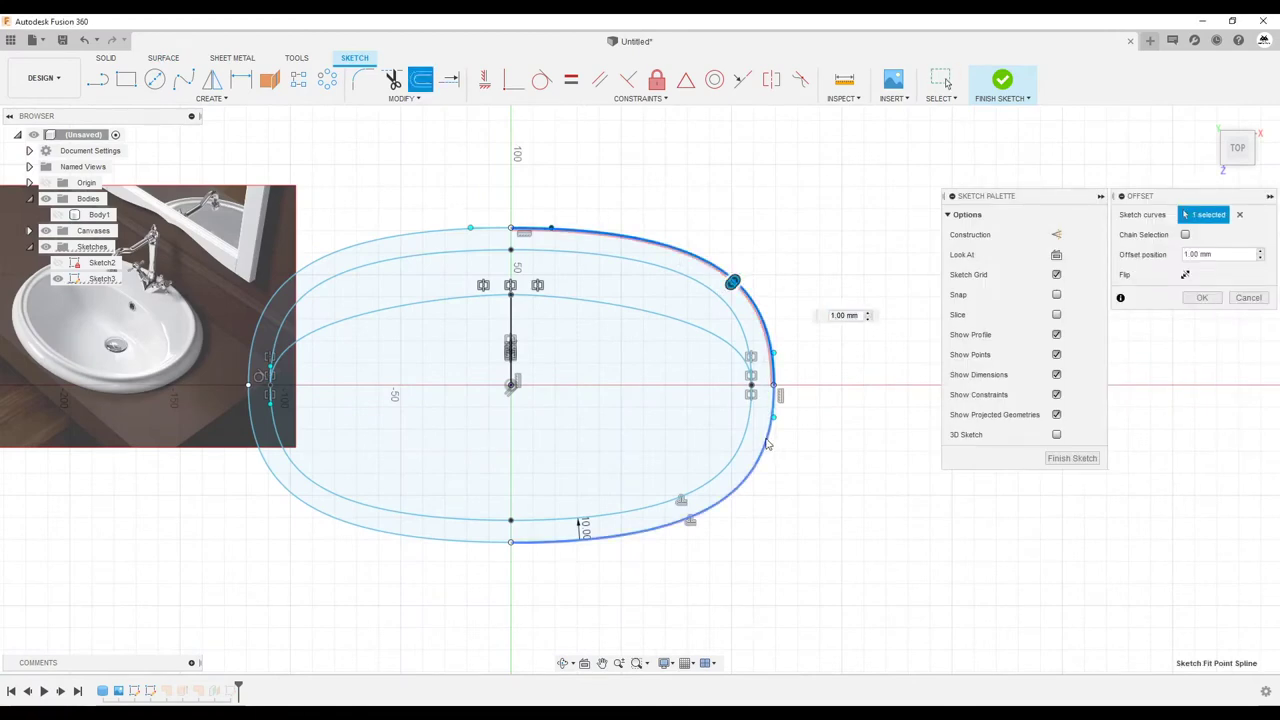
left_click(310, 511)
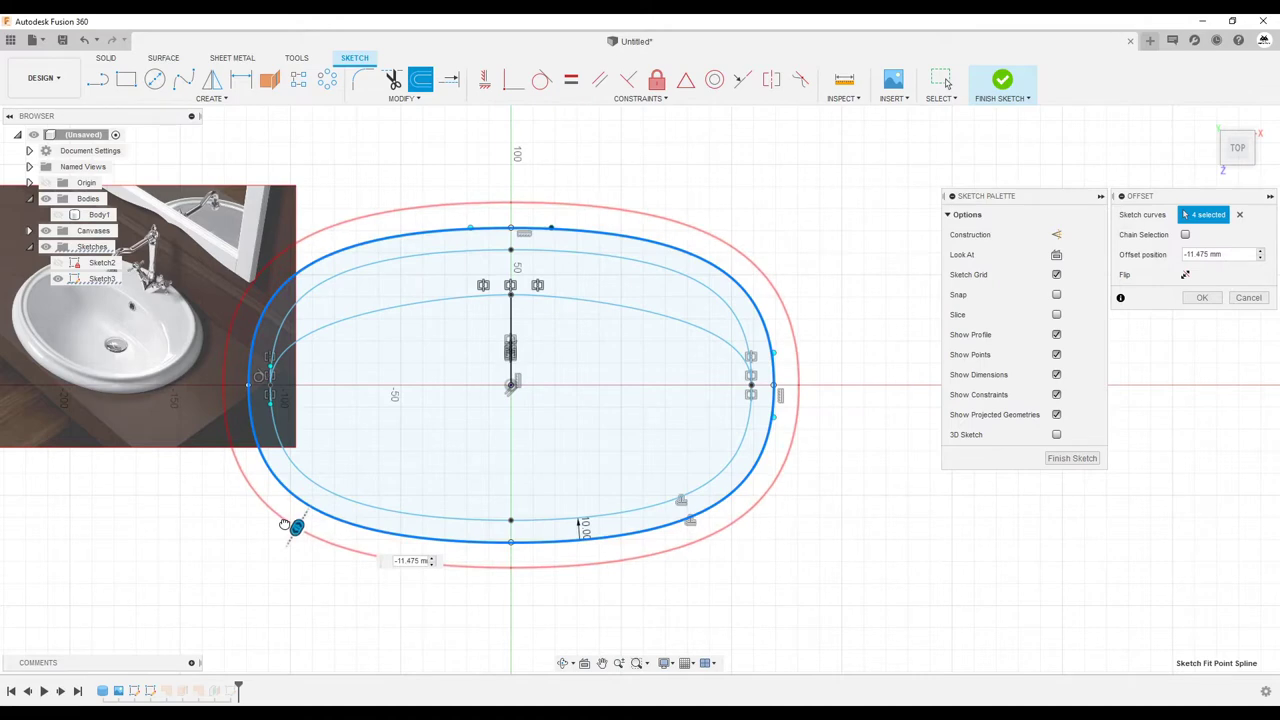
left_click_drag(281, 526, 292, 516)
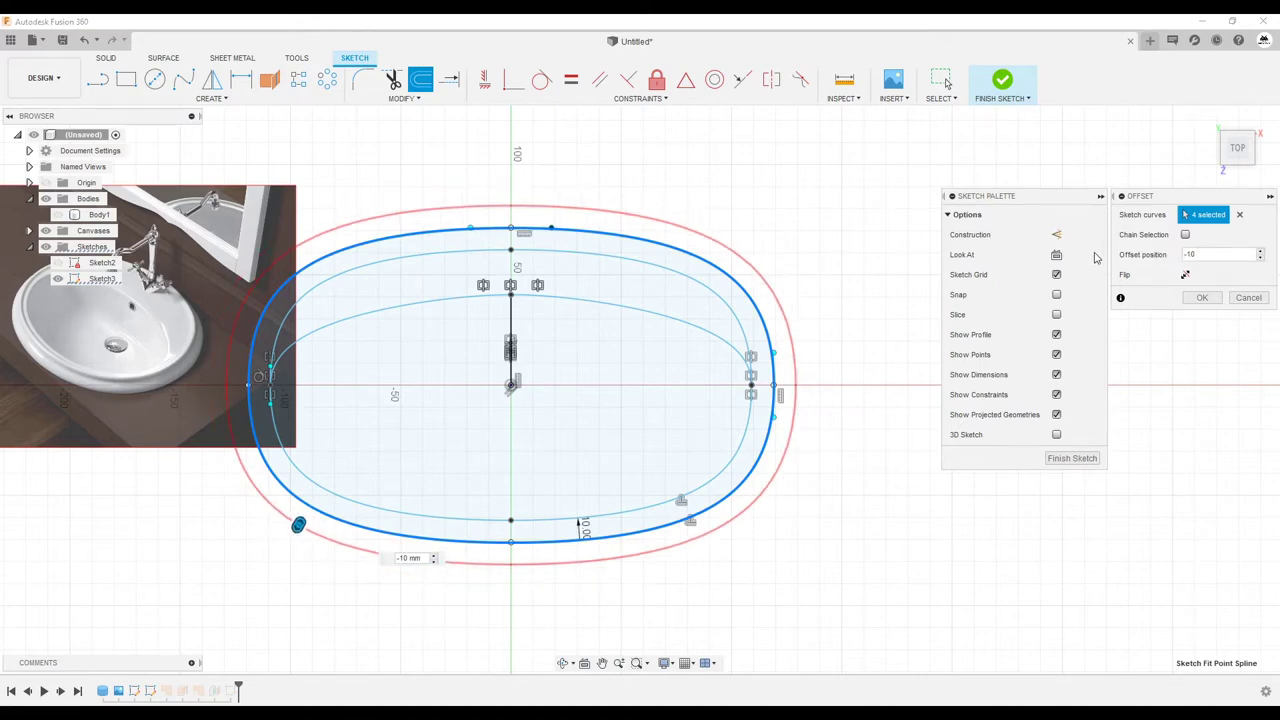
key("Return")
middle_click_drag(1277, 318, 1237, 357, "shift")
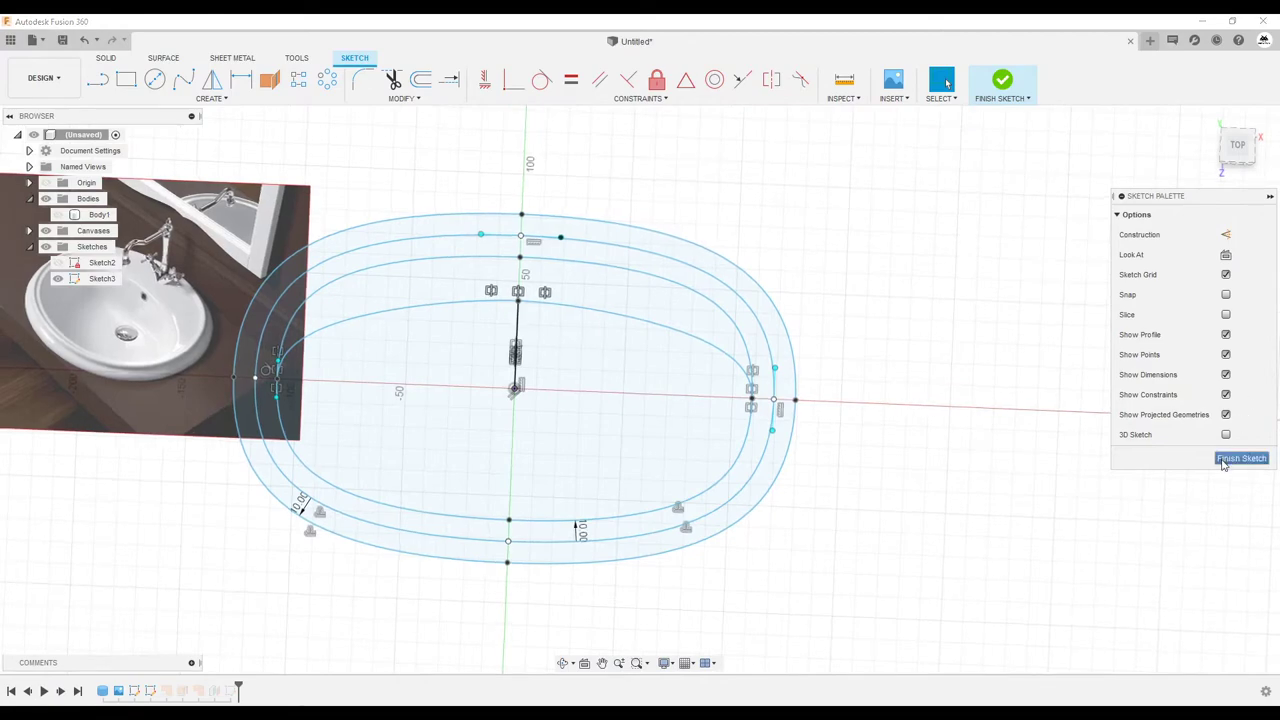
left_click(1240, 458)
mouse_move(1211, 460)
middle_mouse_down("shift")
mouse_move(883, 420)
mouse_move(803, 443)
middle_mouse_up("shift")
scroll(734, 380, "up", 5)
Step: Stitch the bowl surface and outer rim band into a single body, Body5
mouse_move(806, 341)
middle_mouse_down("shift")
mouse_move(829, 357)
mouse_move(757, 260)
mouse_move(742, 268)
middle_mouse_up("shift")
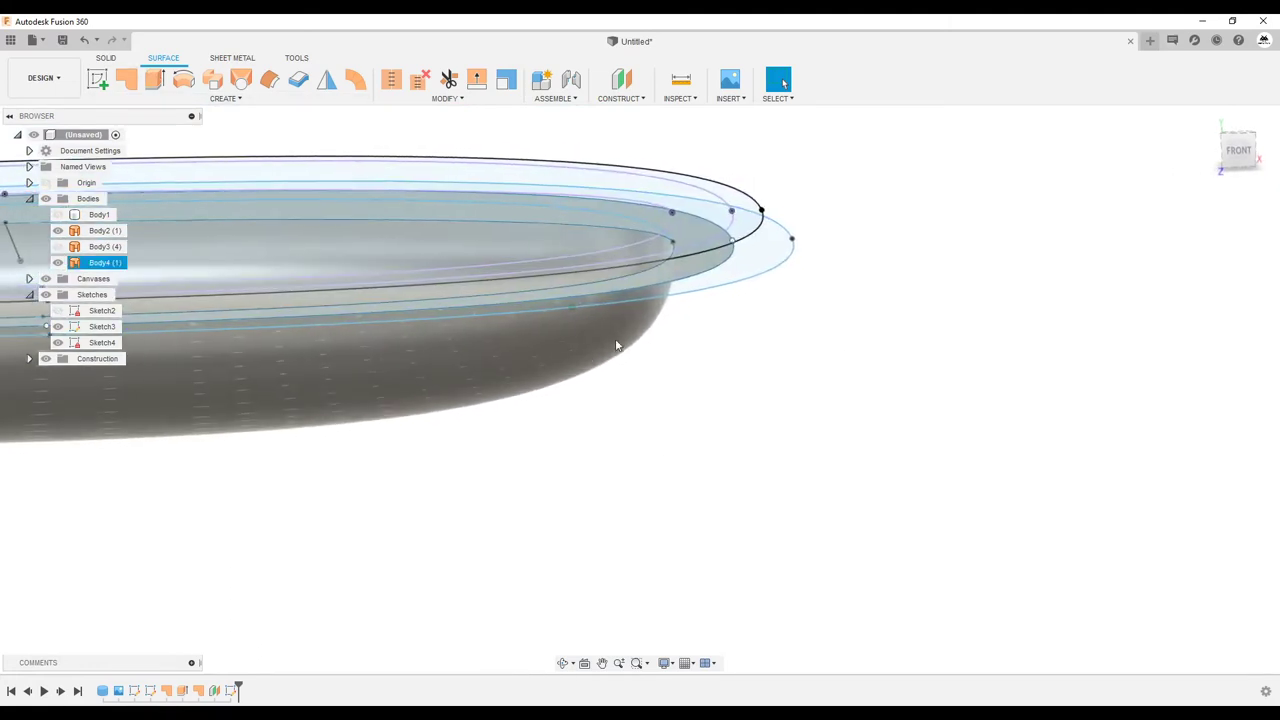
middle_click_drag(616, 346, 630, 352, "shift")
left_click(57, 262)
middle_click_drag(800, 508, 763, 409, "shift")
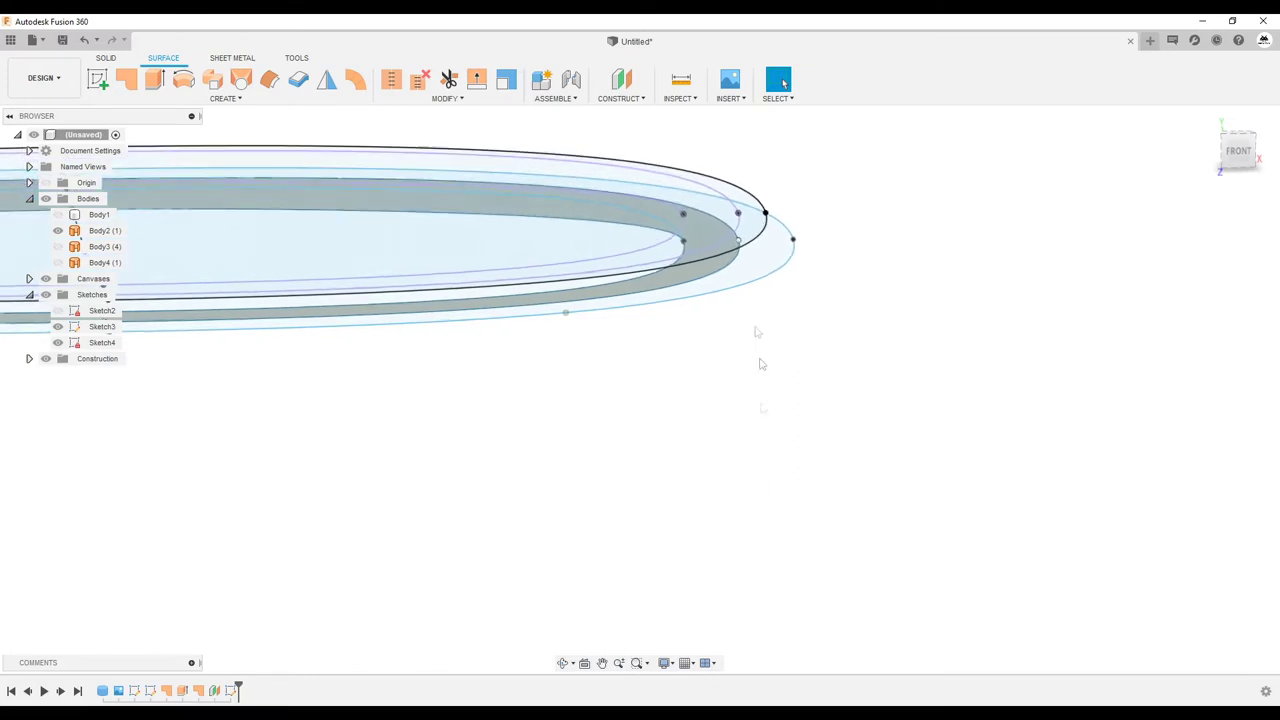
left_click(57, 262)
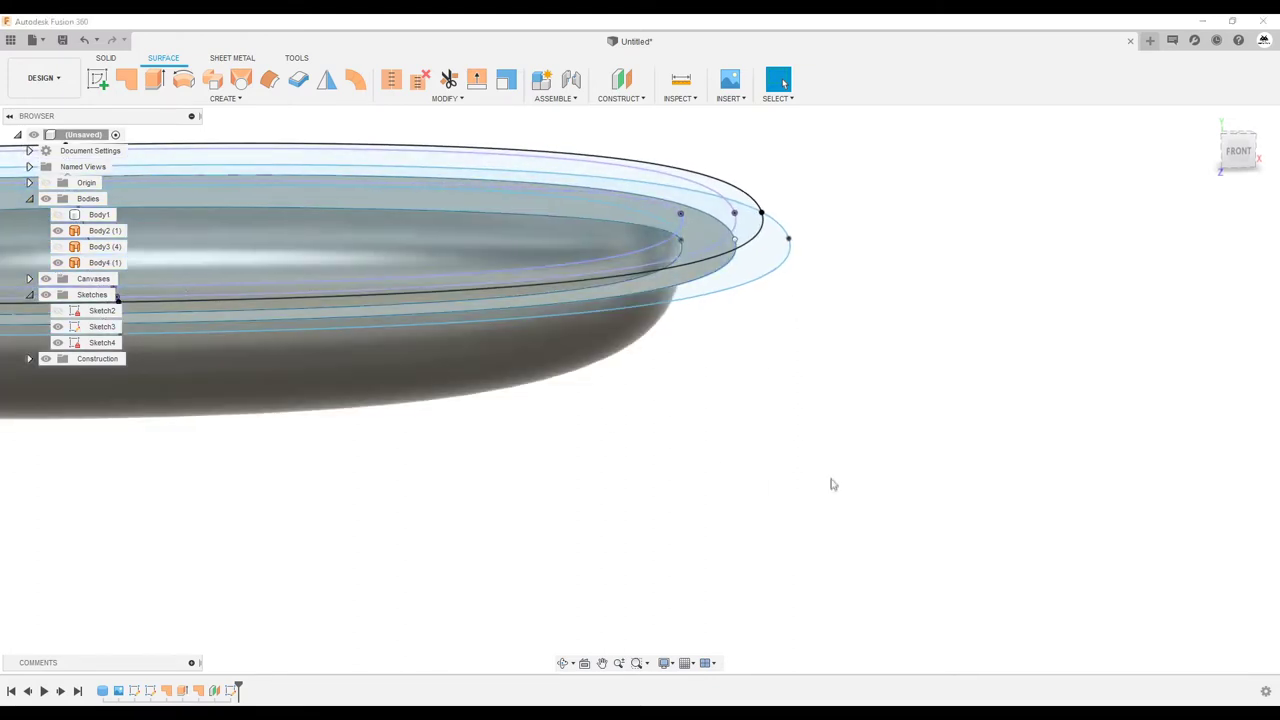
left_click(391, 80)
left_click(741, 265)
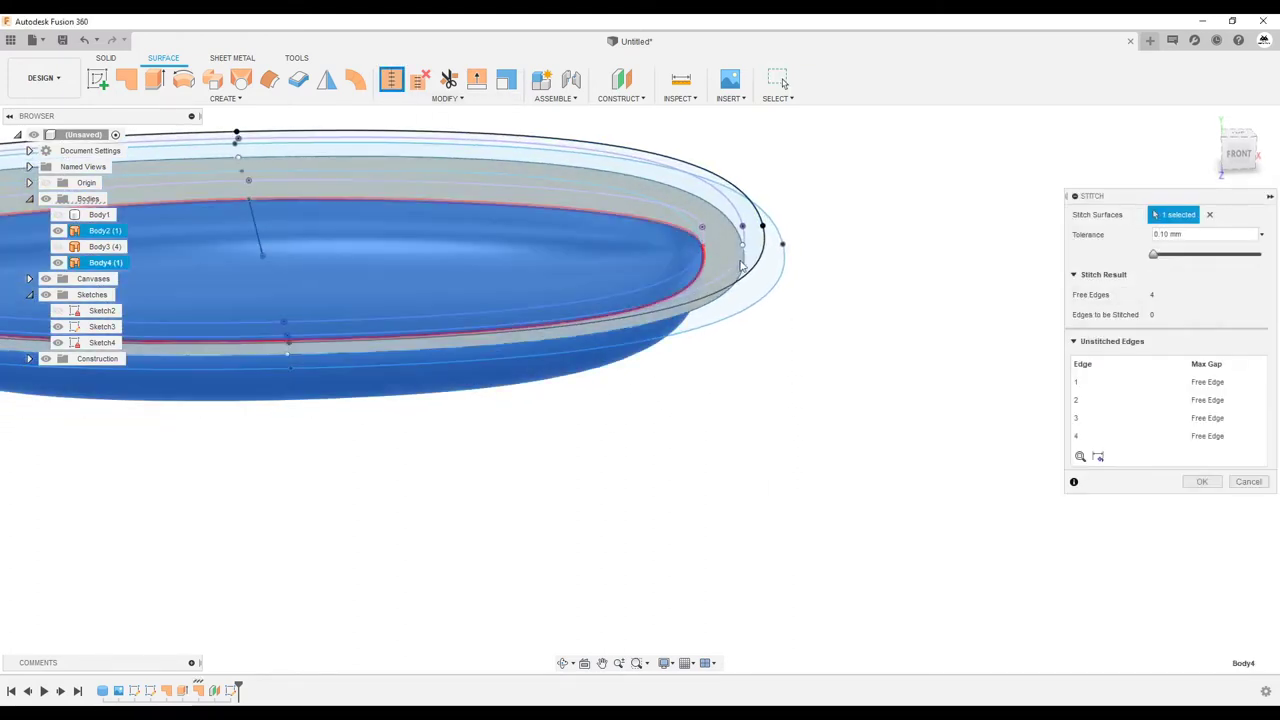
left_click(733, 274)
left_click(1202, 481)
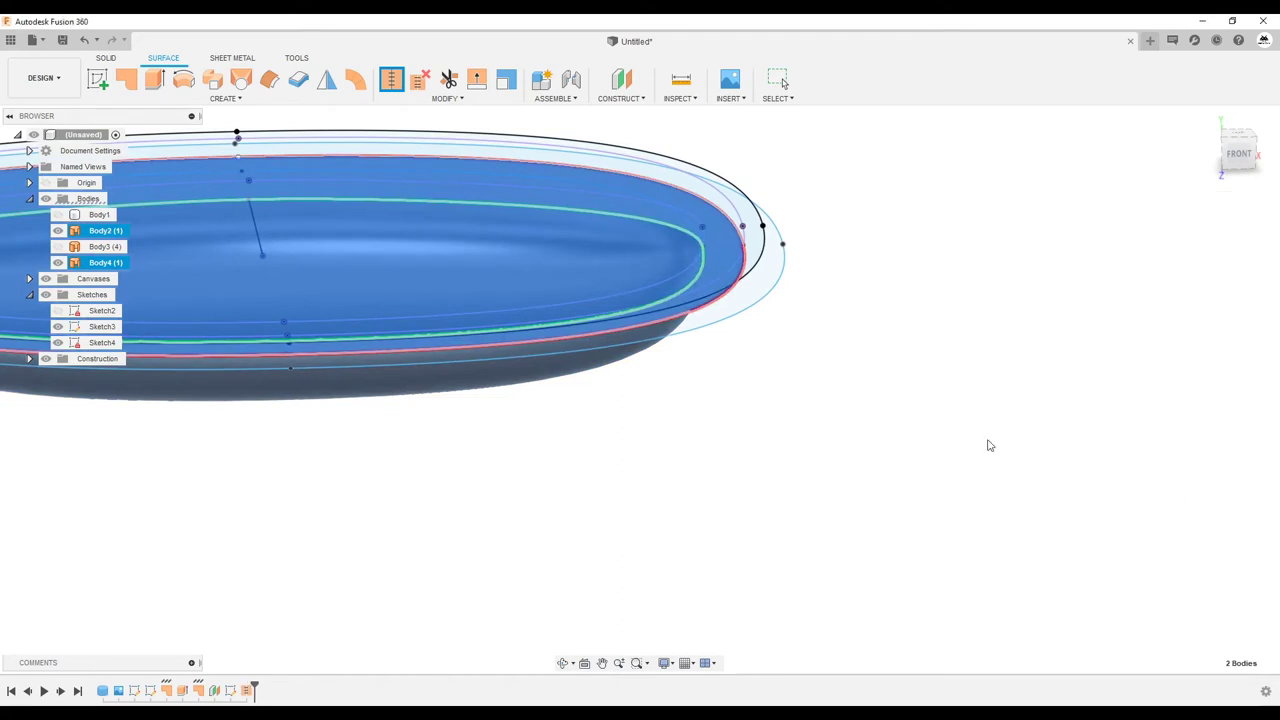
Step: Make Sketch3 visible again and view its loops from above
left_click(104, 246)
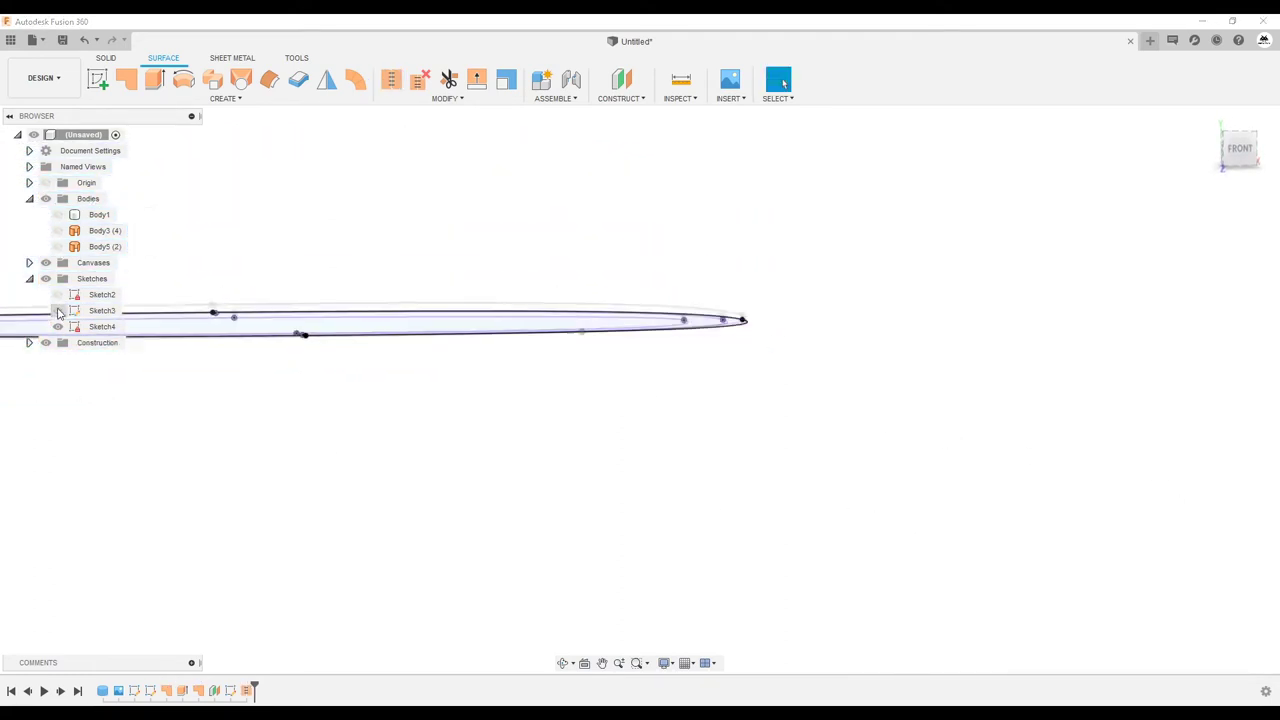
left_click(58, 311)
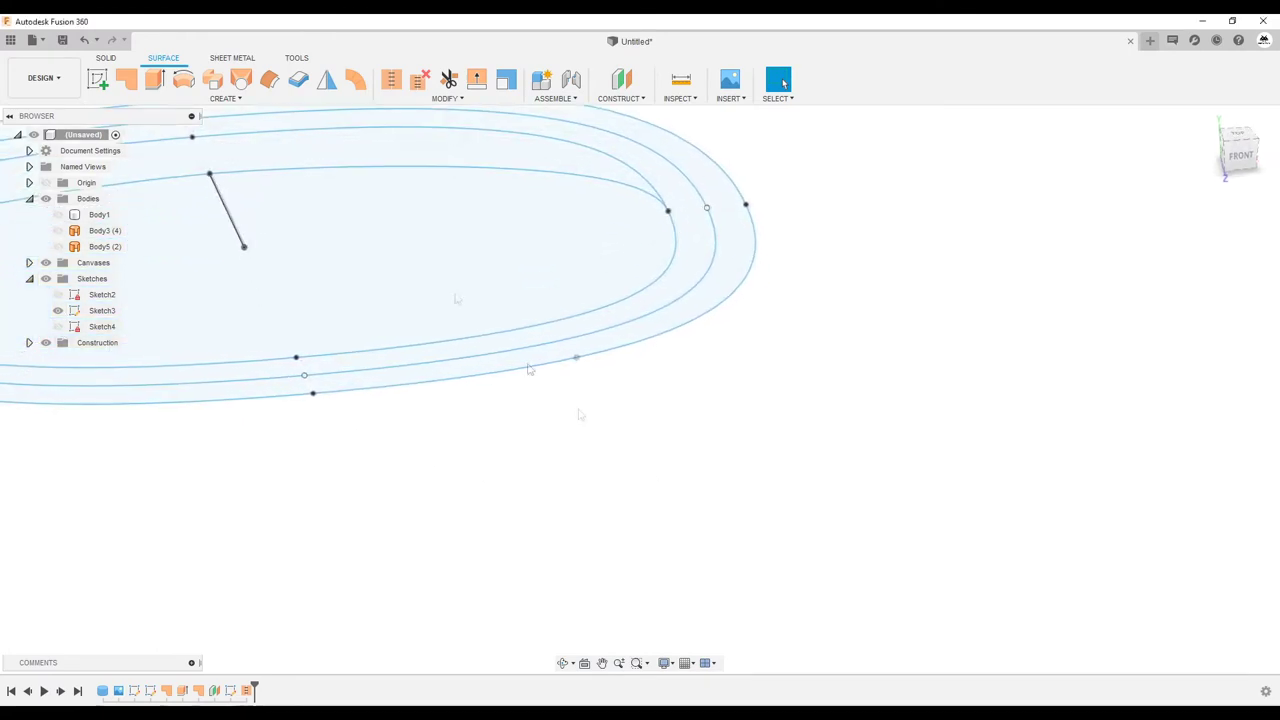
middle_click_drag(681, 519, 776, 246, "shift")
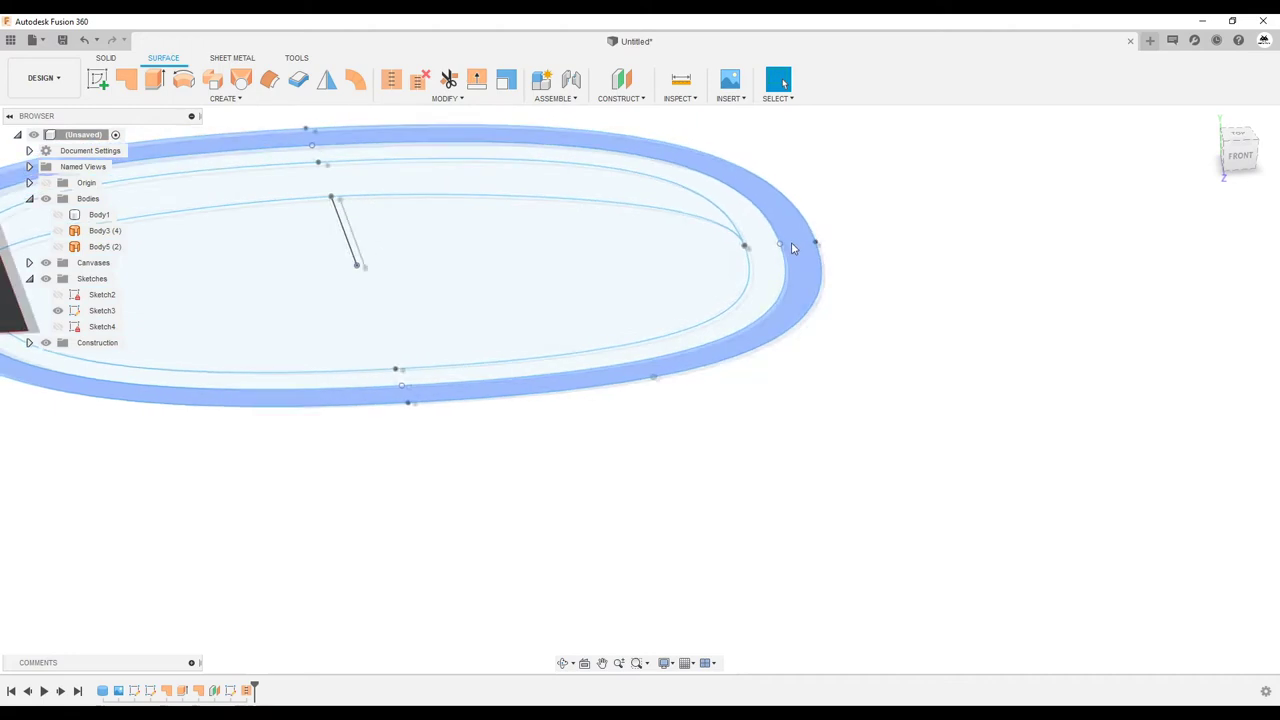
left_click(157, 80)
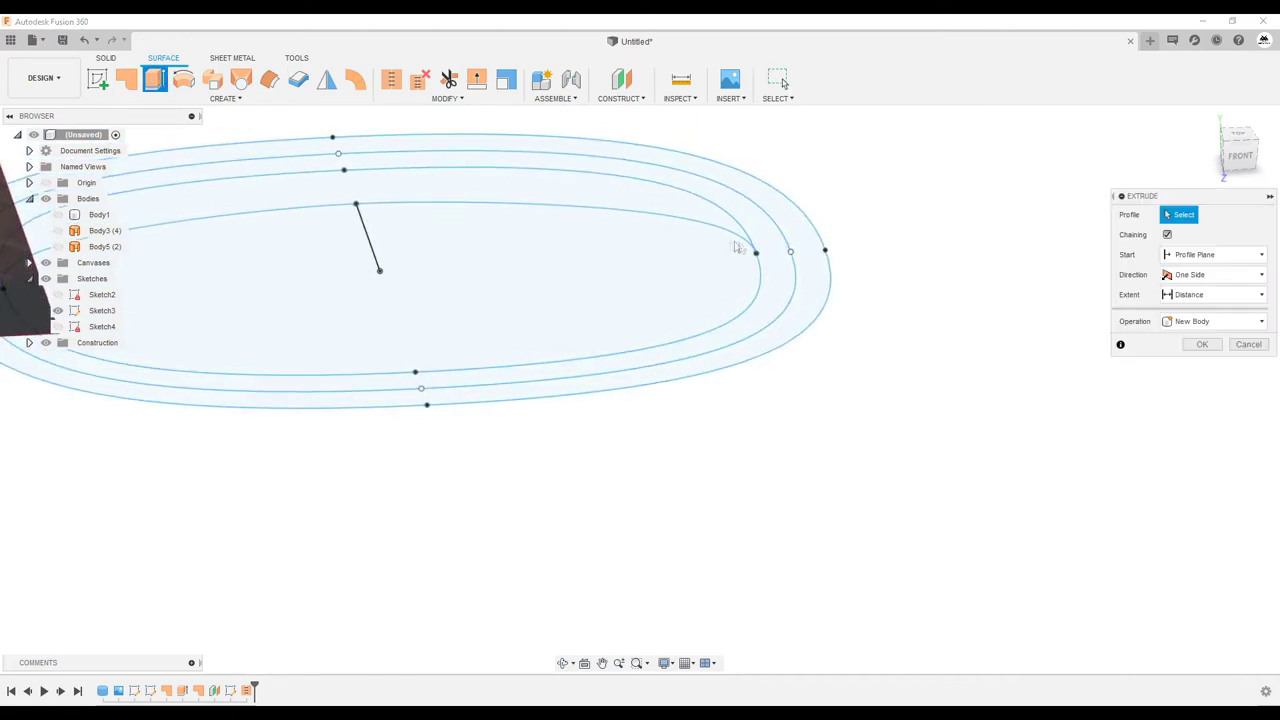
Step: Extrude Sketch3's outer ring profile 15 mm downward as new surface bodies Body6 and Body7
left_click(808, 253)
middle_click_drag(480, 350, 436, 388, "shift")
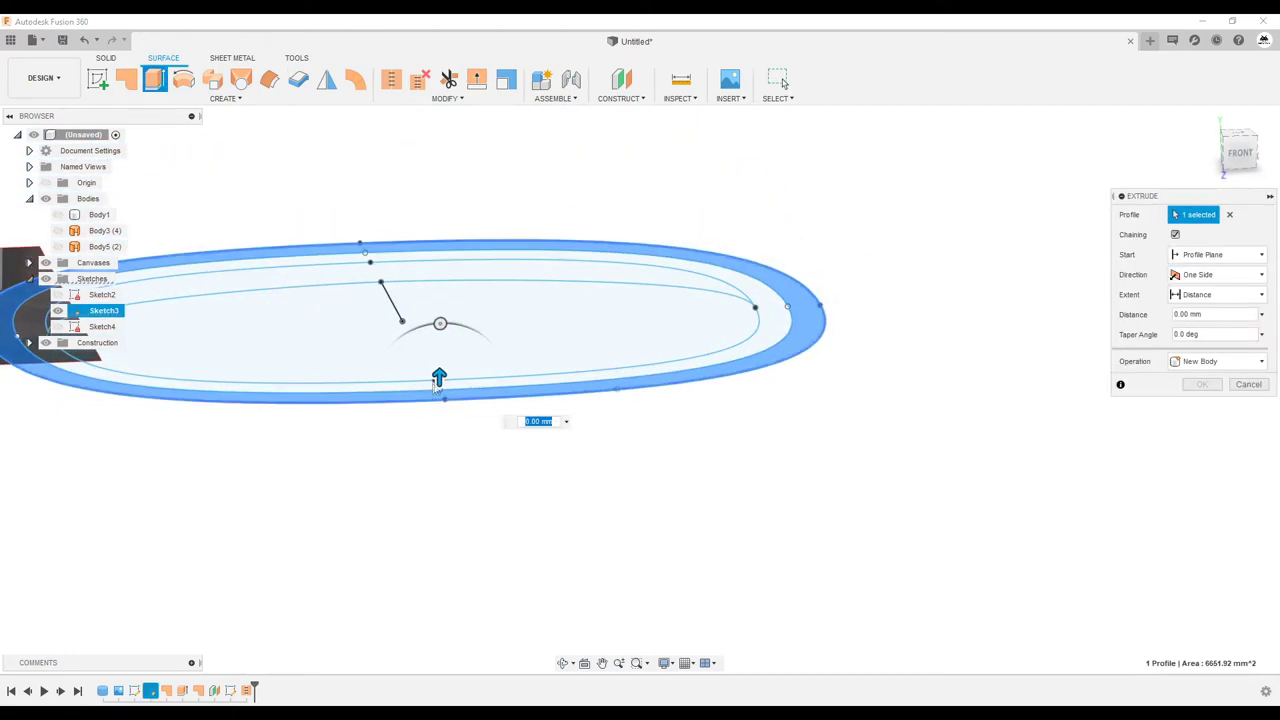
left_click_drag(438, 400, 443, 448)
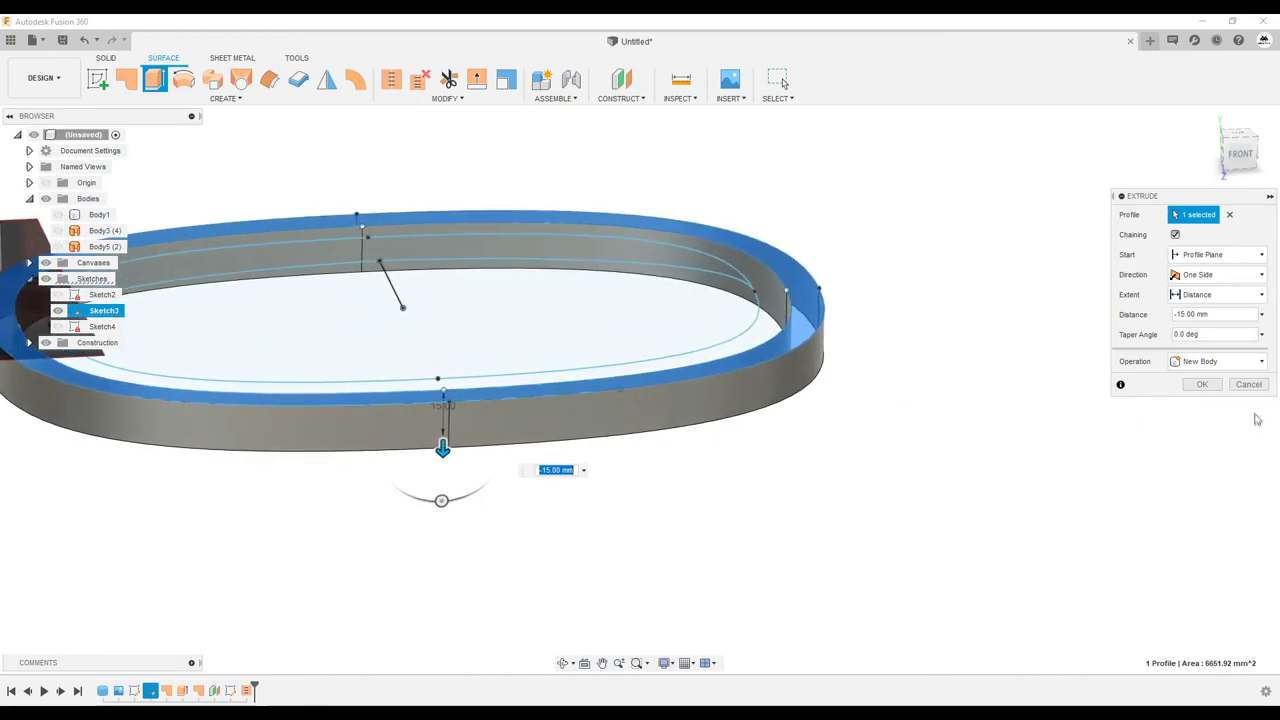
left_click(1203, 385)
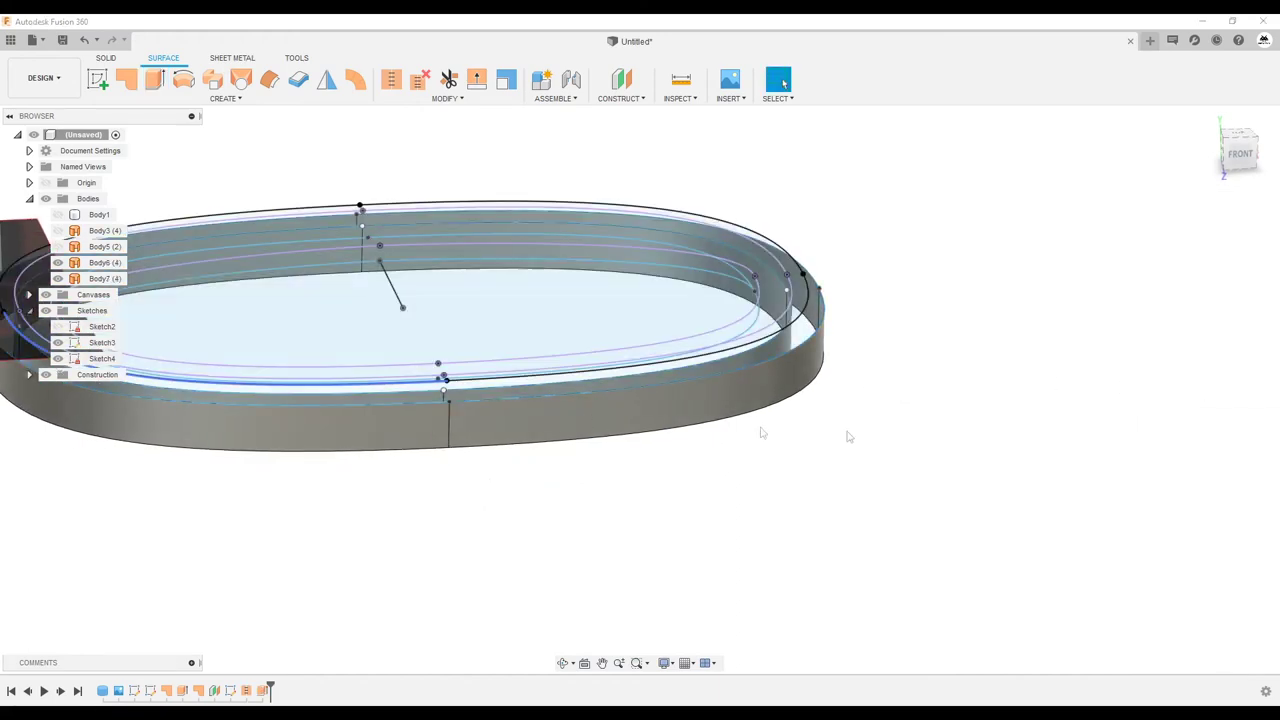
scroll(785, 357, "up", 5)
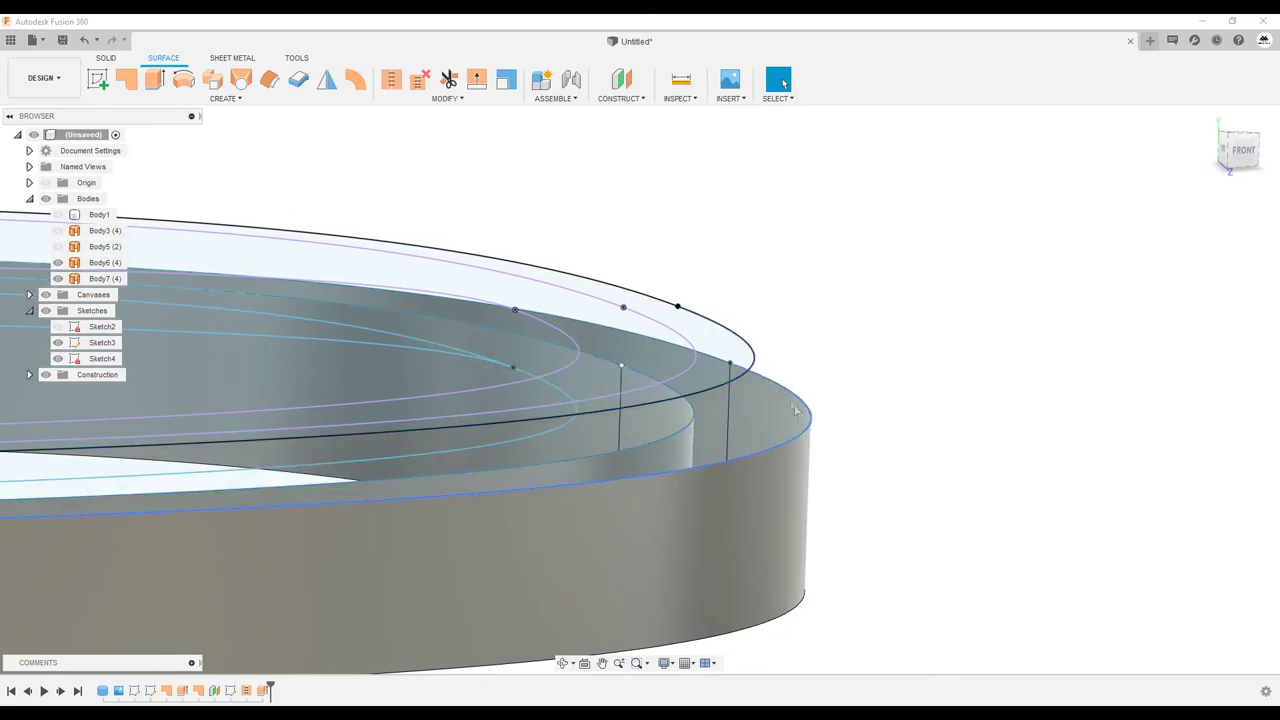
mouse_move(987, 343)
middle_mouse_down("shift")
mouse_move(917, 314)
mouse_move(377, 340)
mouse_move(346, 154)
middle_mouse_up("shift")
mouse_move(877, 437)
middle_mouse_down("shift")
mouse_move(800, 392)
mouse_move(850, 364)
mouse_move(823, 337)
mouse_move(834, 351)
mouse_move(786, 418)
mouse_move(481, 295)
middle_mouse_up("shift")
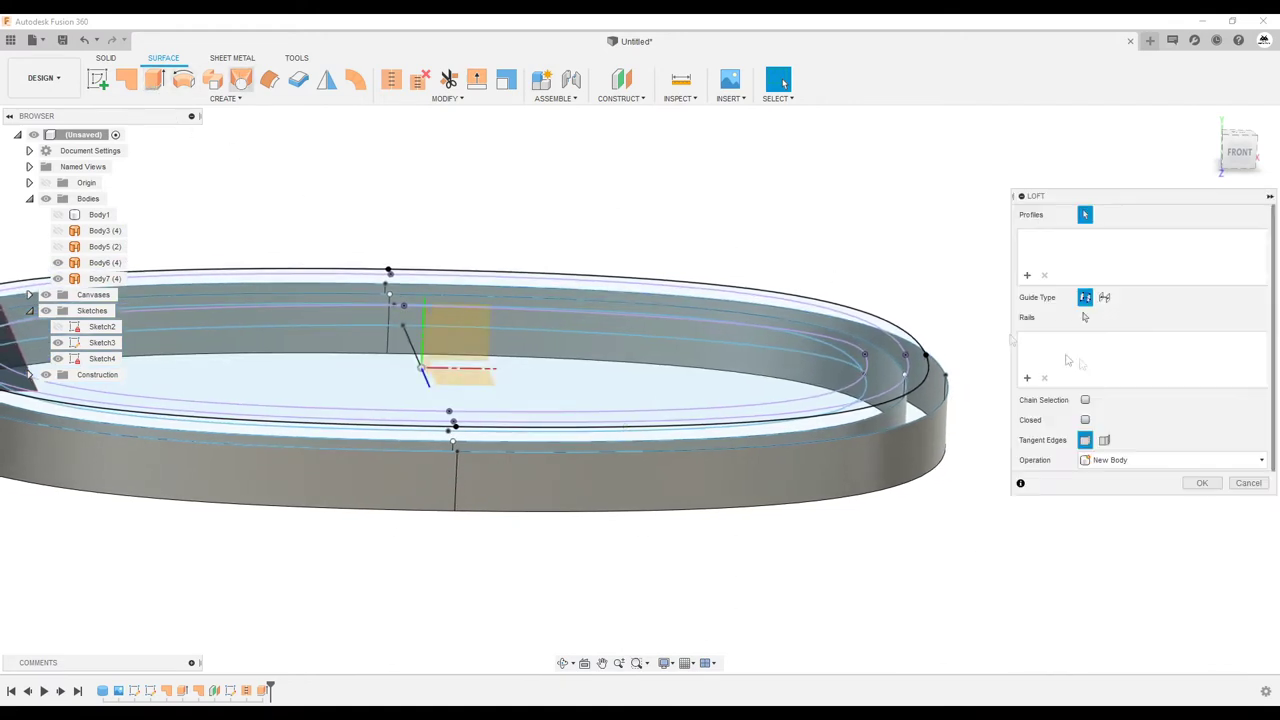
Step: Hide Sketch3 and Sketch4, then pick the ring's inner and outer top edges as loft profiles 1 and 2
left_click(58, 342)
left_click(58, 358)
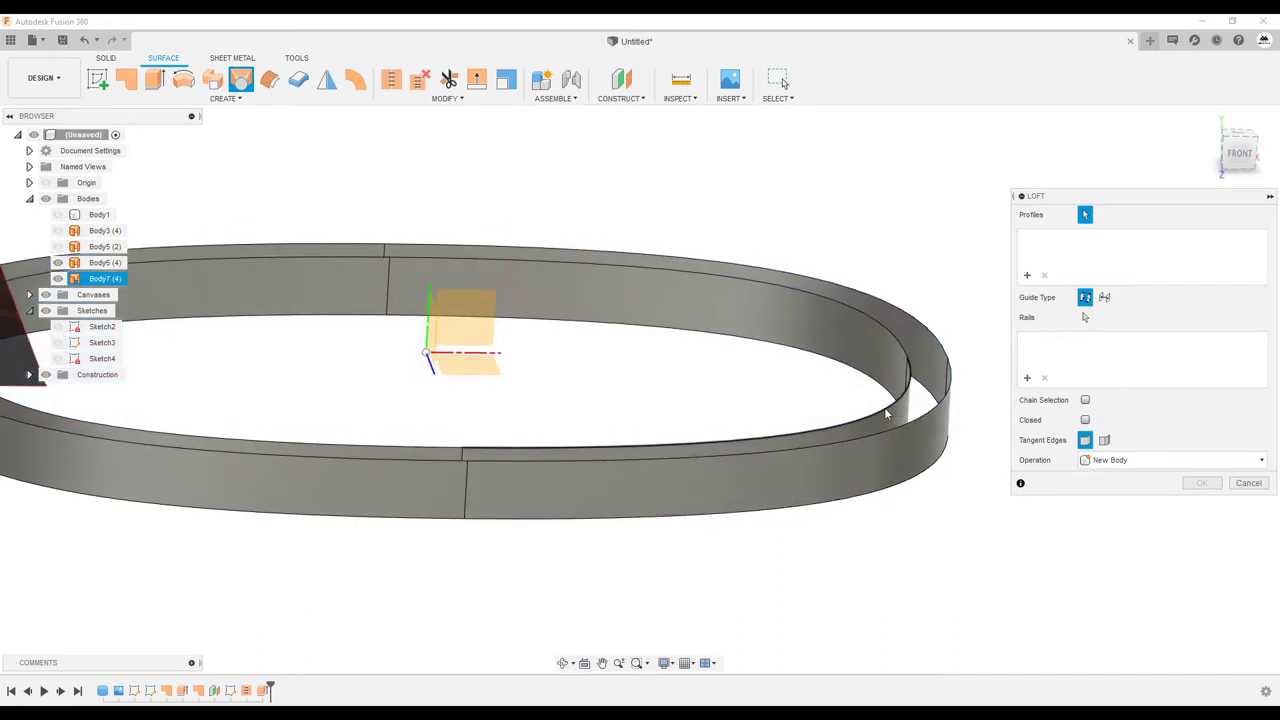
left_click(884, 407)
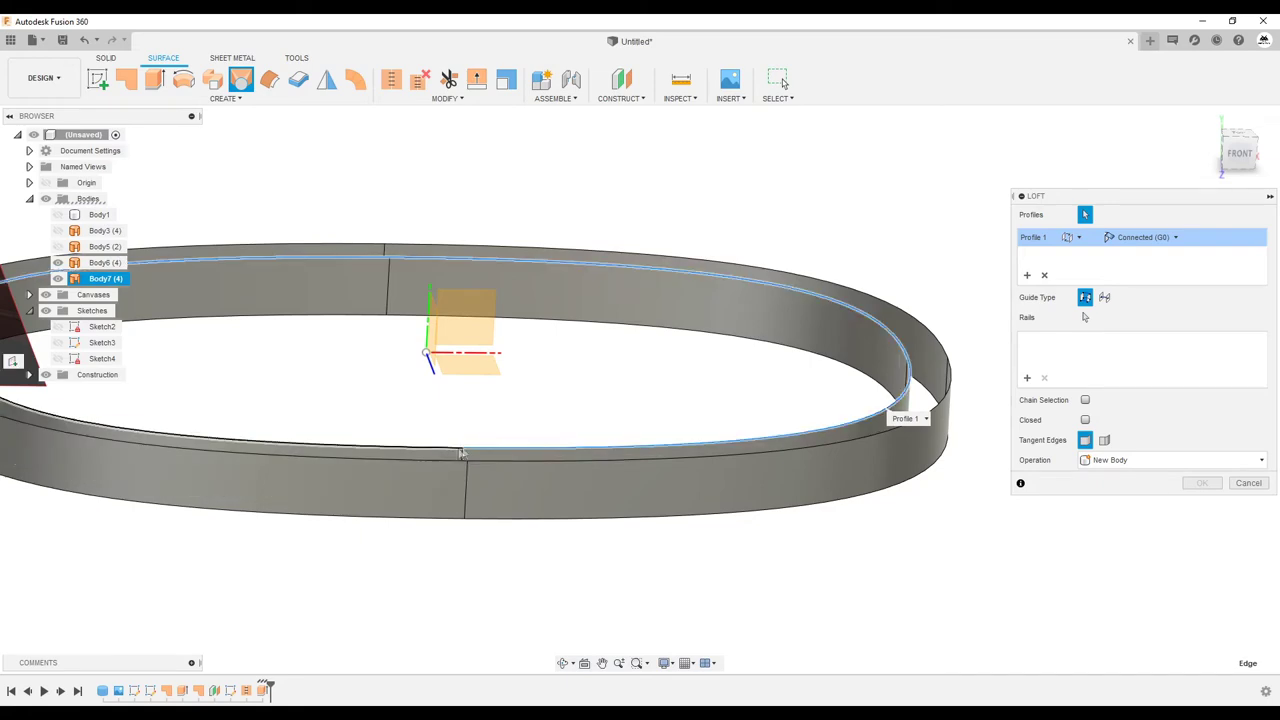
middle_click_drag(461, 453, 631, 443, "shift")
left_click(58, 343)
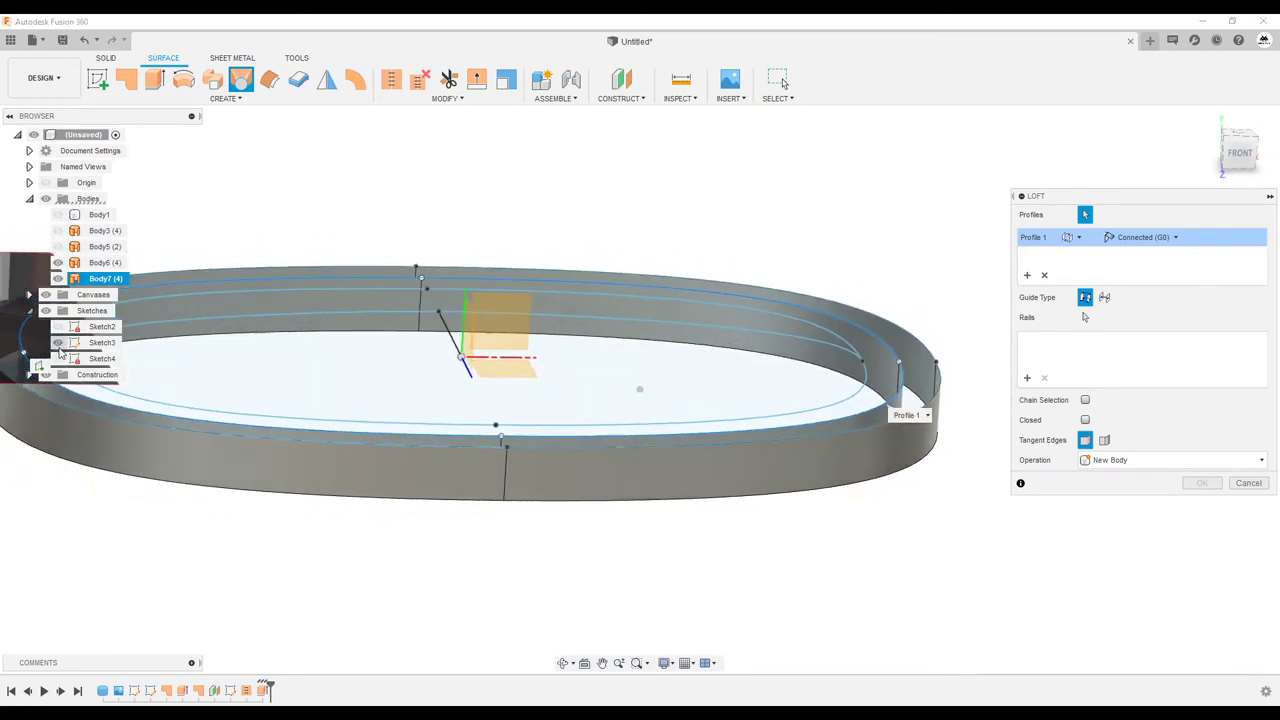
middle_click_drag(620, 400, 930, 381, "shift")
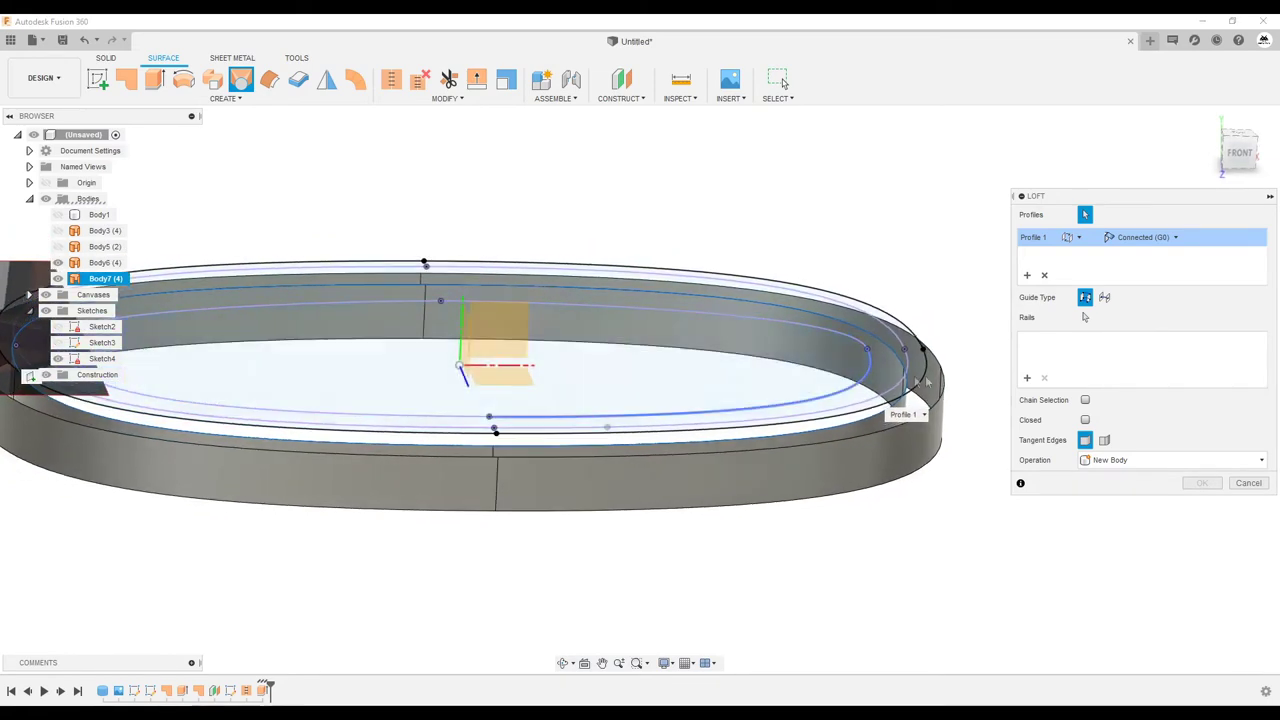
left_click(1027, 276)
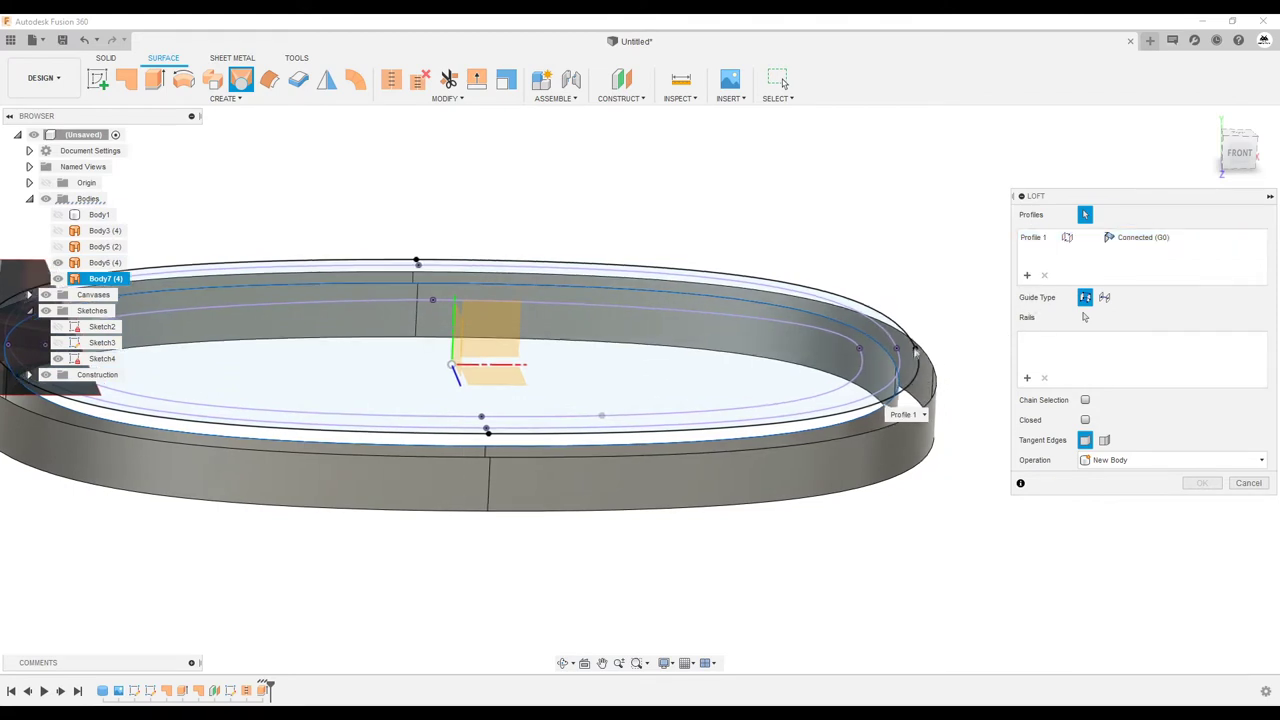
left_click(914, 364)
left_click(903, 332)
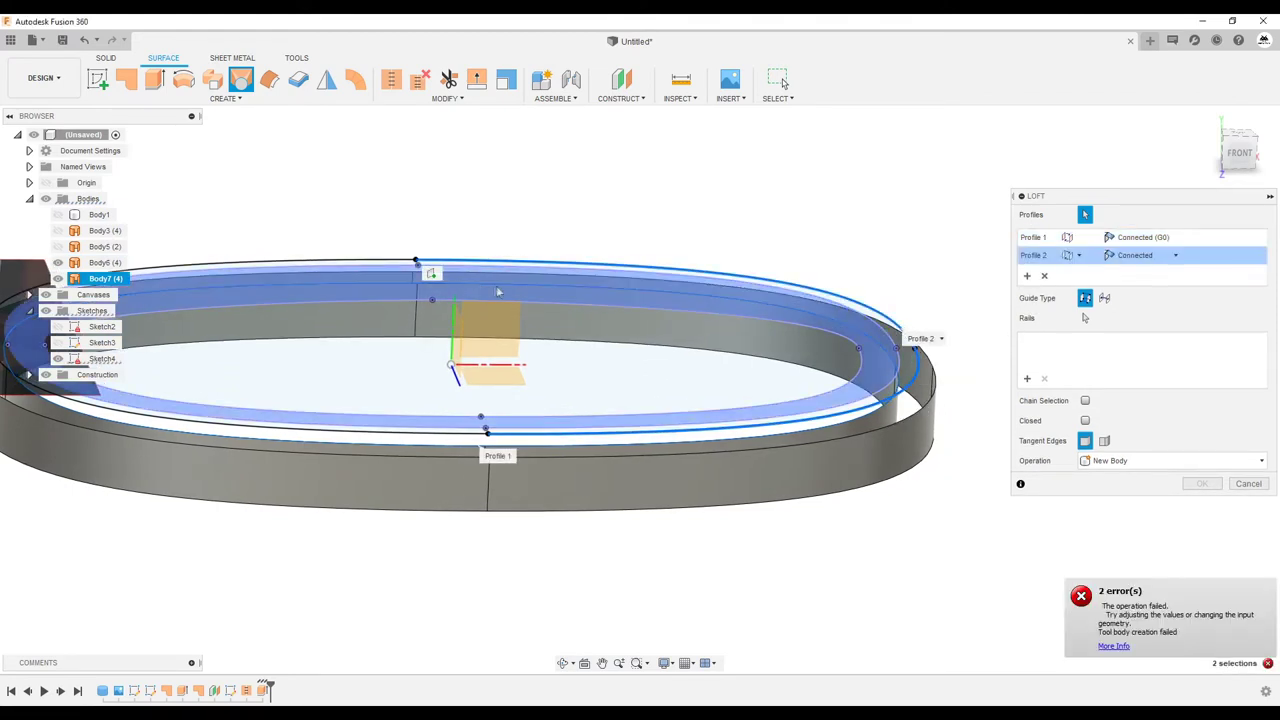
Step: Add the ring's lower outer edge as loft Profile 3
mouse_move(447, 423)
middle_mouse_down("shift")
mouse_move(893, 407)
mouse_move(617, 456)
mouse_move(648, 439)
mouse_move(401, 311)
middle_mouse_up("shift")
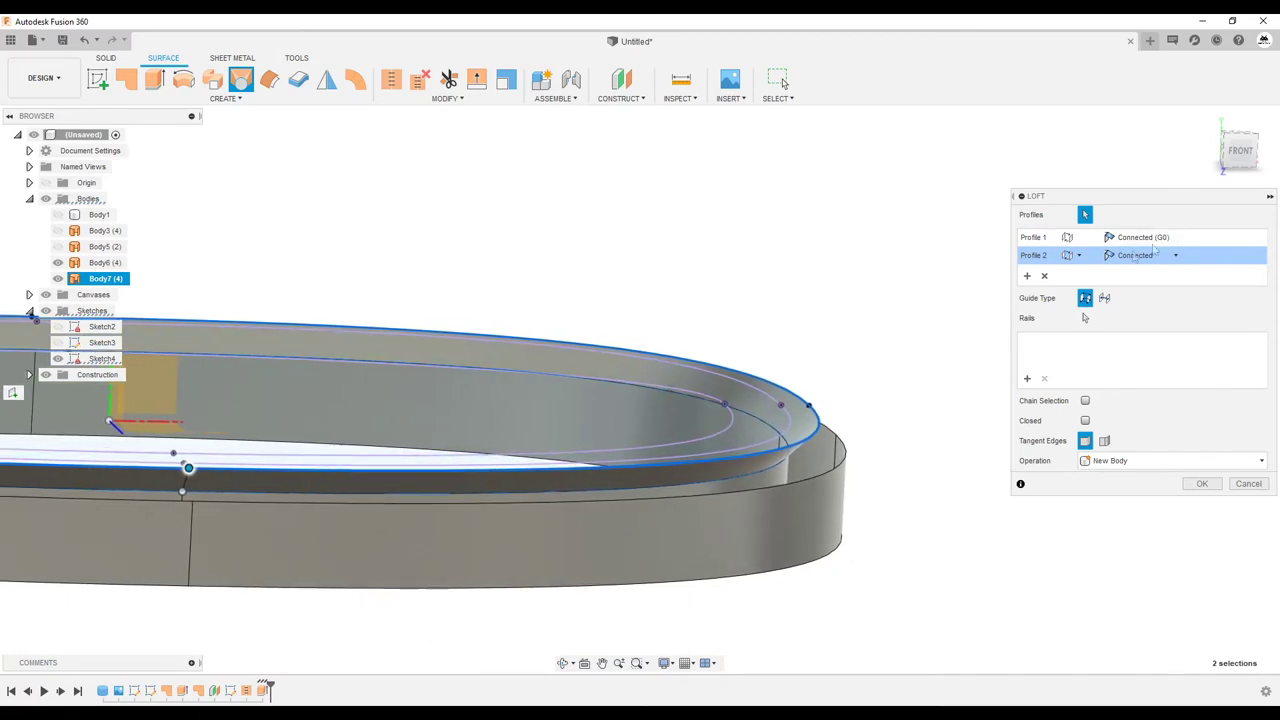
left_click(566, 502)
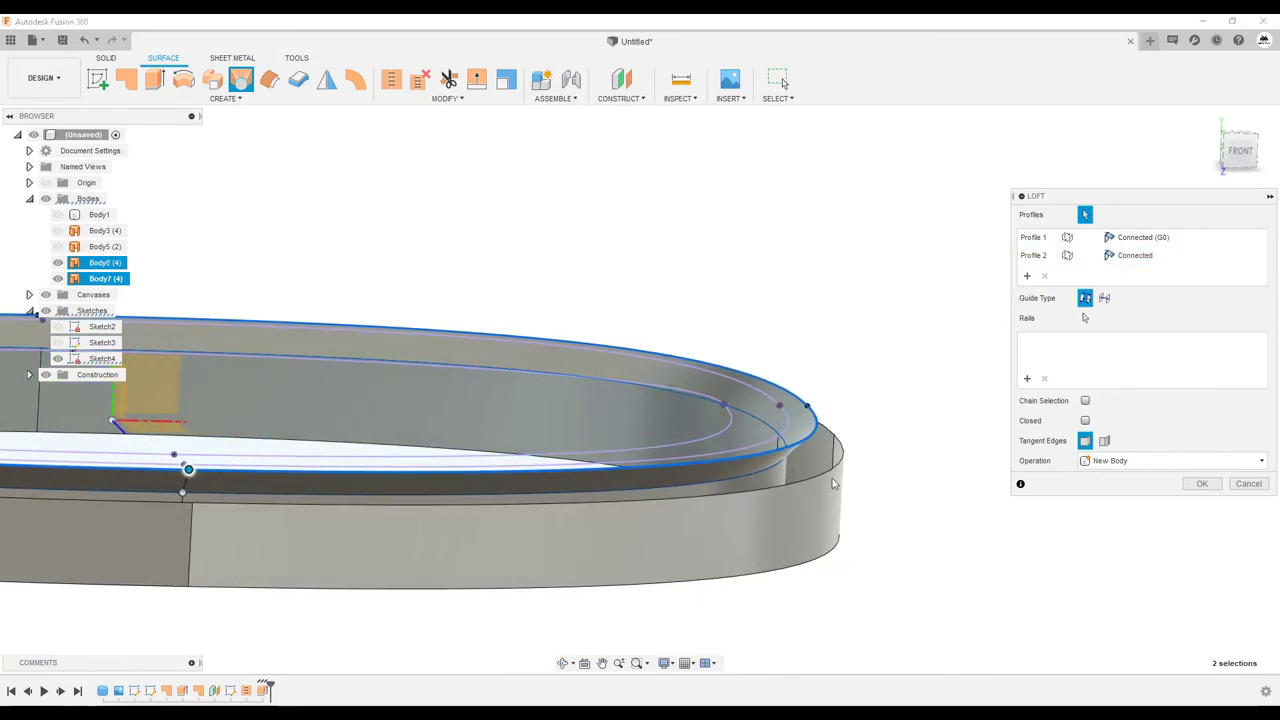
middle_click_drag(566, 502, 367, 547, "shift")
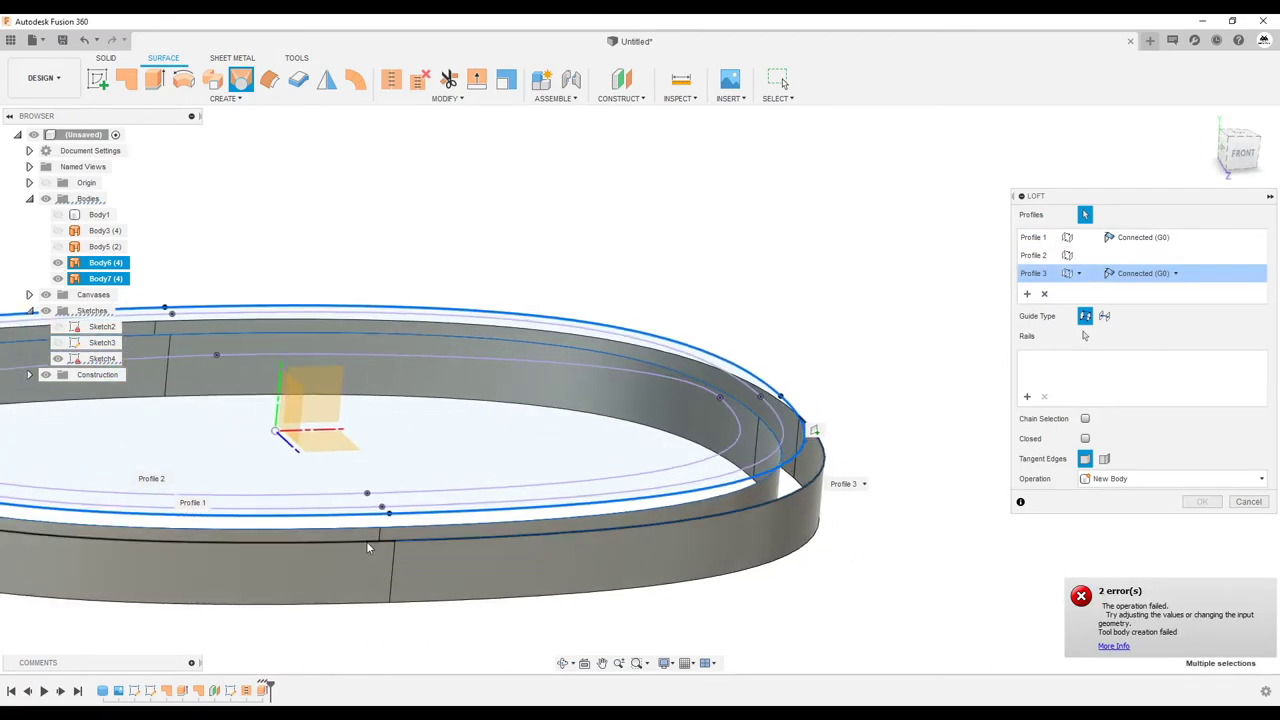
middle_click_drag(893, 439, 124, 399, "shift")
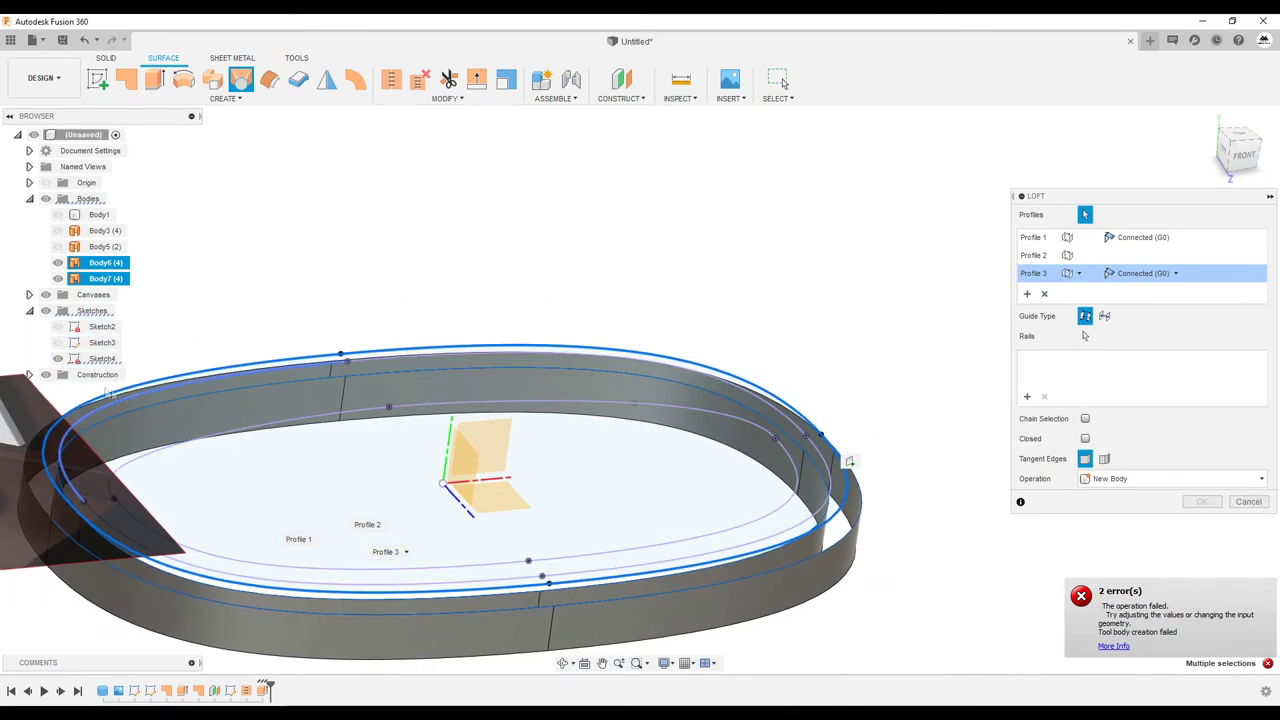
middle_click_drag(129, 378, 286, 254, "shift")
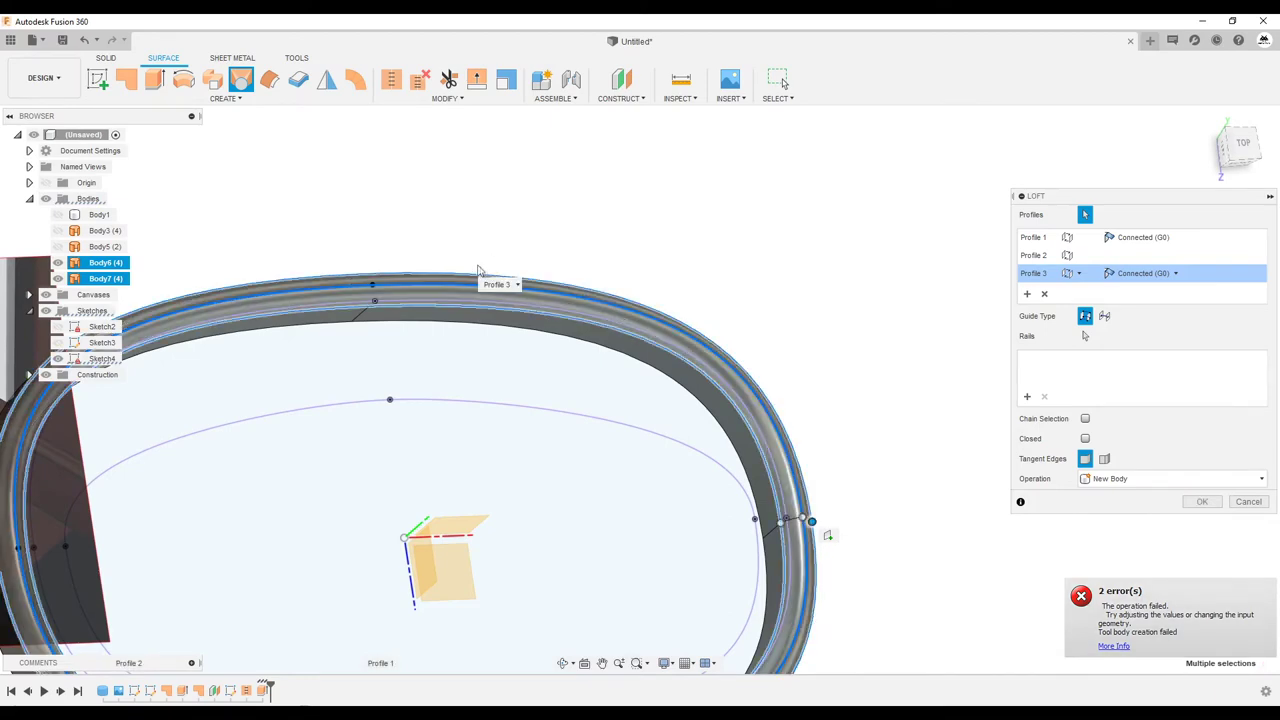
middle_click_drag(480, 279, 769, 436, "shift")
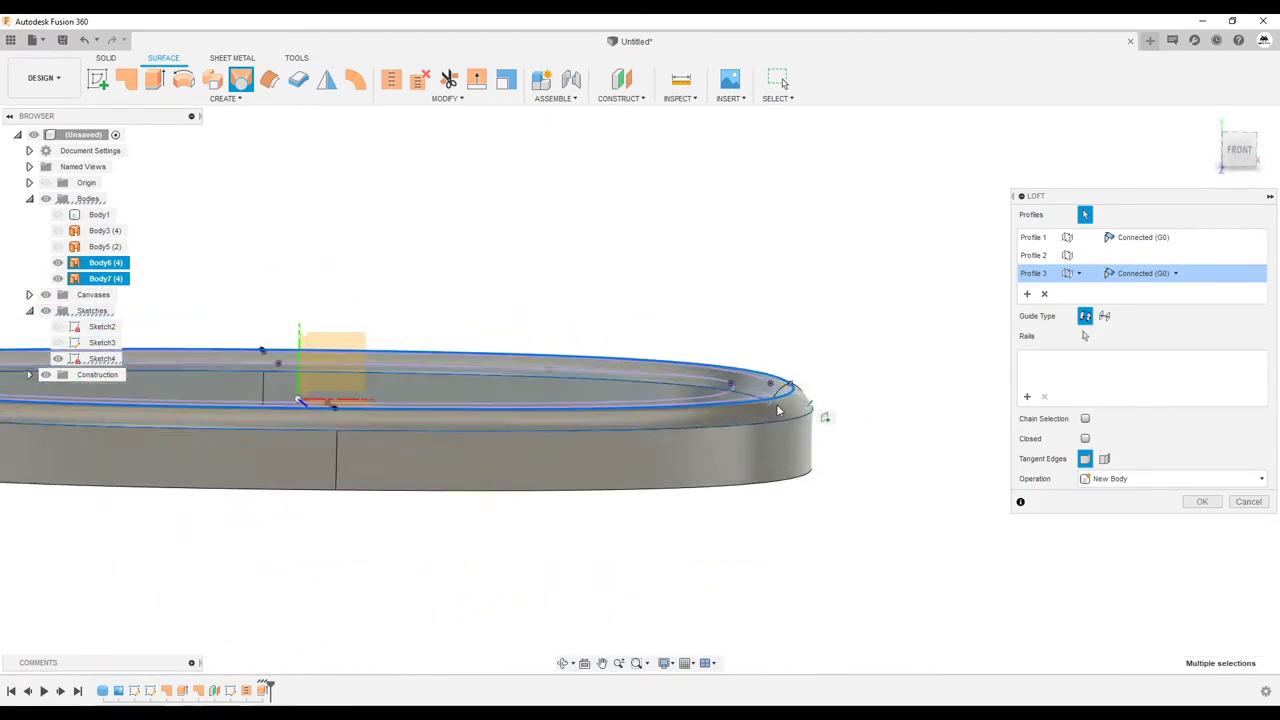
scroll(872, 420, "up", 3)
scroll(874, 420, "up", 2)
Step: Set Profiles 1 and 3 to Curvature (G2) and create the loft as Body8
left_click(1176, 238)
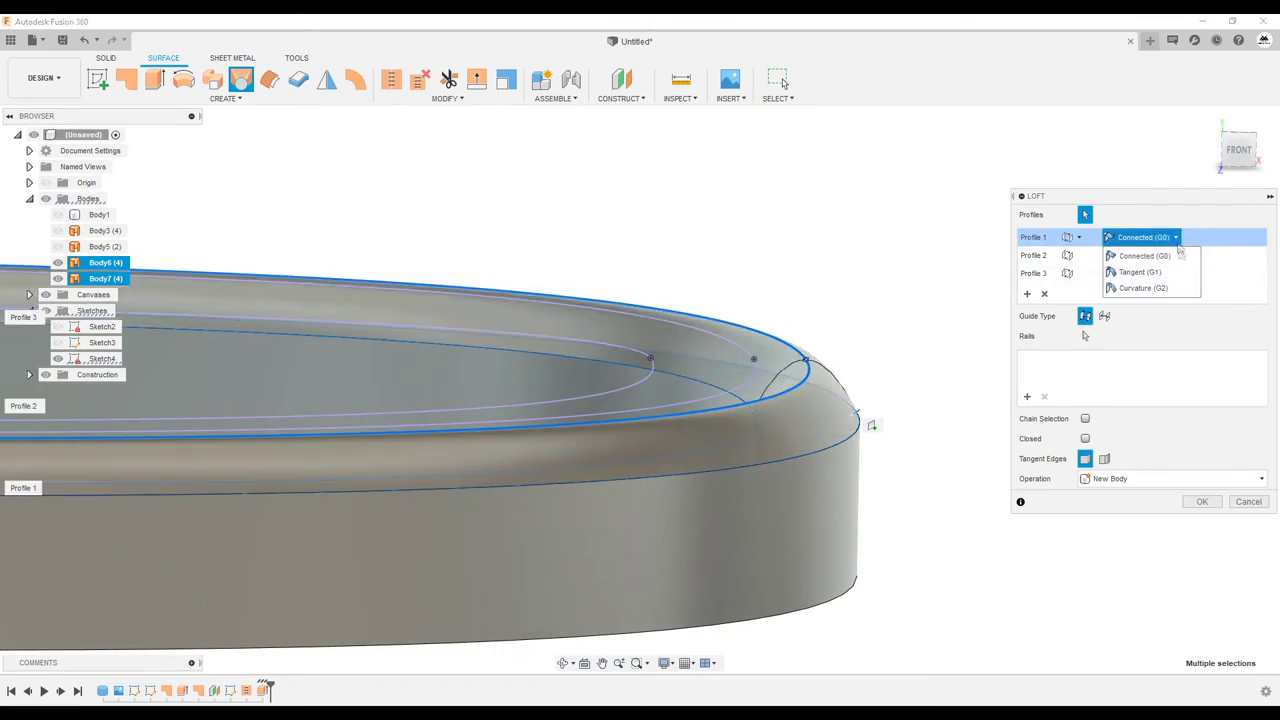
left_click(1176, 289)
left_click(1176, 273)
left_click(1172, 328)
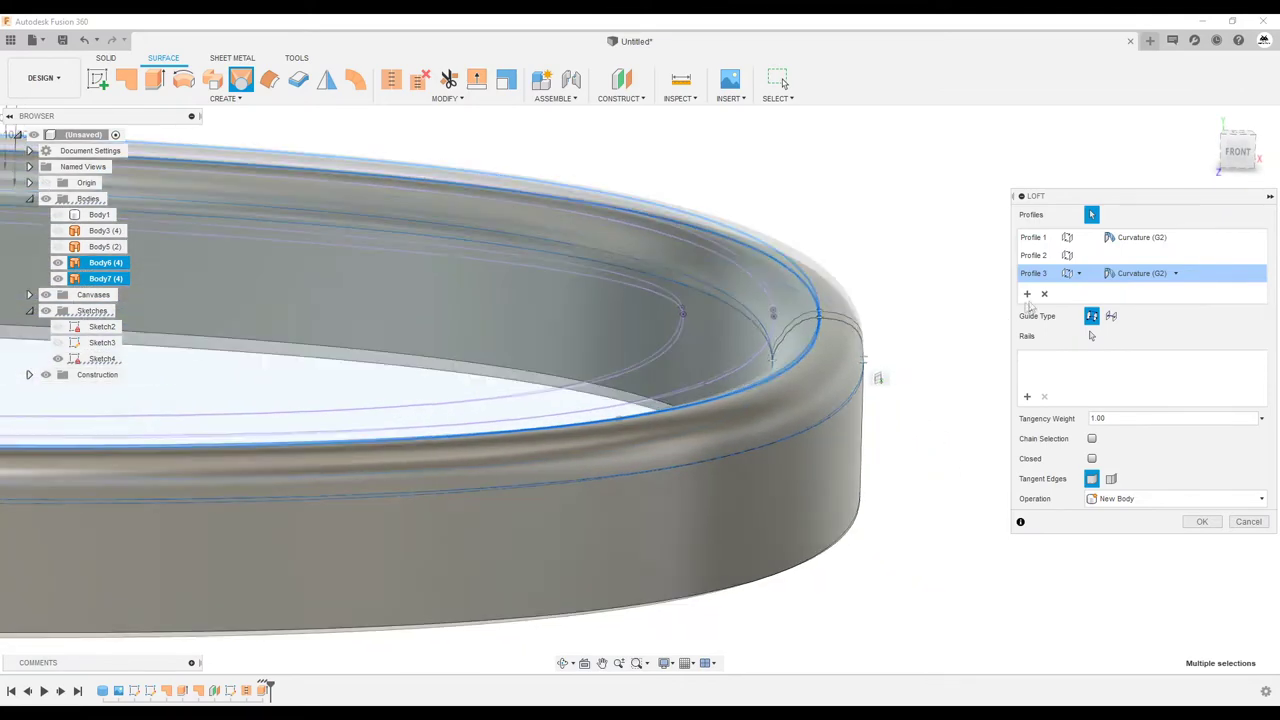
left_click(1203, 522)
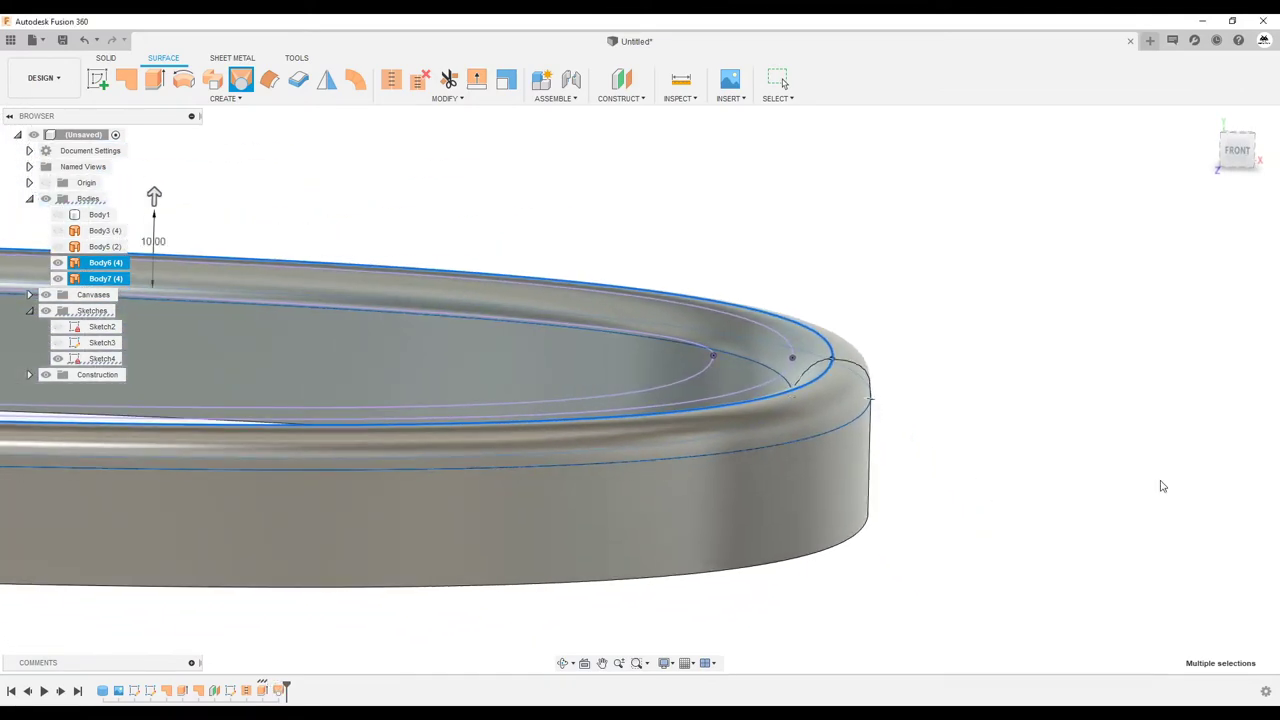
mouse_move(1117, 449)
middle_mouse_down("shift")
mouse_move(826, 502)
mouse_move(770, 450)
middle_mouse_up("shift")
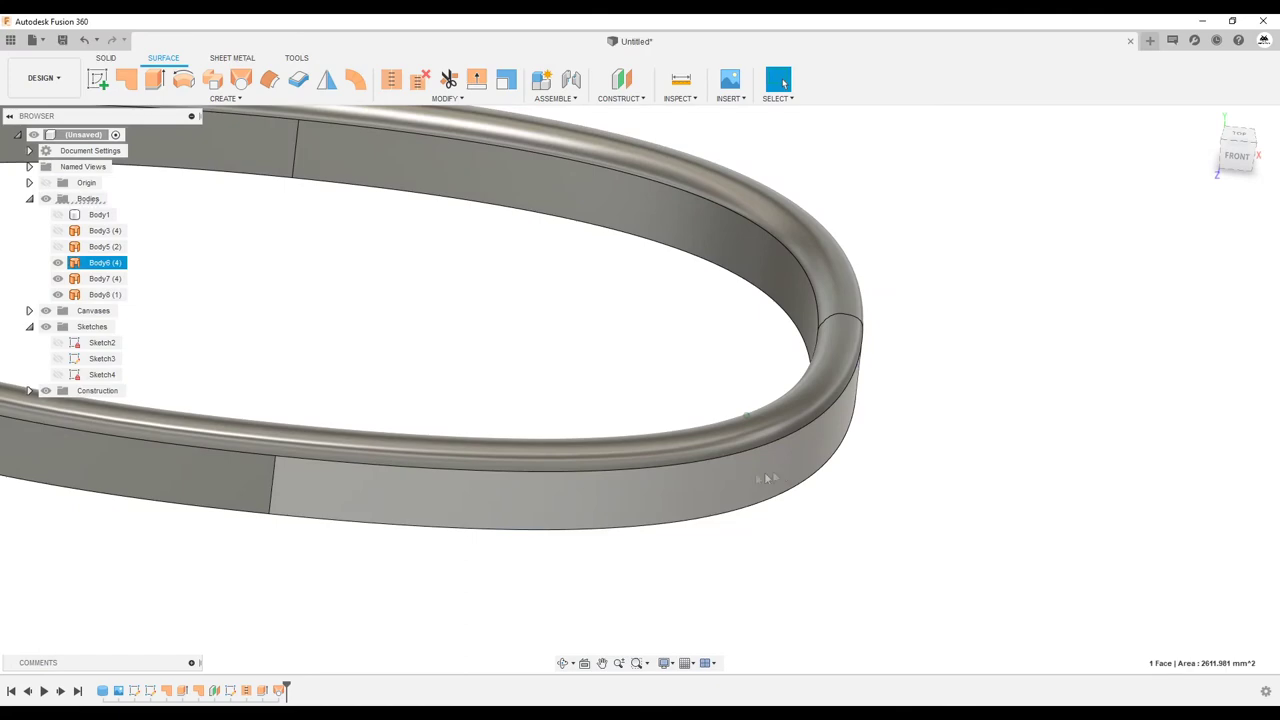
Step: Hide the flat ring body Body7
left_click(770, 450)
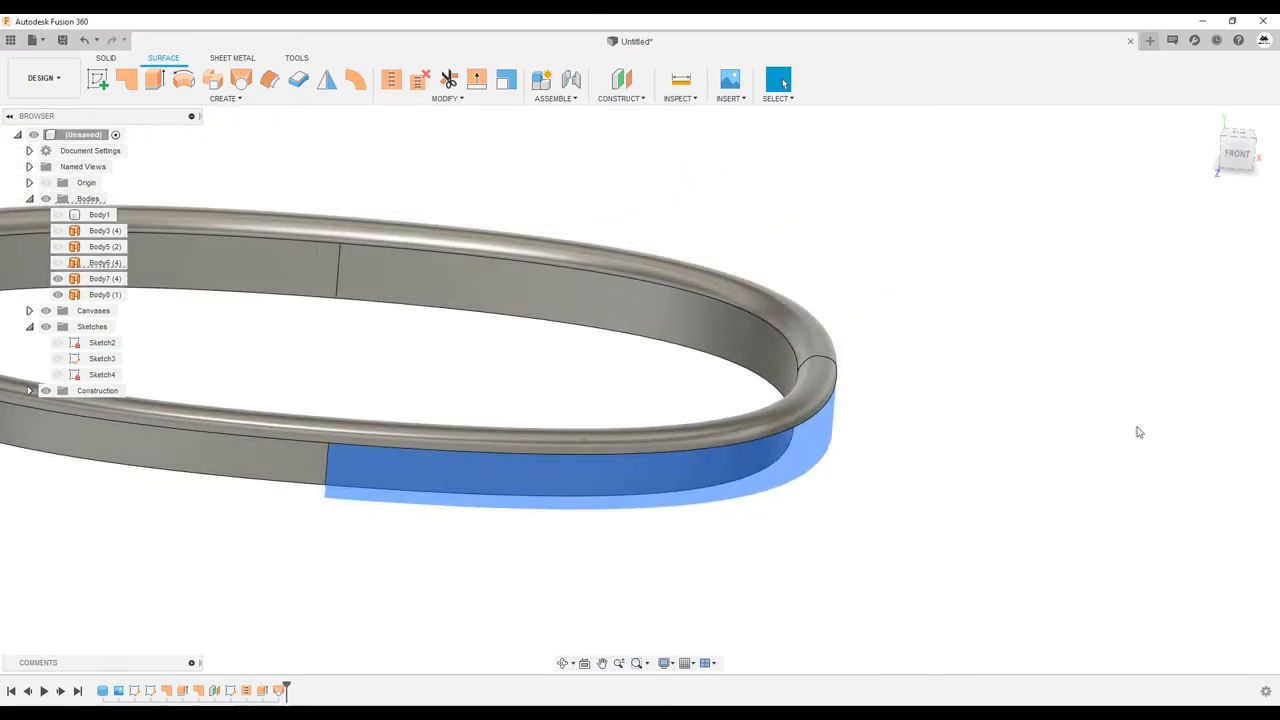
middle_click_drag(1134, 429, 432, 410, "shift")
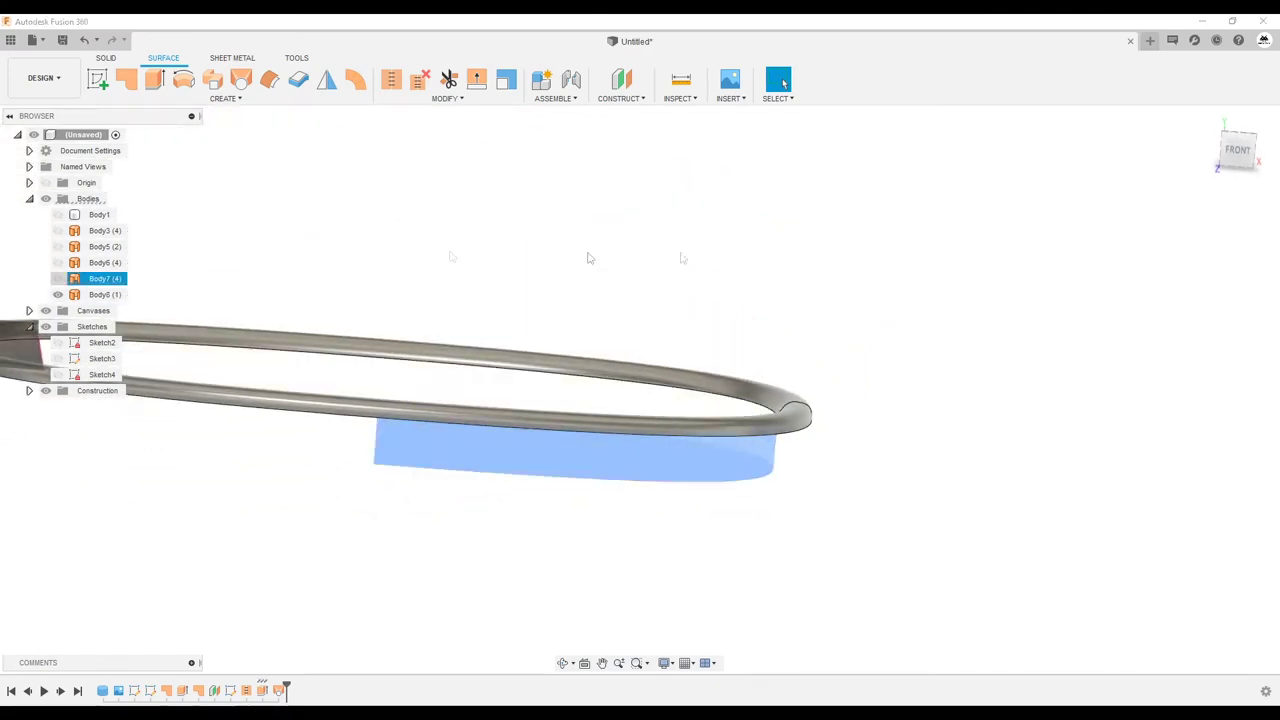
key("v")
middle_click_drag(889, 257, 62, 257, "shift")
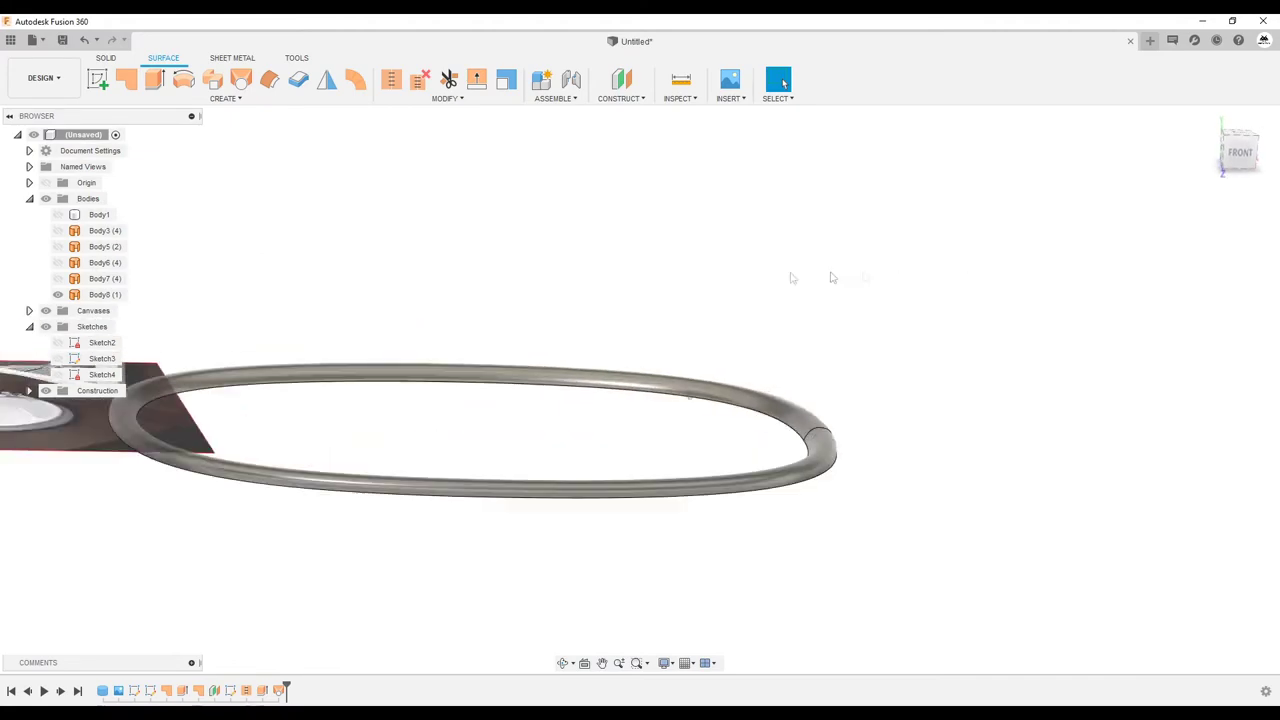
Step: Show the basin body Body5 and hide the reference sink canvas
left_click(58, 247)
middle_click_drag(651, 280, 897, 296, "shift")
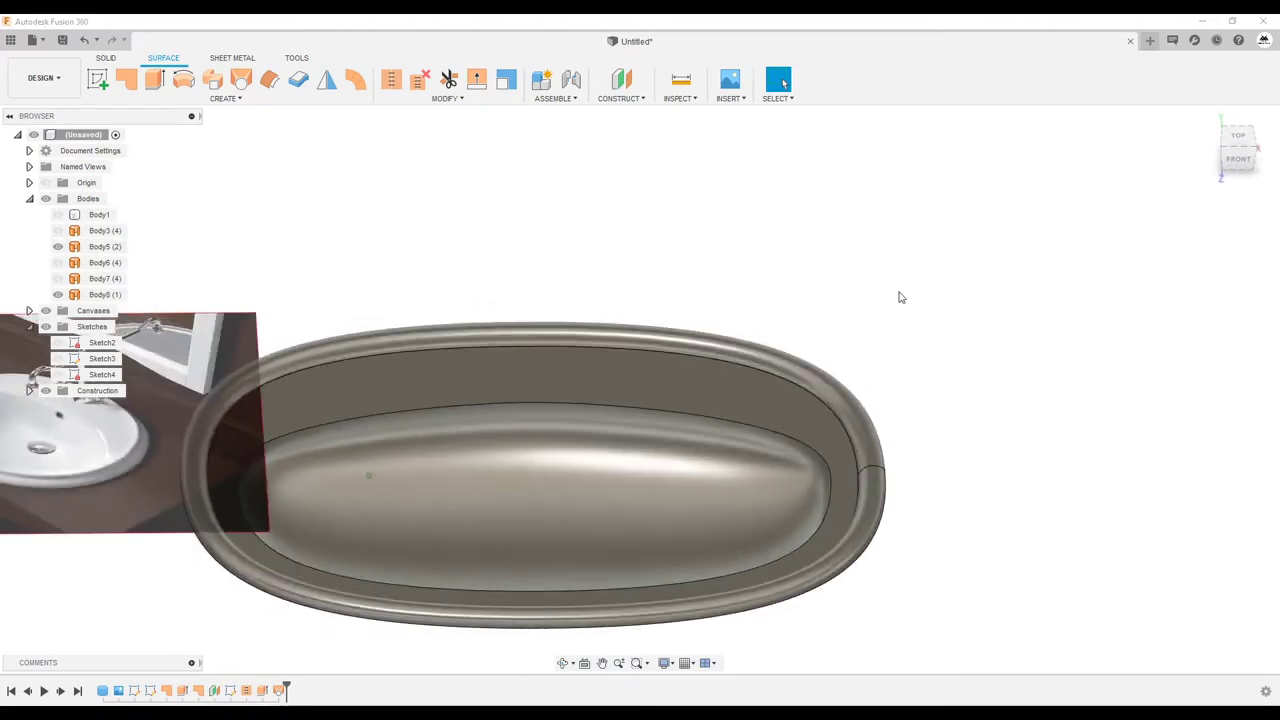
mouse_move(883, 291)
middle_mouse_down("shift")
mouse_move(1259, 412)
mouse_move(55, 375)
middle_mouse_up("shift")
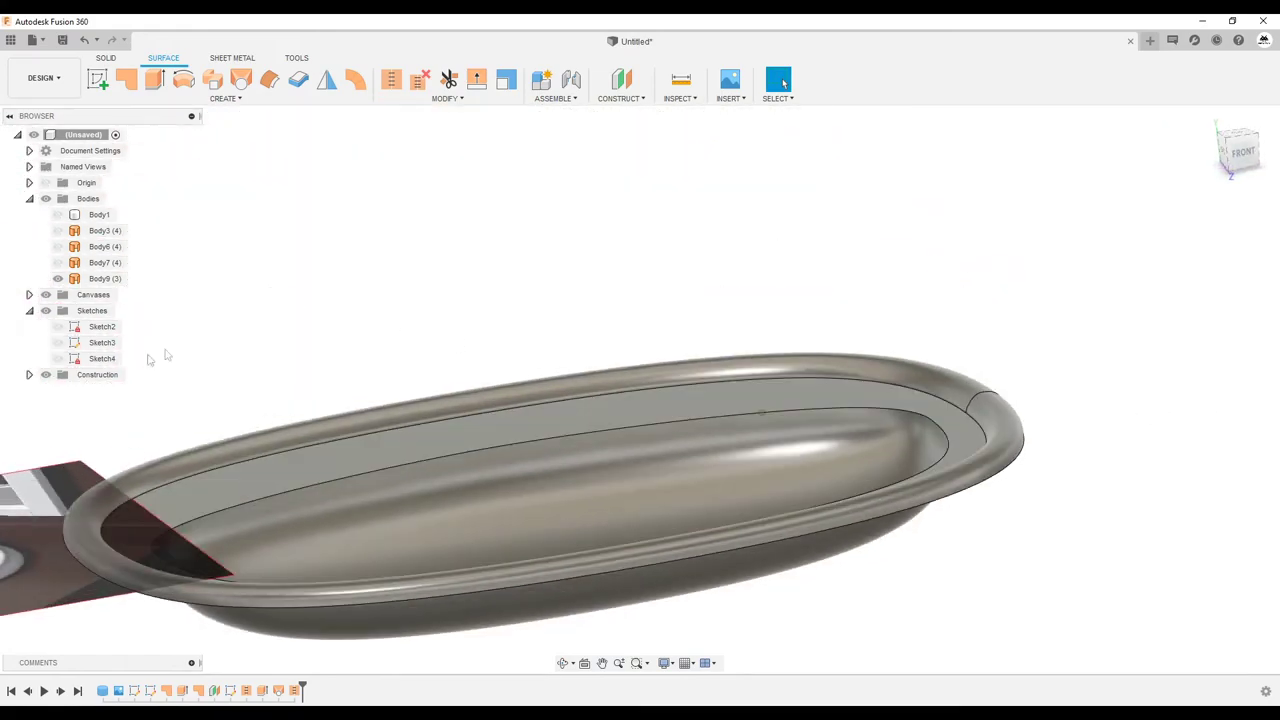
left_click(45, 294)
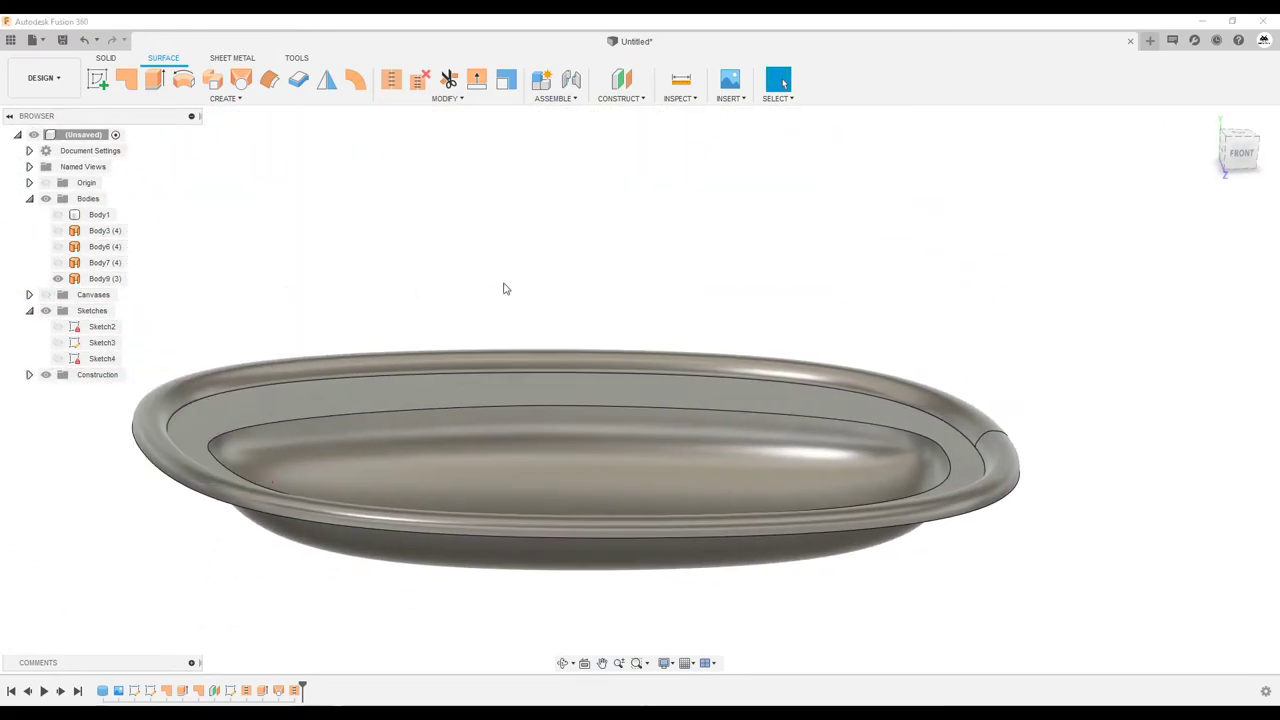
middle_click_drag(503, 282, 570, 283, "shift")
Step: Fillet the edge where the bowl meets the flat band with a 7.50 mm radius
key("f")
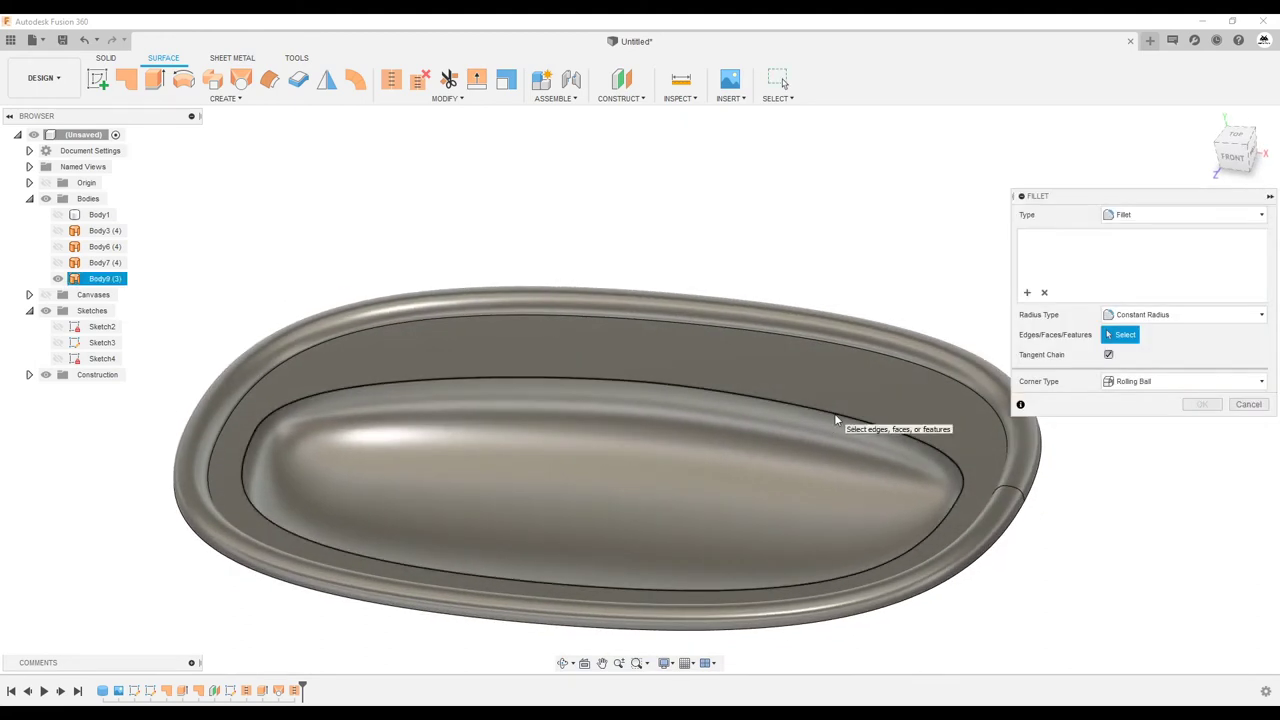
middle_click_drag(836, 417, 840, 416, "shift")
left_click_drag(846, 477, 850, 498)
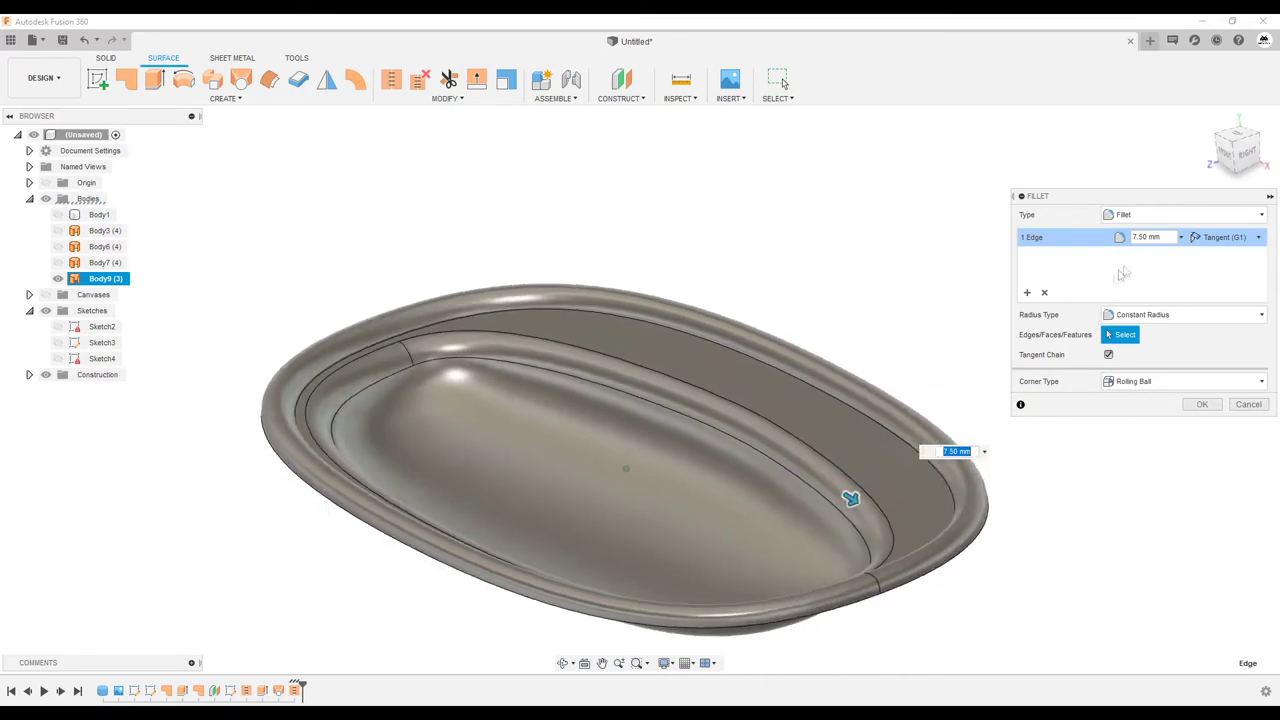
left_click(1203, 404)
Step: Fillet the rim junction edge with a 5 mm radius
key("f")
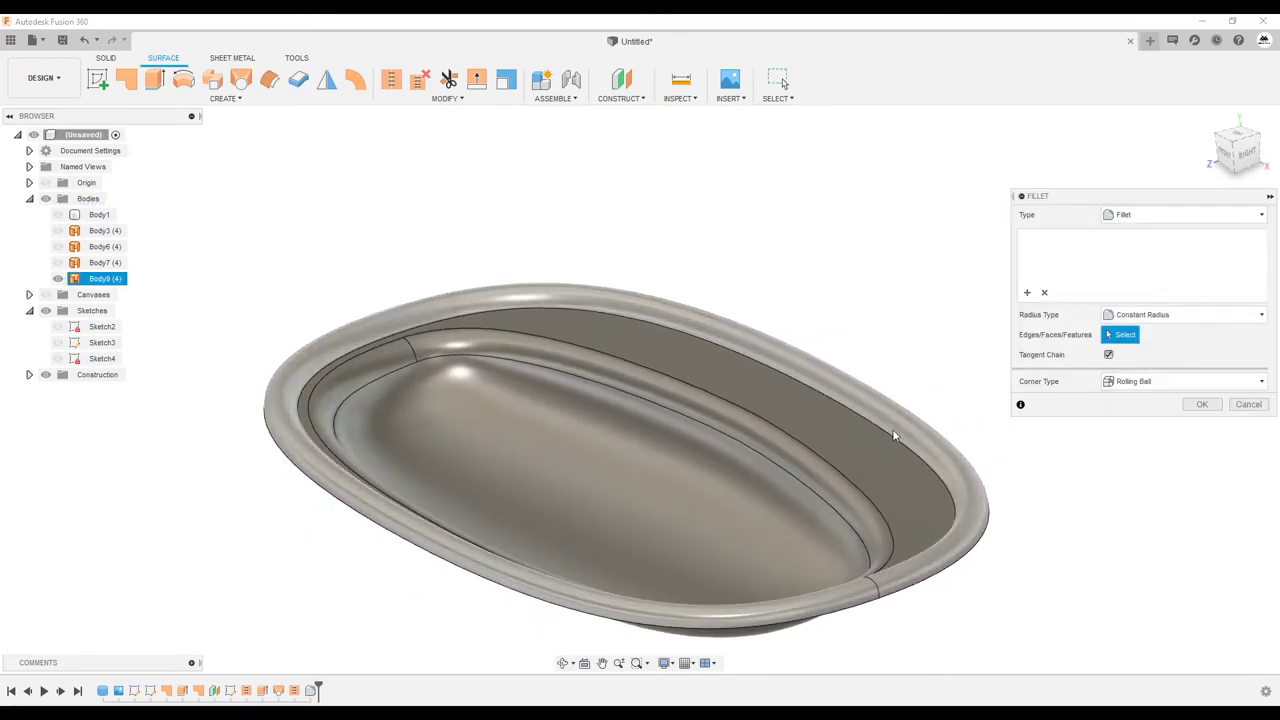
left_click(891, 432)
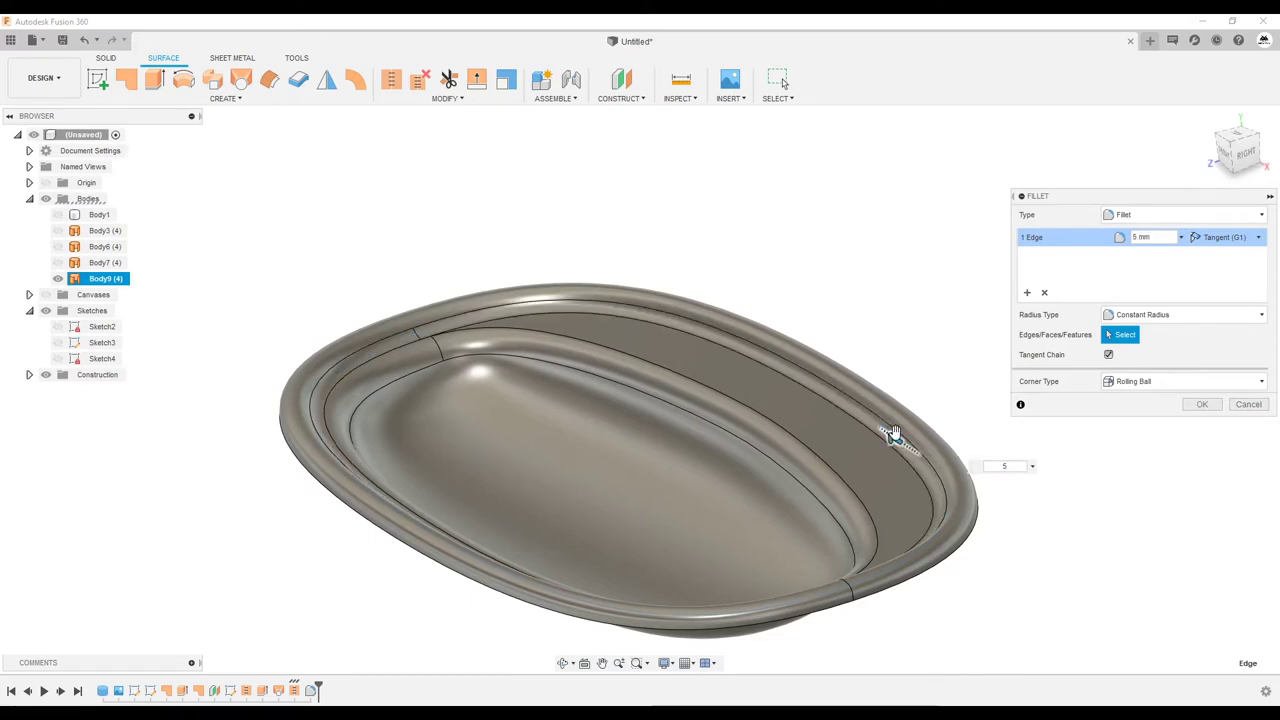
left_click(1201, 406)
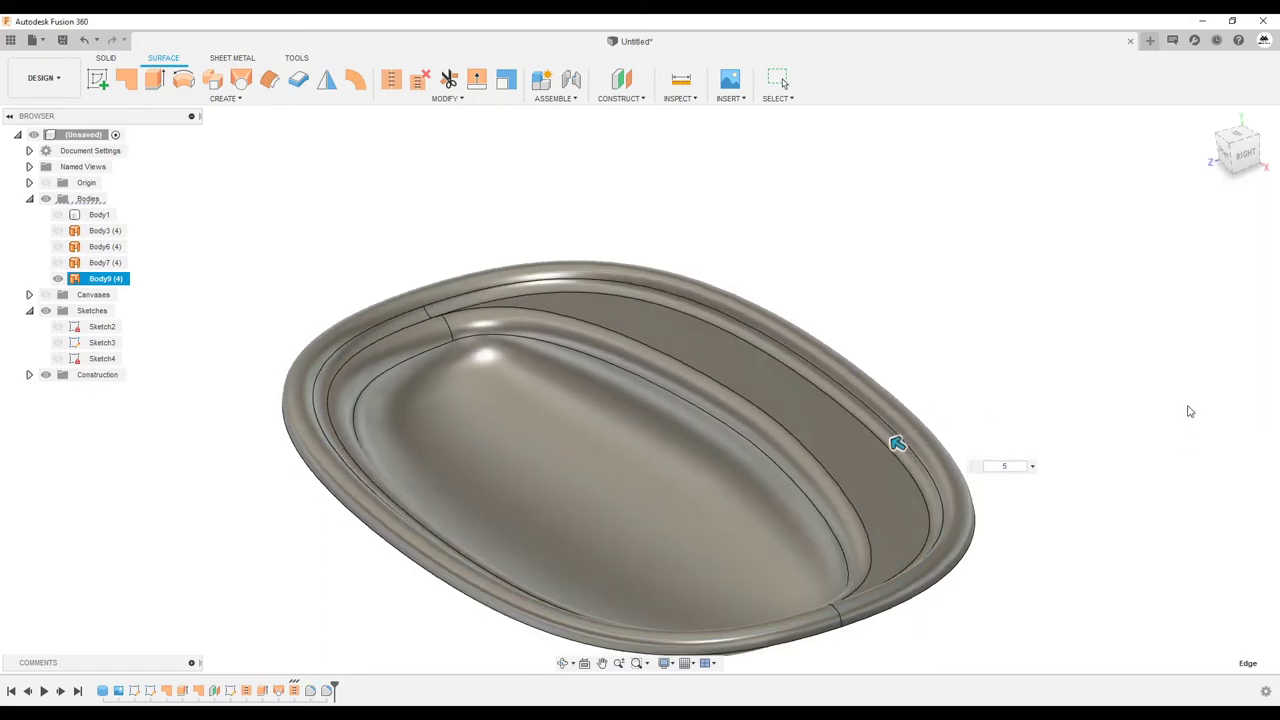
middle_click_drag(1189, 411, 1106, 408, "shift")
scroll(990, 313, "up", 5)
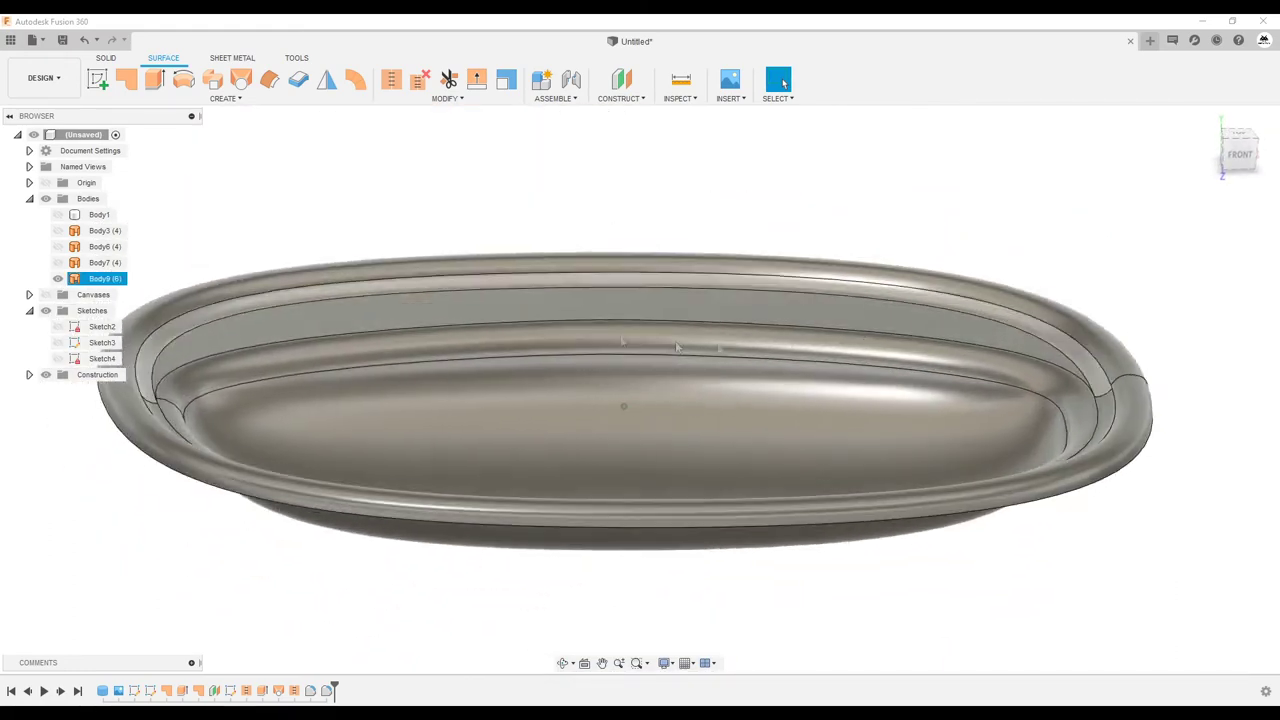
Step: Toggle Body9 off and on, hide the sink canvas, and start a Patch on the basin's open edge
mouse_move(677, 347)
middle_mouse_down("shift")
mouse_move(822, 335)
mouse_move(470, 293)
middle_mouse_up("shift")
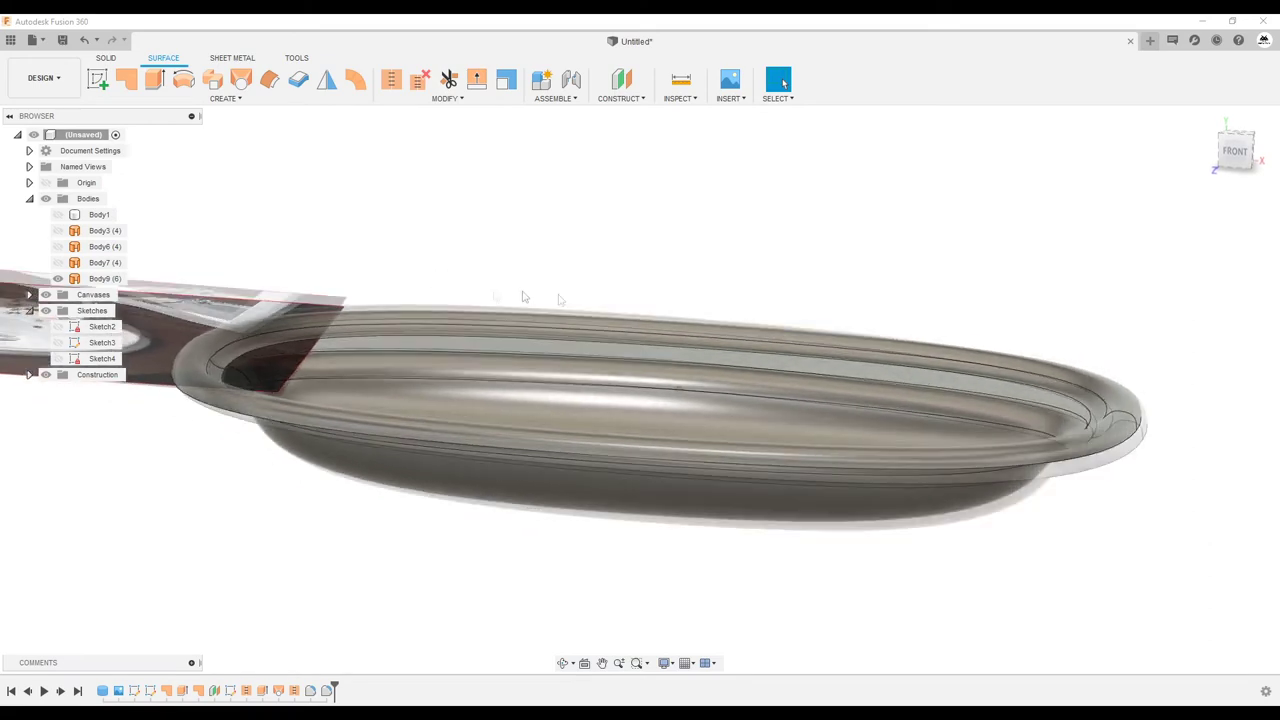
middle_click_drag(470, 293, 400, 345, "shift")
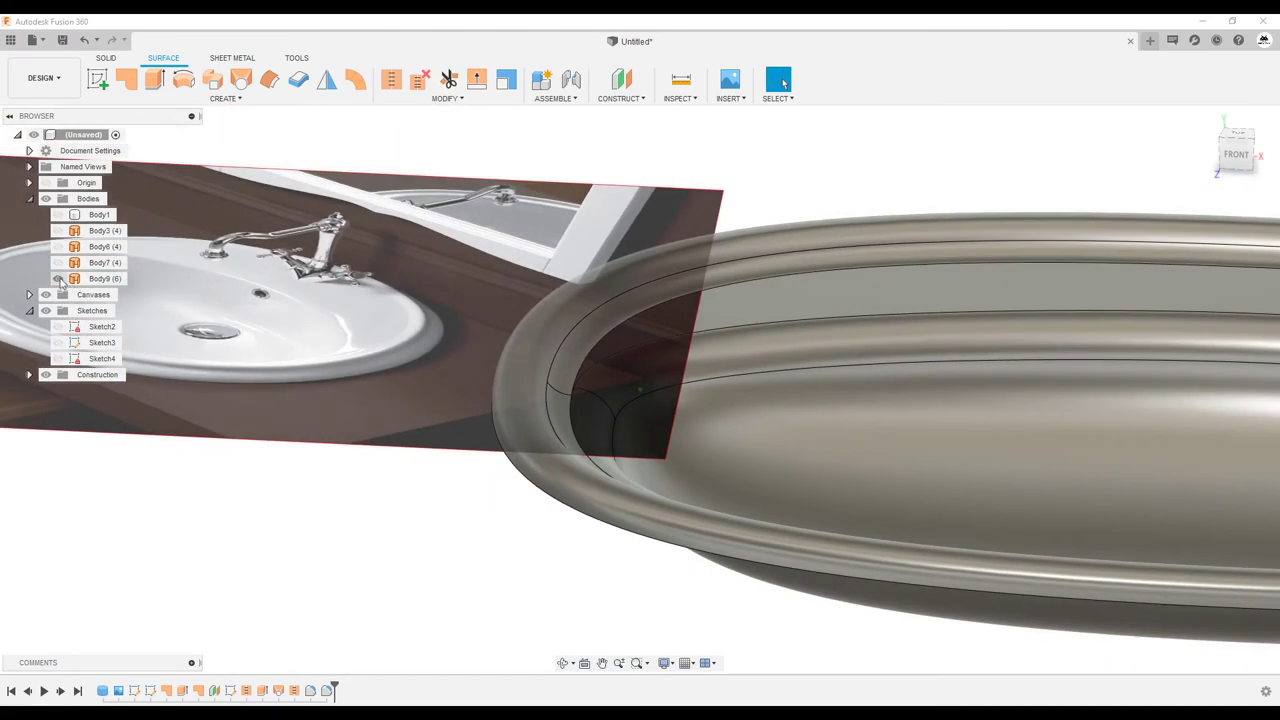
left_click(57, 278)
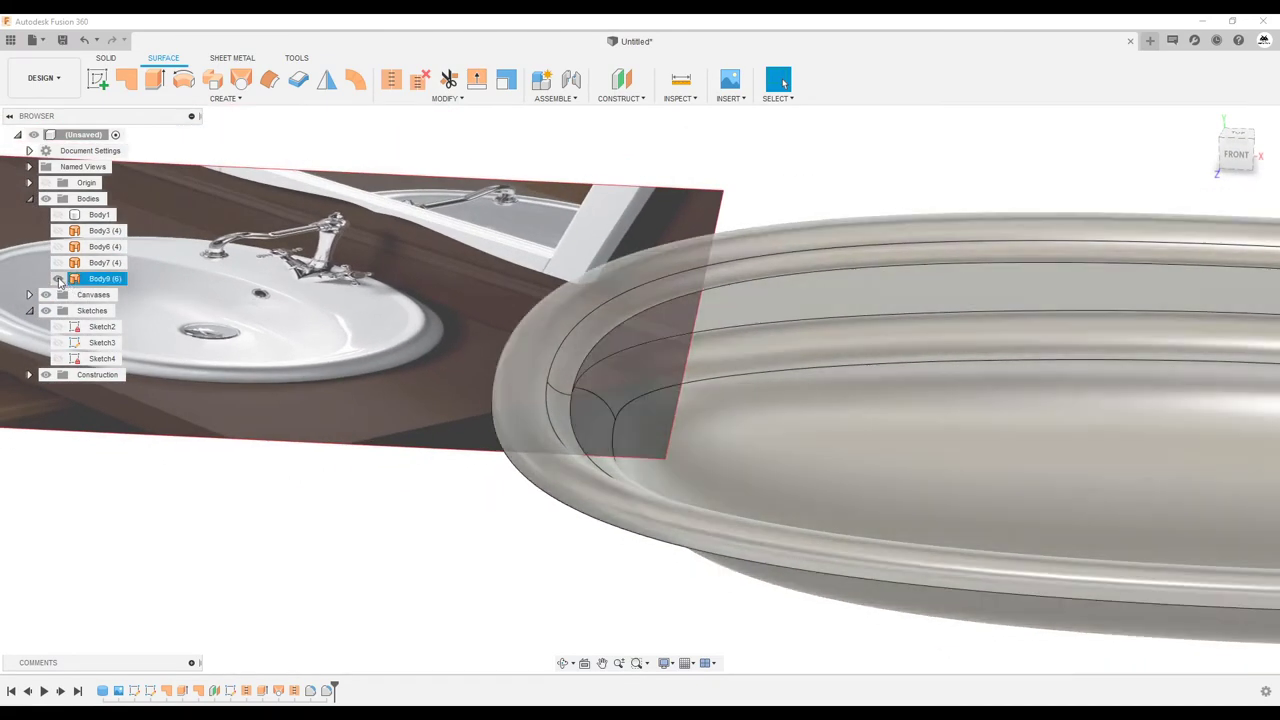
left_click(57, 278)
left_click(45, 294)
left_click(126, 79)
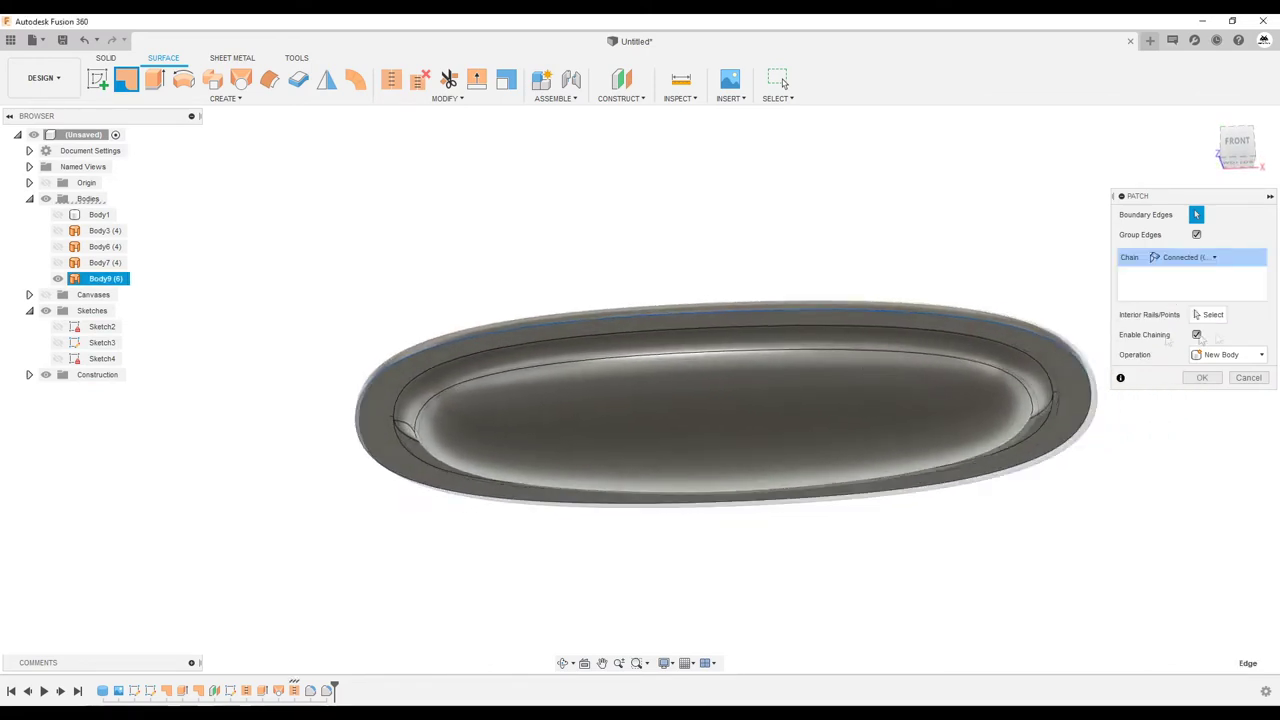
Step: Confirm the patch surface as Body10, undoing an unwanted sketch on the basin face
left_click(1210, 379)
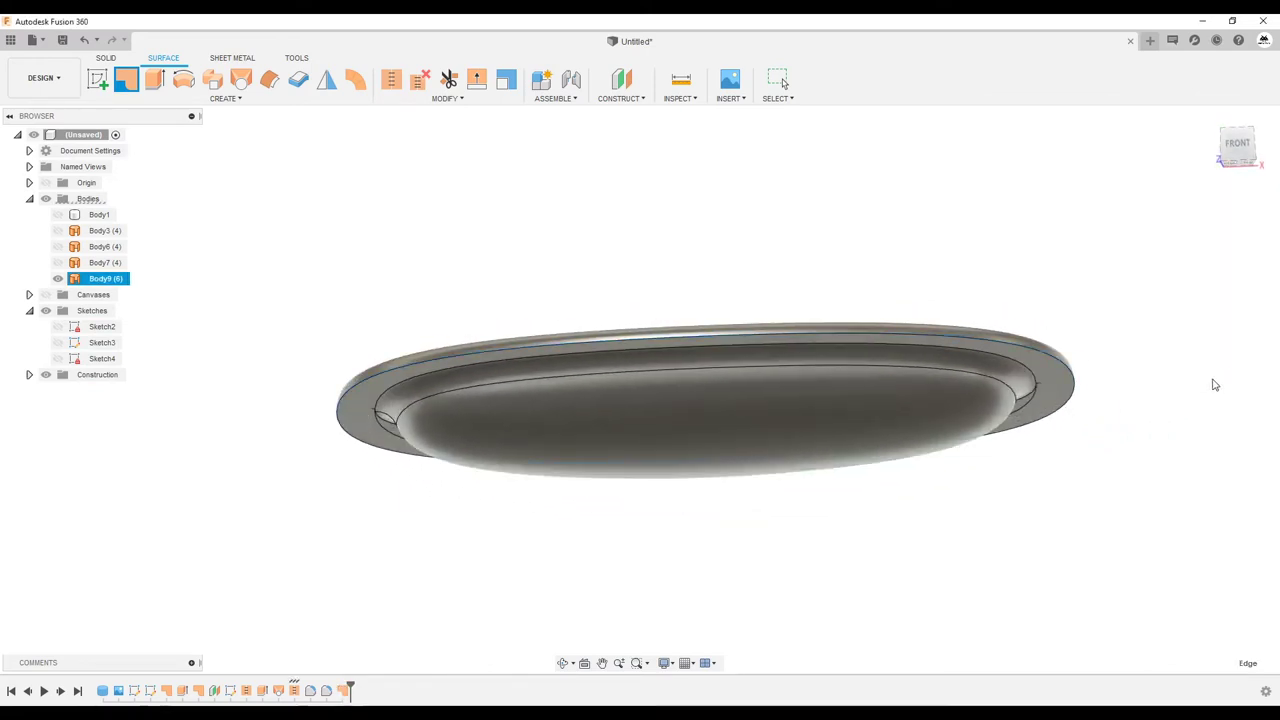
left_click(97, 79)
left_click(1042, 427)
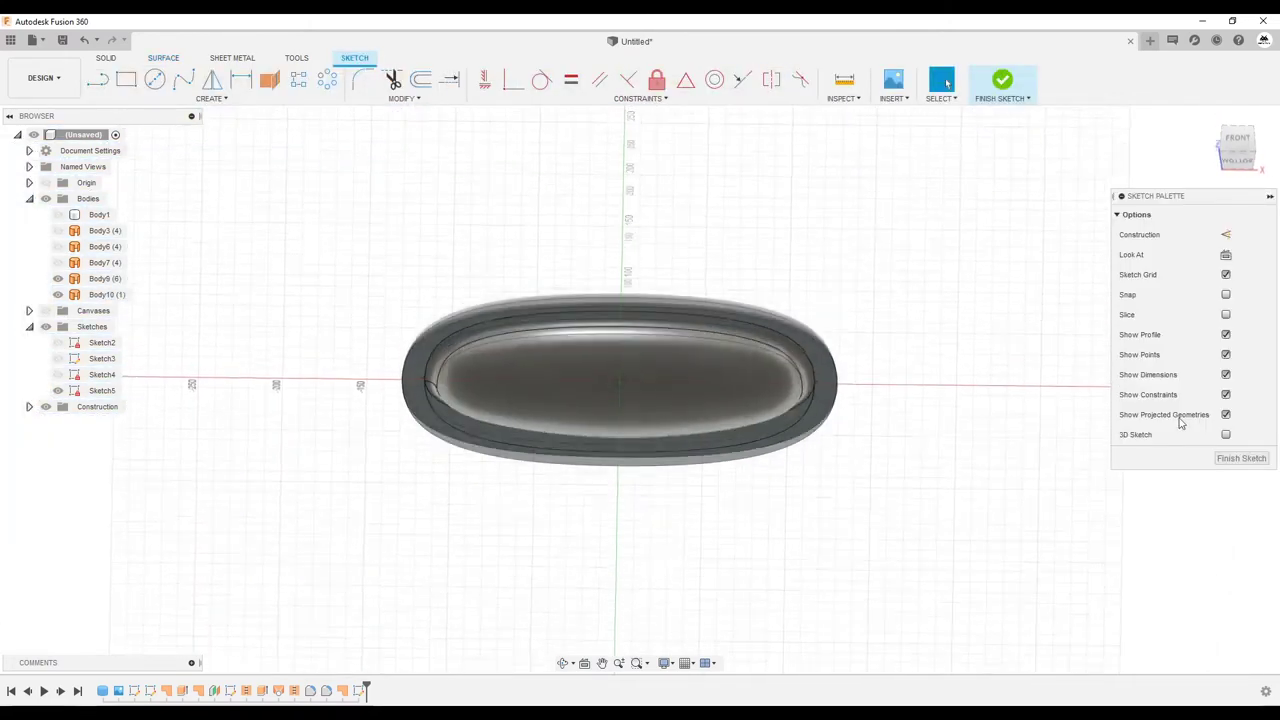
key("ctrl+z")
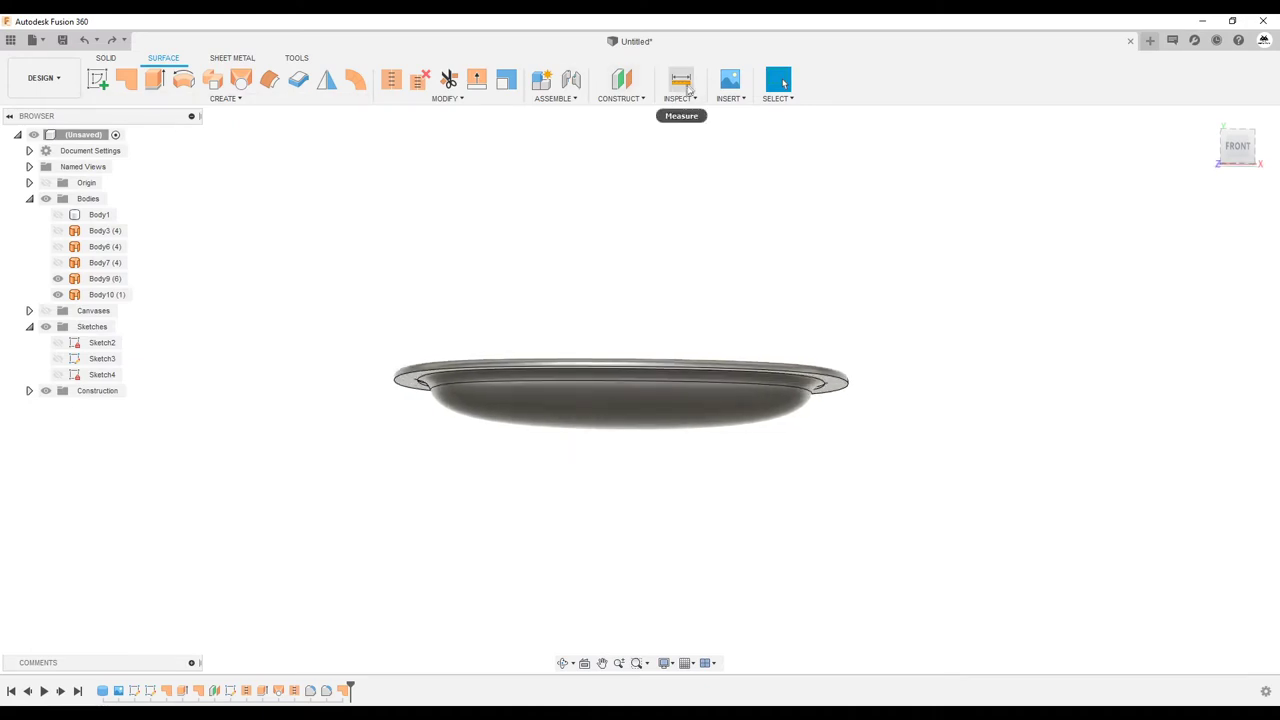
Step: Create offset construction planes downward from the basin's flat face
left_click(623, 86)
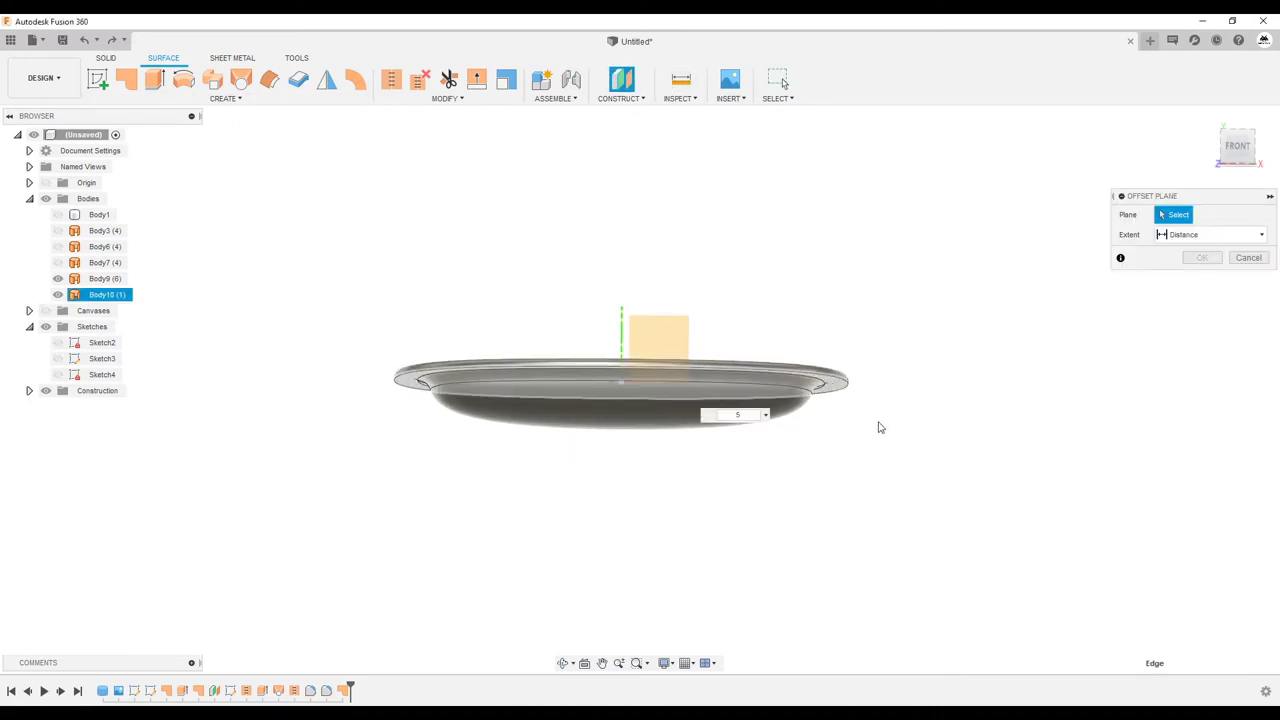
left_click(846, 390)
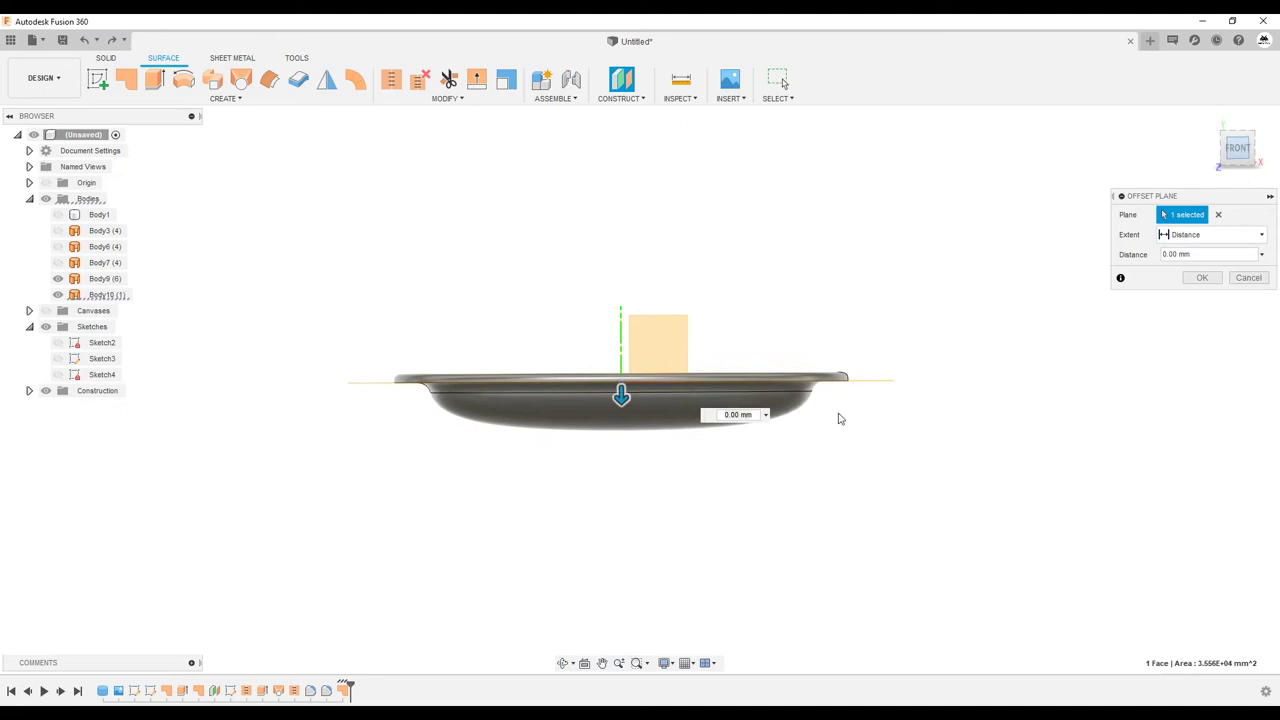
scroll(839, 405, "up", 1)
scroll(838, 390, "up", 2)
scroll(842, 372, "up", 2)
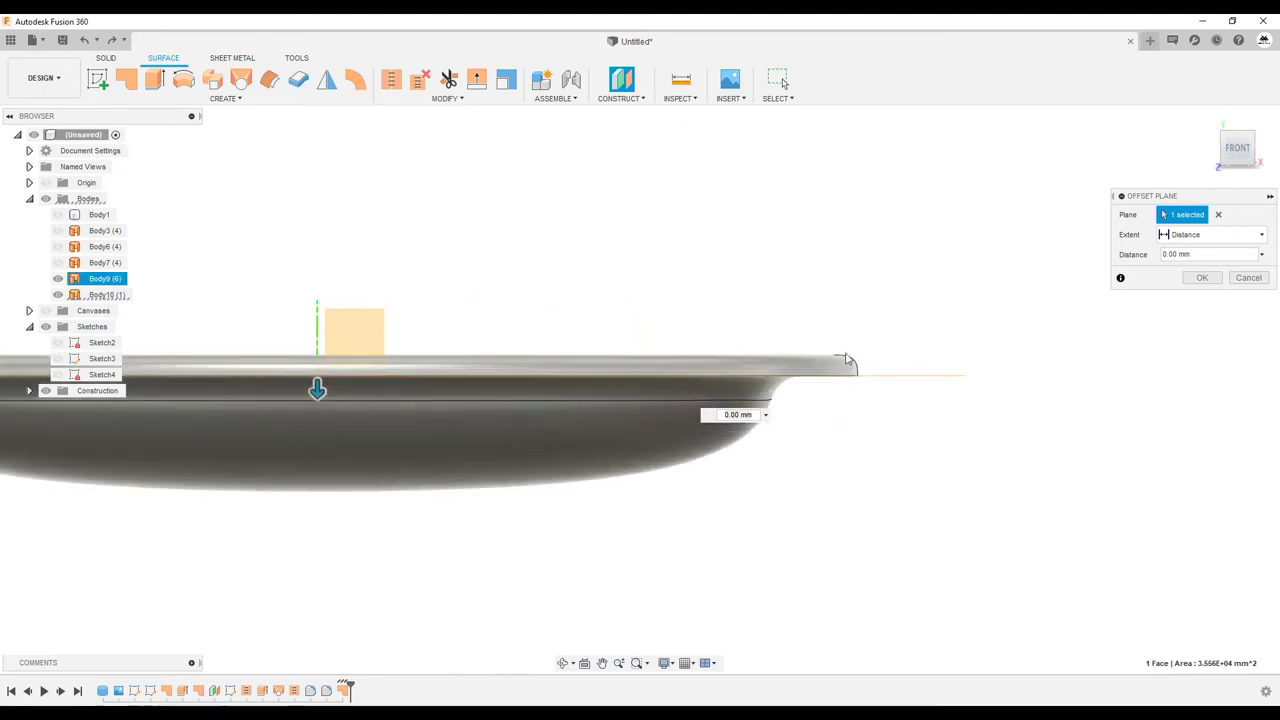
scroll(846, 360, "up", 1)
scroll(842, 368, "up", 1)
scroll(840, 380, "up", 1)
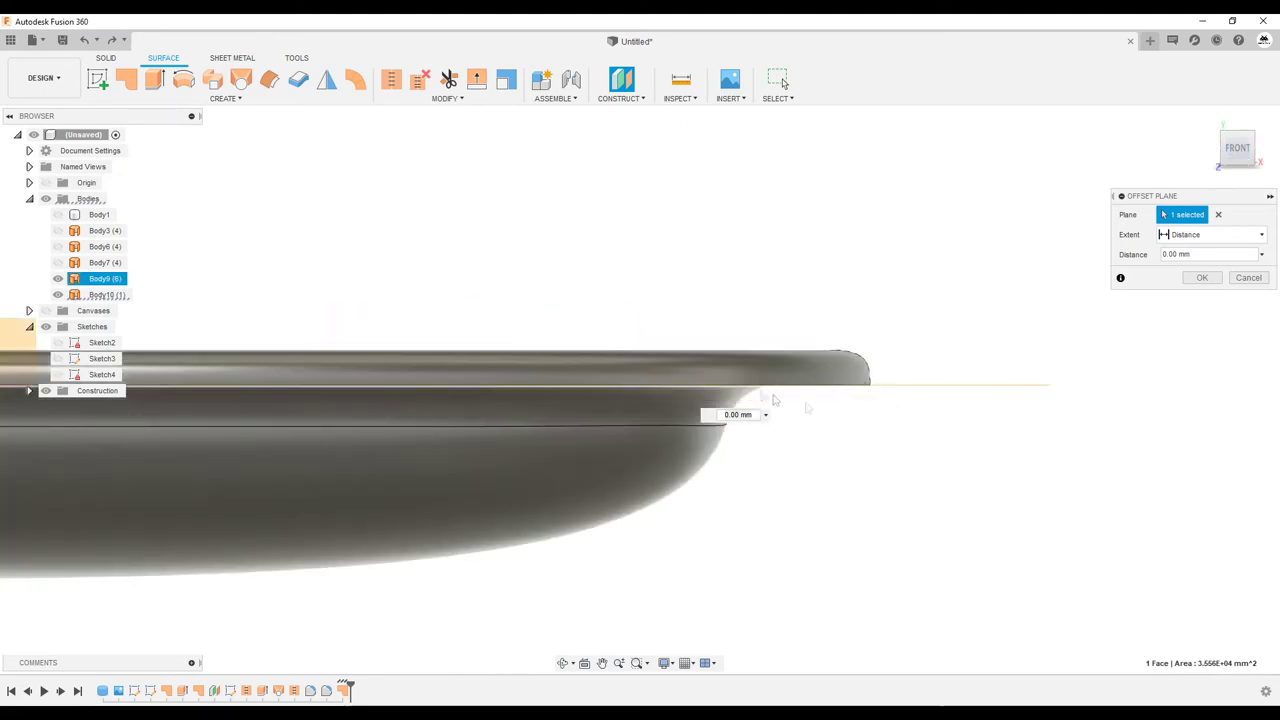
scroll(1006, 457, "down", 2)
scroll(514, 430, "down", 2)
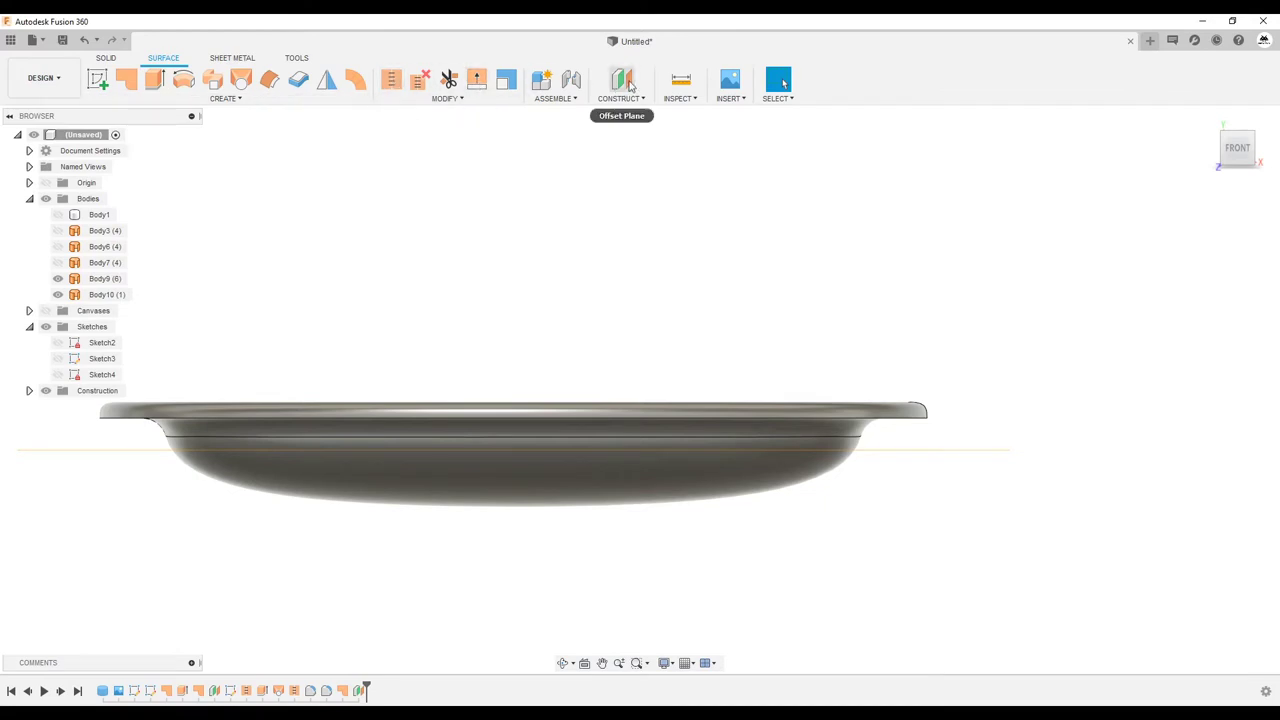
mouse_move(929, 507)
middle_mouse_down("shift")
mouse_move(900, 428)
mouse_move(870, 420)
mouse_move(886, 412)
middle_mouse_up("shift")
left_click(882, 410)
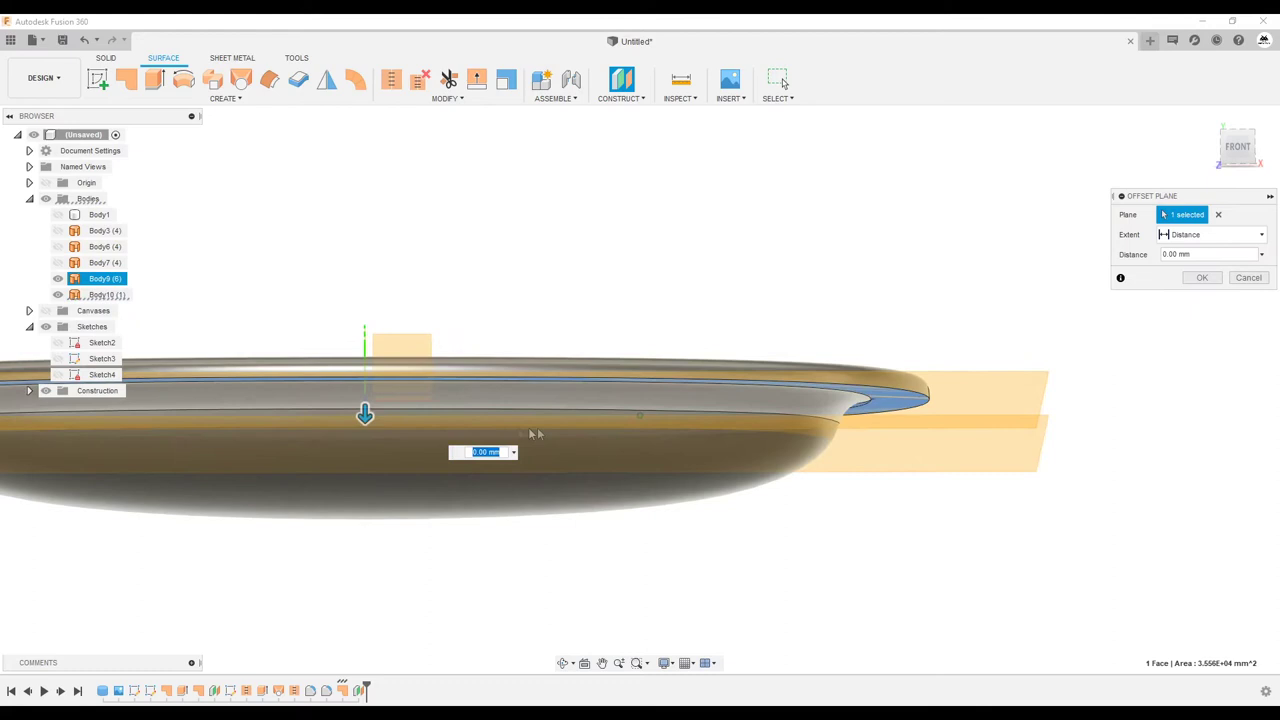
key("Return")
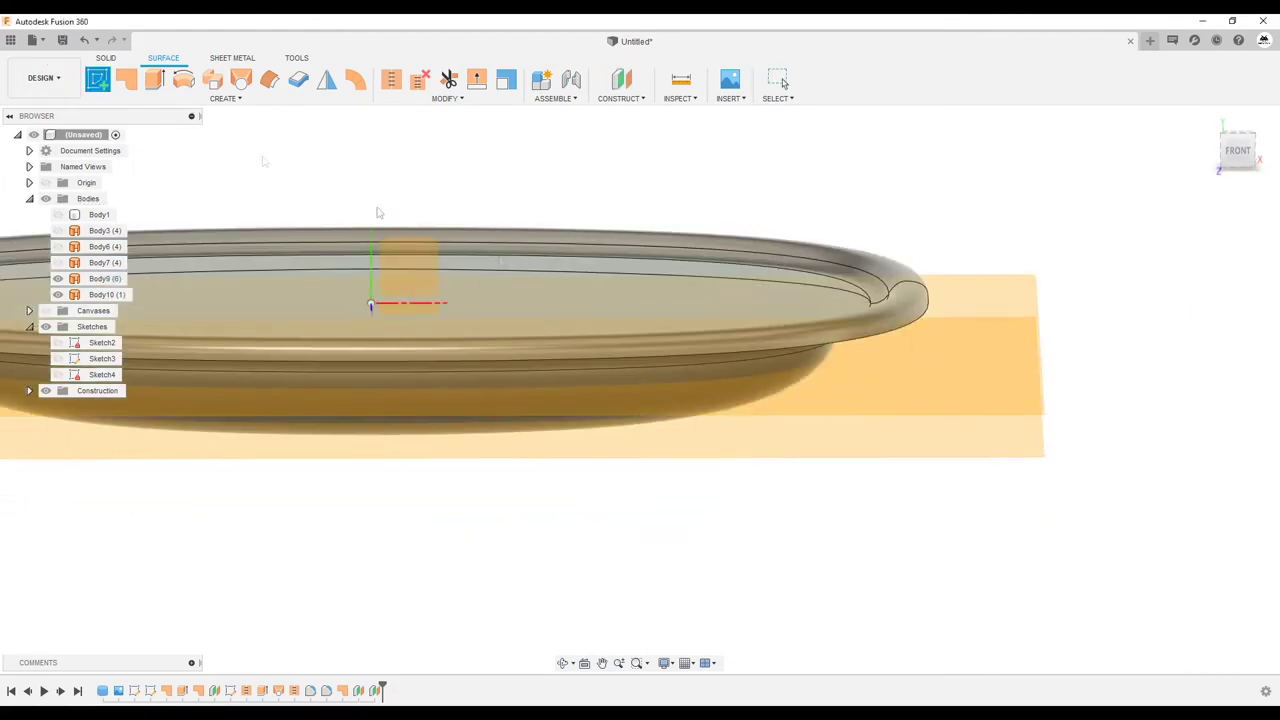
Step: Project the Body10 patch face's oval outline into a sketch on the new construction plane
left_click(906, 466)
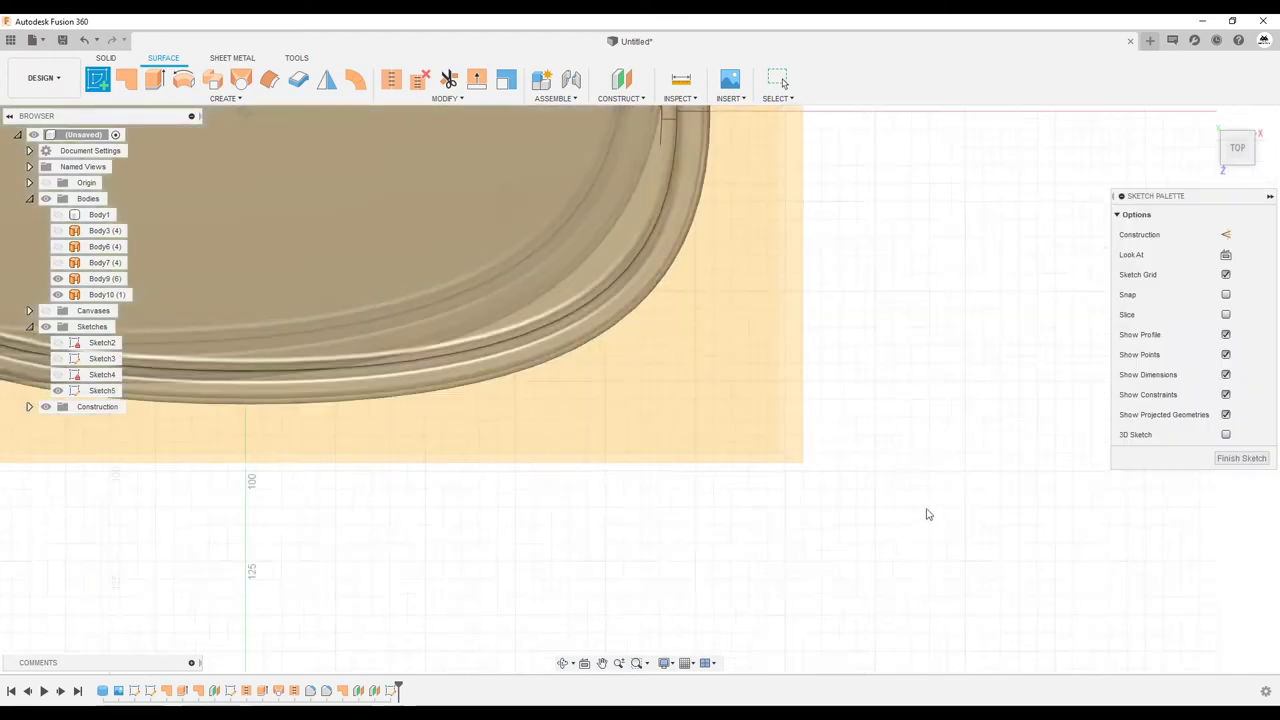
mouse_move(872, 488)
middle_mouse_down("shift")
mouse_move(1149, 457)
mouse_move(757, 334)
middle_mouse_up("shift")
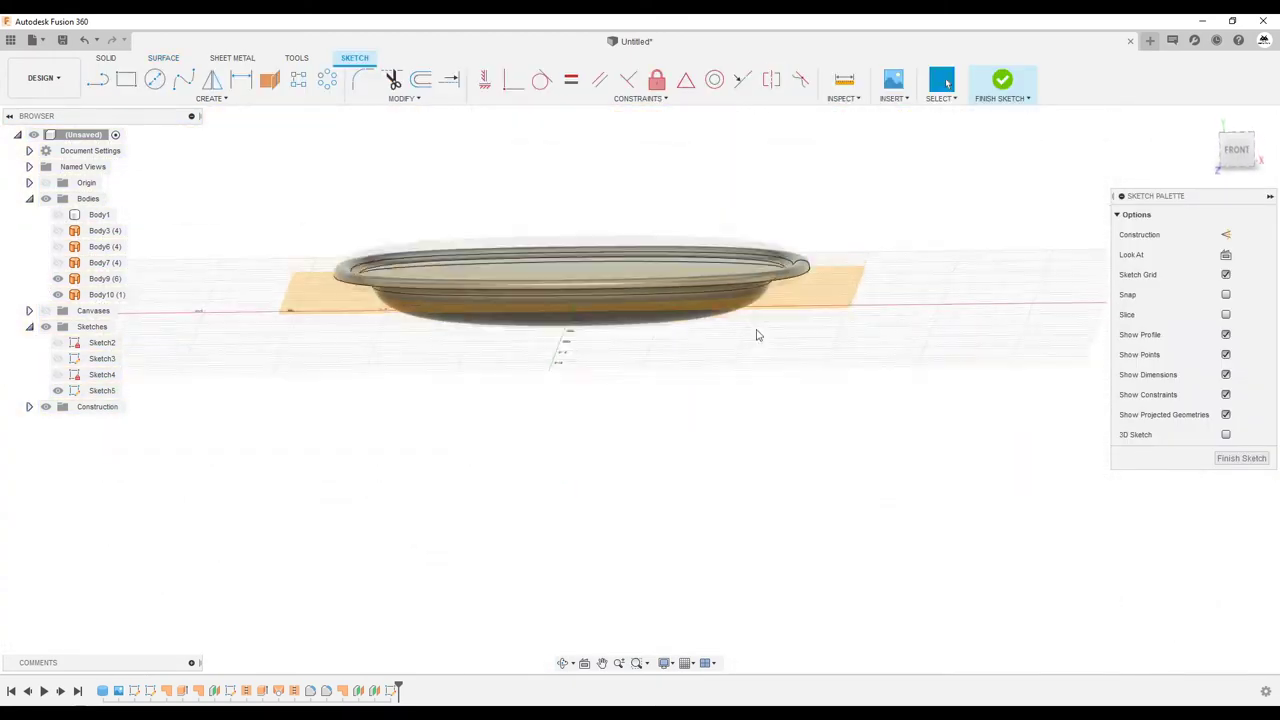
scroll(771, 306, "up", 3)
scroll(820, 276, "up", 2)
scroll(825, 278, "up", 1)
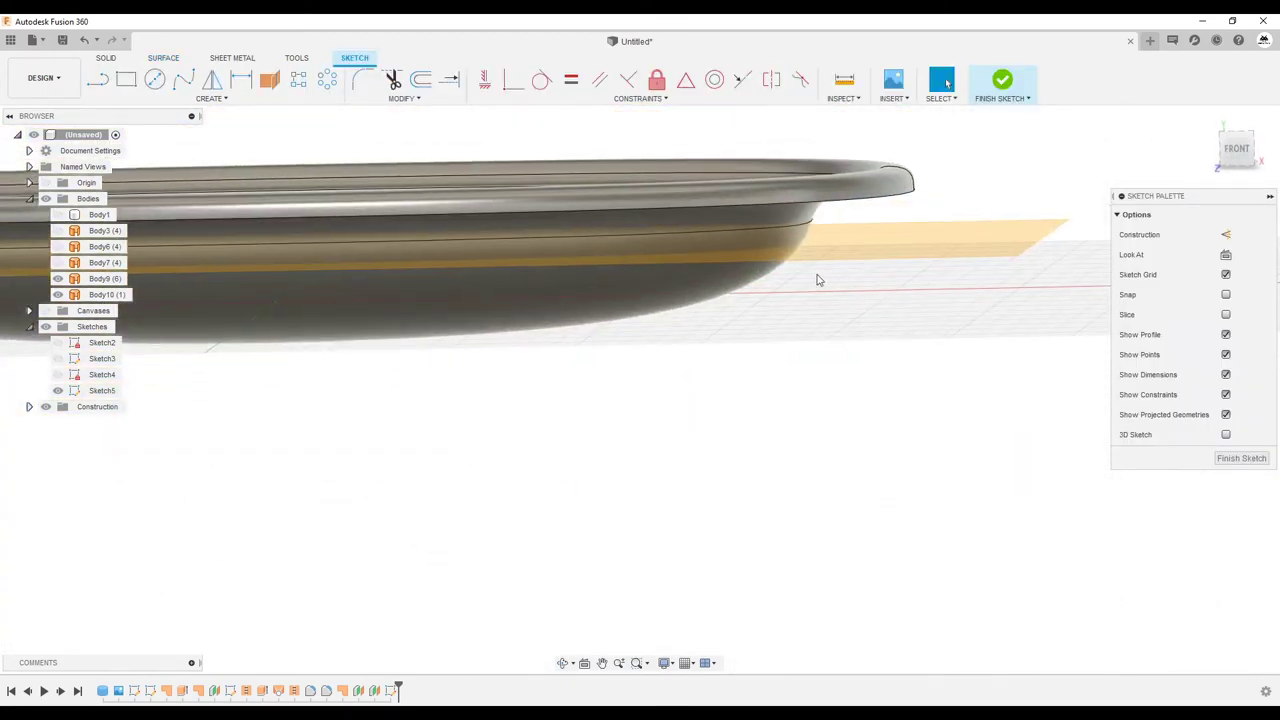
key("p")
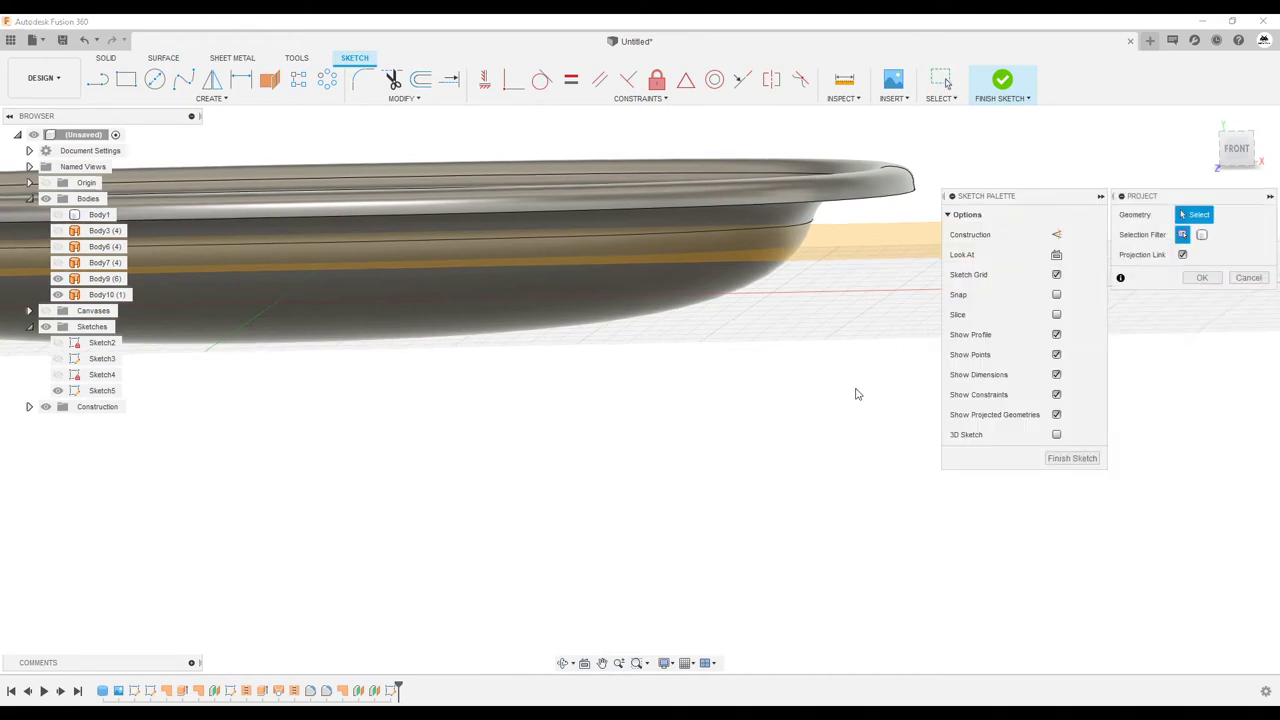
middle_click_drag(855, 394, 871, 289, "shift")
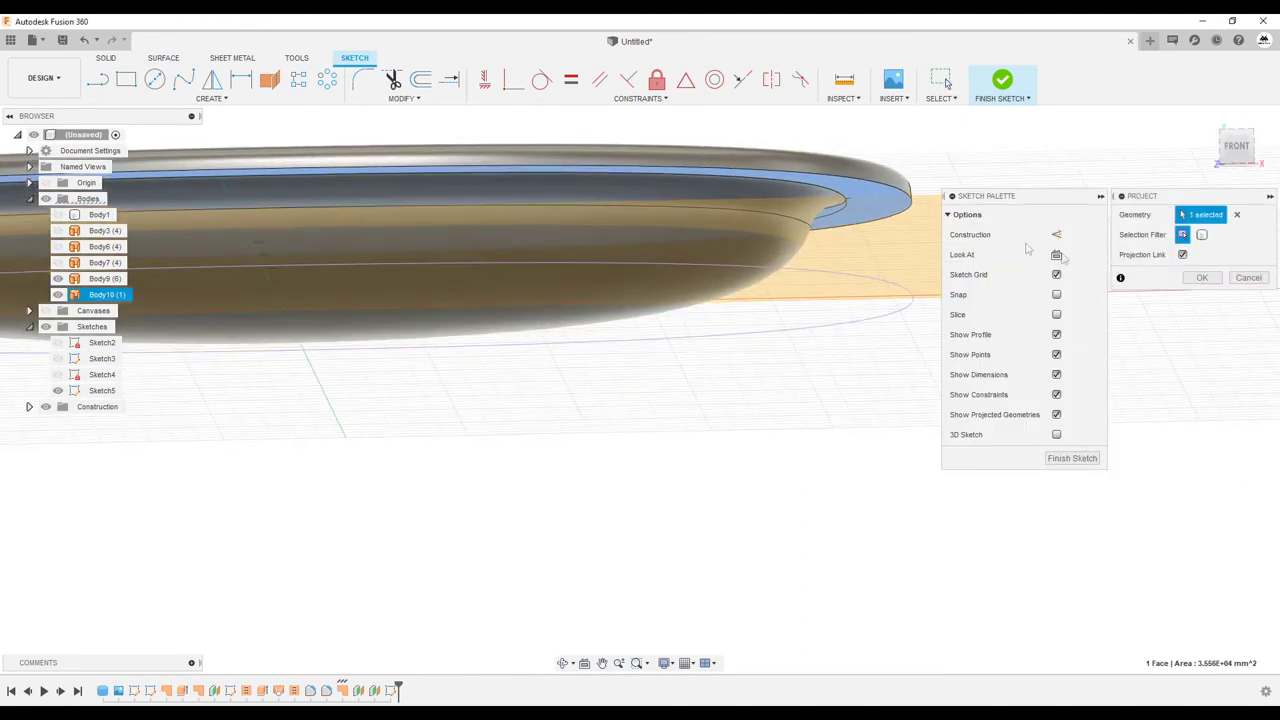
middle_click_drag(866, 193, 1000, 330, "shift")
key("Return")
middle_click_drag(1071, 374, 1160, 425, "shift")
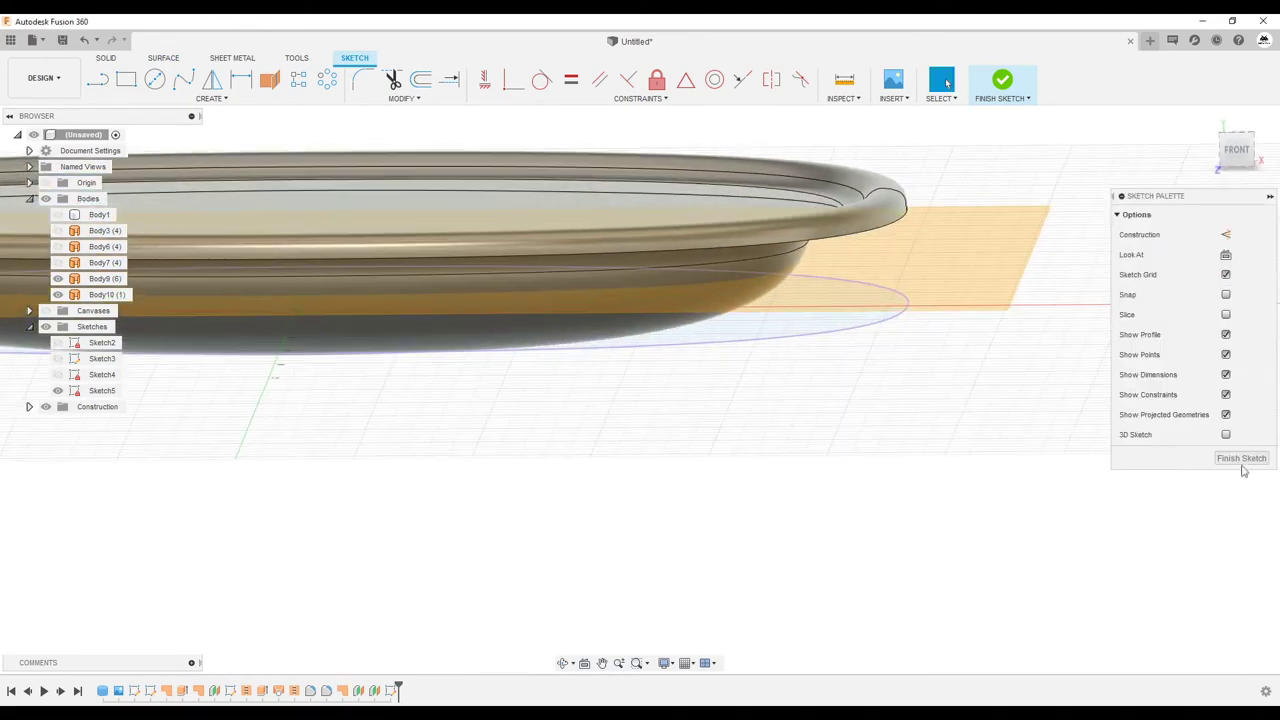
left_click(1241, 458)
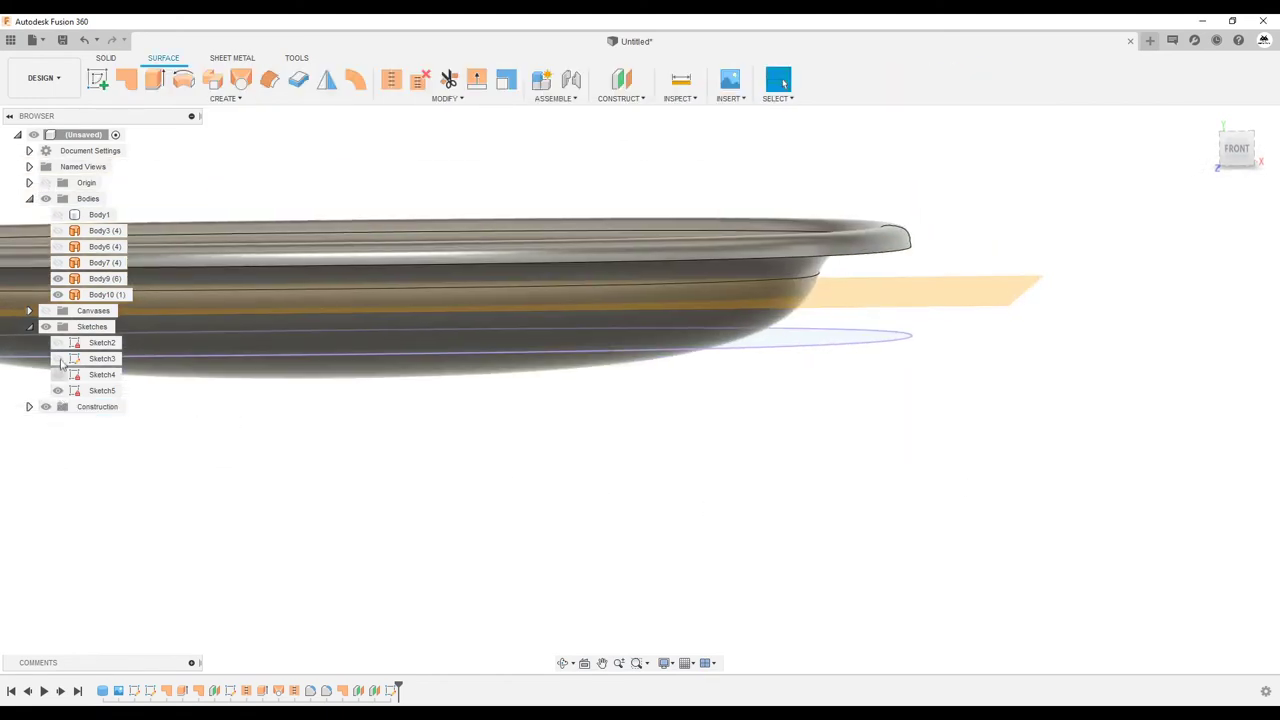
Step: Hide Plane3 and project the patch outline into a new Sketch6 on Plane2
left_click(60, 456)
left_click(58, 455)
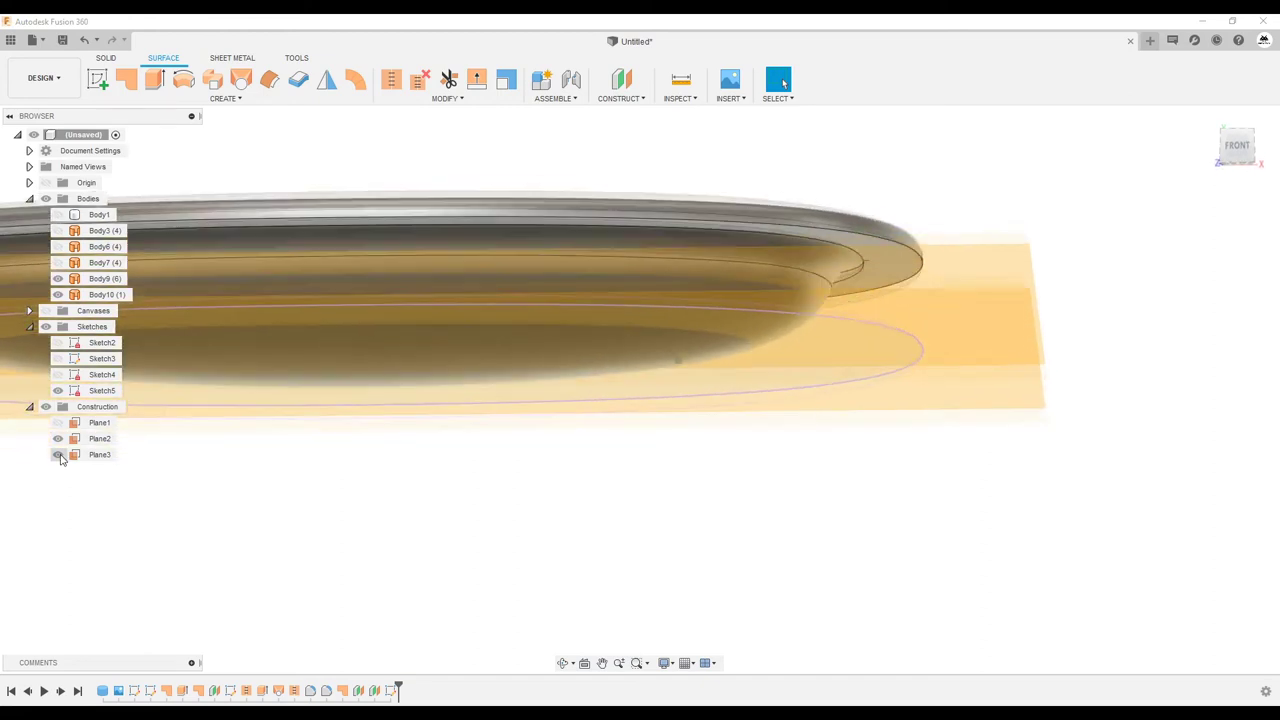
left_click(900, 287)
left_click(922, 351)
left_click(968, 288)
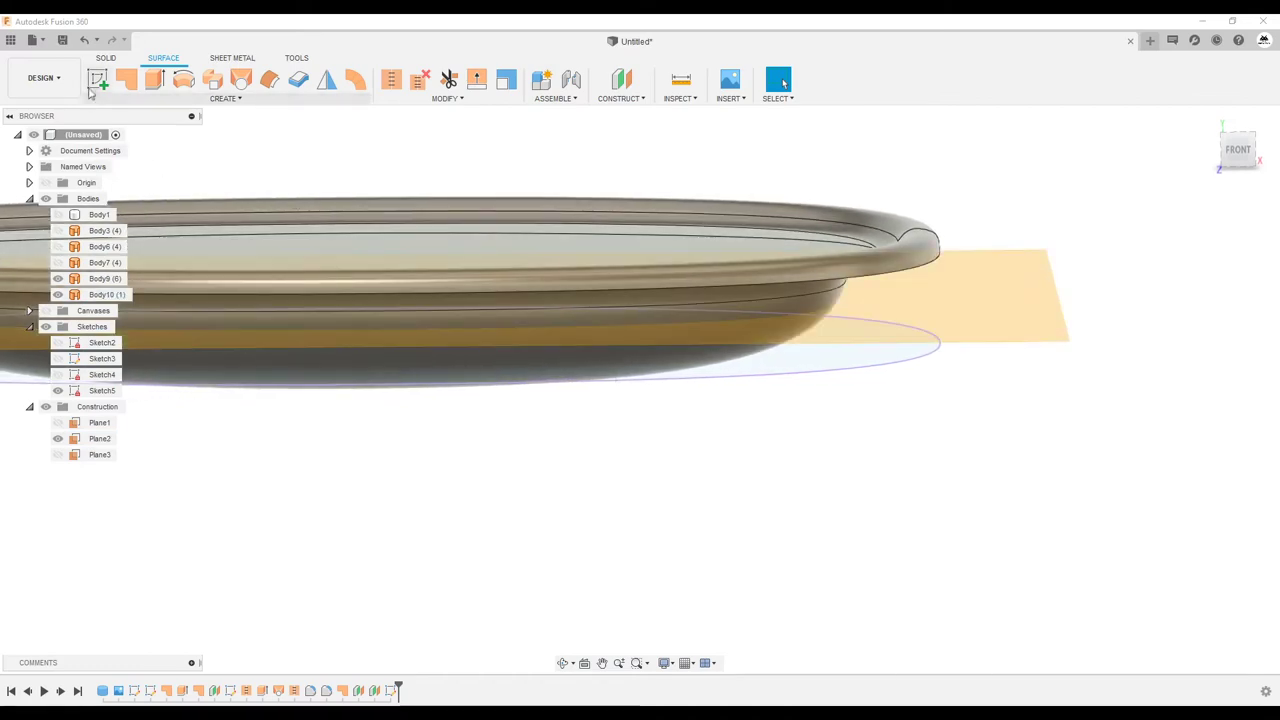
left_click(1028, 320)
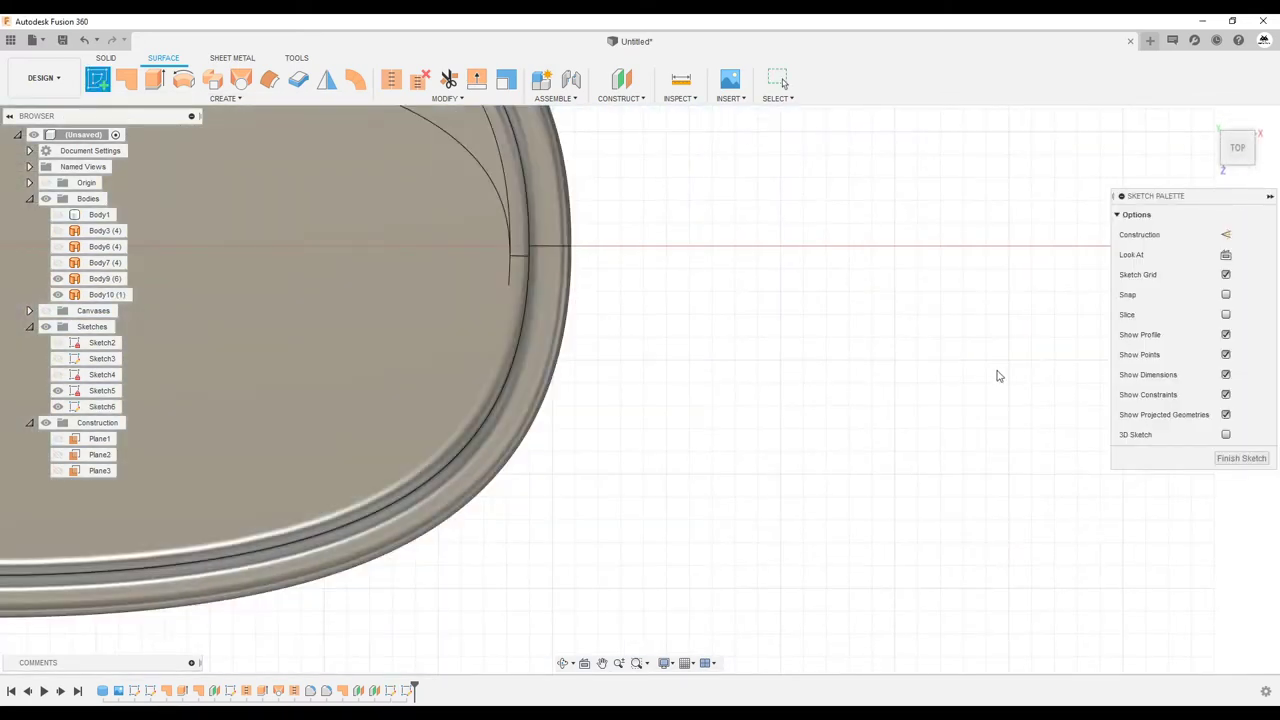
key("p")
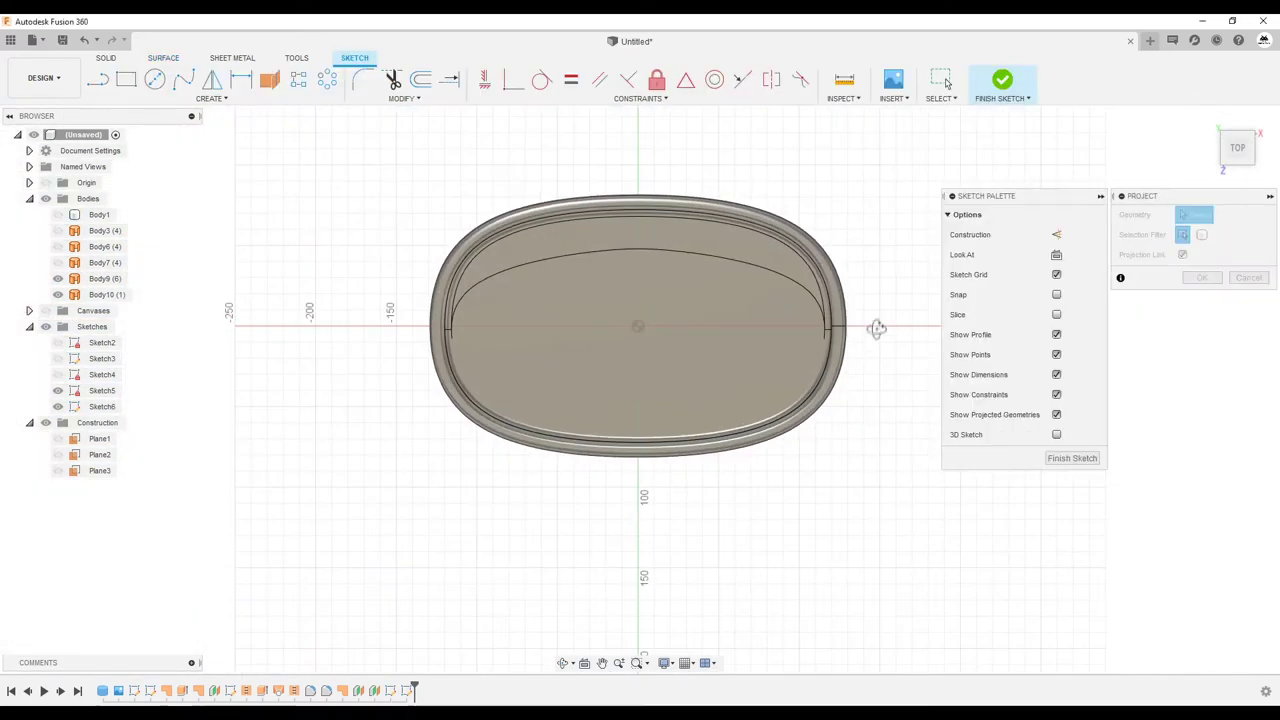
scroll(883, 294, "up", 3)
mouse_move(883, 294)
middle_mouse_down("shift")
mouse_move(835, 406)
mouse_move(870, 350)
middle_mouse_up("shift")
left_click(1199, 280)
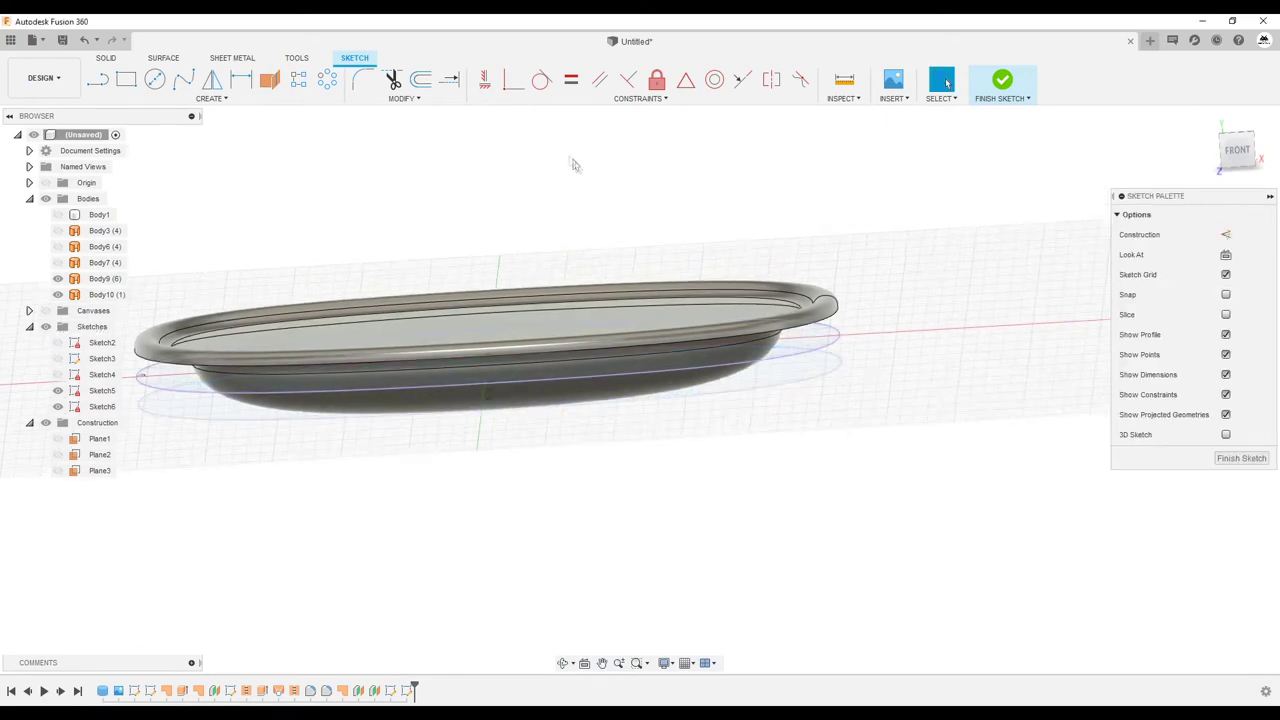
Step: Offset the projected oval in Sketch6 outward by 10 mm
left_click(421, 84)
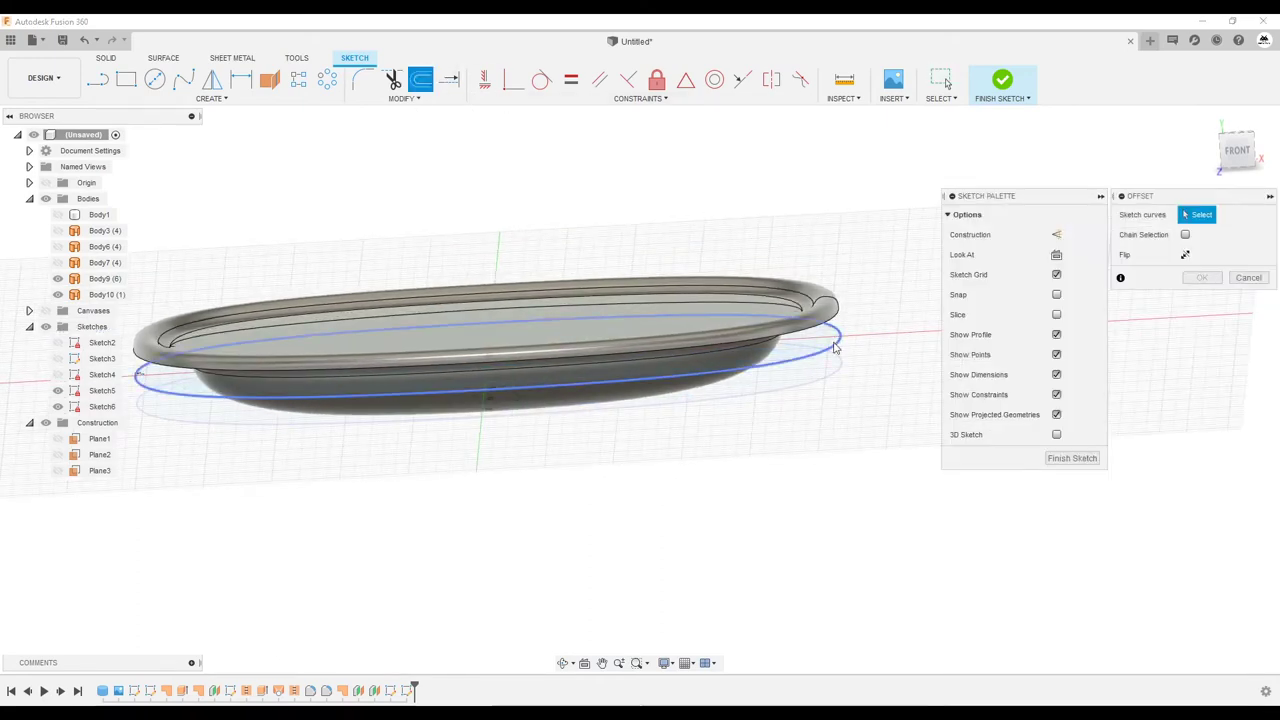
middle_click_drag(843, 344, 859, 362, "shift")
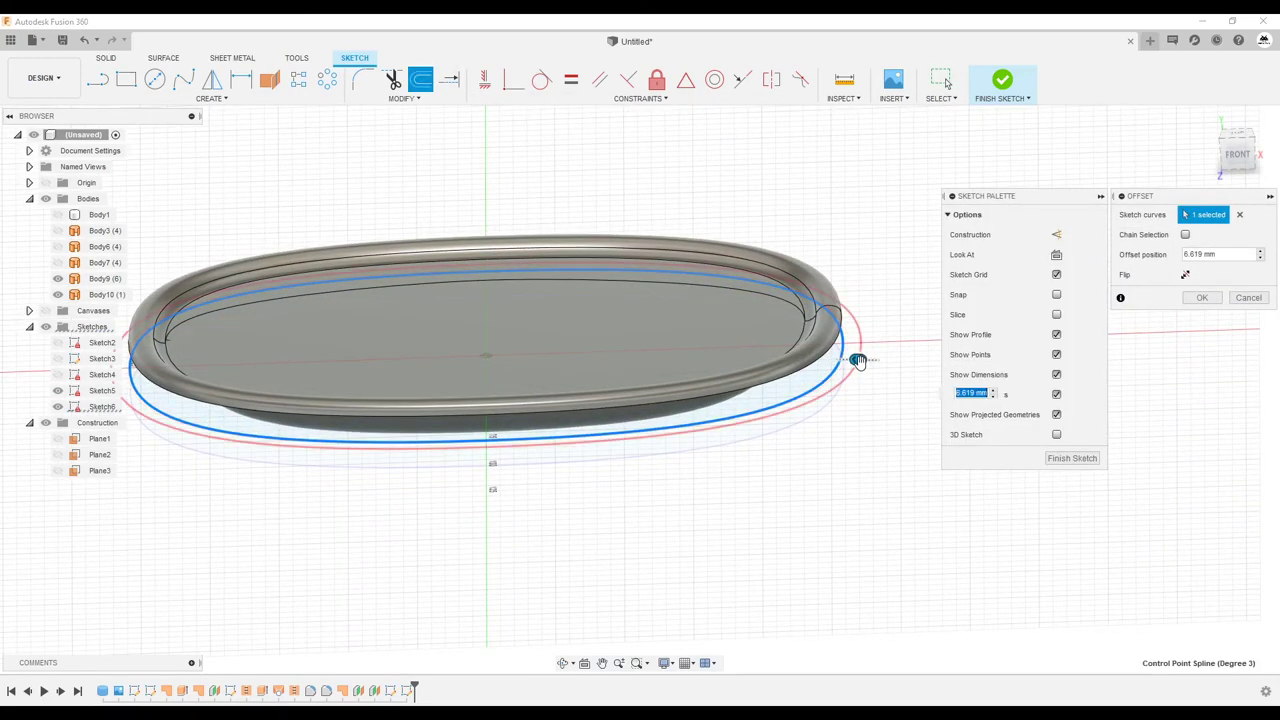
middle_click_drag(859, 362, 858, 360, "shift")
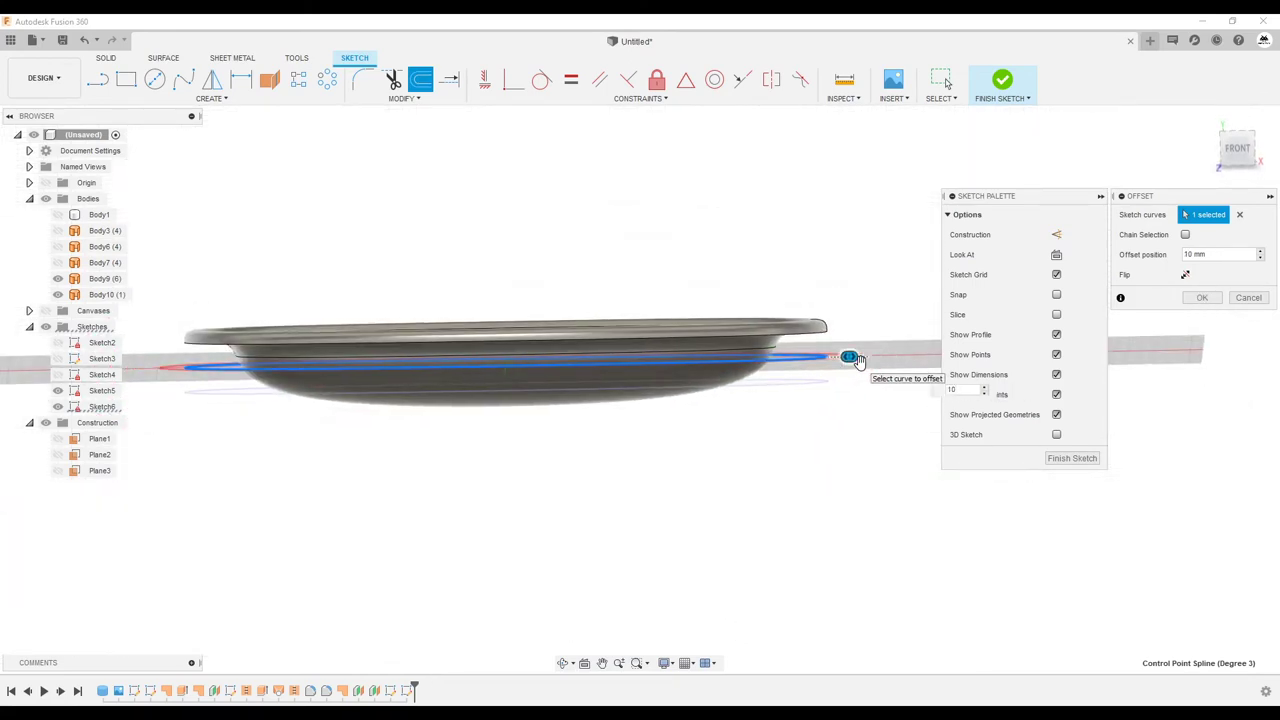
middle_click_drag(858, 360, 871, 371, "shift")
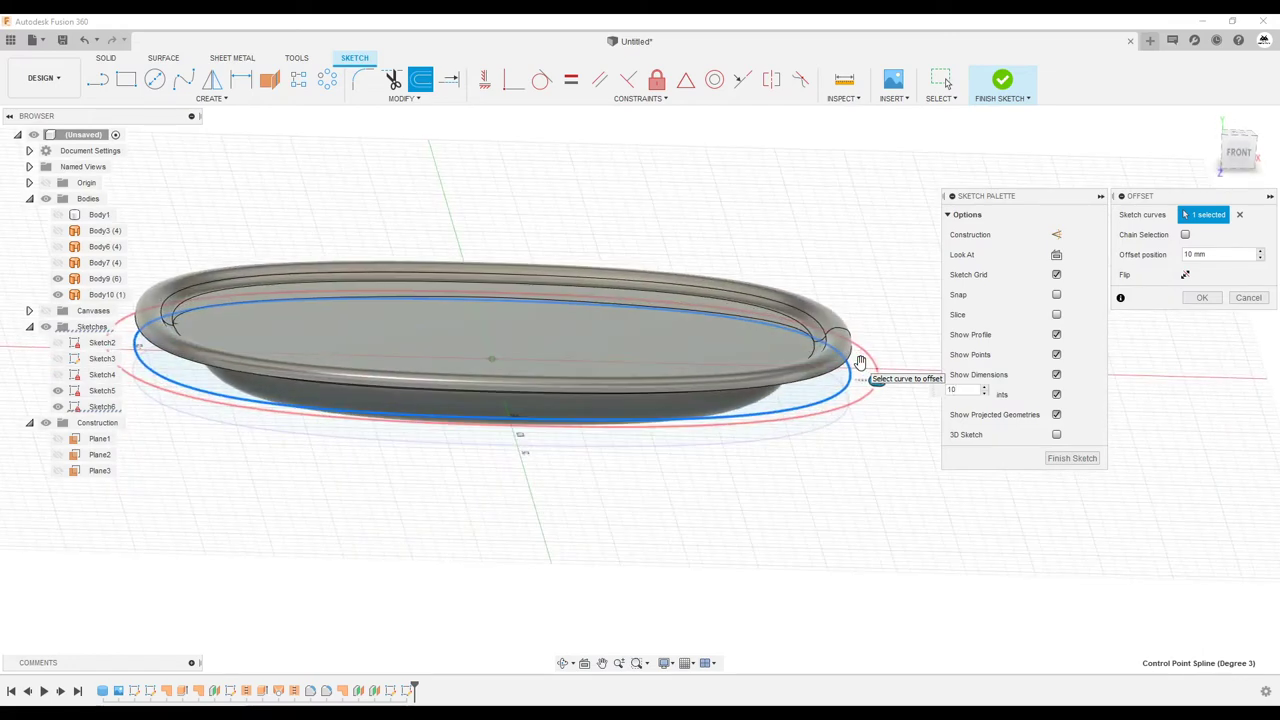
left_click(1204, 299)
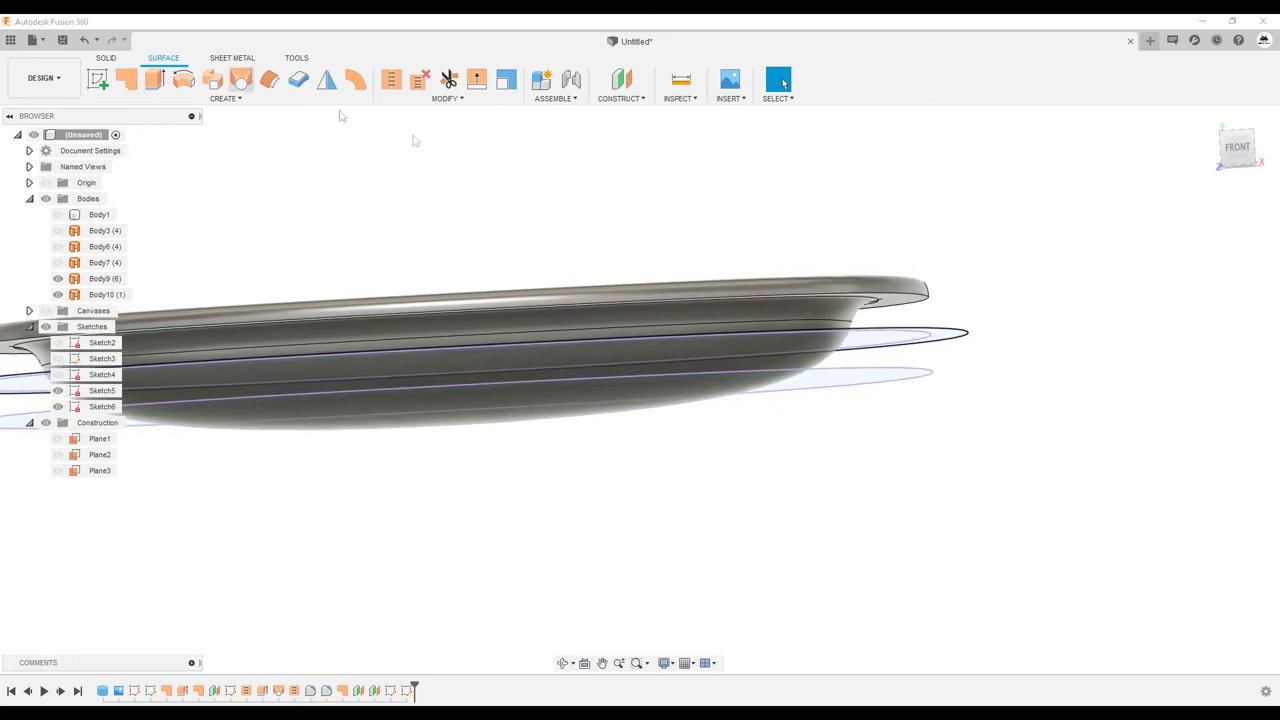
Step: Try lofting a rim body between the ellipse profiles, then undo the loft
left_click(241, 79)
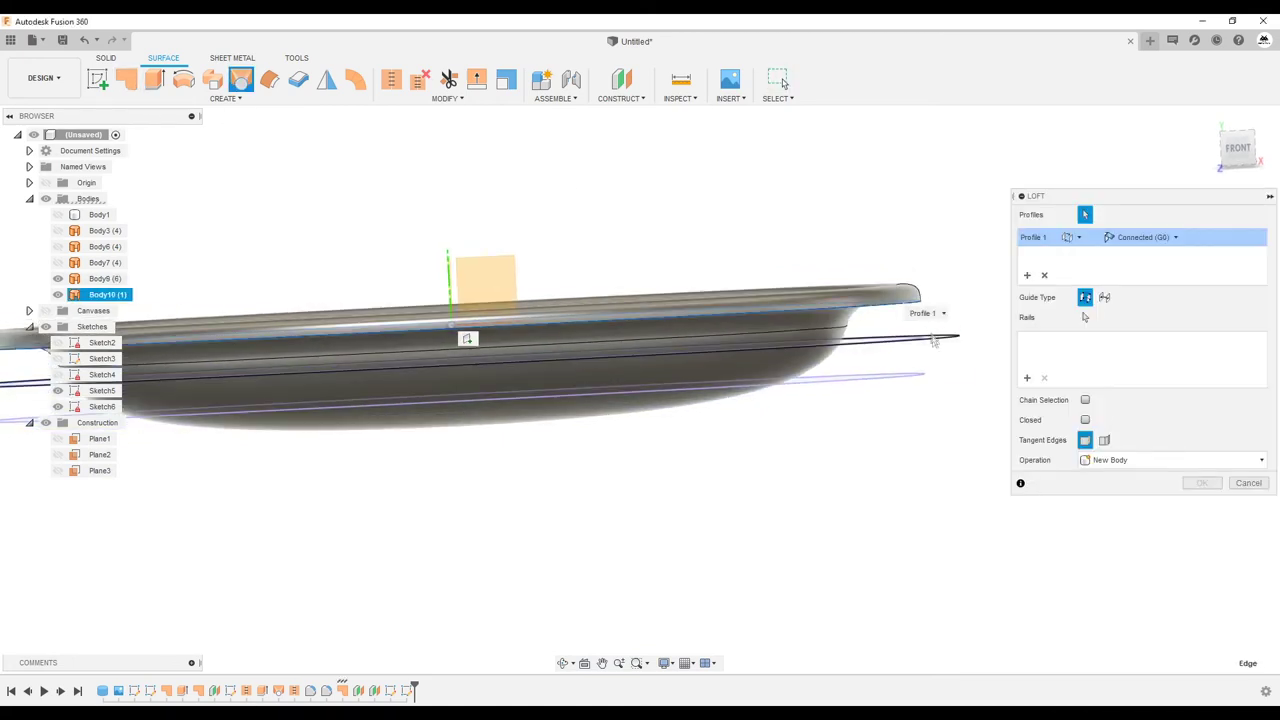
left_click(911, 379)
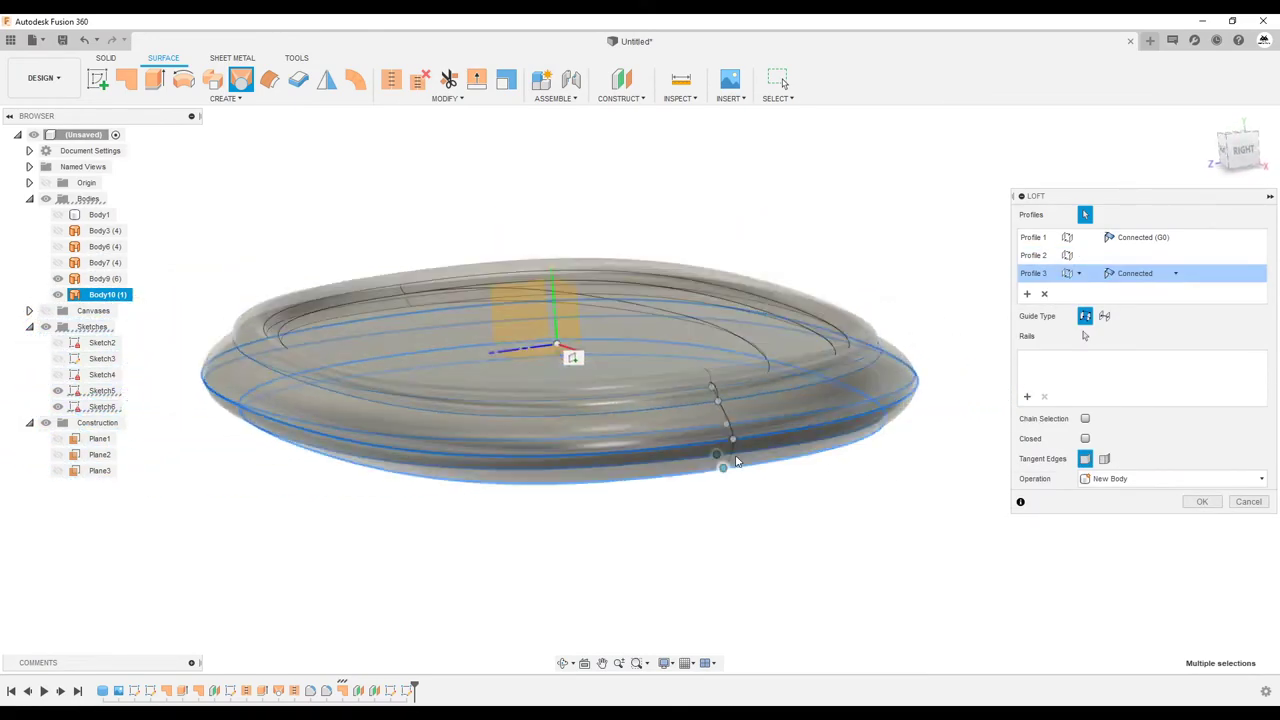
left_click(1248, 501)
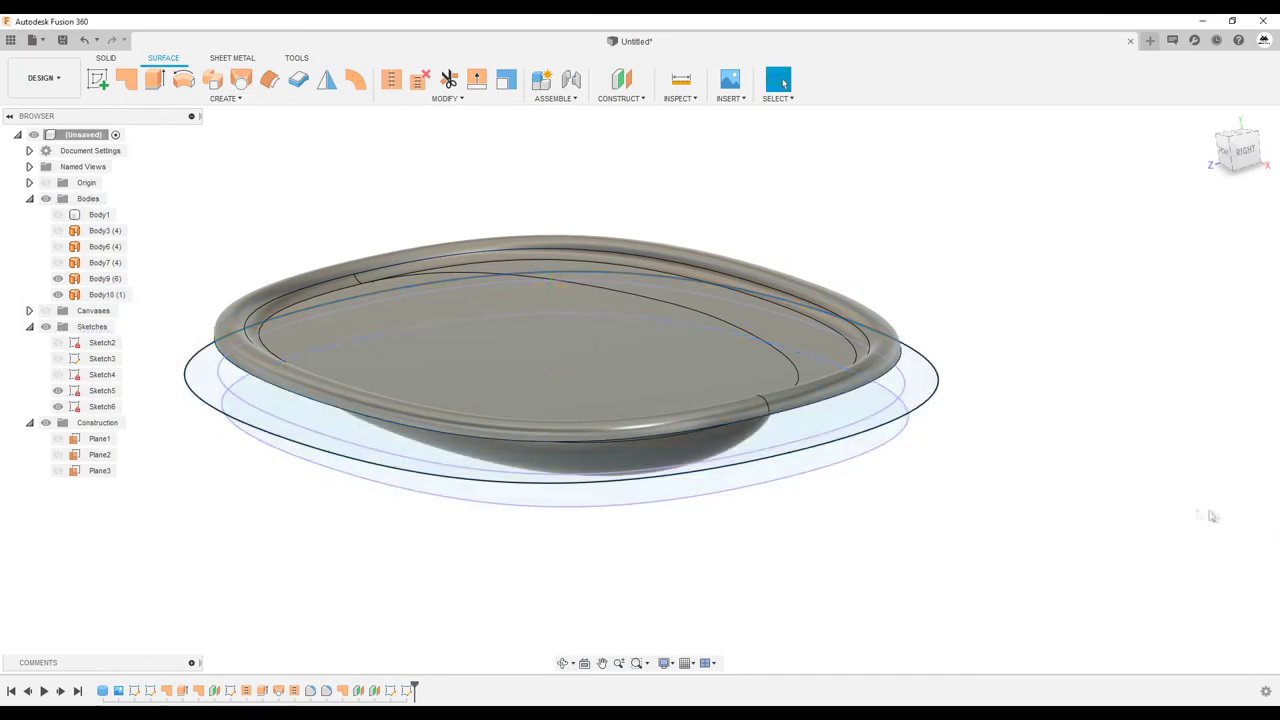
middle_click_drag(1215, 516, 608, 383, "shift")
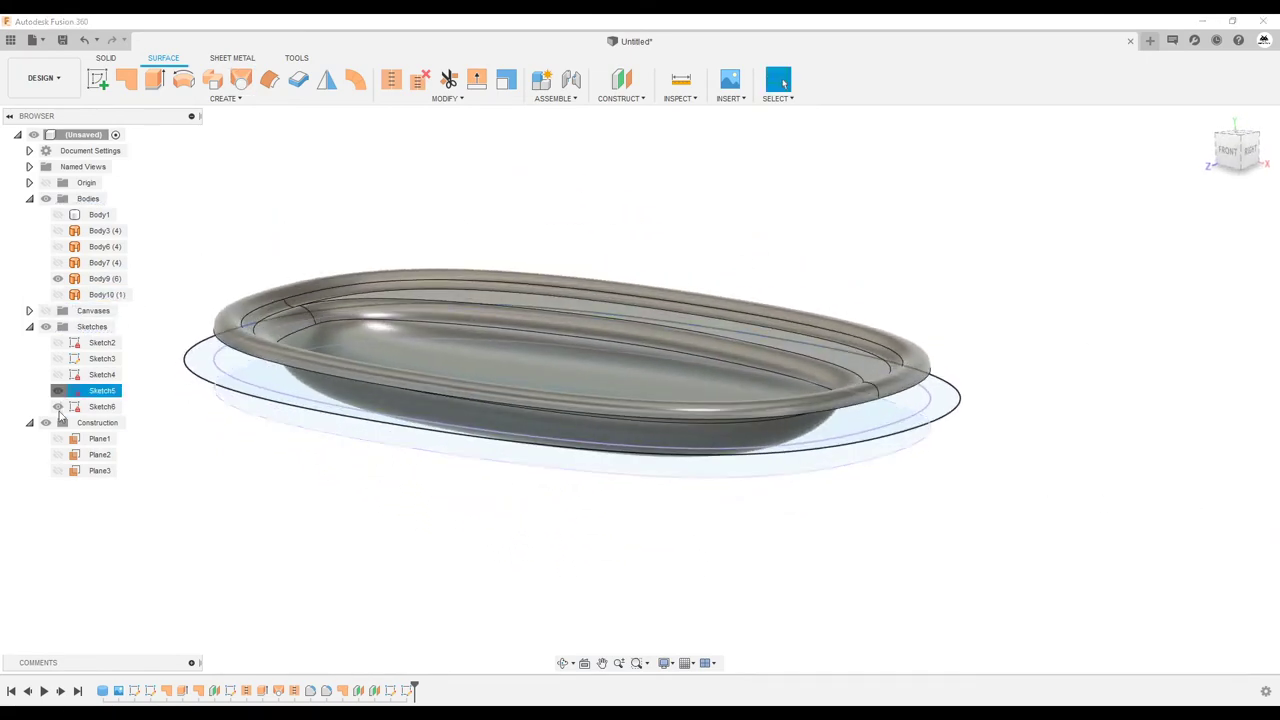
left_click(243, 82)
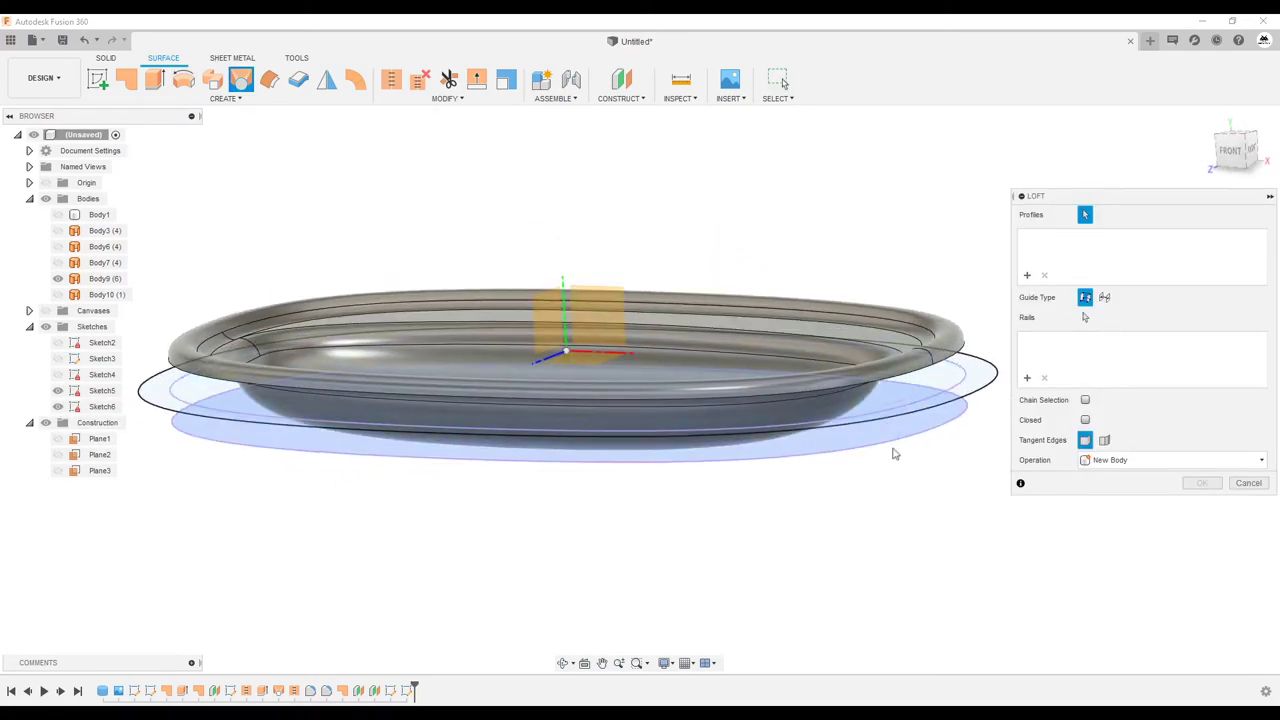
left_click(955, 417)
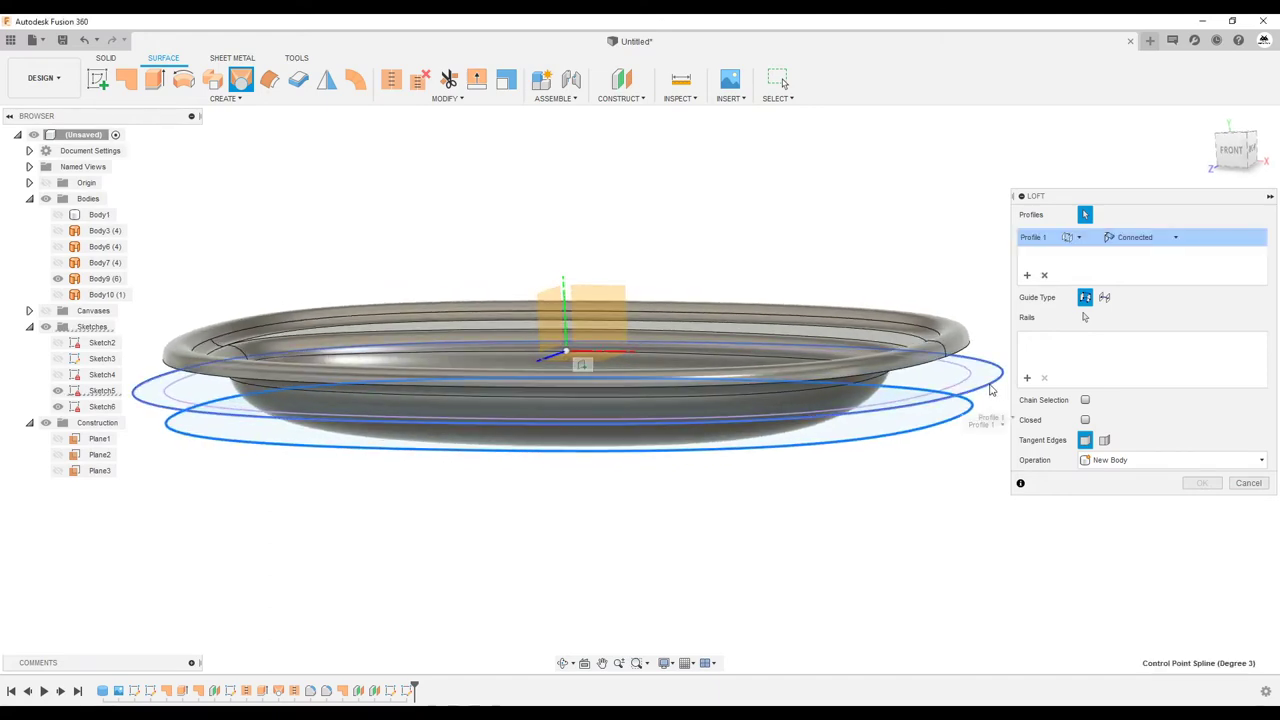
left_click(969, 360)
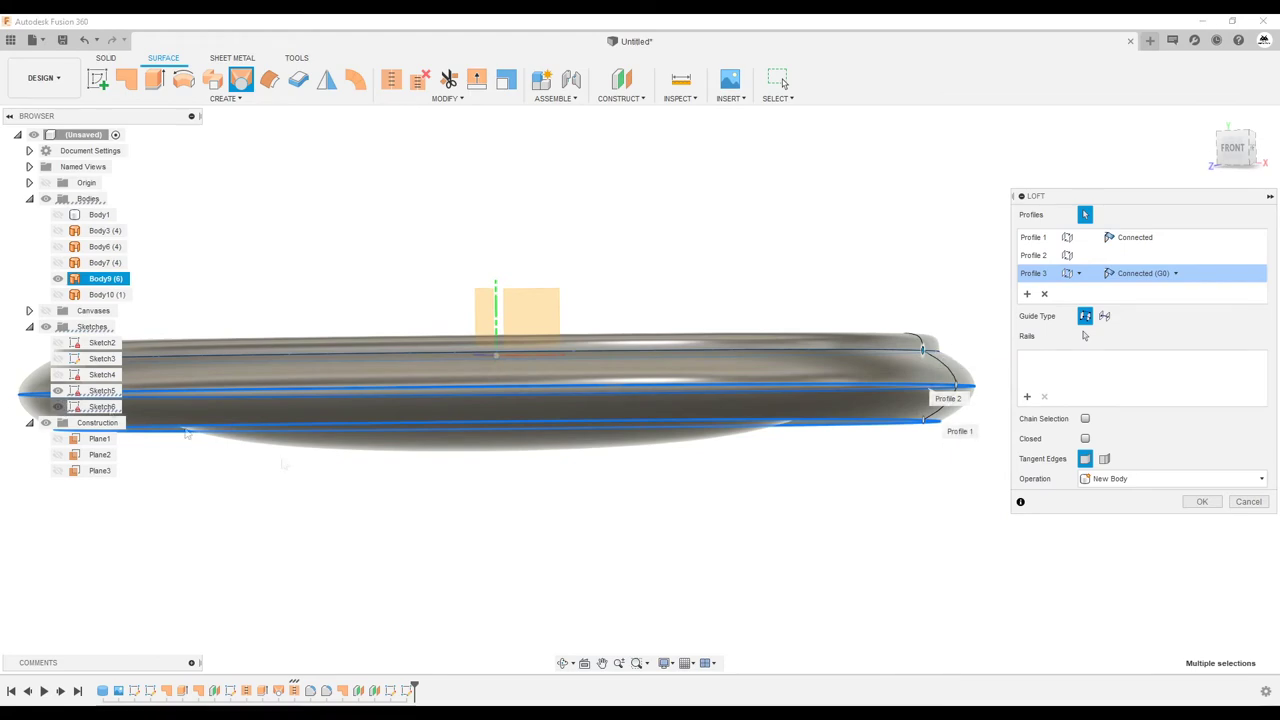
middle_click_drag(817, 608, 810, 604, "shift")
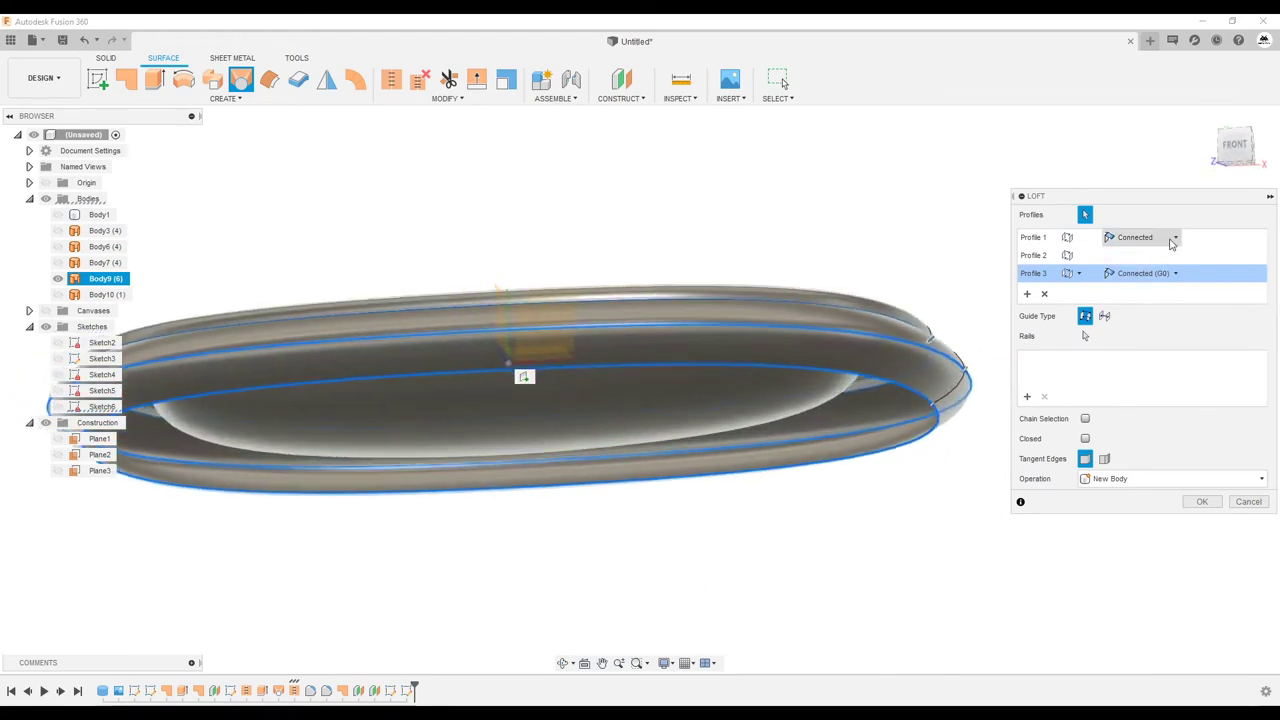
left_click(1175, 239)
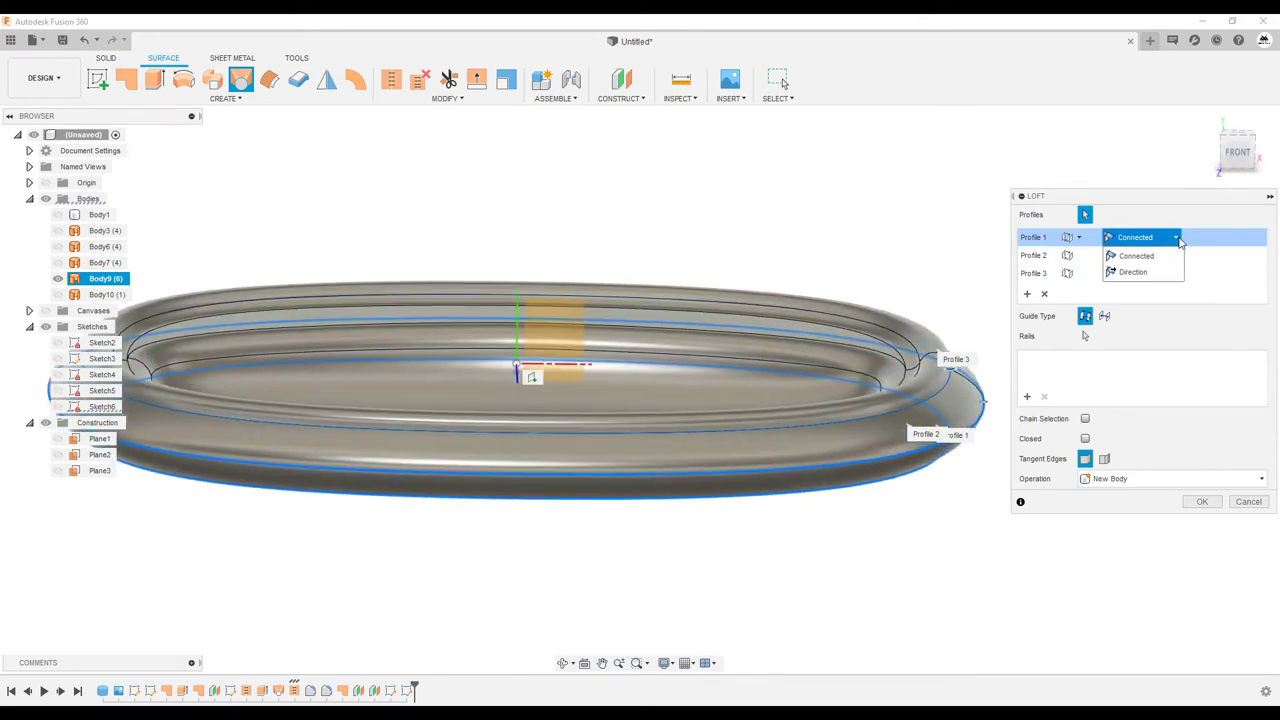
left_click(1203, 502)
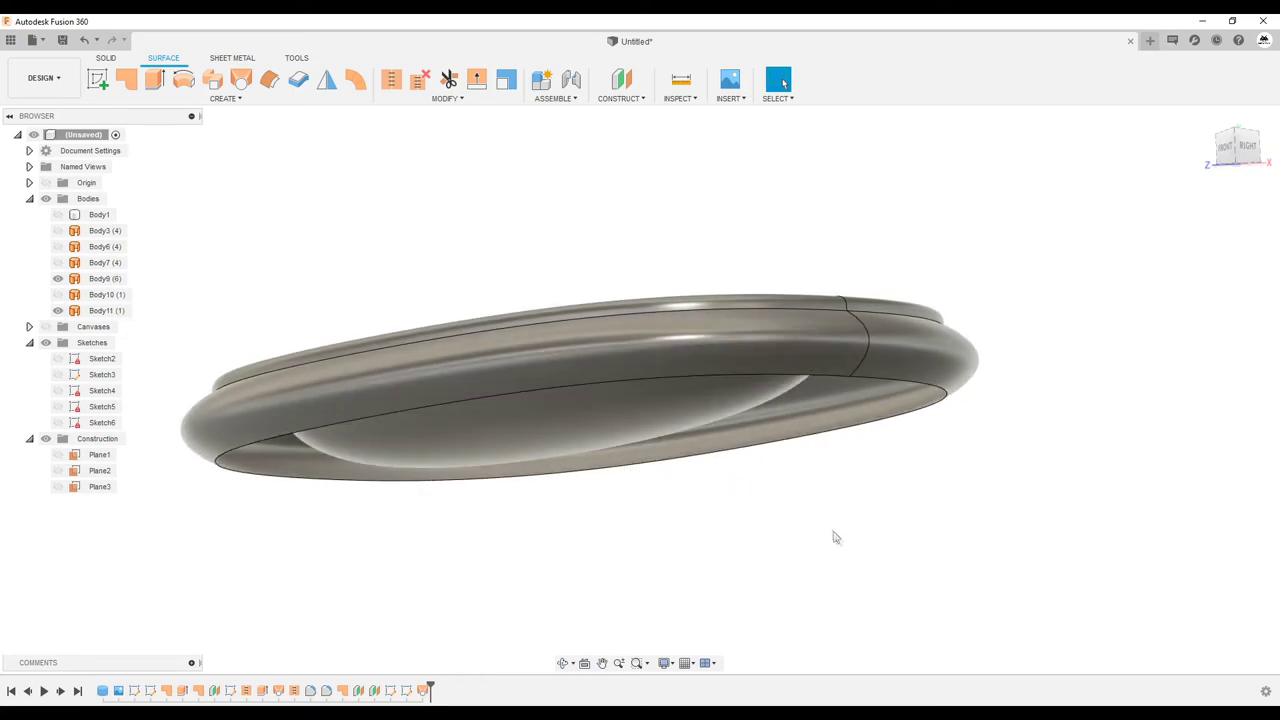
key("ctrl+z")
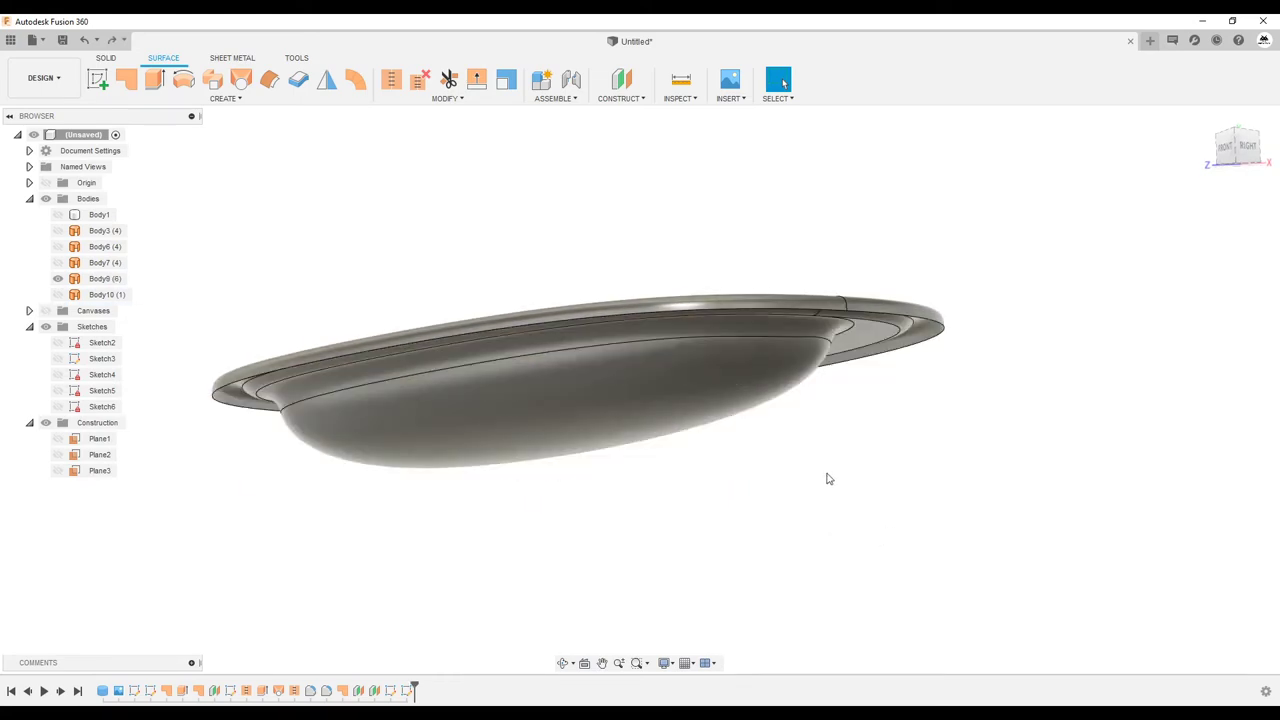
Step: Show Body10 and the Sketch5 outline while hiding the Body9 dish surfaces
left_click(59, 295)
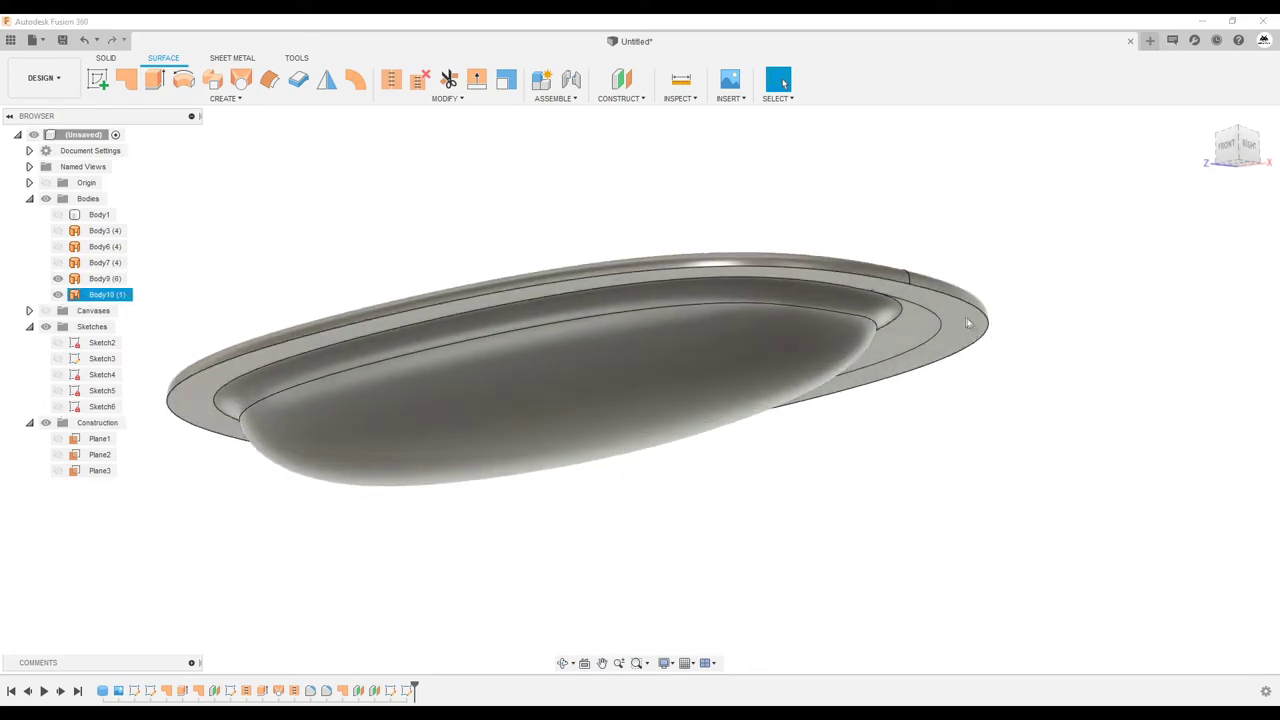
left_click(100, 278)
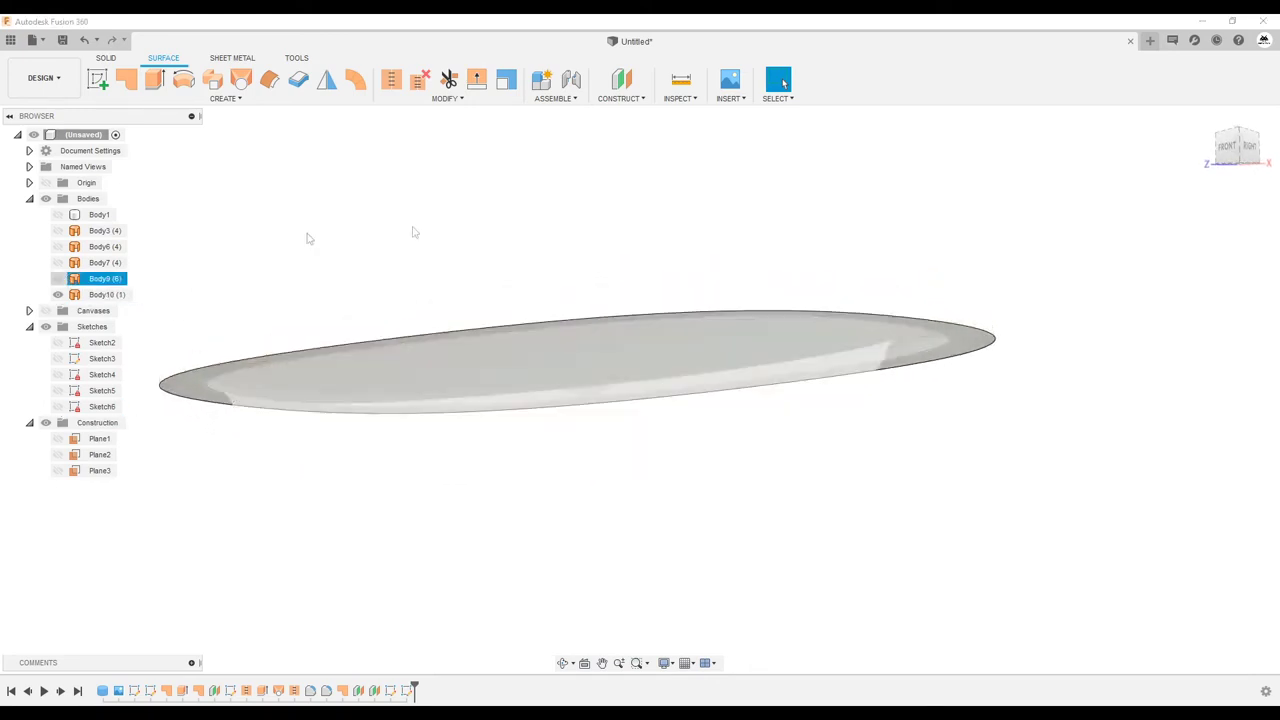
left_click(412, 232)
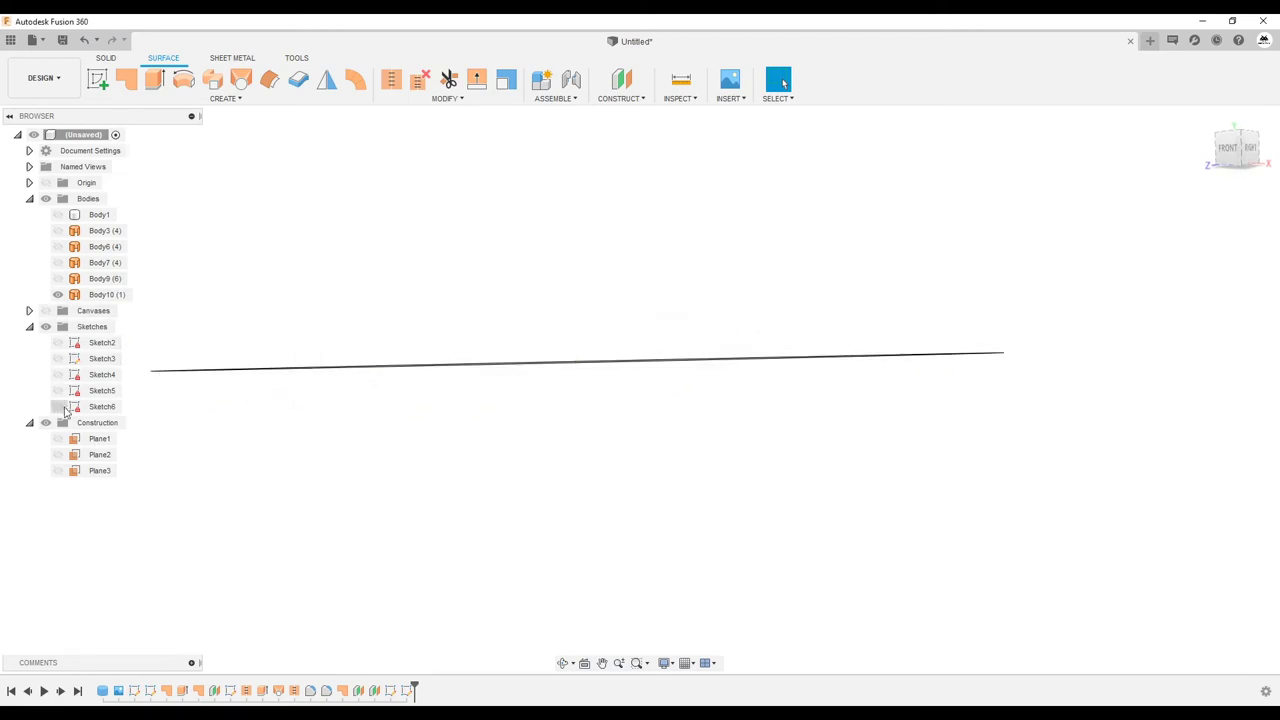
left_click(58, 391)
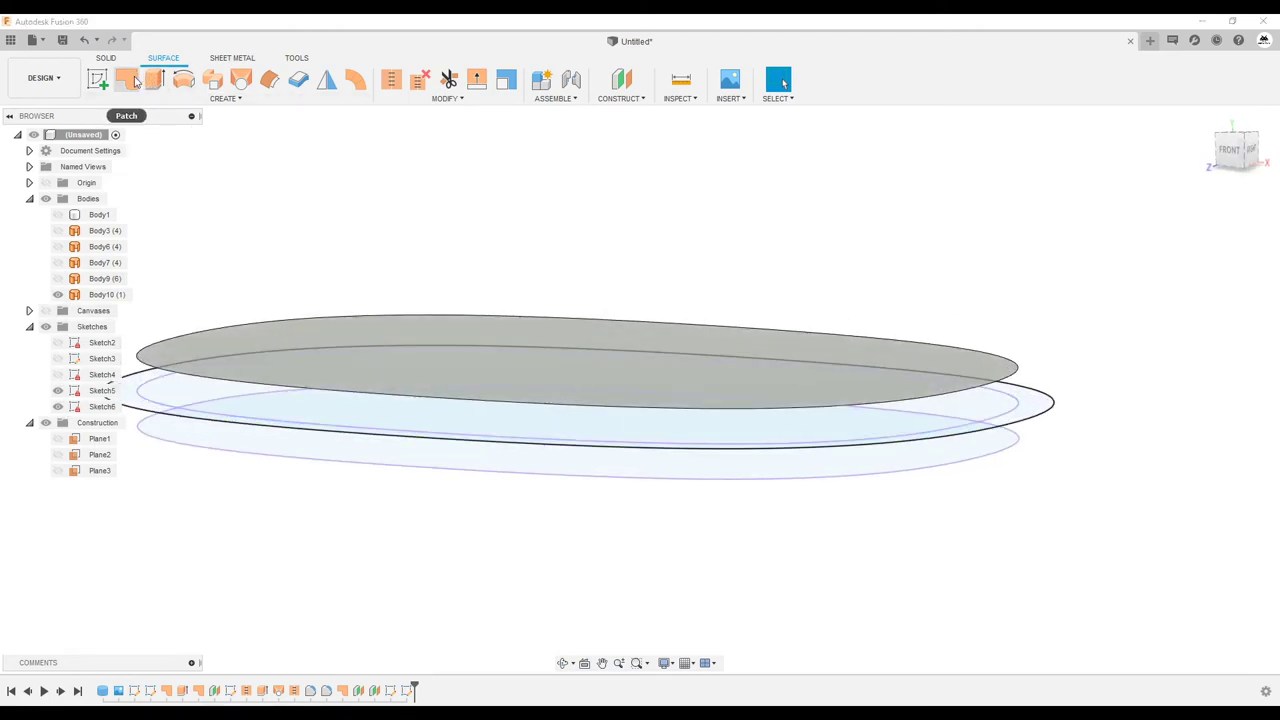
Step: Fill the lower ellipse with a flat patch surface
left_click(136, 80)
left_click(983, 463)
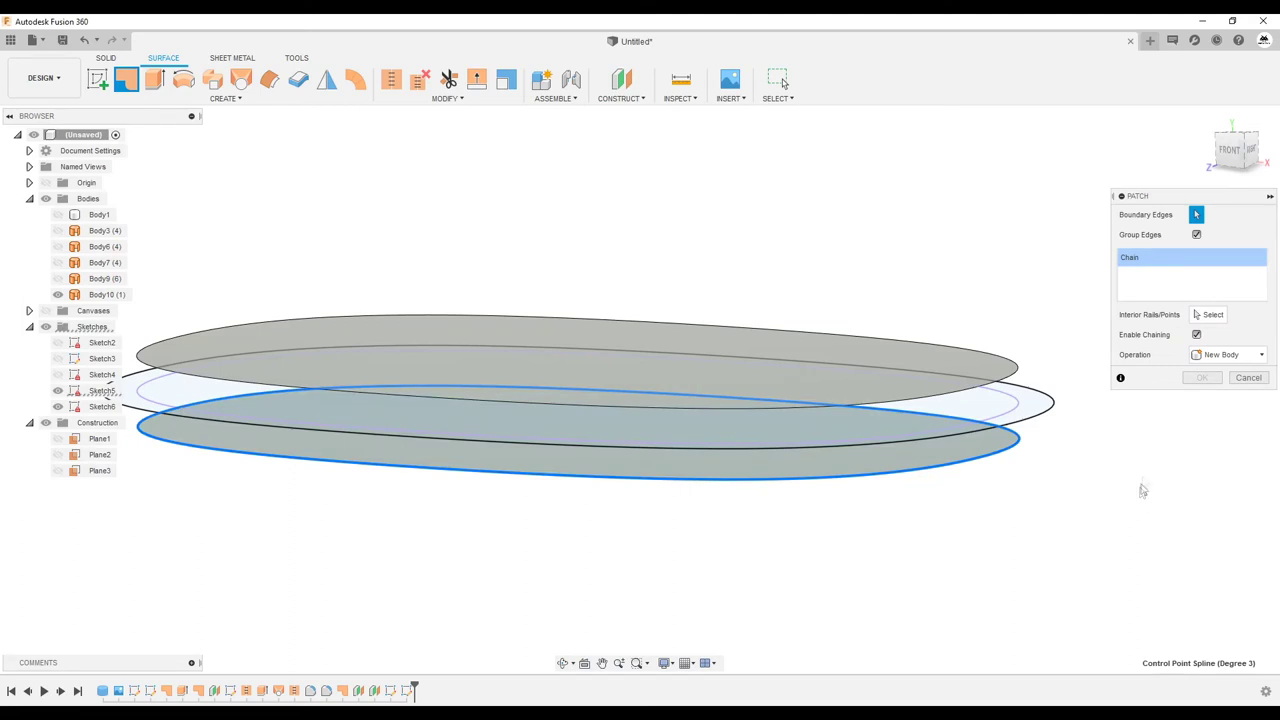
left_click(1199, 380)
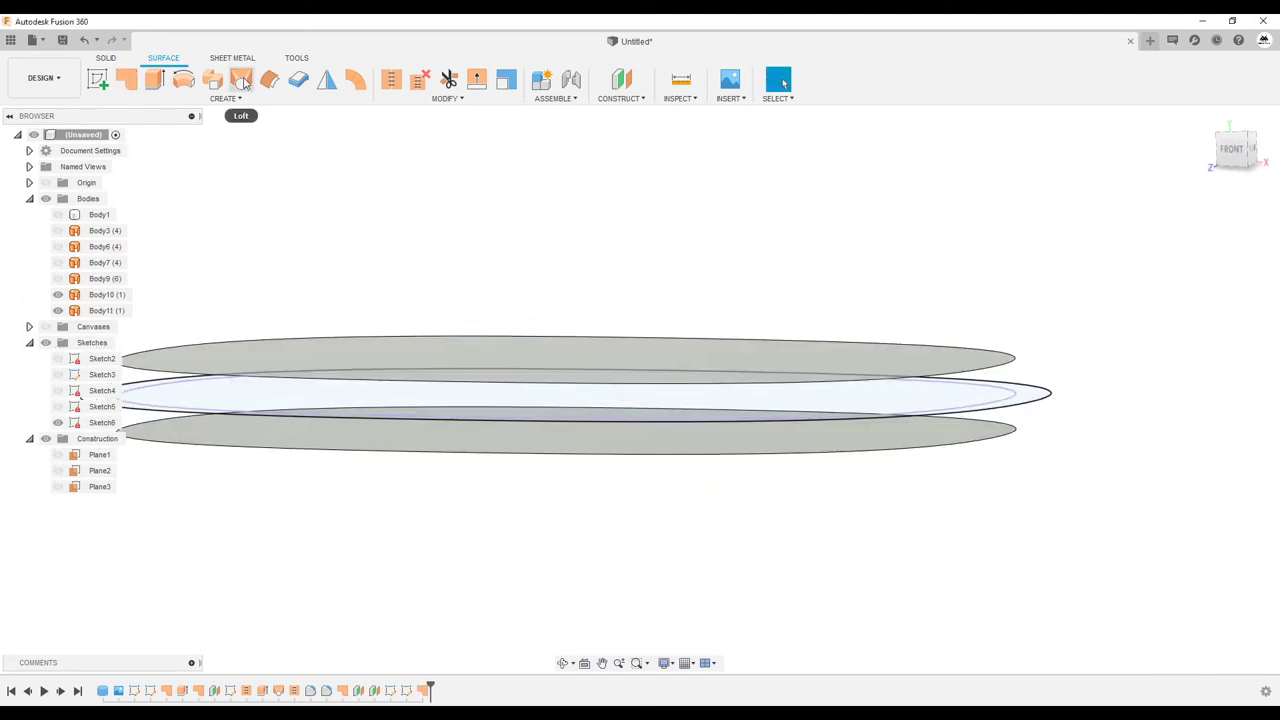
Step: Loft the three ellipses into a rounded rim band with Curvature (G2) end continuity
left_click(241, 80)
left_click(980, 367)
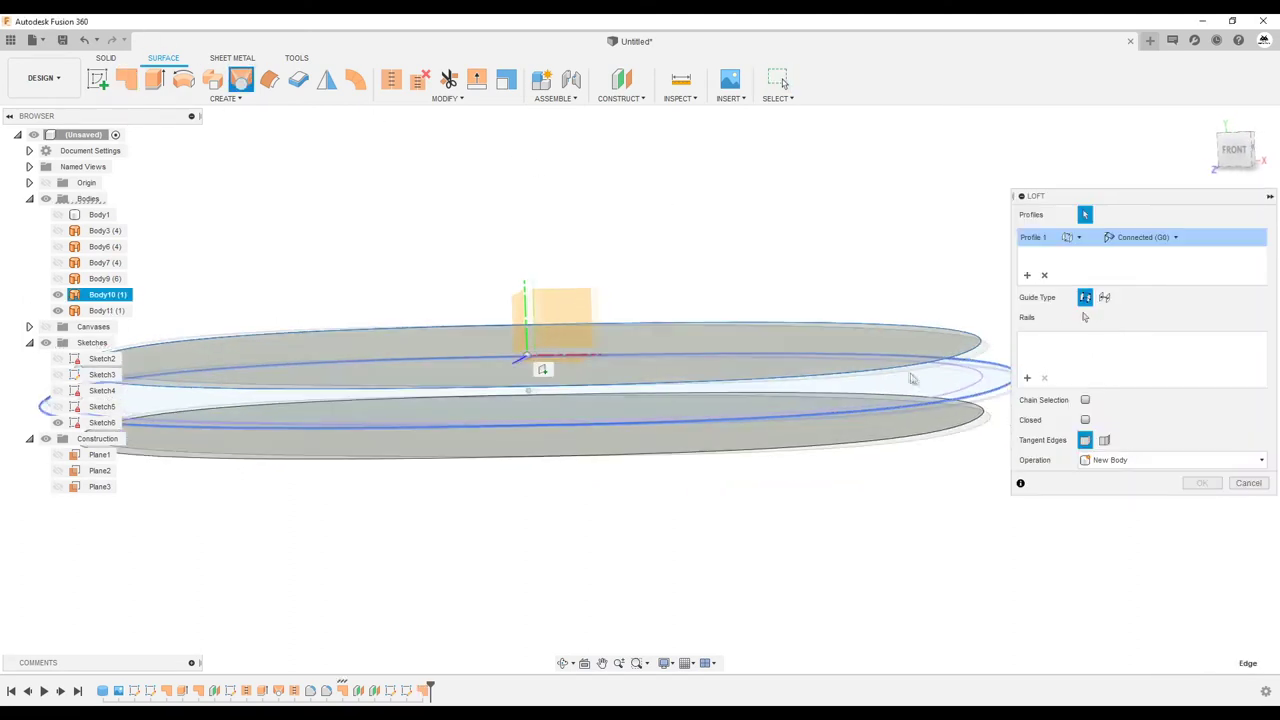
left_click(976, 420)
left_click(972, 352)
left_click(1176, 239)
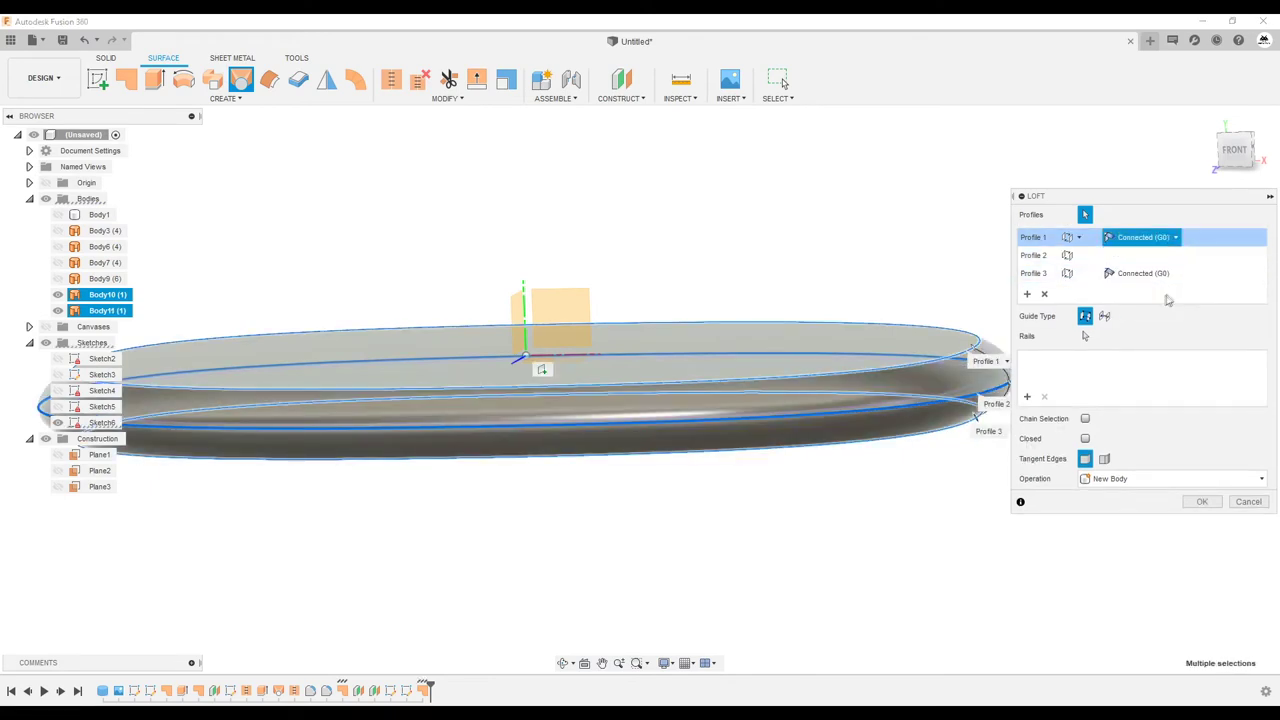
left_click(1177, 276)
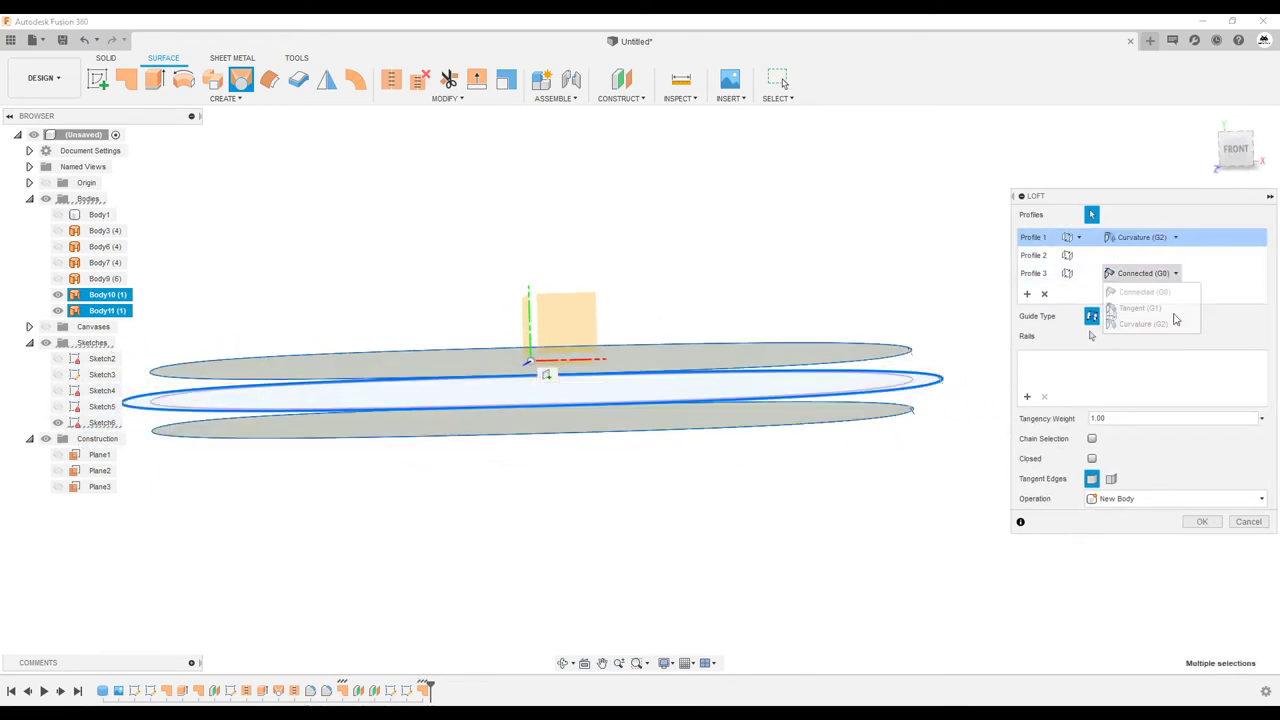
left_click(1163, 333)
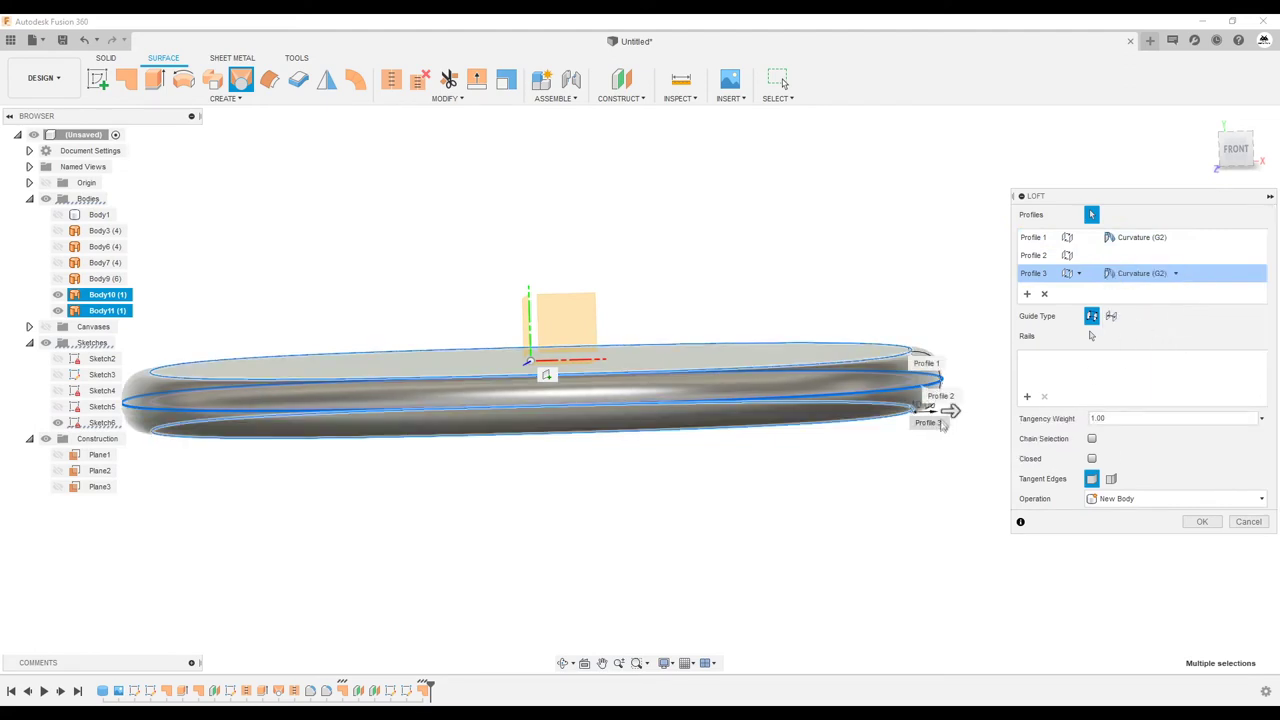
scroll(930, 408, "up", 3)
scroll(898, 370, "up", 3)
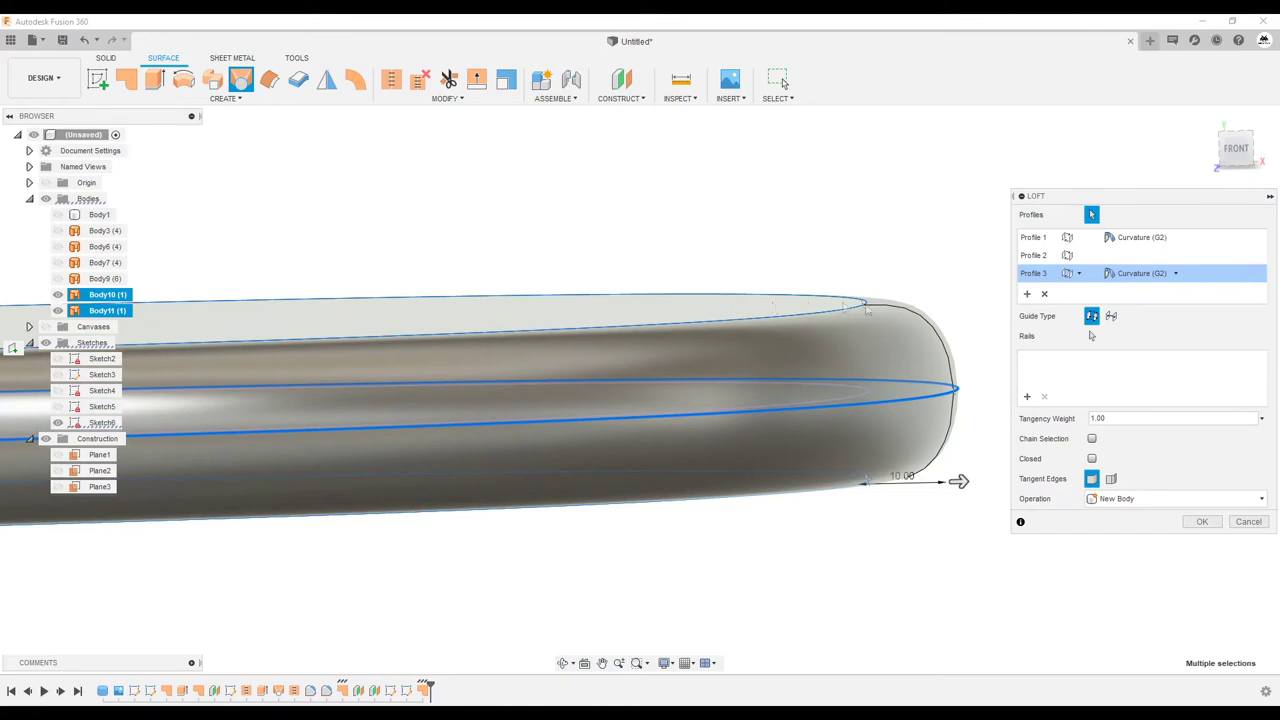
mouse_move(815, 307)
middle_mouse_down("shift")
mouse_move(836, 573)
mouse_move(855, 465)
mouse_move(880, 520)
middle_mouse_up("shift")
left_click(1202, 521)
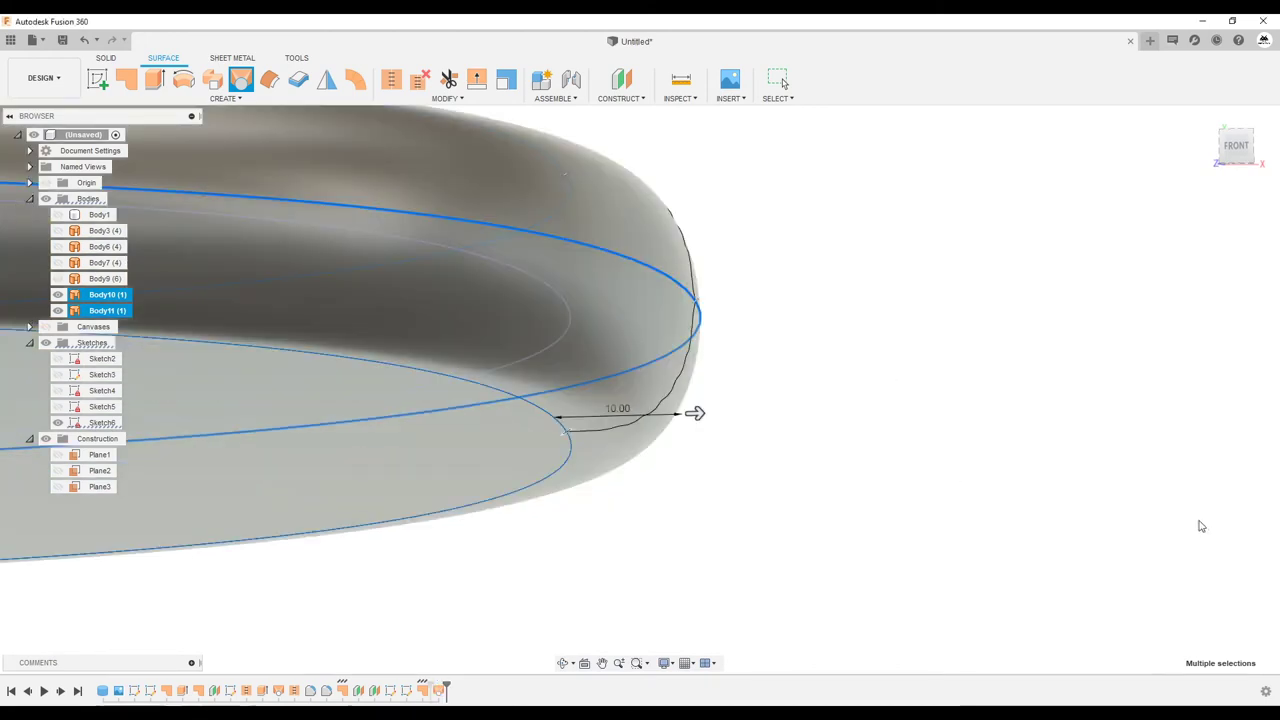
middle_click_drag(1152, 494, 683, 178, "shift")
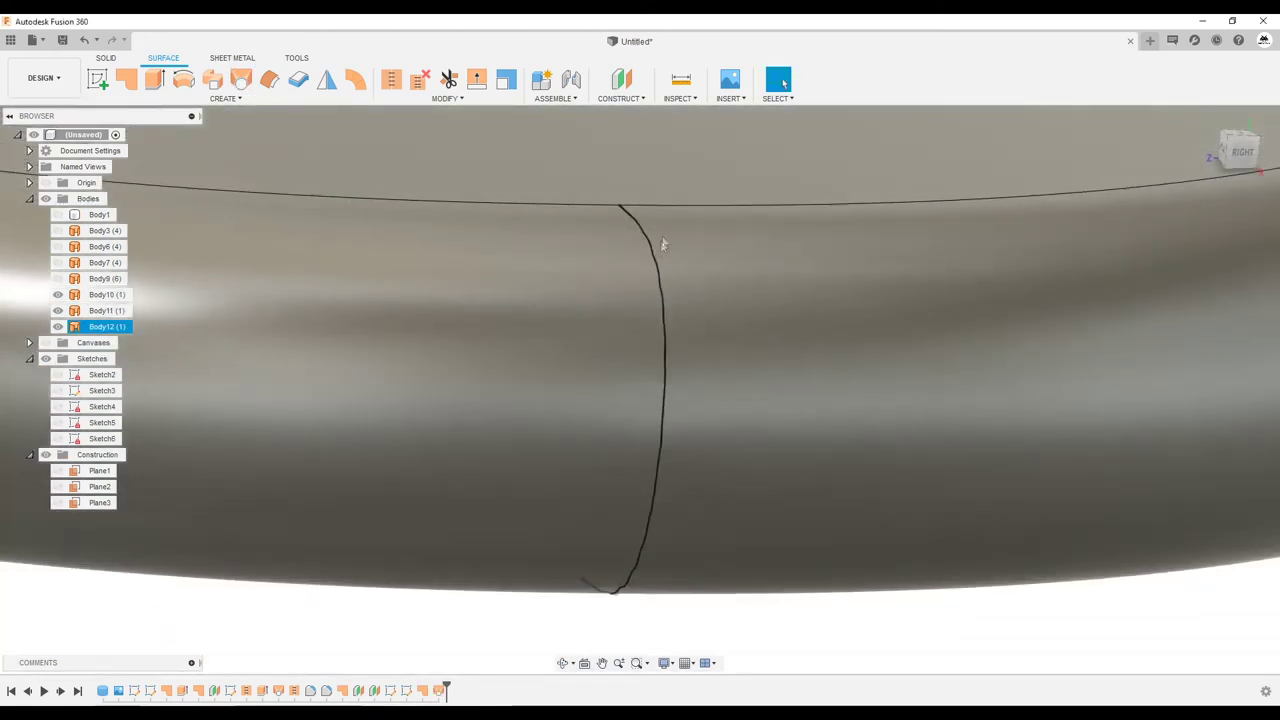
Step: Run a Zebra Analysis on the new Body12 rim and inspect its seam
middle_click_drag(683, 178, 666, 243, "shift")
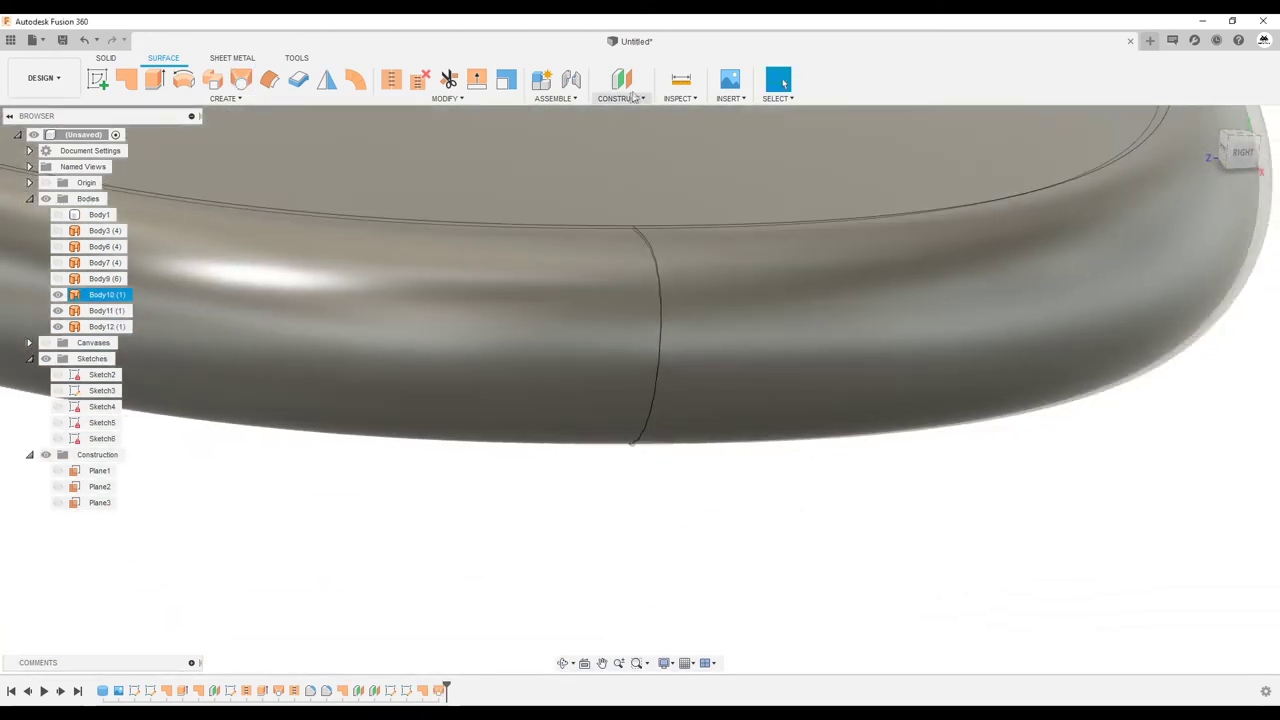
left_click(694, 100)
left_click(688, 166)
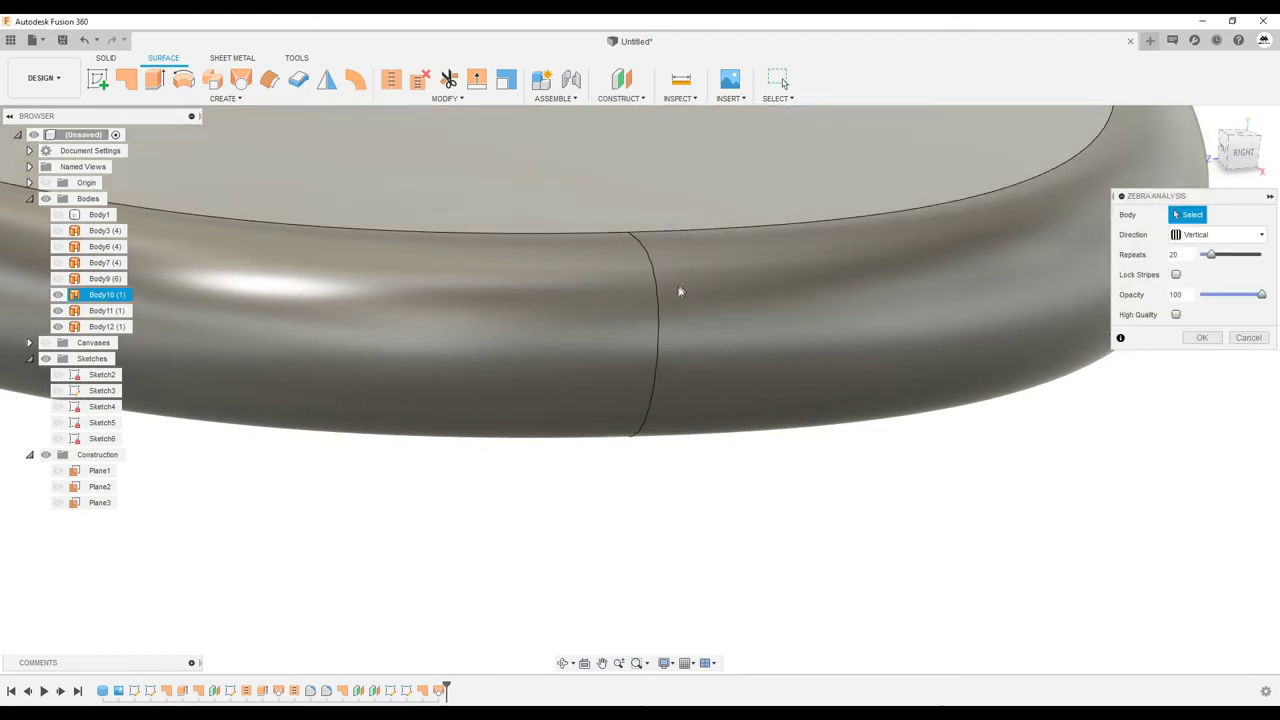
left_click(629, 316)
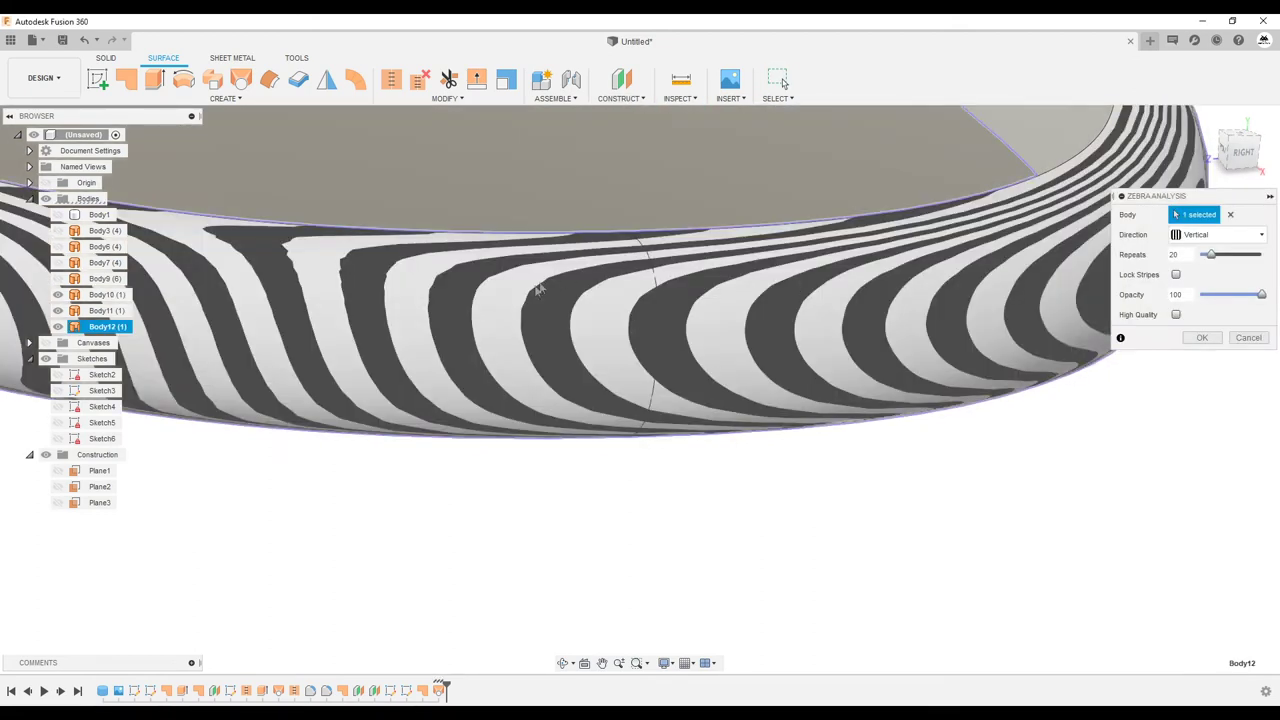
scroll(660, 284, "up", 3)
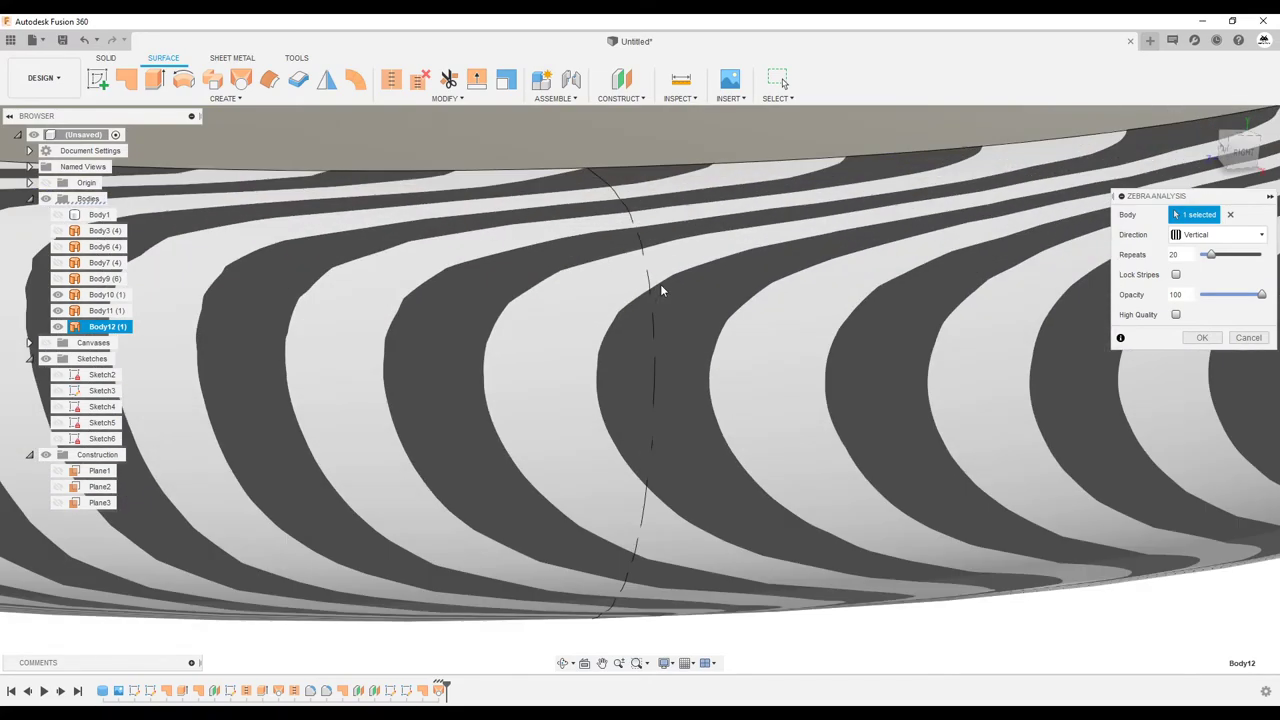
scroll(743, 354, "down", 2)
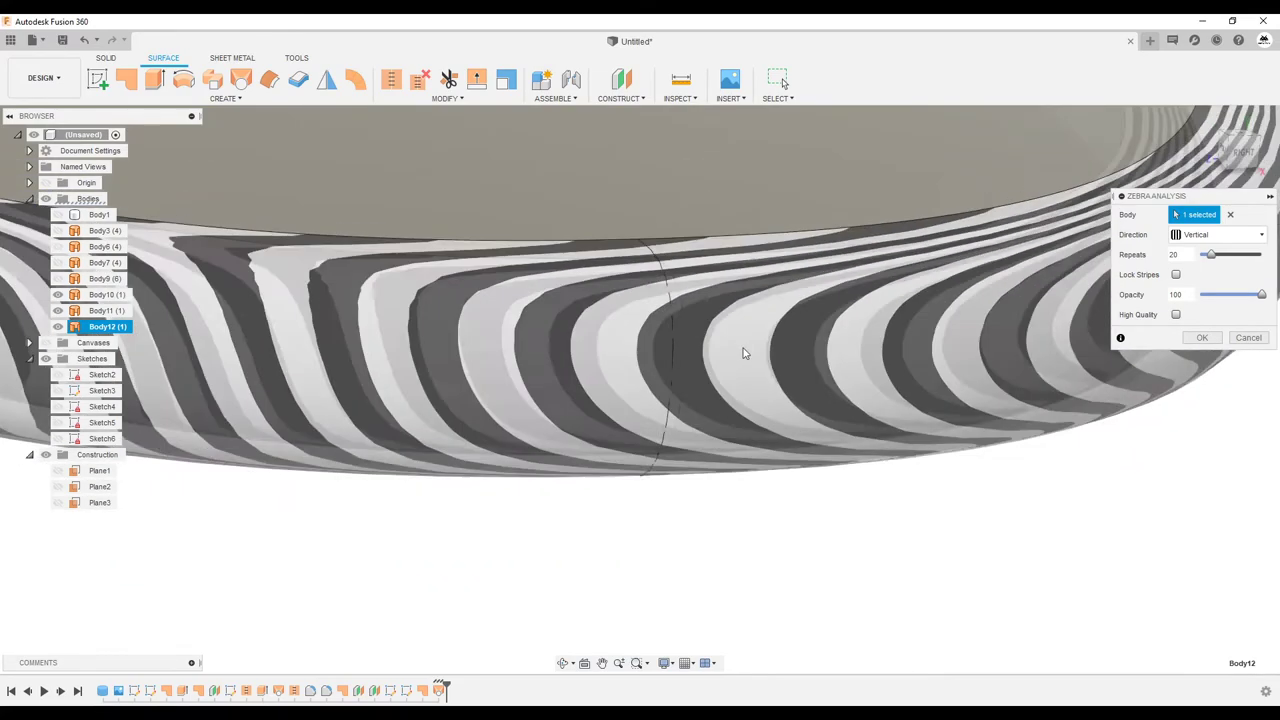
scroll(651, 350, "down", 2)
scroll(654, 349, "down", 2)
scroll(646, 350, "down", 2)
scroll(760, 350, "up", 2)
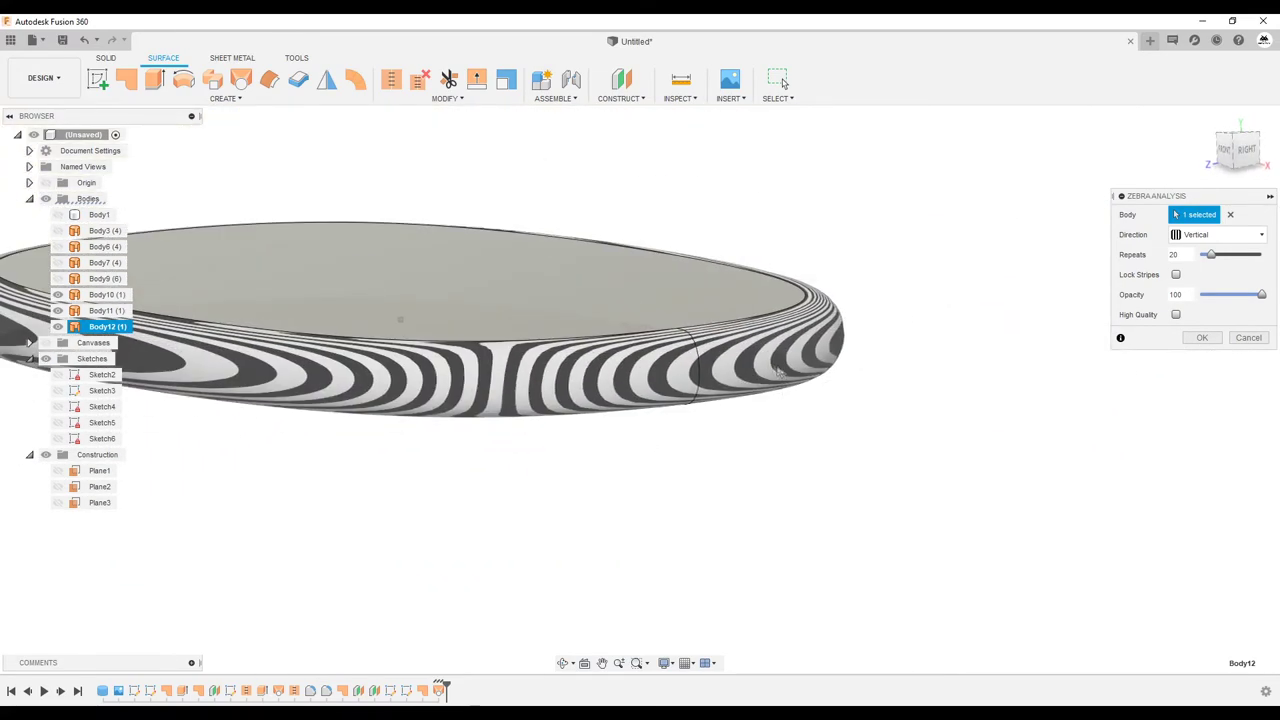
scroll(900, 348, "up", 2)
scroll(1040, 346, "up", 2)
scroll(1026, 349, "up", 3)
scroll(706, 349, "up", 2)
scroll(640, 369, "up", 1)
scroll(577, 303, "up", 1)
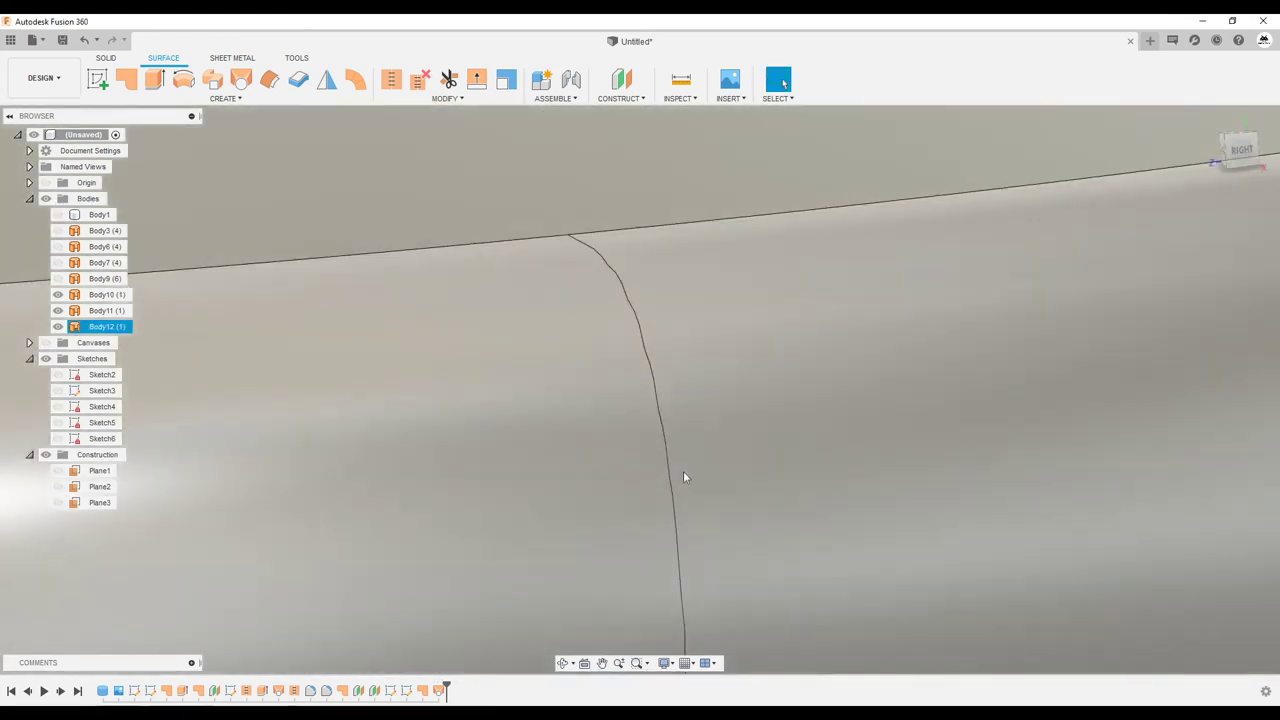
mouse_move(567, 270)
middle_mouse_down("shift")
mouse_move(582, 200)
mouse_move(674, 464)
mouse_move(622, 378)
mouse_move(852, 219)
mouse_move(829, 297)
mouse_move(551, 263)
mouse_move(459, 304)
mouse_move(120, 328)
middle_mouse_up("shift")
scroll(851, 219, "down", 5)
scroll(556, 262, "up", 2)
scroll(556, 262, "down", 3)
Step: Show the Body9 bowl surface again beside the rim
left_click(434, 297)
scroll(675, 539, "down", 3)
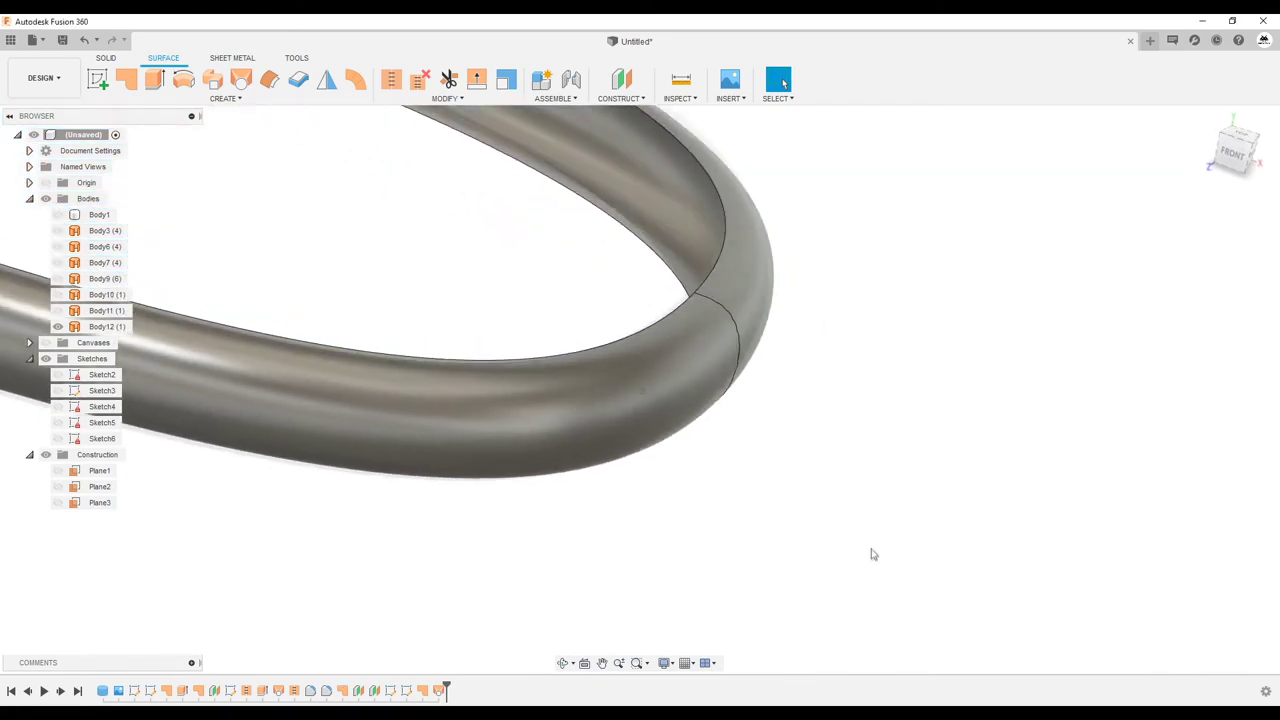
middle_click_drag(871, 557, 379, 397, "shift")
scroll(379, 397, "up", 3)
left_click(379, 397)
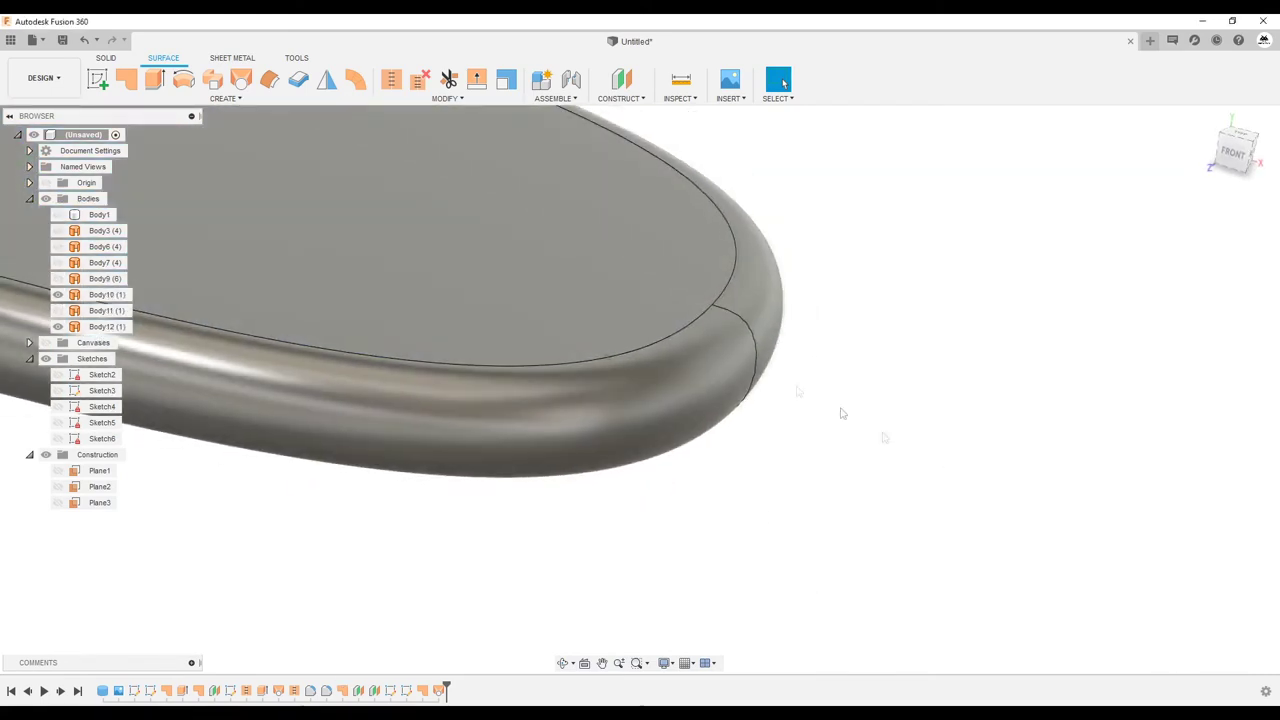
left_click(58, 278)
mouse_move(400, 450)
middle_mouse_down("shift")
mouse_move(983, 491)
mouse_move(470, 150)
middle_mouse_up("shift")
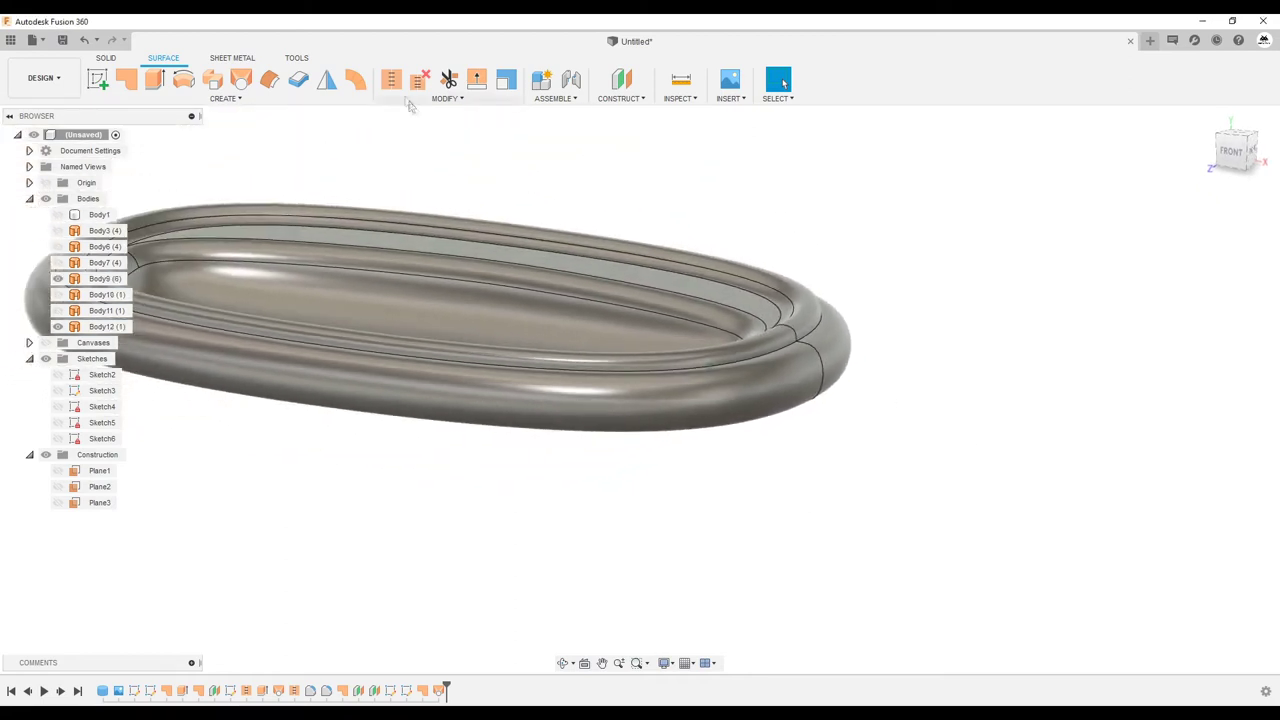
Step: Stitch the Body9 bowl and Body12 rim surfaces into one body
left_click(391, 78)
left_click(783, 358)
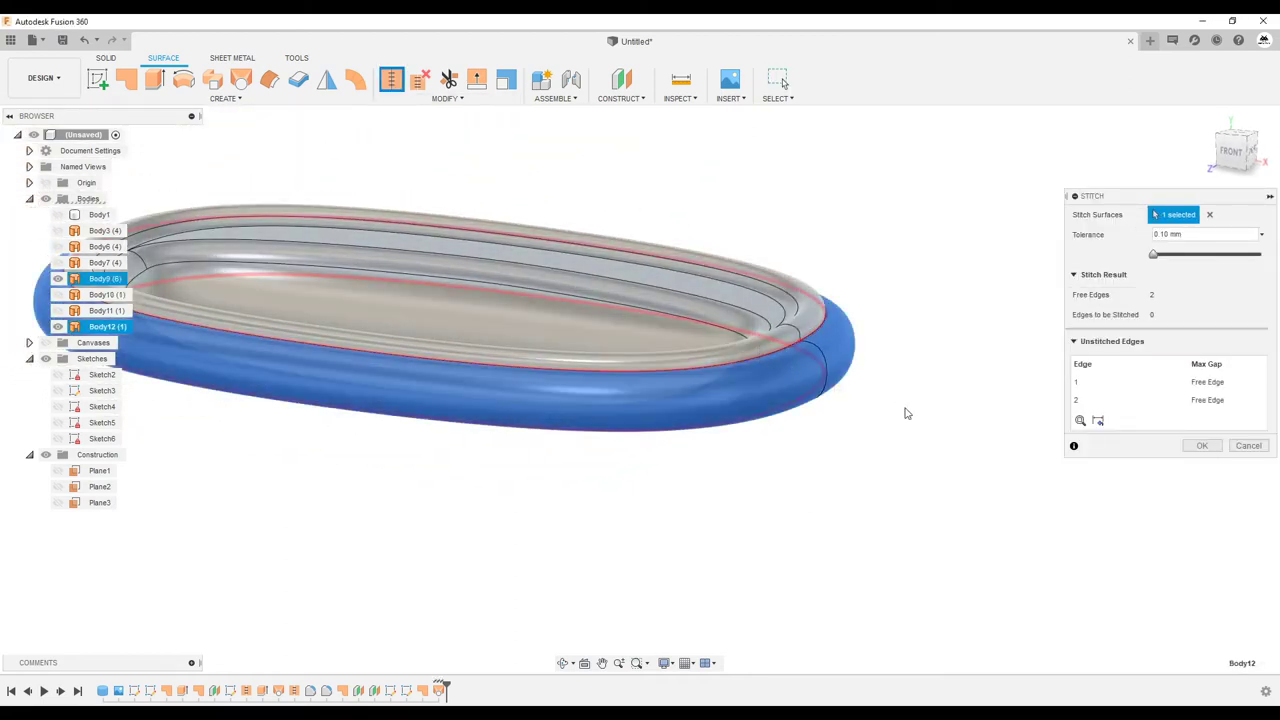
left_click(1205, 440)
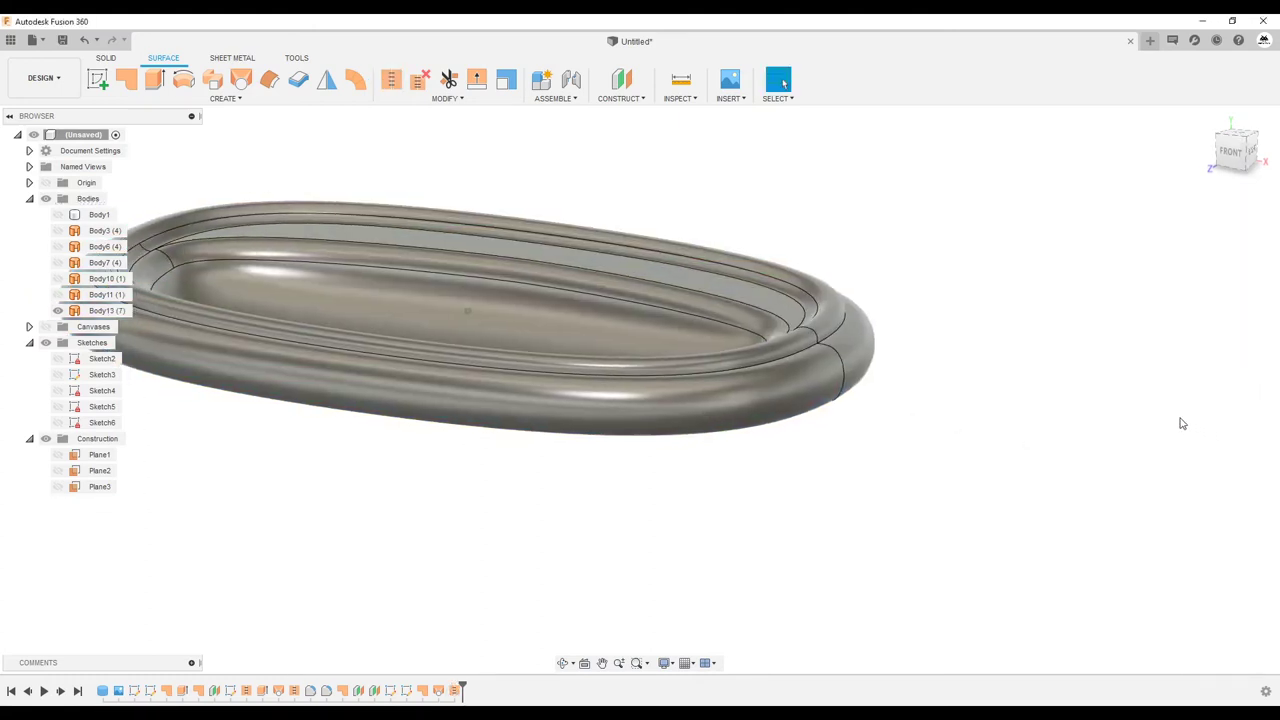
Step: Fillet the edge where the rim meets the bowl at 4 mm
key("f")
left_click(804, 352)
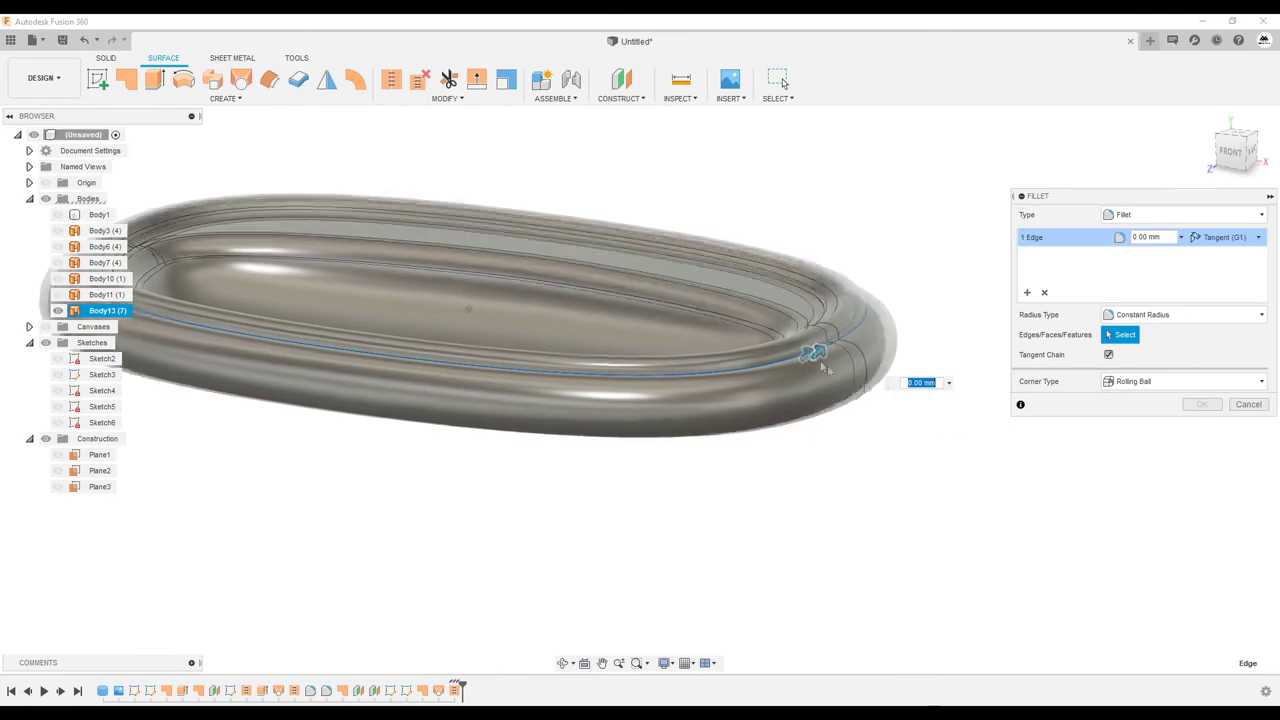
scroll(860, 354, "up", 5)
scroll(870, 338, "up", 1)
scroll(878, 325, "up", 1)
type("4")
middle_click_drag(878, 323, 843, 310, "shift")
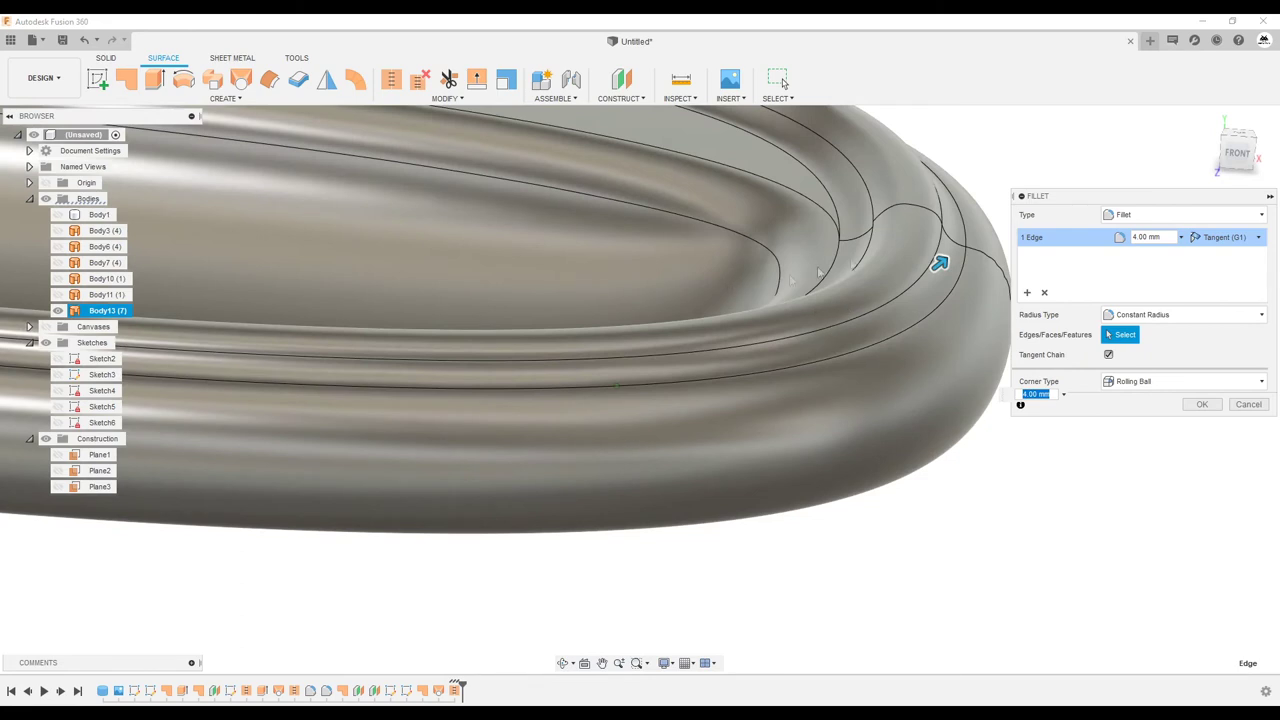
middle_click_drag(843, 310, 917, 258, "shift")
left_click(1205, 405)
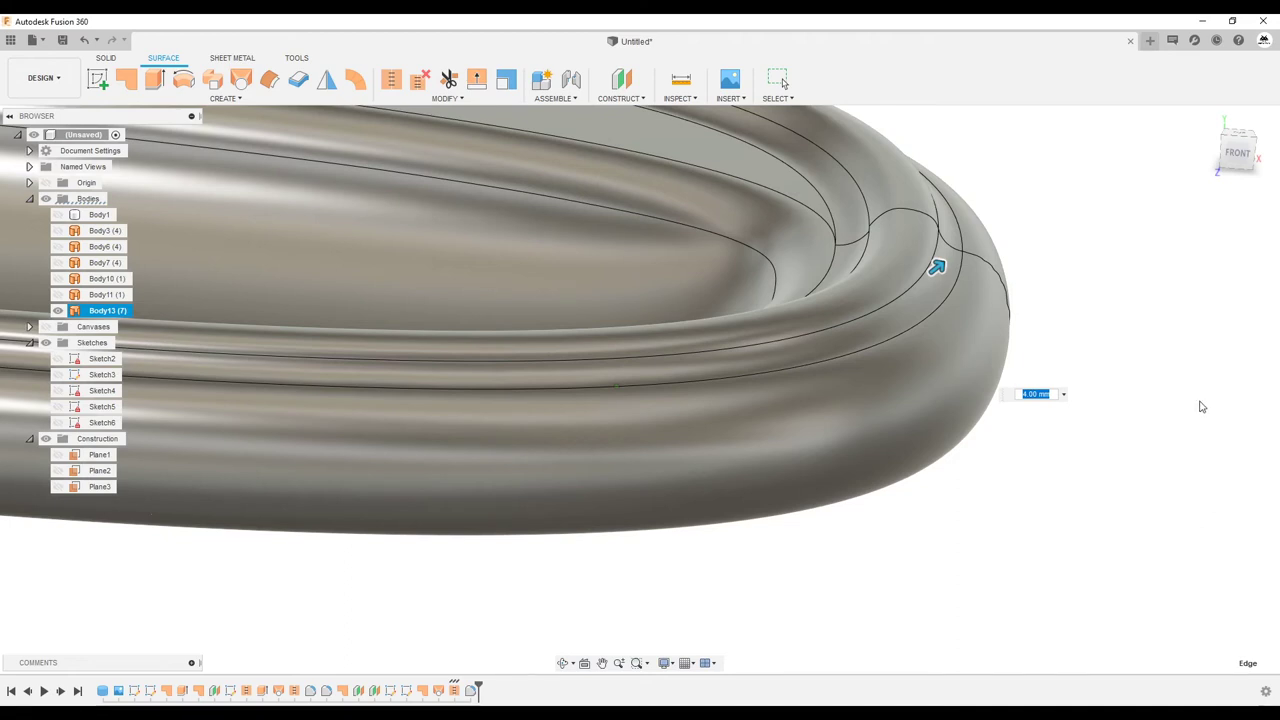
scroll(1200, 405, "down", 3)
middle_click_drag(1071, 414, 1005, 400, "shift")
scroll(1005, 398, "up", 3)
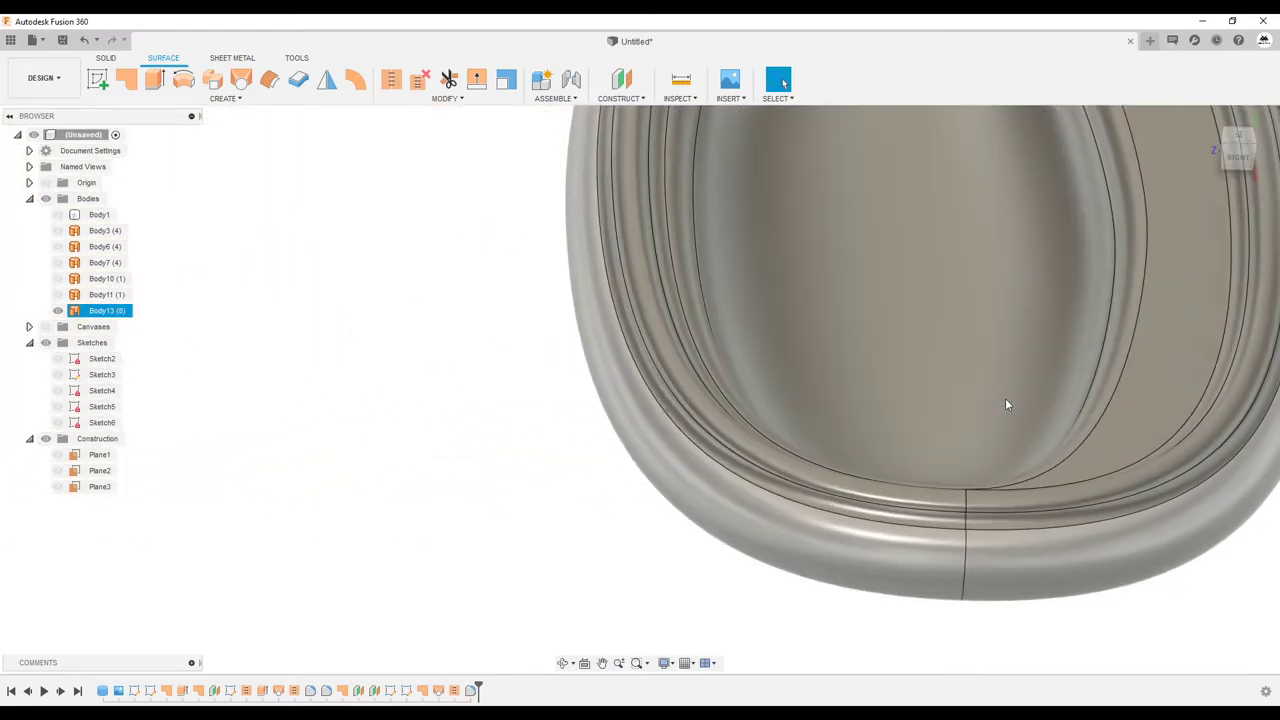
scroll(1005, 398, "down", 3)
middle_click_drag(968, 197, 965, 240, "shift")
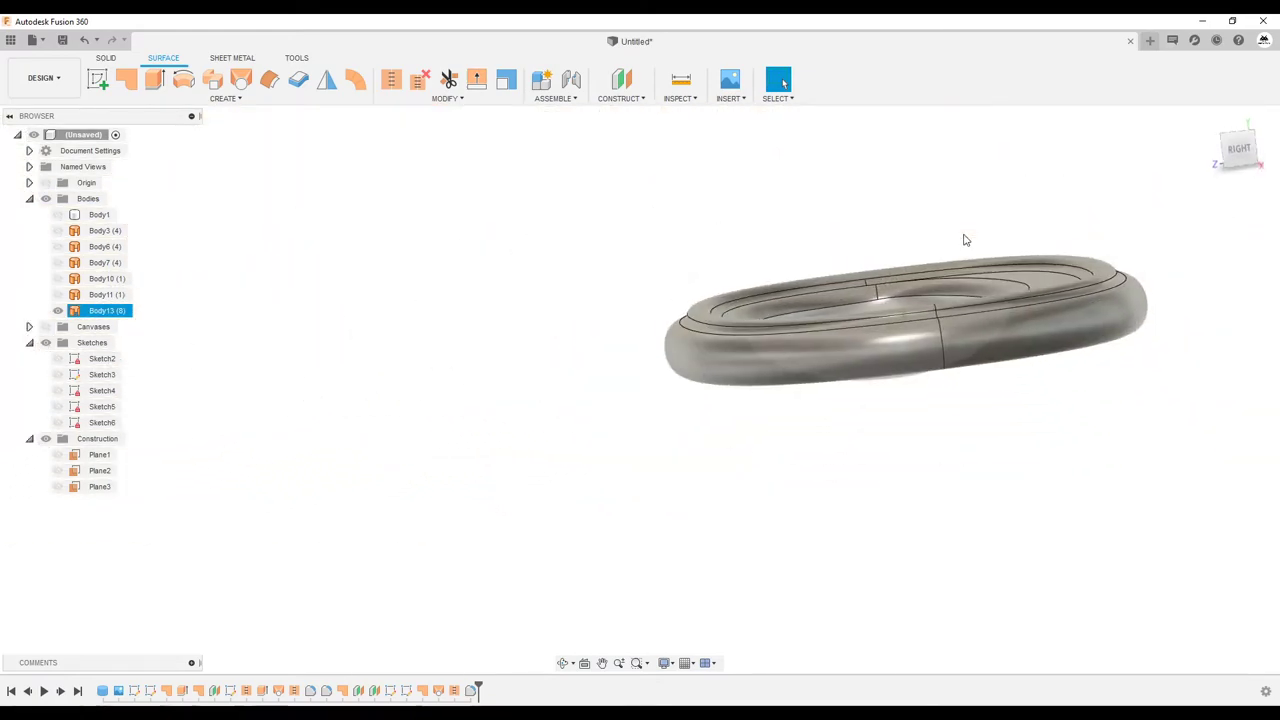
middle_click_drag(965, 240, 963, 240, "shift")
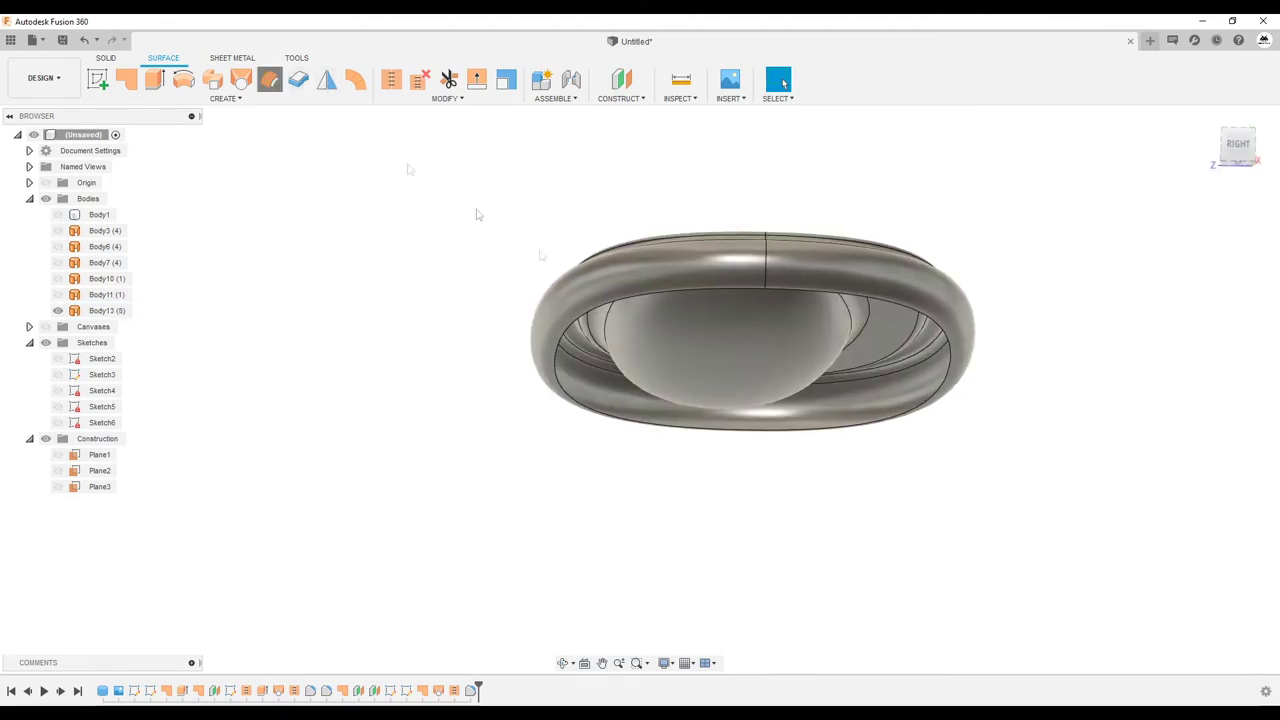
Step: Offset the inner dome face 10 mm as a new body, with chain selection off
left_click(679, 344)
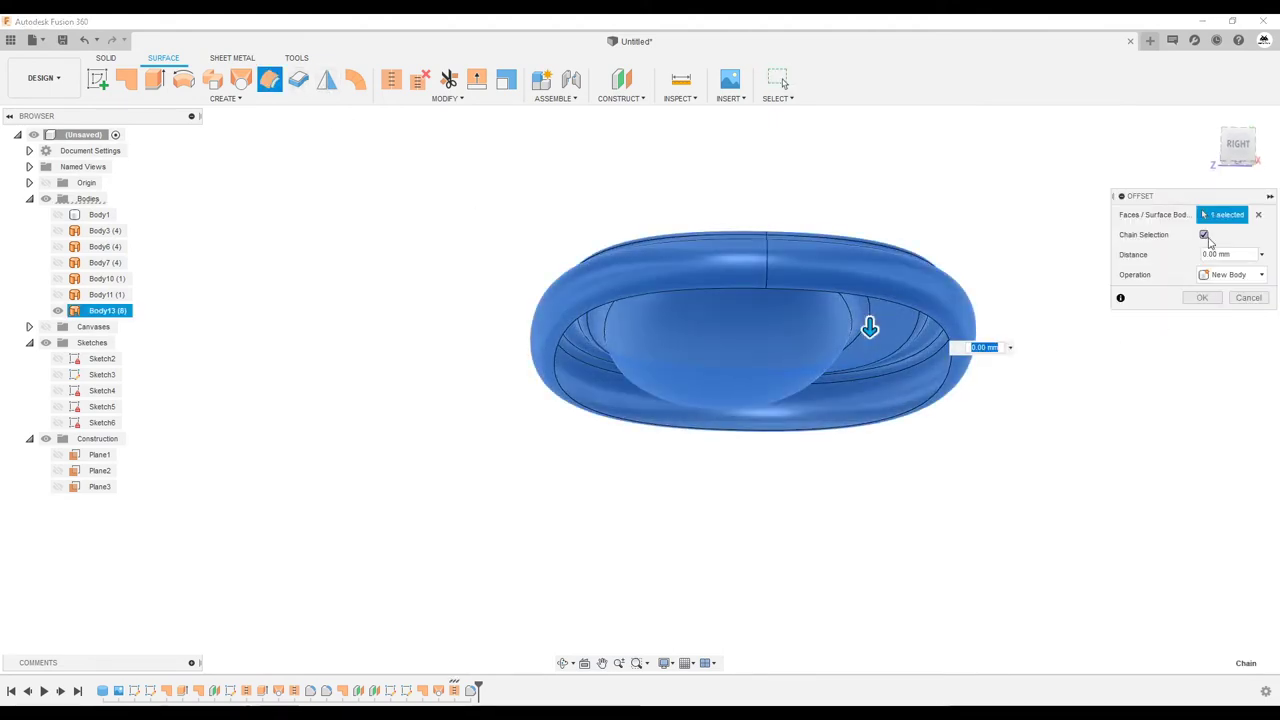
left_click(1258, 214)
left_click(738, 337)
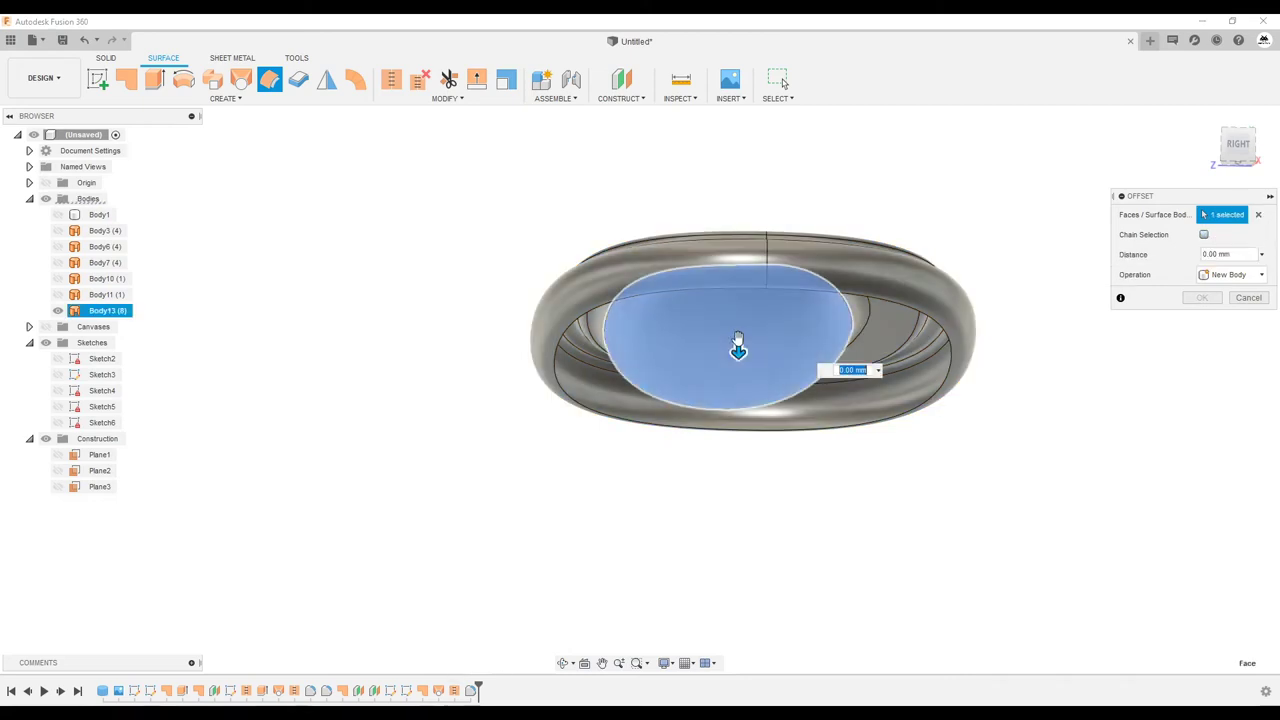
scroll(737, 358, "up", 3)
left_click_drag(734, 350, 732, 388)
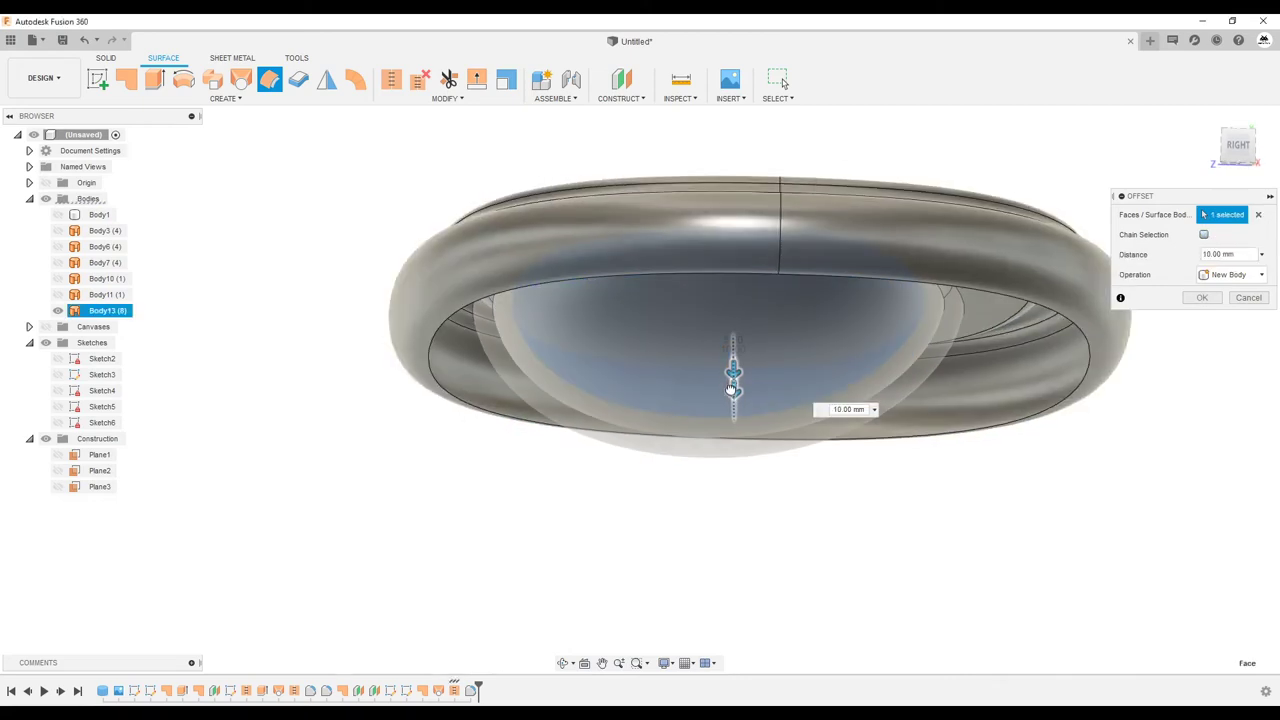
mouse_move(733, 388)
middle_mouse_down("shift")
mouse_move(752, 407)
mouse_move(760, 396)
middle_mouse_up("shift")
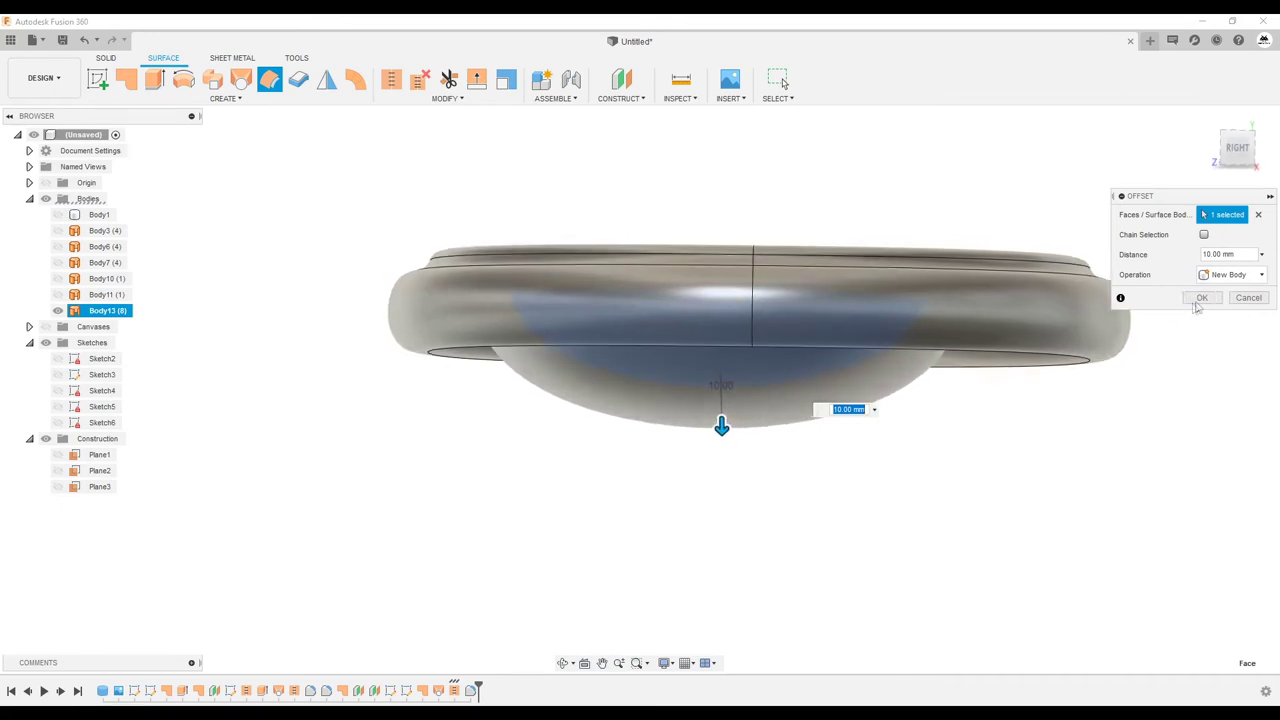
left_click(1200, 299)
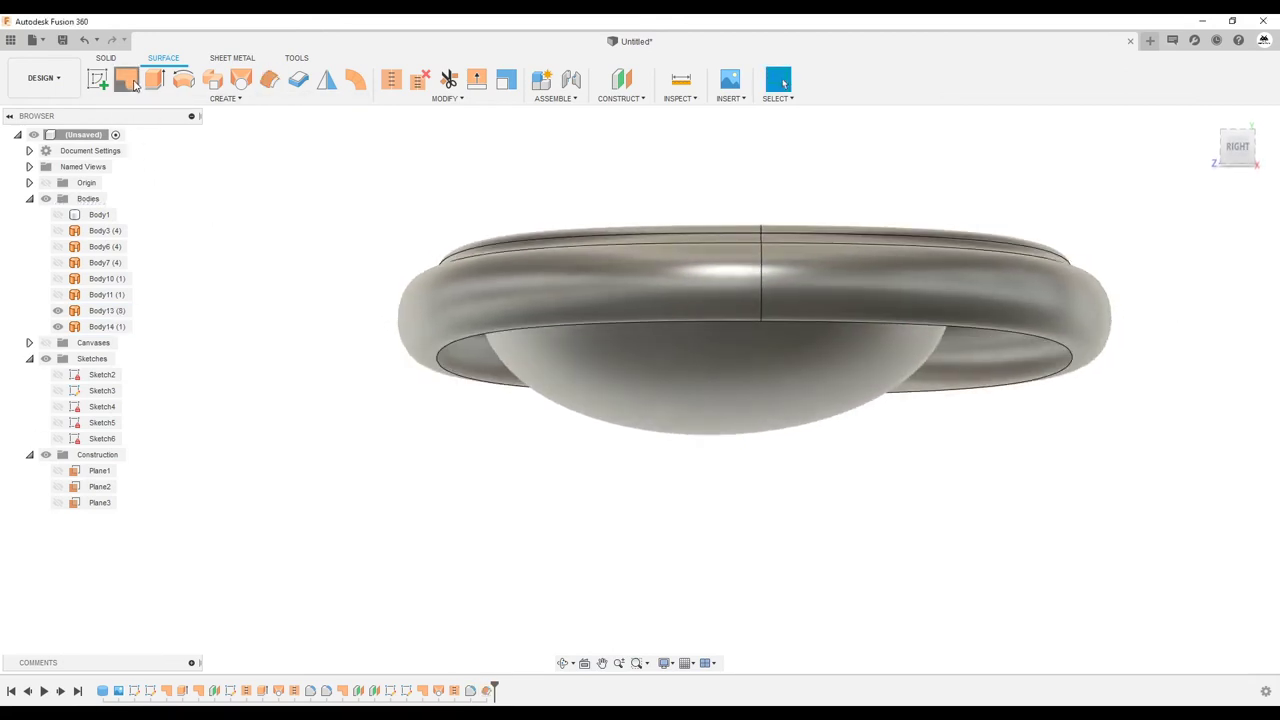
Step: Patch across the rim's open bottom edge
left_click(130, 82)
left_click(449, 388)
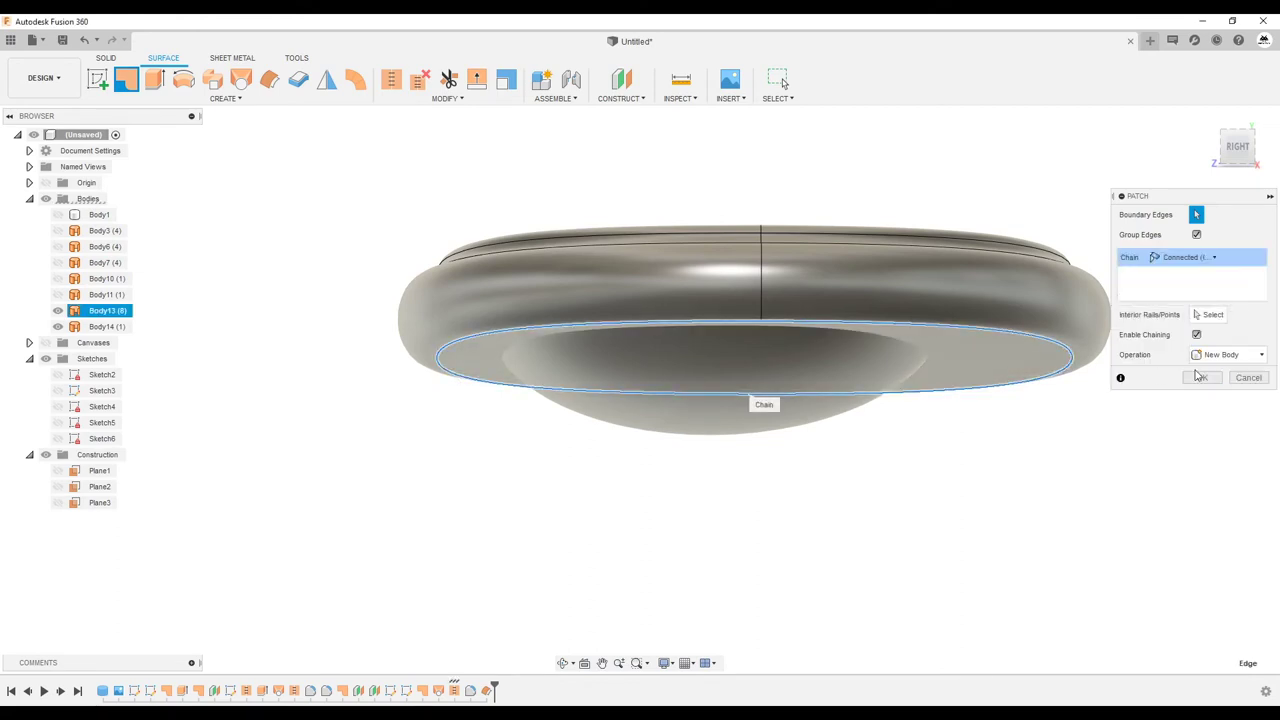
left_click(1200, 374)
middle_click_drag(1074, 374, 783, 83, "shift")
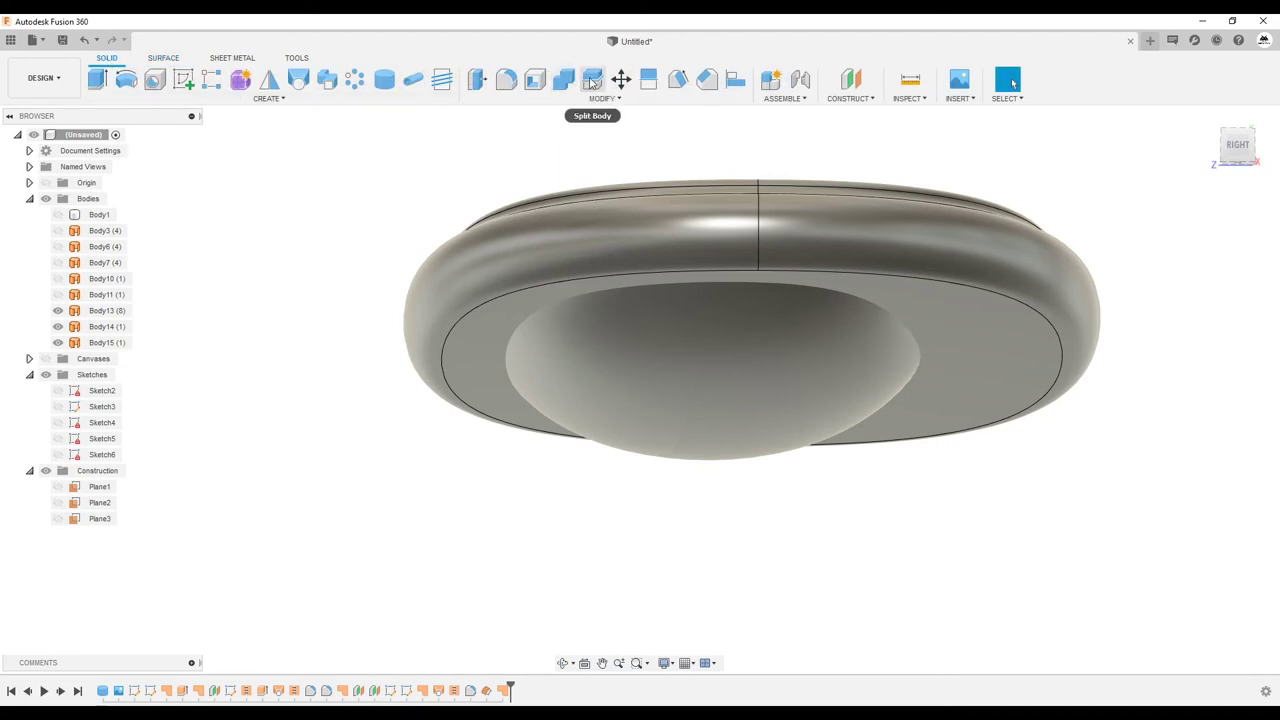
Step: Split the offset dome Body14 with the bottom patch Body15 and hide the unwanted pieces
left_click(593, 80)
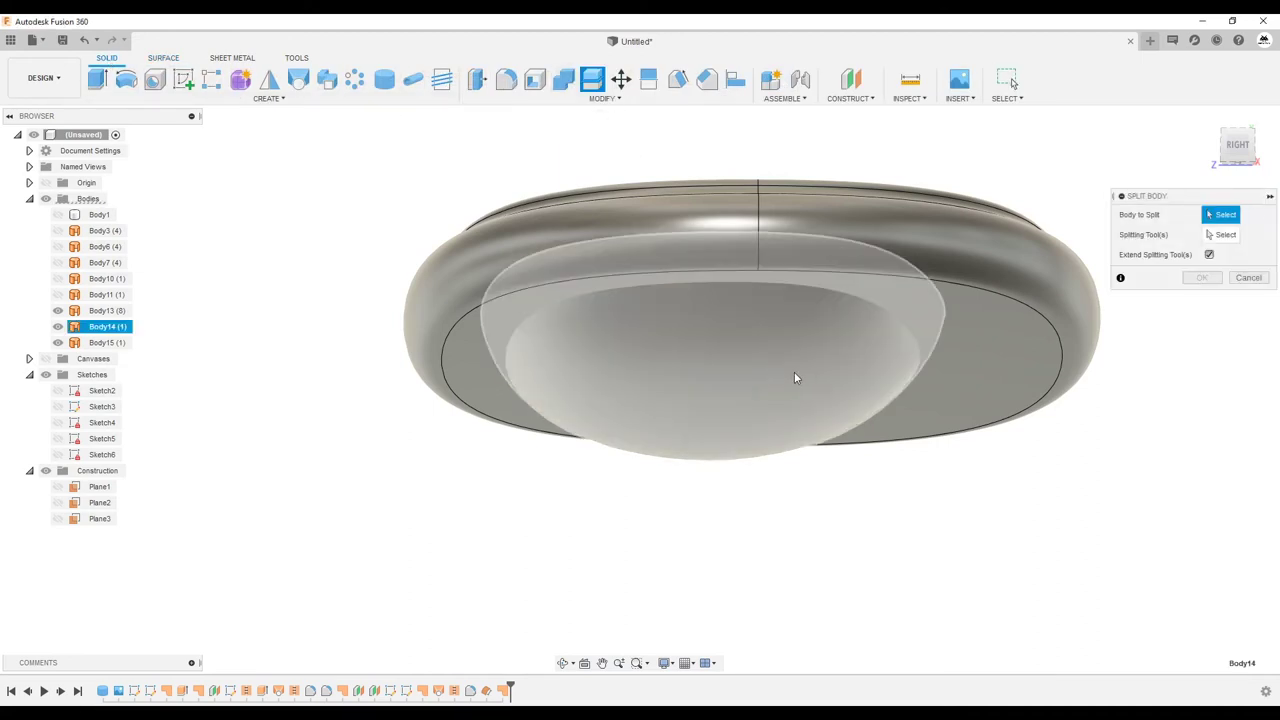
left_click(795, 372)
left_click(1005, 362)
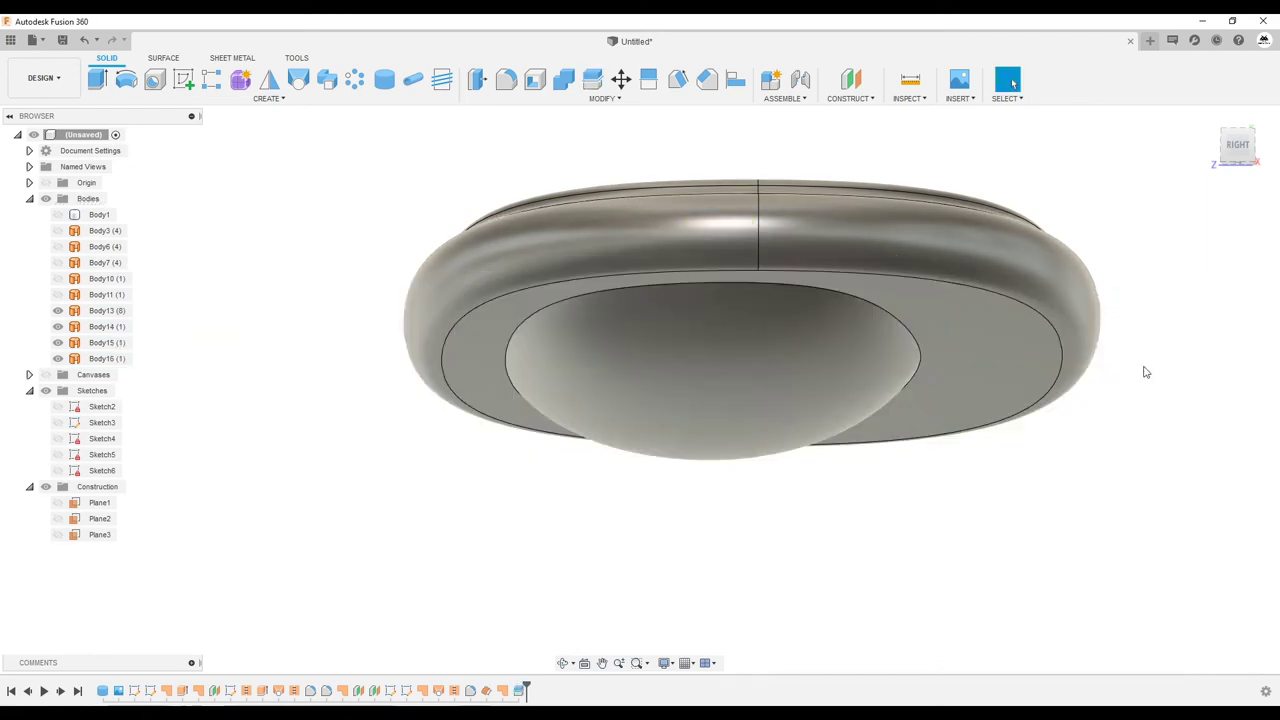
left_click(1006, 347)
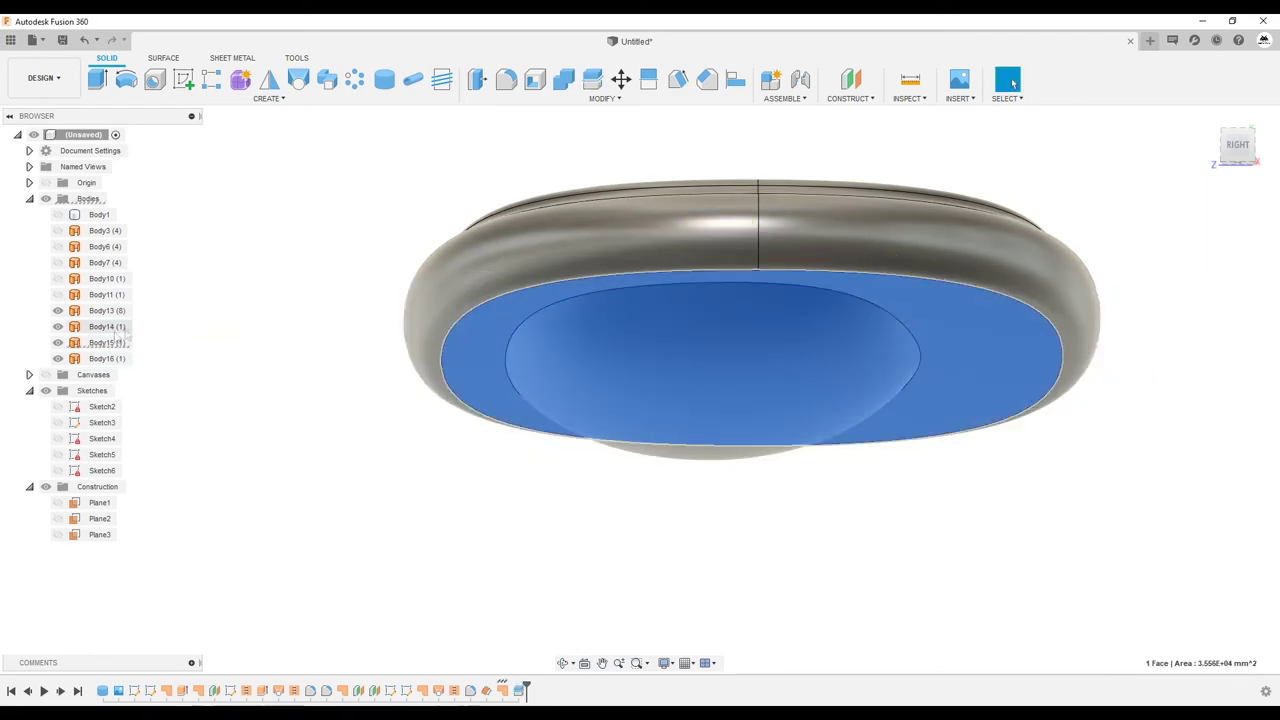
left_click(923, 316)
left_click(57, 327)
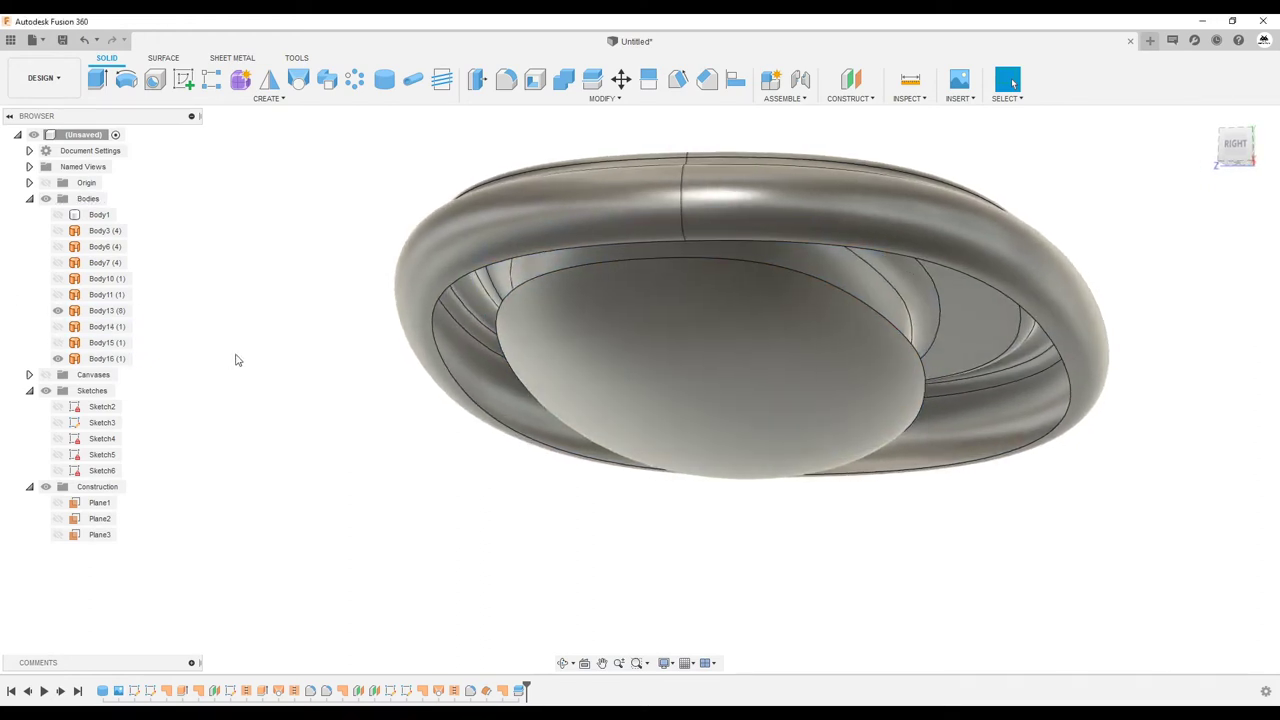
left_click(58, 343)
Step: Stitch Body13, Body15 and Body16 together
mouse_move(598, 358)
middle_mouse_down("shift")
mouse_move(761, 376)
mouse_move(733, 416)
middle_mouse_up("shift")
left_click_drag(1133, 527, 409, 168)
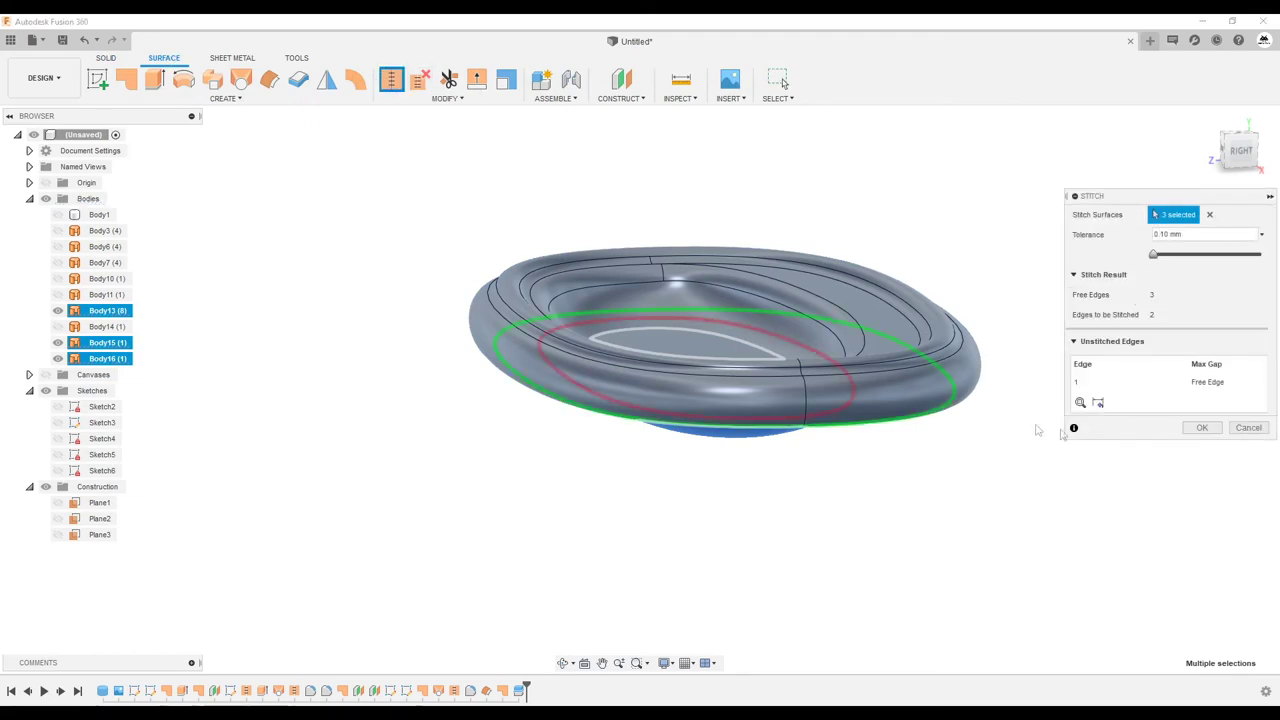
left_click(1200, 428)
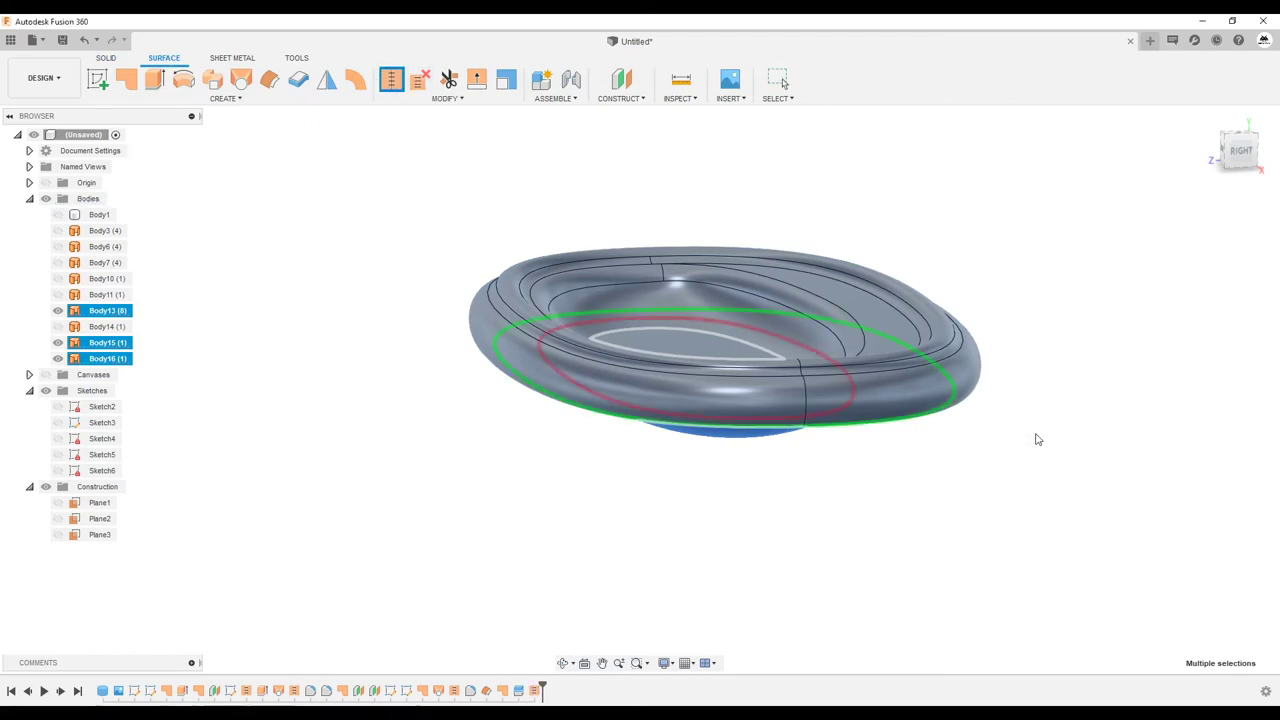
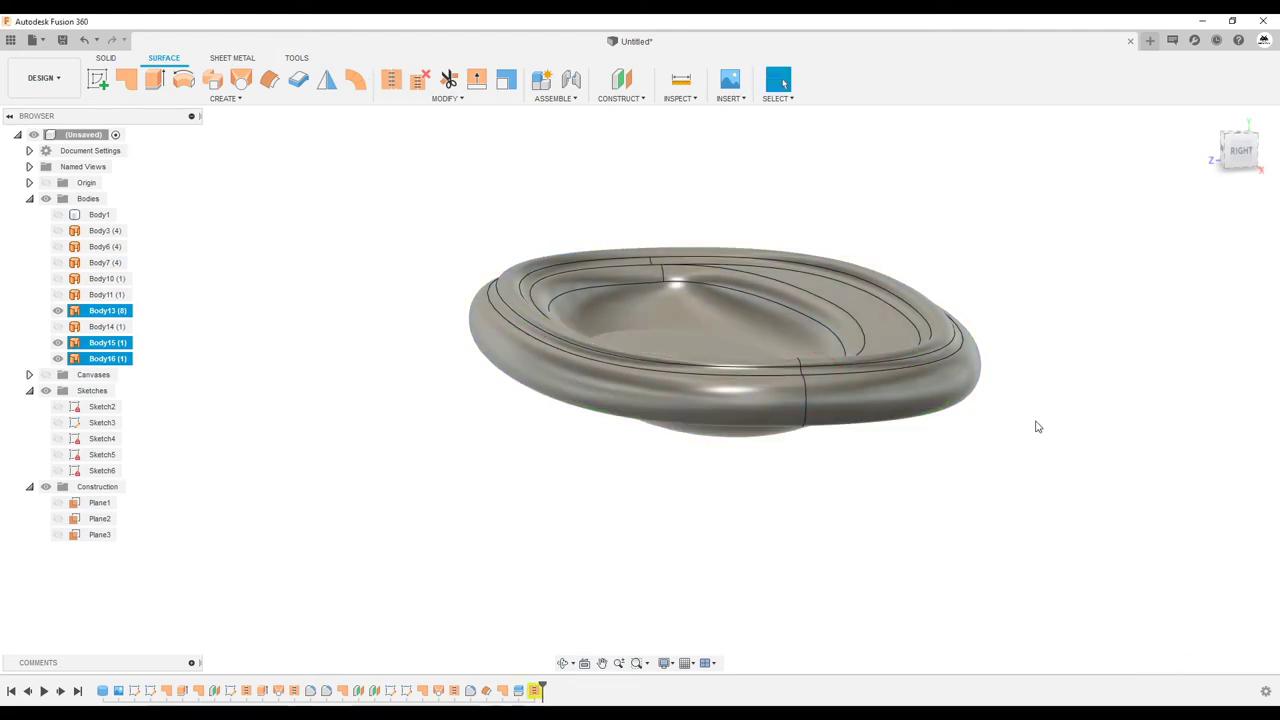
Step: Inspect the stitched dish from above, briefly hiding and re-showing its body
middle_click_drag(1037, 427, 737, 364, "shift")
left_click(737, 364)
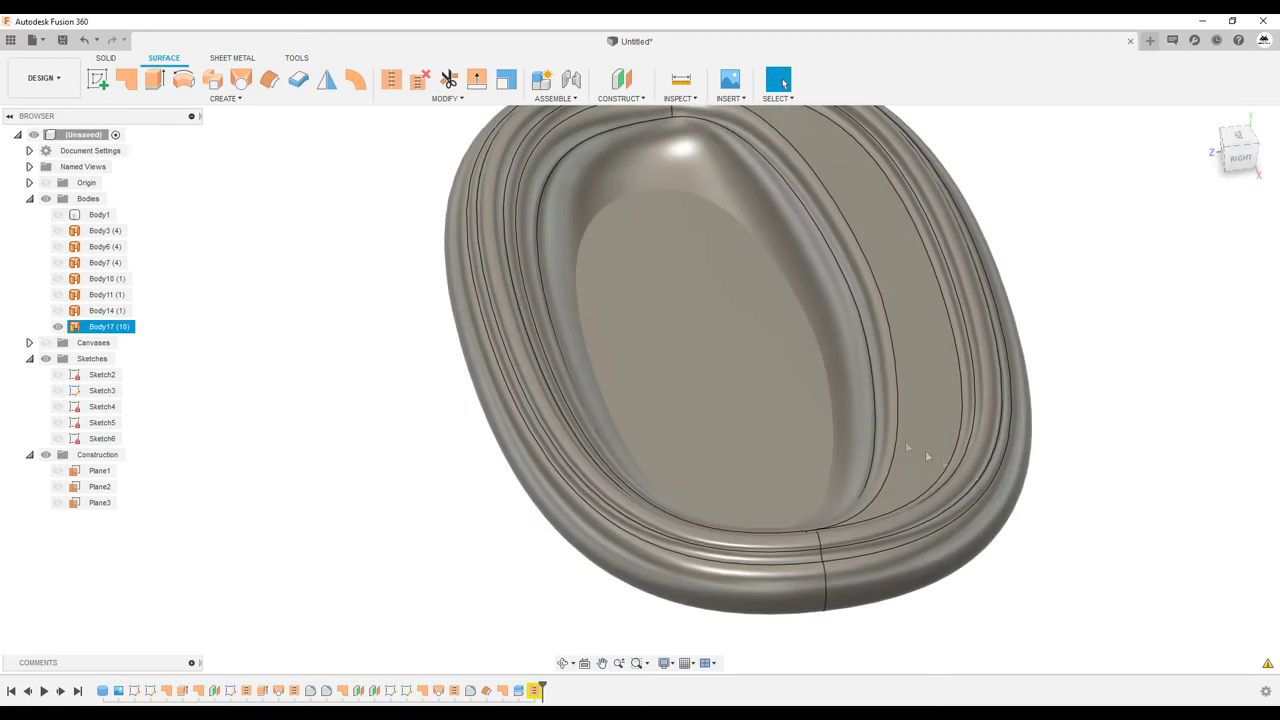
scroll(725, 358, "up", 3)
scroll(713, 357, "down", 5)
mouse_move(723, 357)
middle_mouse_down("shift")
mouse_move(1016, 493)
mouse_move(674, 349)
middle_mouse_up("shift")
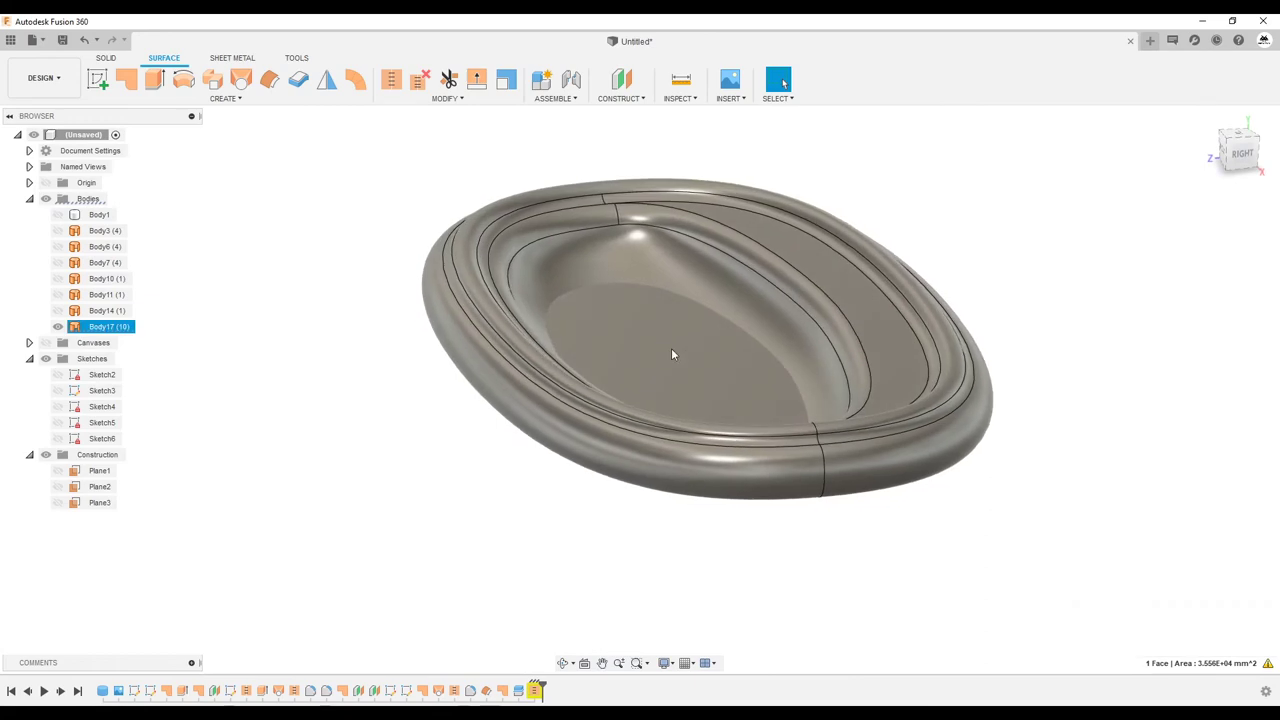
left_click(59, 327)
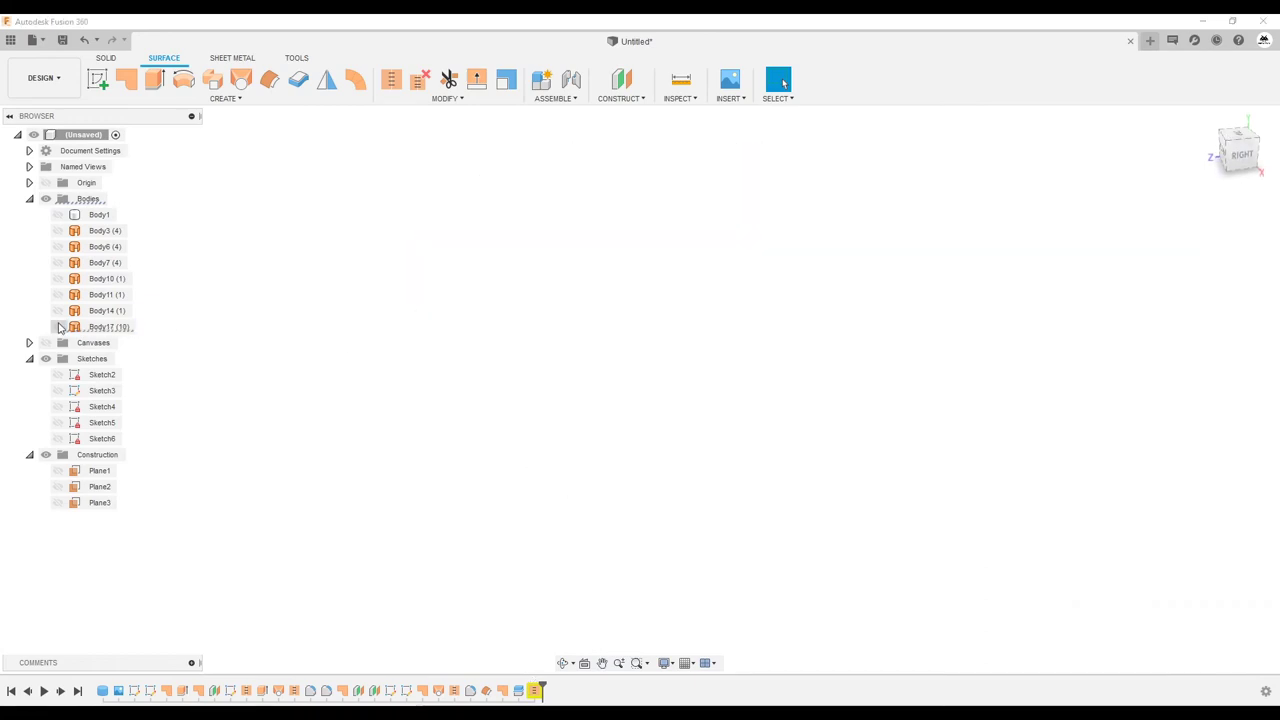
left_click(58, 328)
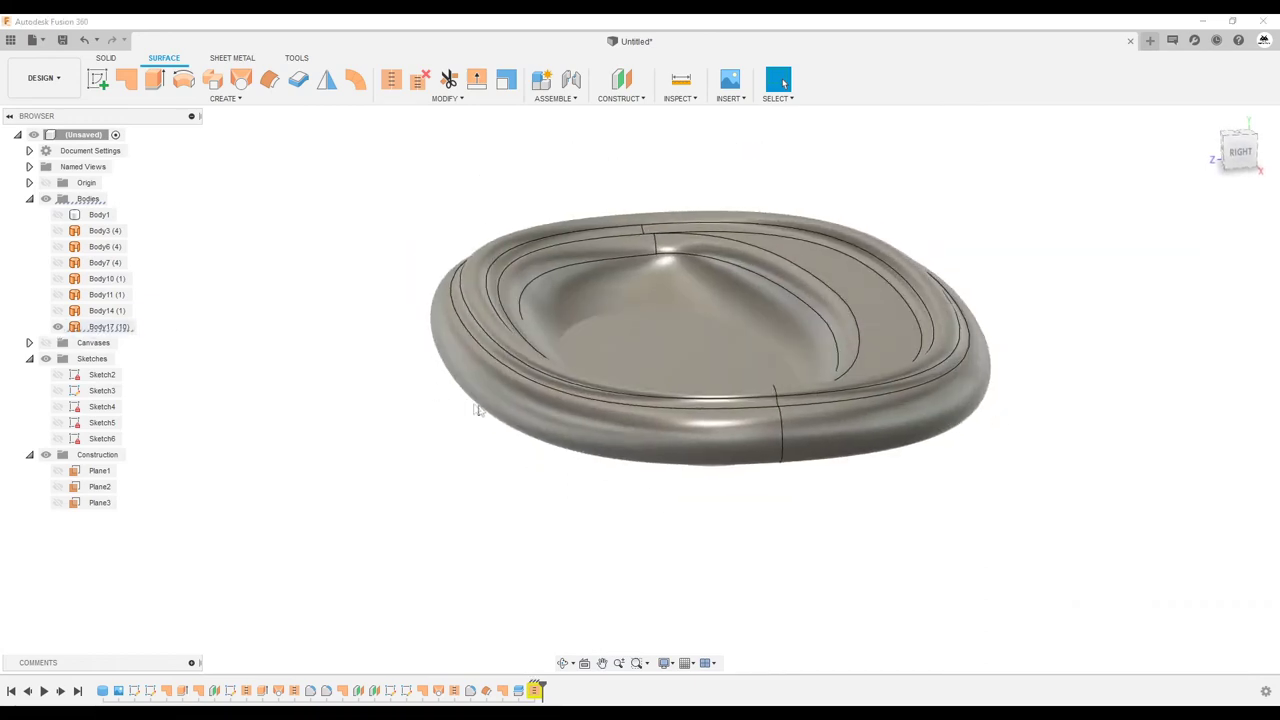
Step: Undo the Stitch to restore the separate rim, flat ring and dome bodies
key("ctrl+z")
key("ctrl+z")
key("ctrl+z")
middle_click_drag(478, 406, 489, 399, "shift")
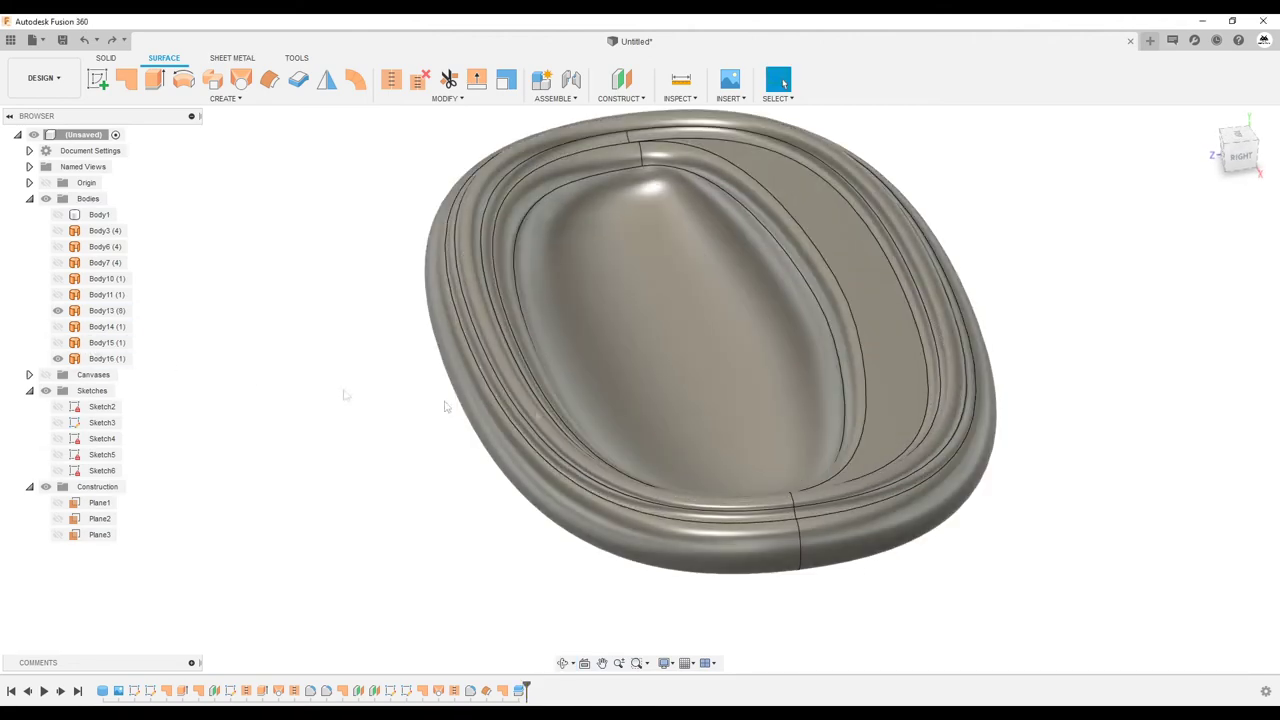
mouse_move(677, 418)
middle_mouse_down("shift")
mouse_move(714, 421)
mouse_move(703, 339)
mouse_move(689, 338)
middle_mouse_up("shift")
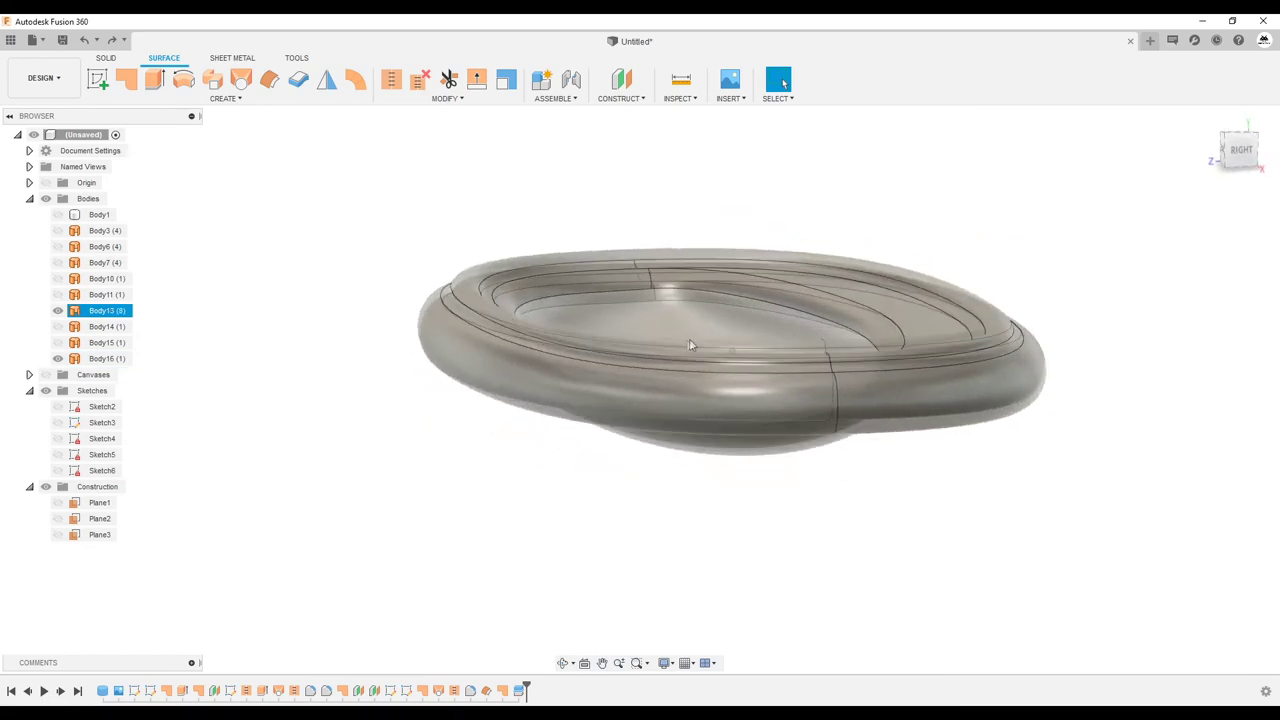
mouse_move(330, 230)
middle_mouse_down("shift")
mouse_move(356, 359)
mouse_move(351, 347)
mouse_move(406, 349)
mouse_move(697, 449)
mouse_move(729, 447)
middle_mouse_up("shift")
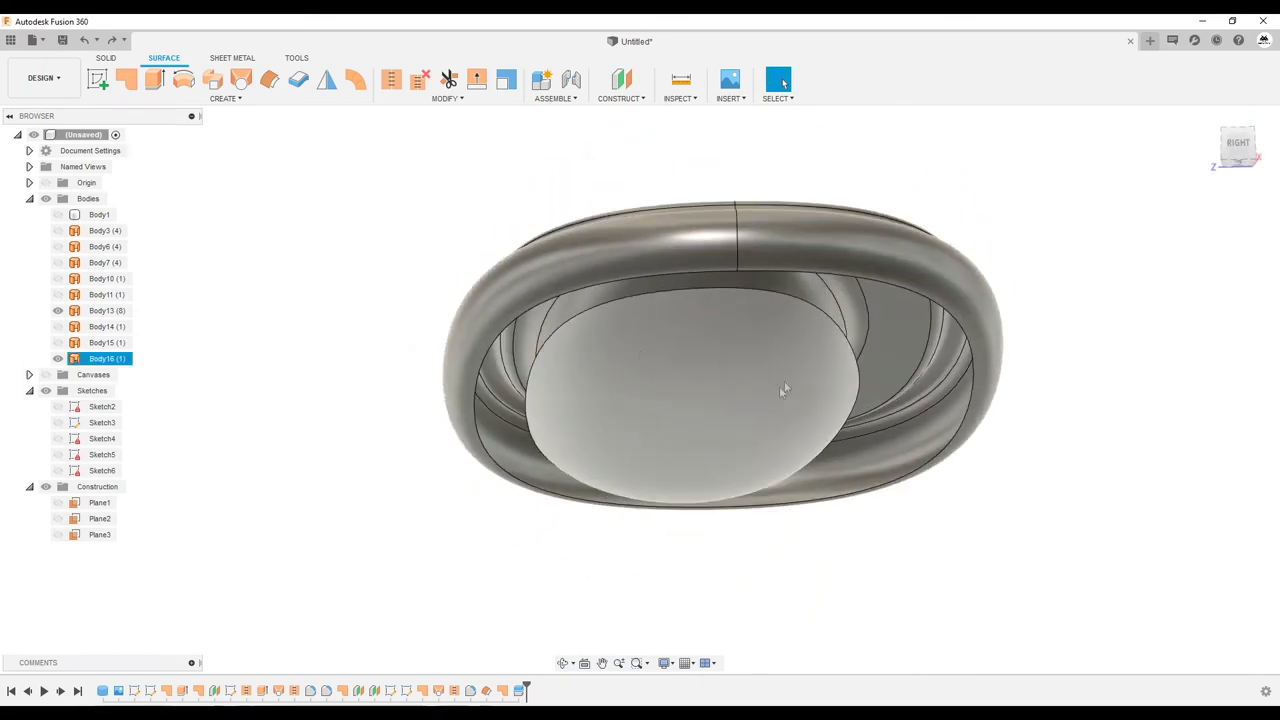
middle_click_drag(791, 378, 729, 383, "shift")
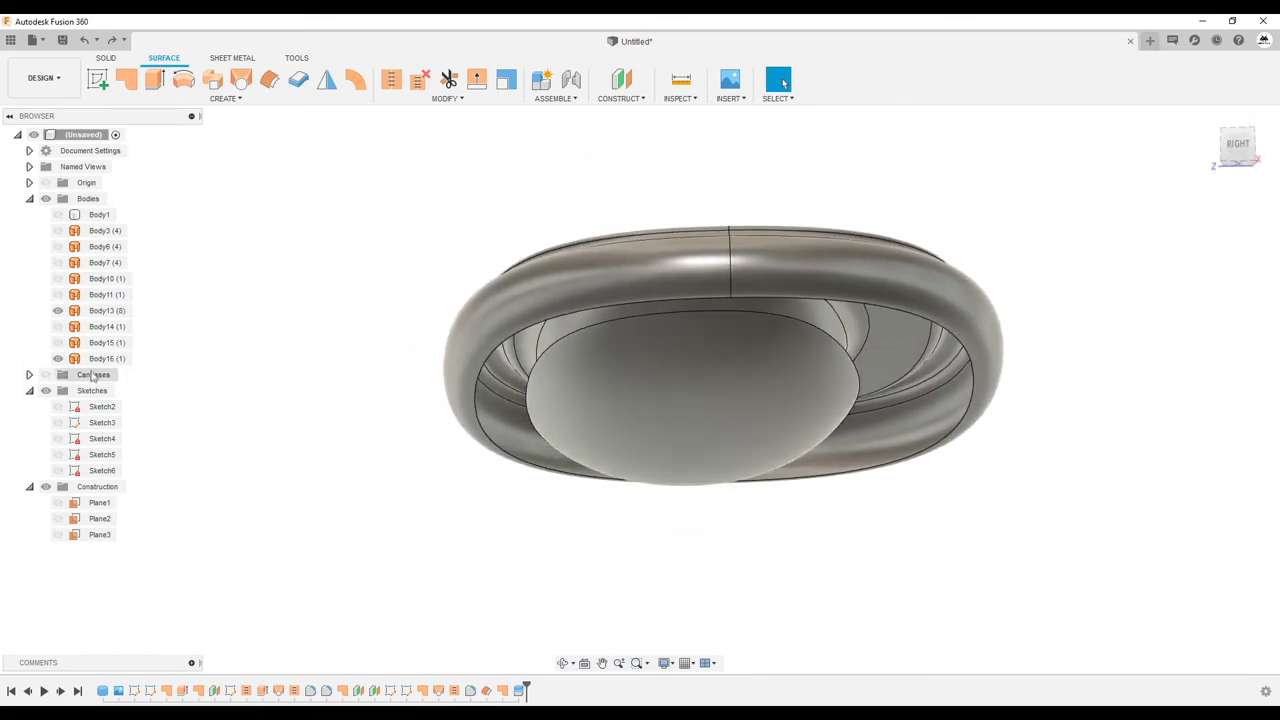
Step: Show the flat ring body (Body15), and hide then re-show the dome (Body16)
left_click(57, 342)
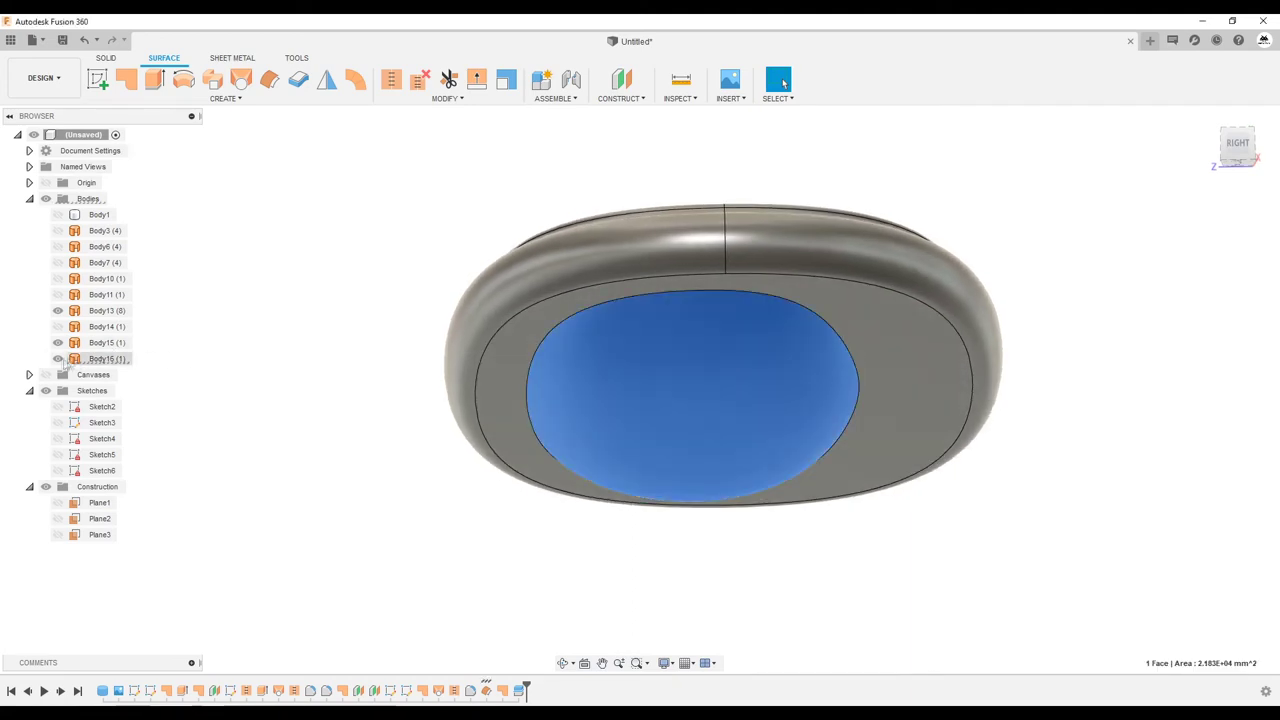
left_click(57, 358)
middle_click_drag(774, 458, 495, 394, "shift")
left_click(57, 358)
mouse_move(278, 365)
middle_mouse_down("shift")
mouse_move(337, 328)
mouse_move(353, 185)
mouse_move(178, 60)
middle_mouse_up("shift")
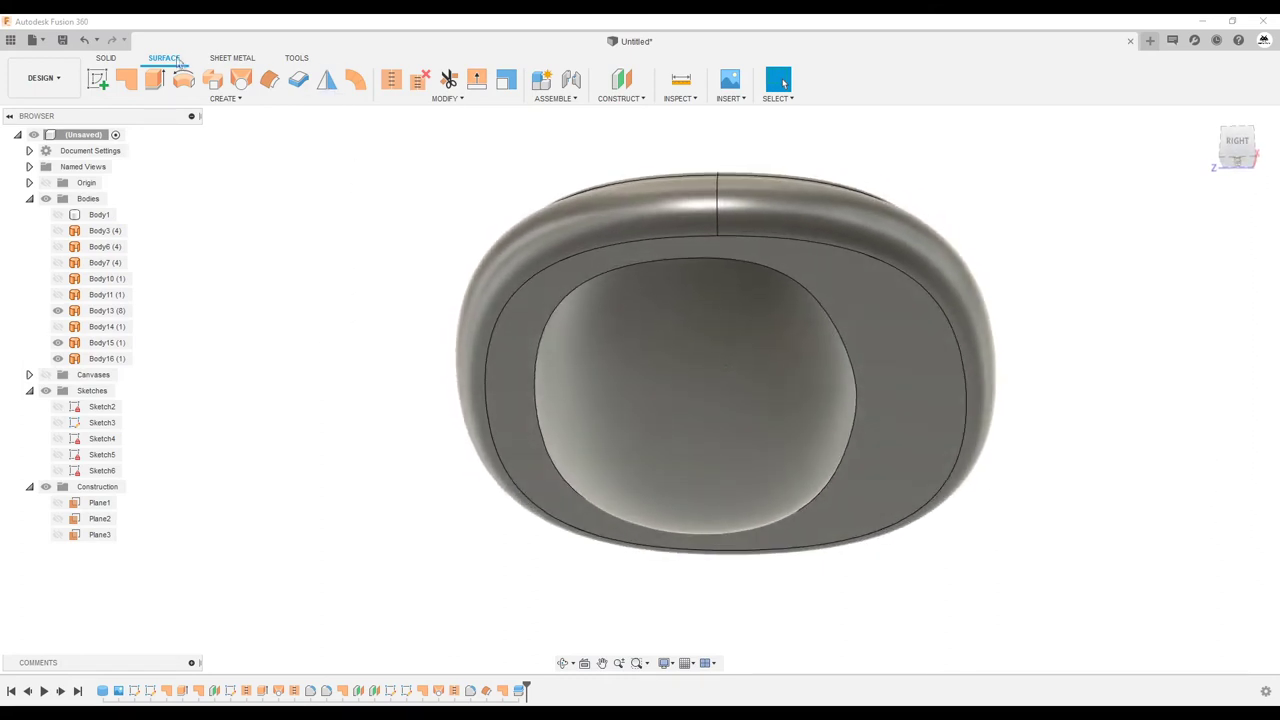
left_click(105, 58)
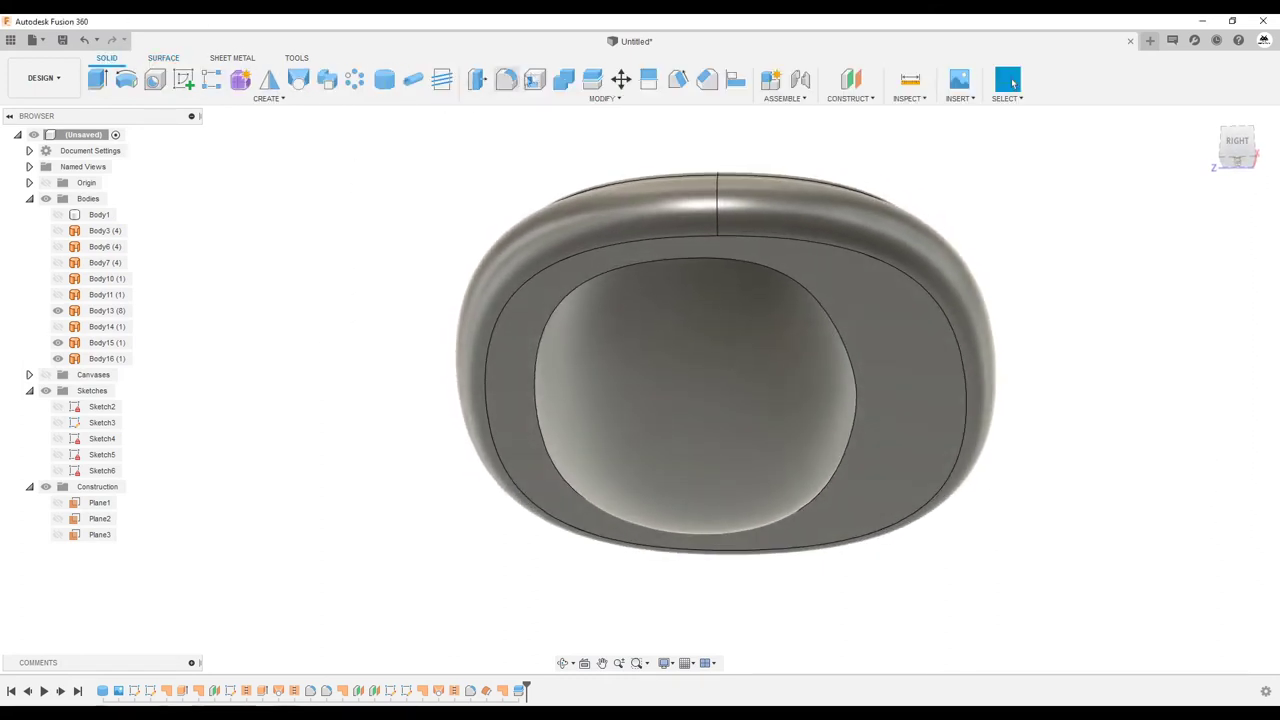
Step: Try splitting the flat ring with the inner surface, then cancel the split
left_click(590, 86)
left_click(900, 324)
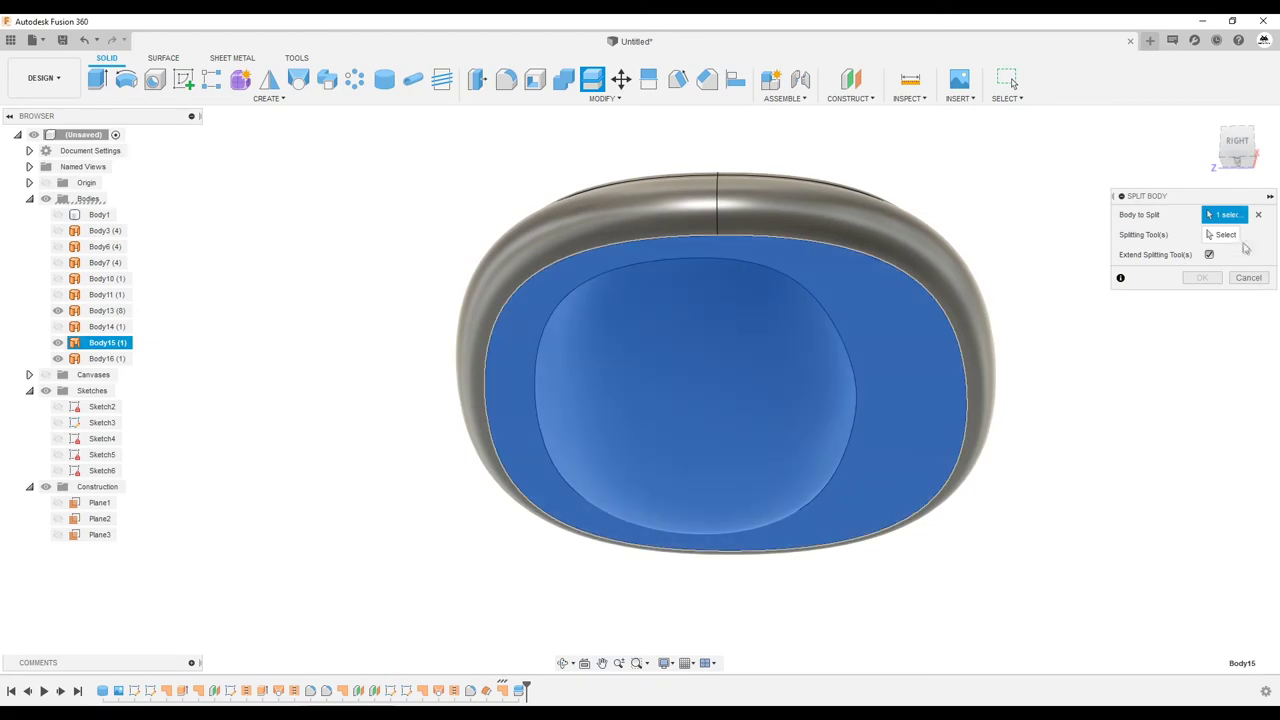
left_click(716, 338)
mouse_move(714, 346)
middle_mouse_down("shift")
mouse_move(1238, 325)
mouse_move(1252, 282)
middle_mouse_up("shift")
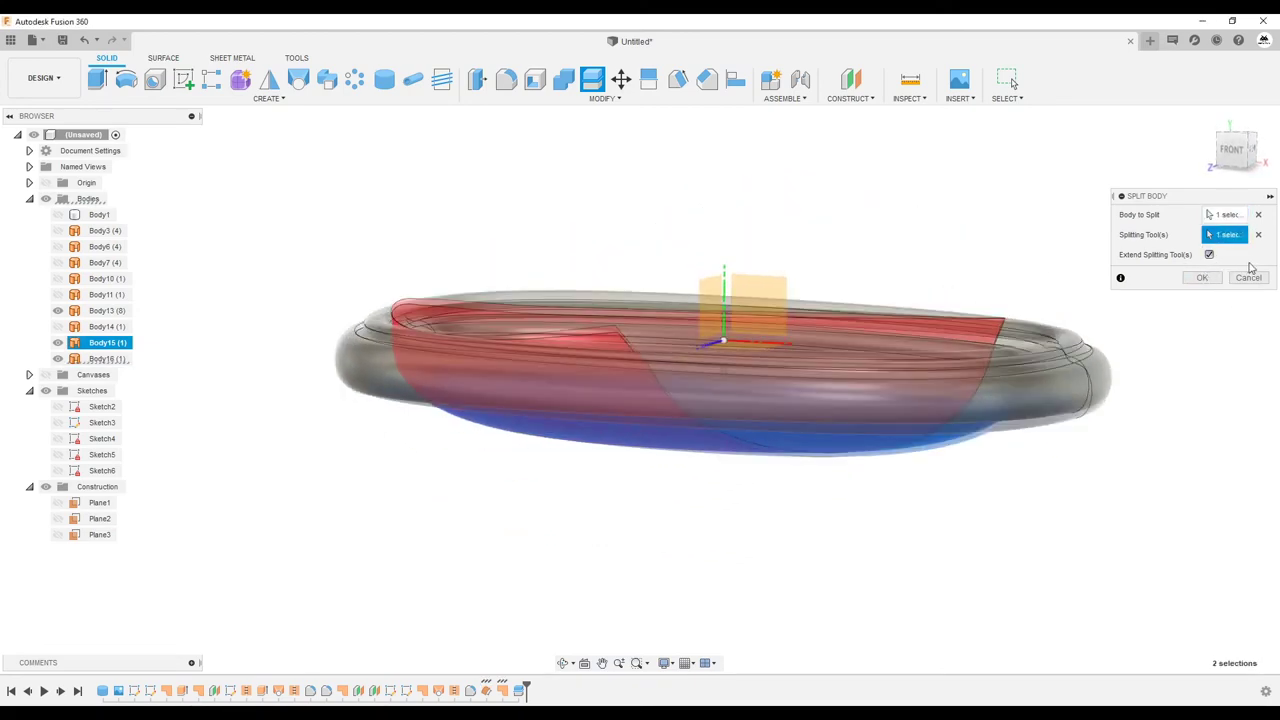
left_click(1250, 279)
Step: Extrude the ring's inner oval edge 20 mm upward as surface wall Body17
mouse_move(1020, 433)
middle_mouse_down("shift")
mouse_move(800, 534)
mouse_move(876, 345)
mouse_move(880, 470)
middle_mouse_up("shift")
left_click(163, 57)
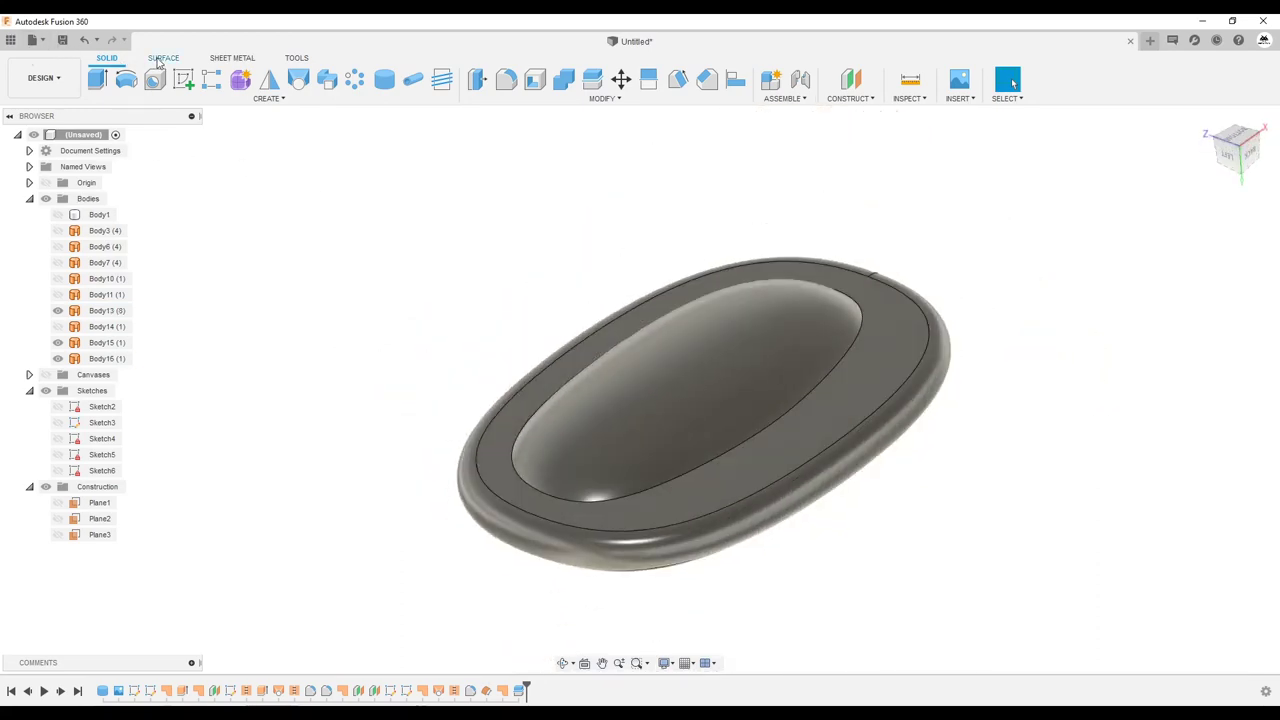
key("e")
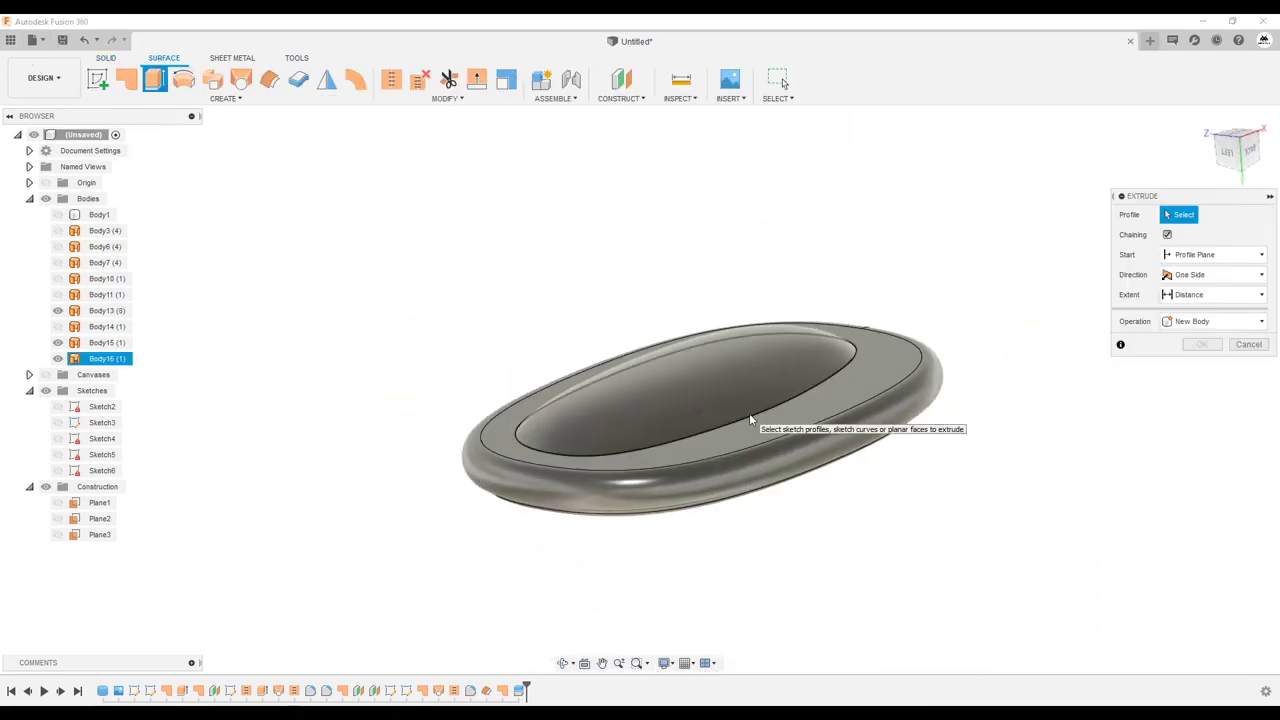
left_click(750, 405)
left_click_drag(750, 405, 748, 372)
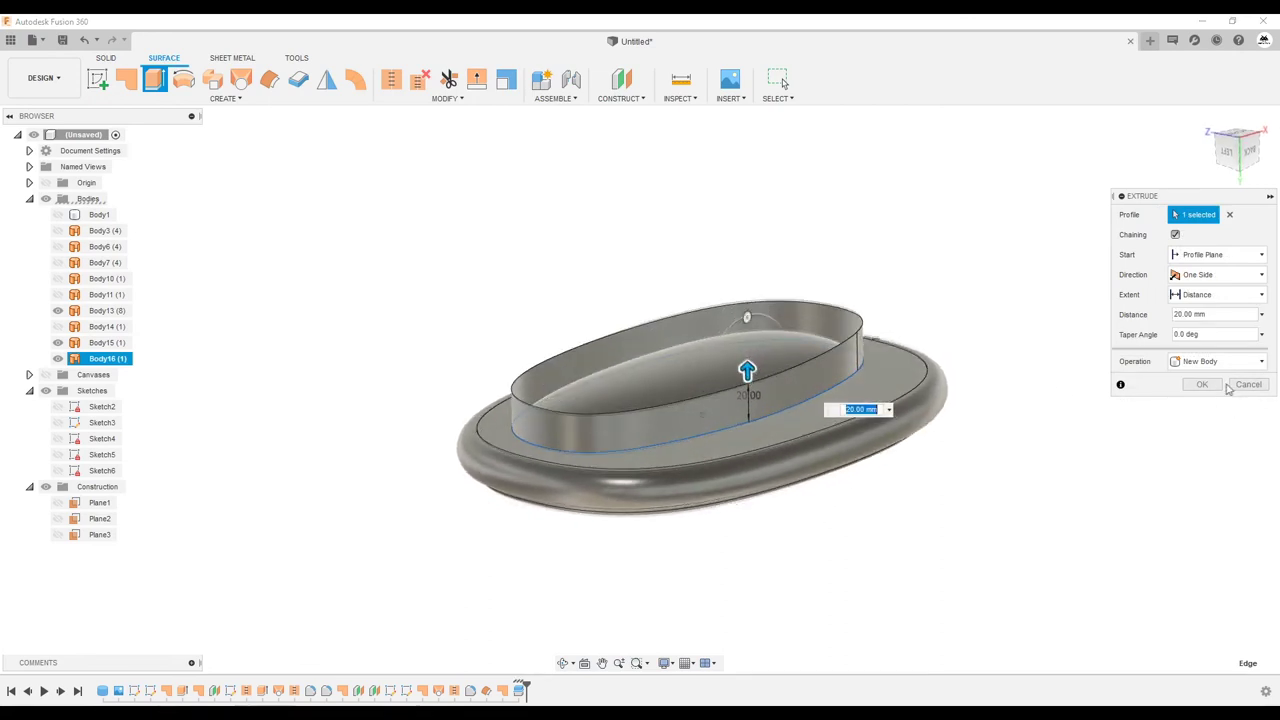
key("Return")
middle_click_drag(1205, 387, 1000, 300, "shift")
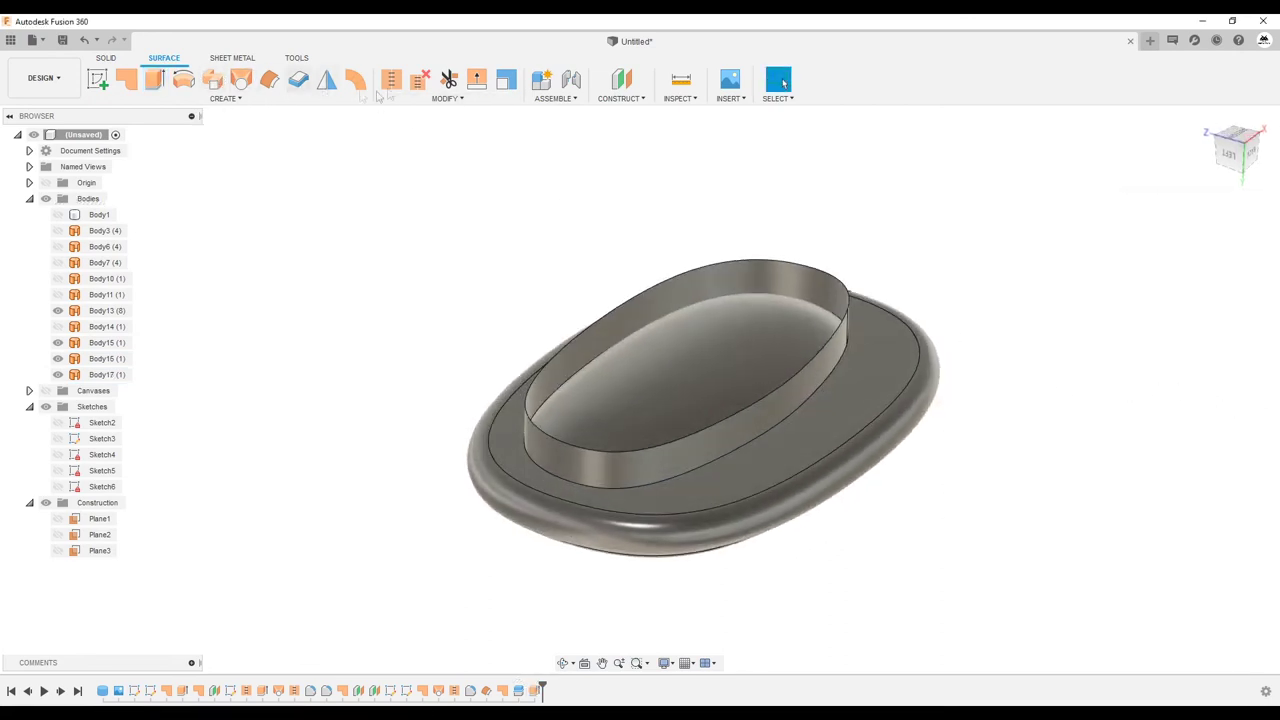
left_click(106, 57)
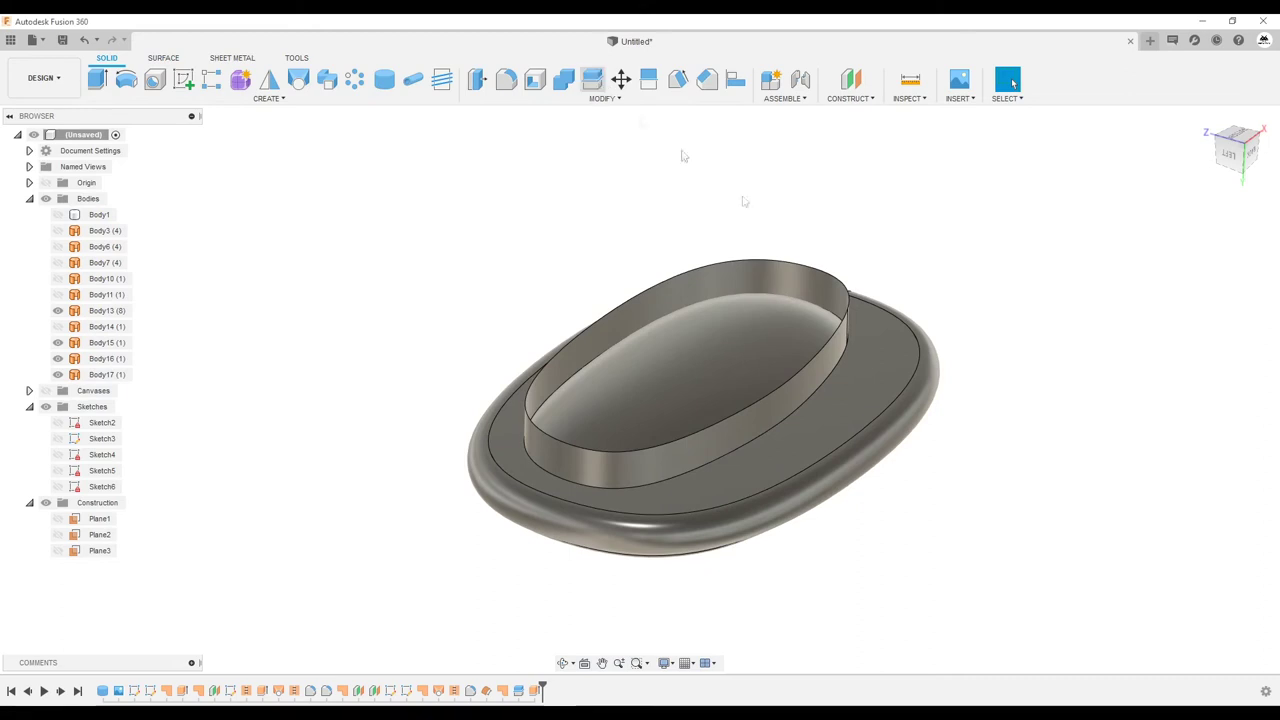
Step: Split the flat ring Body15 using the Body17 wall as splitting tool
left_click(592, 78)
left_click(823, 357)
left_click(1226, 236)
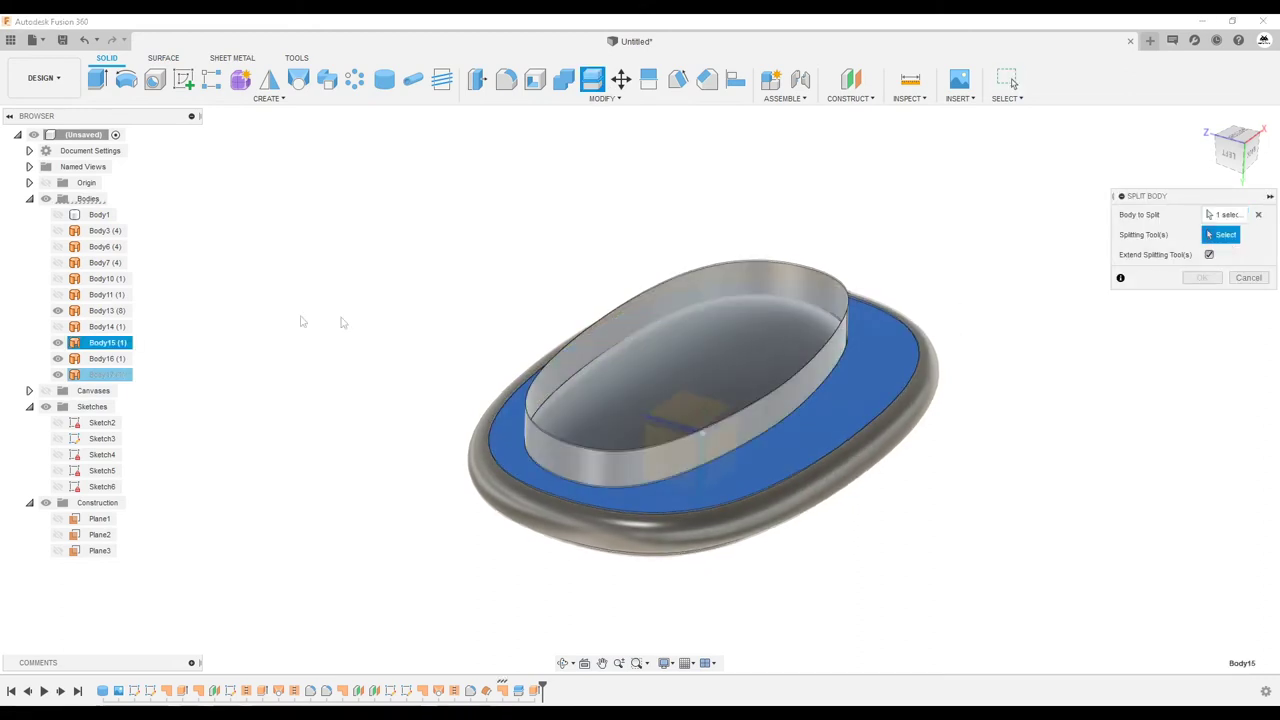
left_click(107, 374)
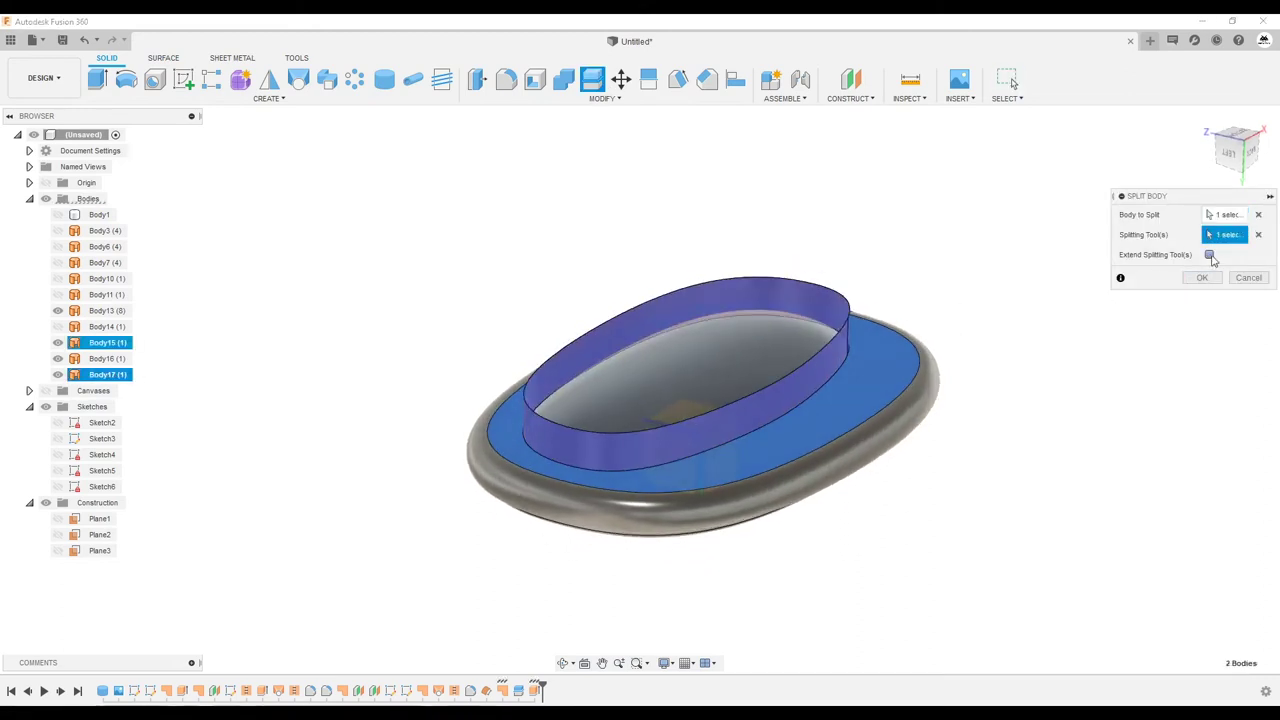
left_click(1202, 277)
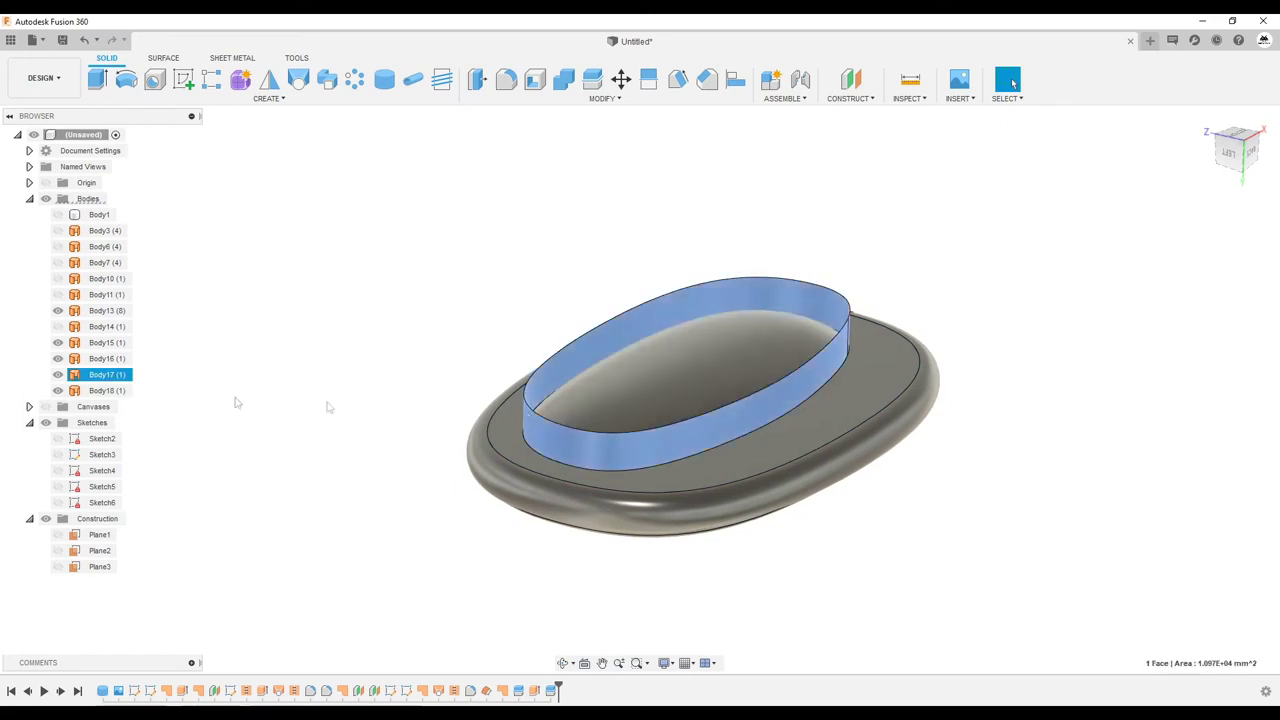
left_click(360, 328)
Step: Delete the ring's inner piece, then hide the Body17 wall and show the dome Body16
middle_click_drag(360, 328, 797, 371, "shift")
left_click(797, 371)
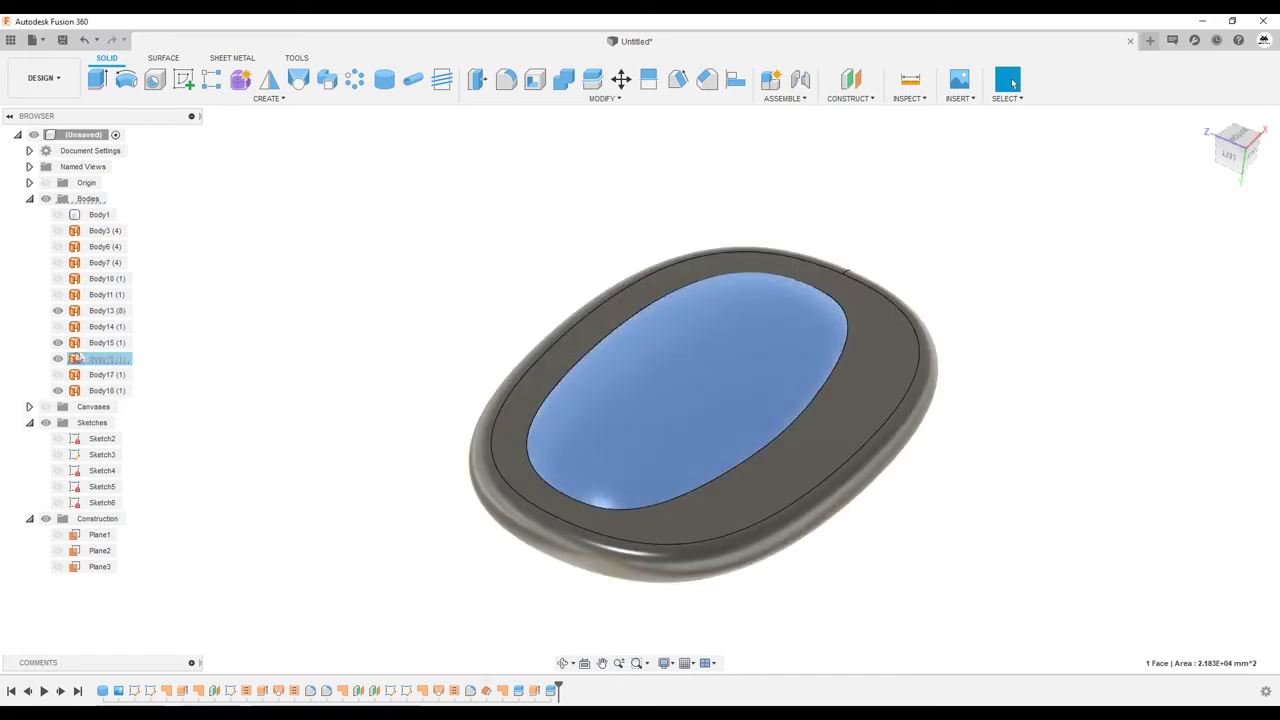
left_click(58, 358)
middle_click_drag(657, 382, 812, 312, "shift")
left_click(812, 312)
left_click(812, 312)
middle_click_drag(723, 449, 446, 458, "shift")
key("Delete")
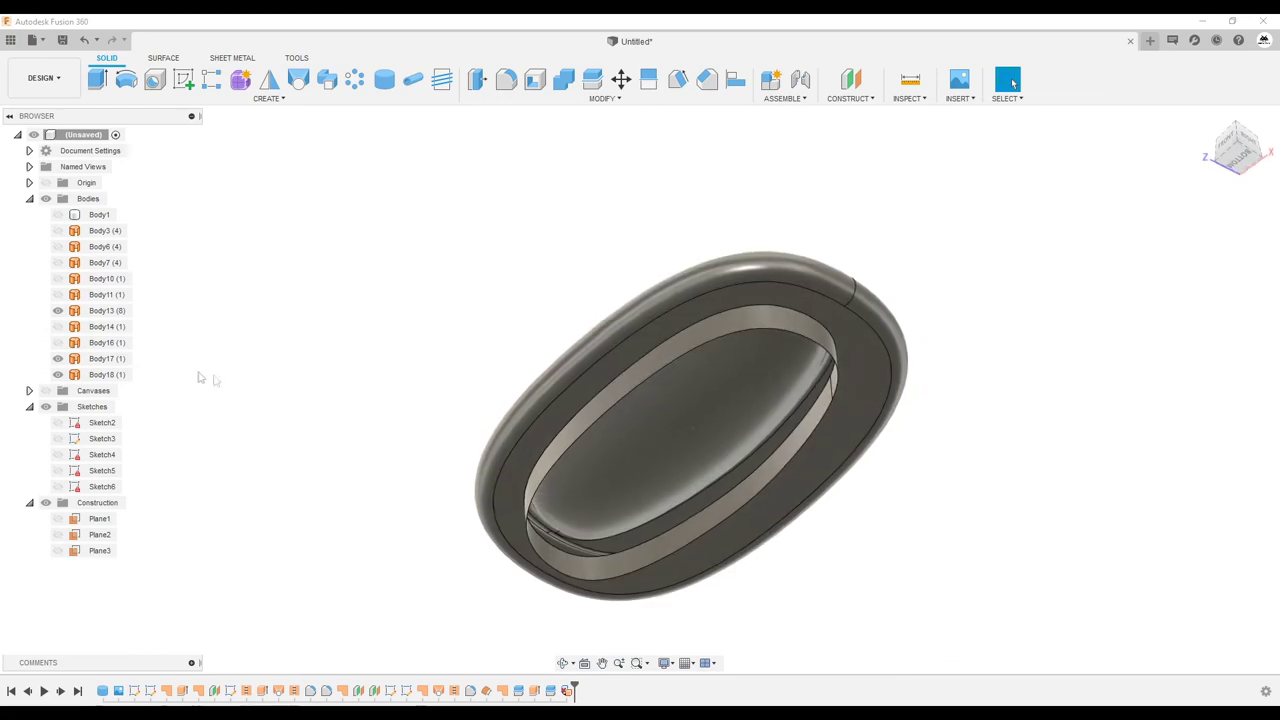
left_click(58, 358)
left_click(58, 342)
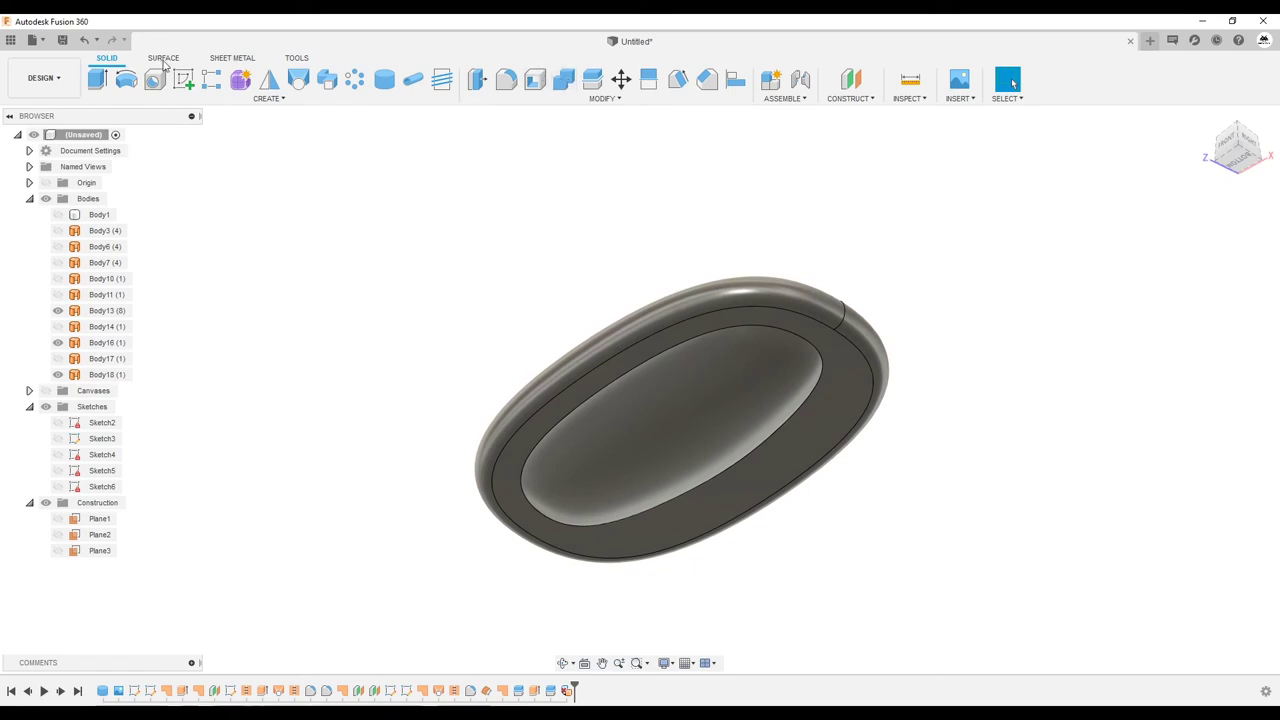
Step: Attempt a stitch of the dome and rim surfaces, then cancel it
left_click(164, 60)
left_click(393, 85)
left_click(741, 372)
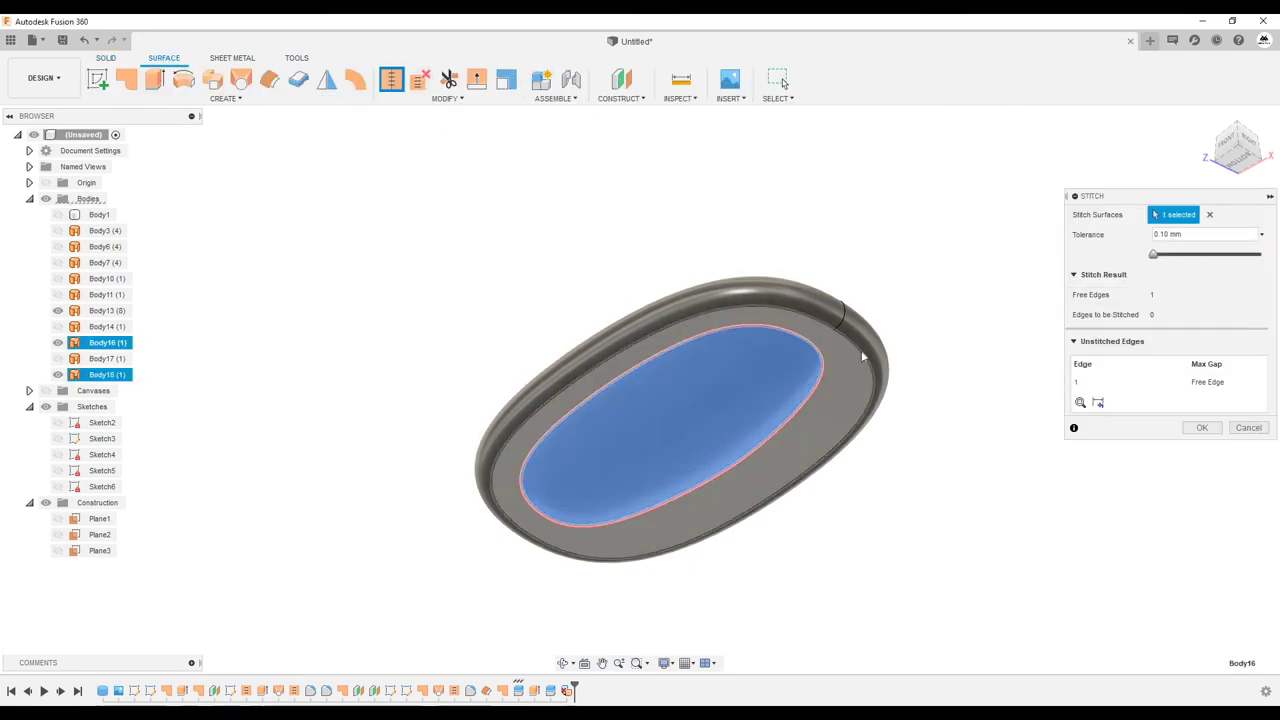
left_click(850, 364)
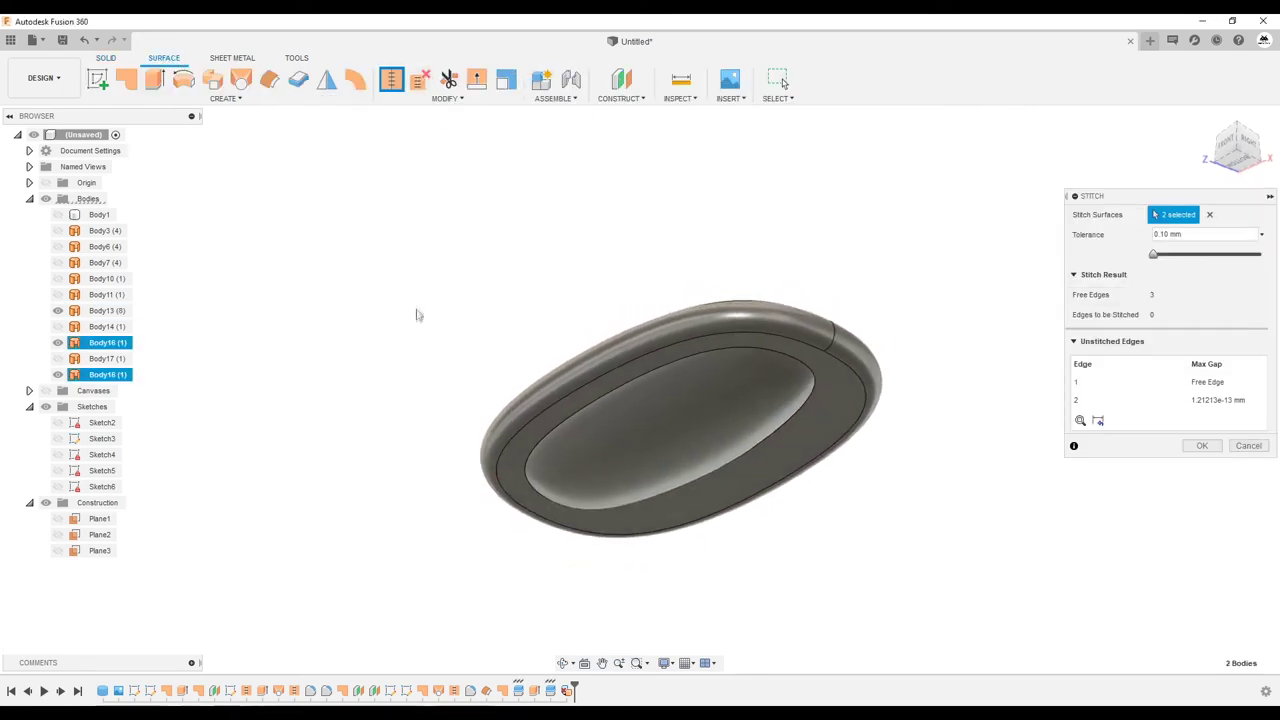
left_click(892, 367)
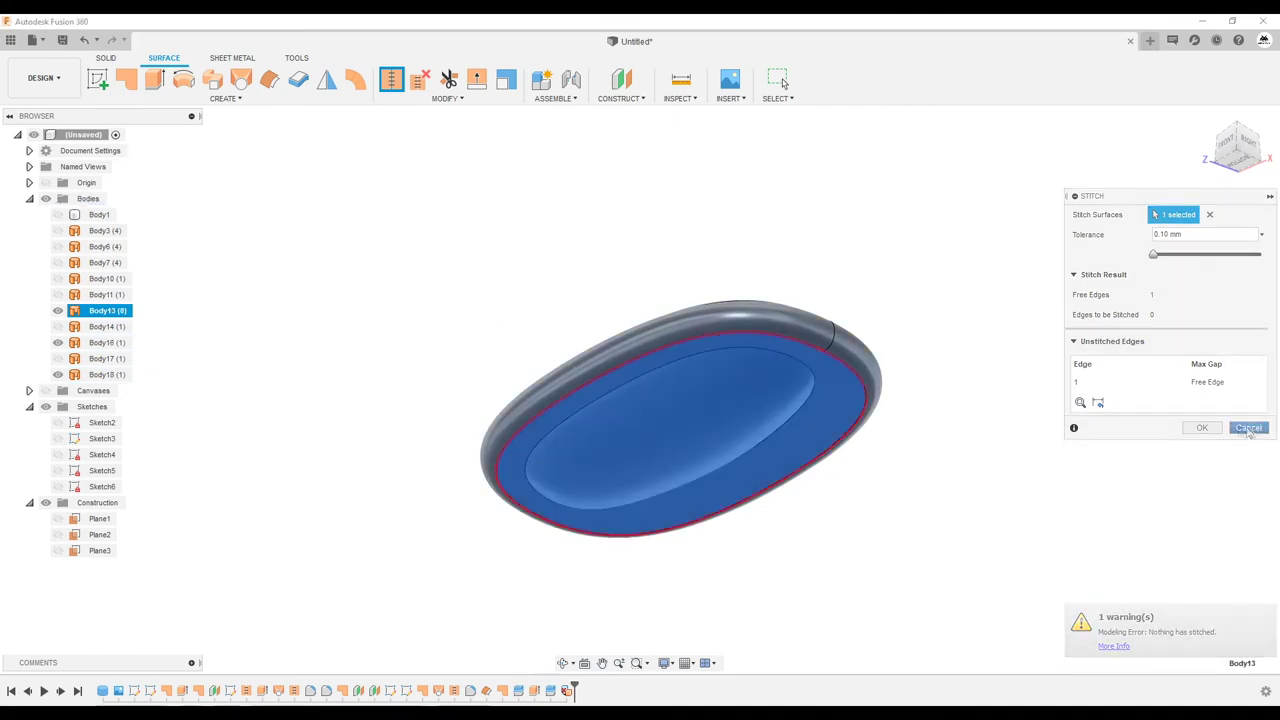
left_click(1248, 427)
Step: Box-select Body13, Body16 and Body18 and stitch them at 0.10 mm tolerance
left_click_drag(987, 608, 441, 255)
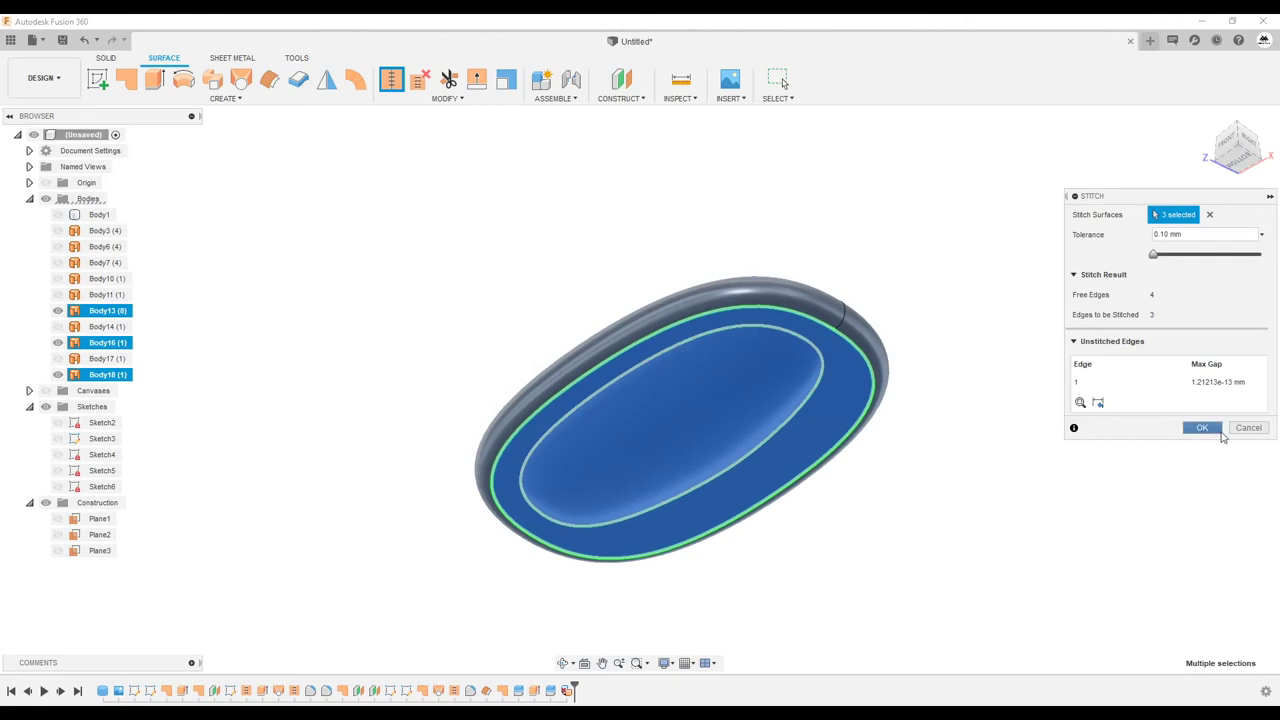
left_click(1203, 427)
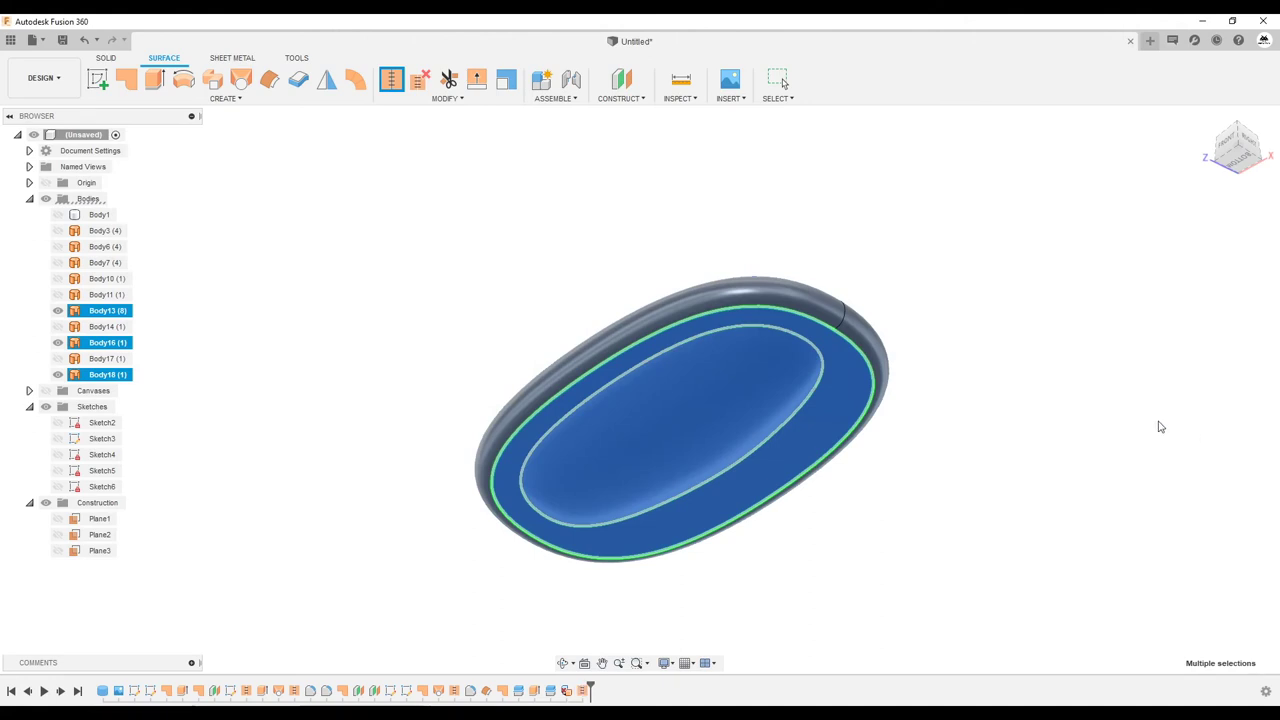
middle_click_drag(764, 423, 641, 421, "shift")
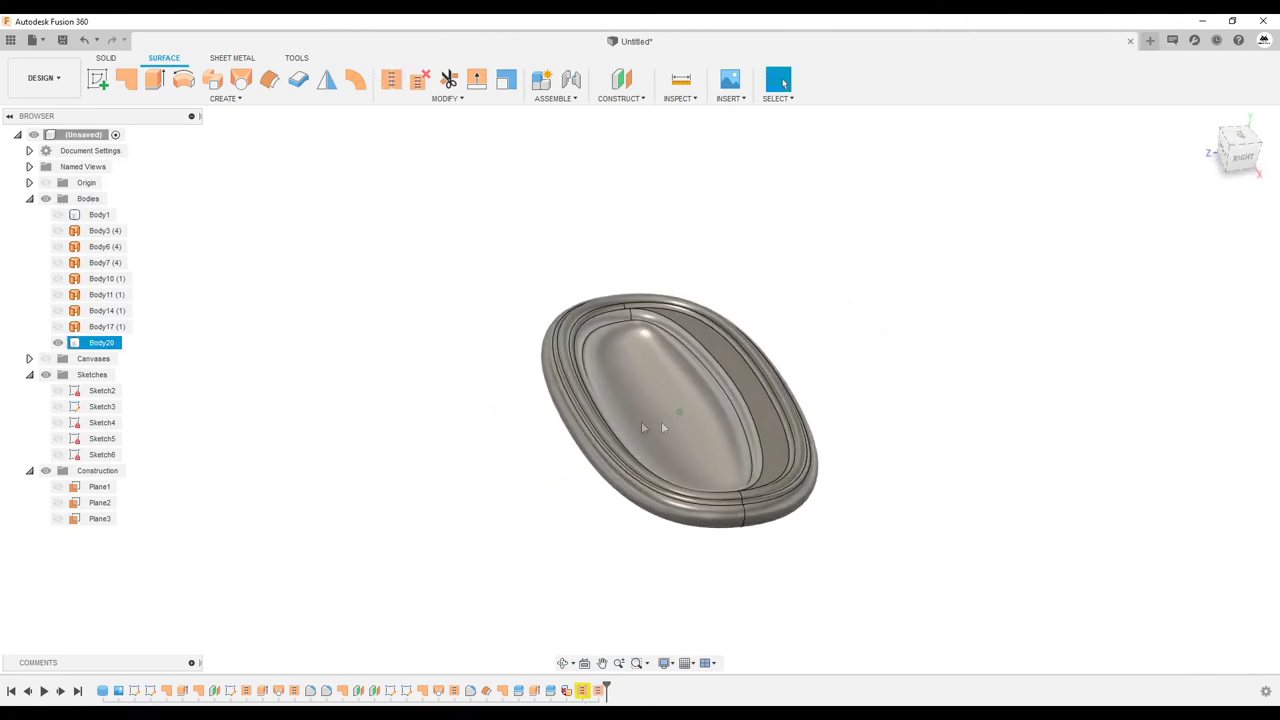
Step: Fillet the inner oval edge between bowl and flat rim at 10 mm
middle_click_drag(360, 391, 501, 435, "shift")
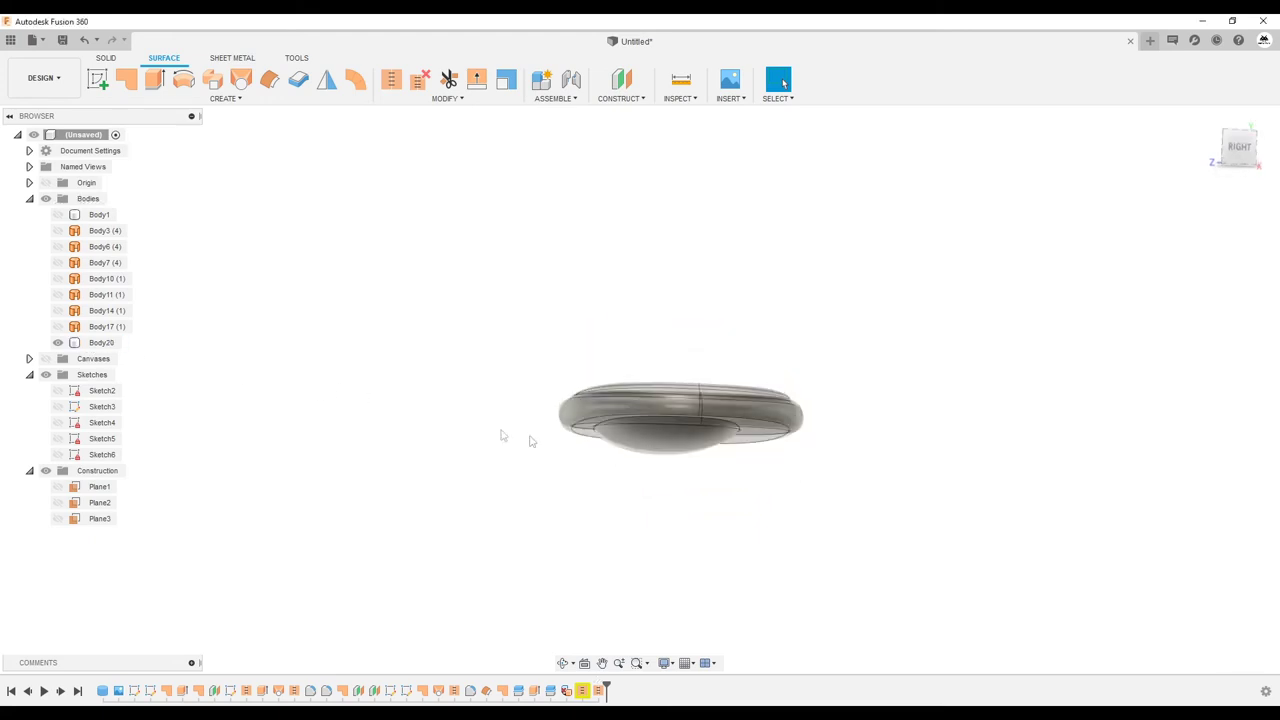
key("f")
left_click(762, 398)
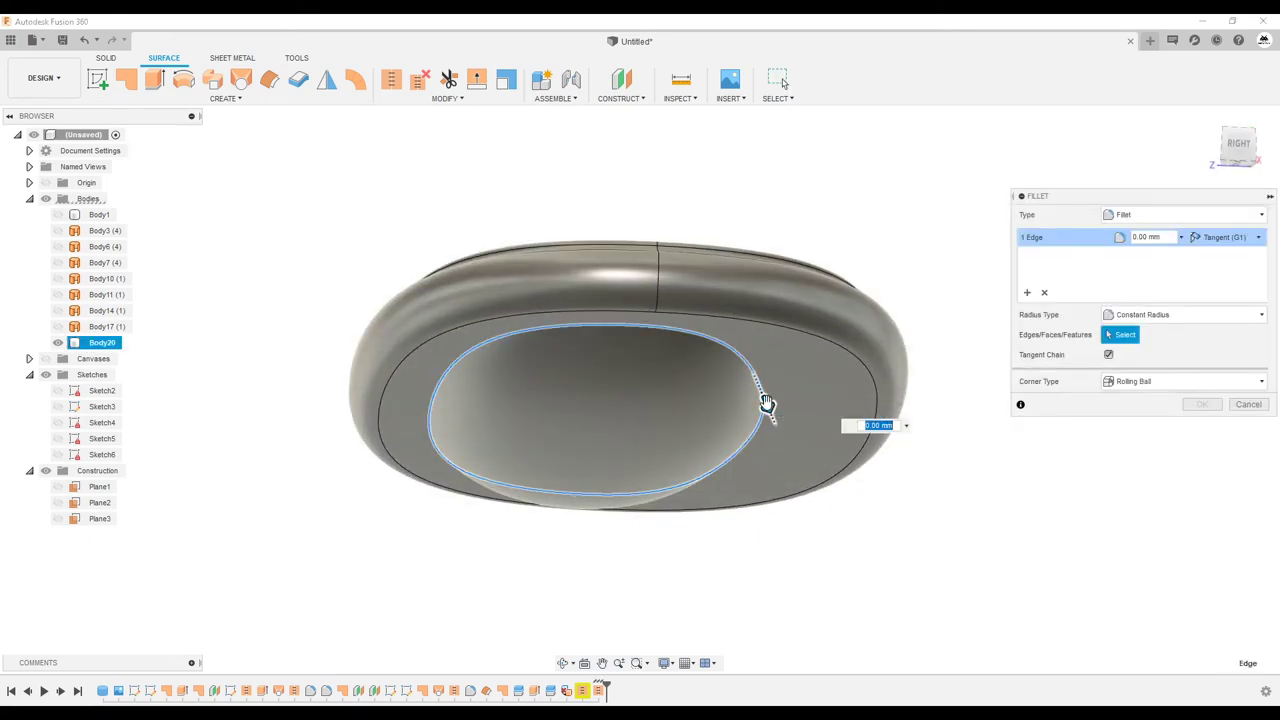
type("10")
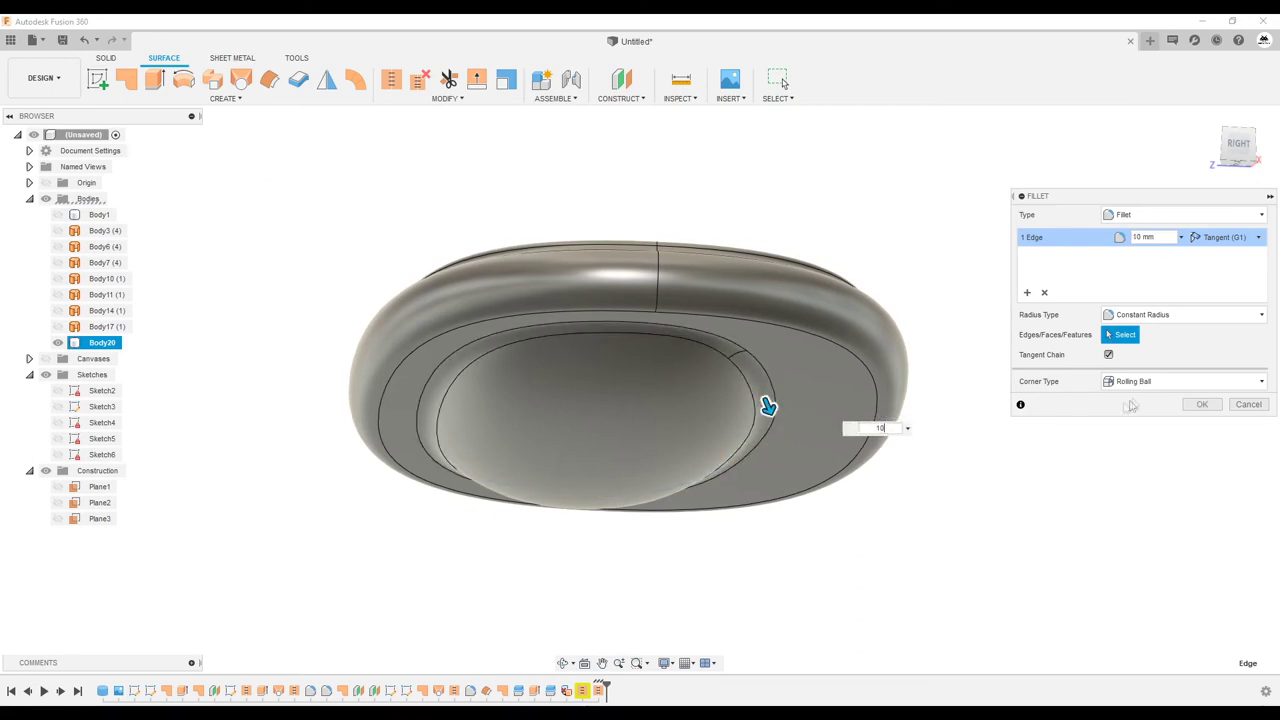
key("Return")
key("f")
mouse_move(1080, 491)
middle_mouse_down("shift")
mouse_move(1250, 420)
mouse_move(1237, 409)
mouse_move(1131, 440)
mouse_move(980, 426)
mouse_move(706, 359)
mouse_move(594, 298)
mouse_move(460, 400)
mouse_move(737, 331)
mouse_move(717, 307)
mouse_move(850, 344)
mouse_move(614, 409)
mouse_move(398, 408)
mouse_move(622, 417)
mouse_move(640, 258)
mouse_move(700, 240)
middle_mouse_up("shift")
left_click(1246, 406)
Step: Turn the view through side angles to a straight top-down view of the basin
left_click(669, 346)
left_click(717, 314)
left_click(850, 344)
left_click(1240, 148)
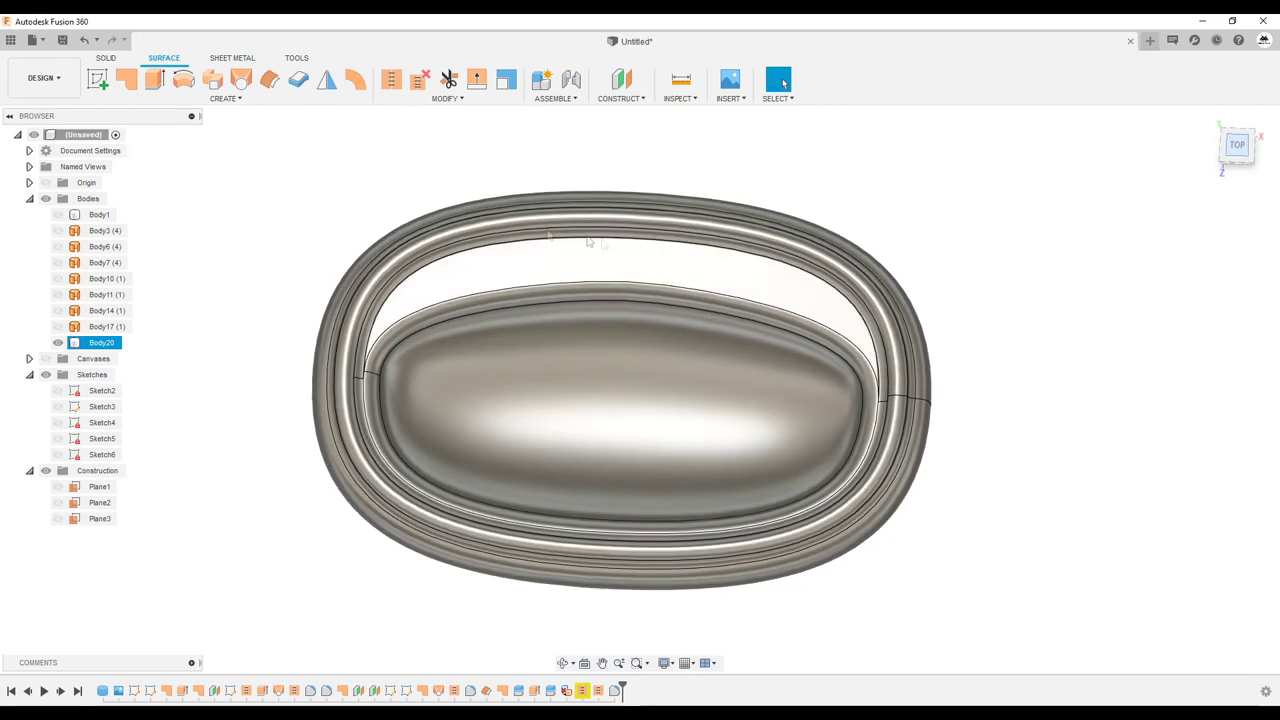
Step: Start a sketch on the XY plane and project the basin body outline
left_click(97, 78)
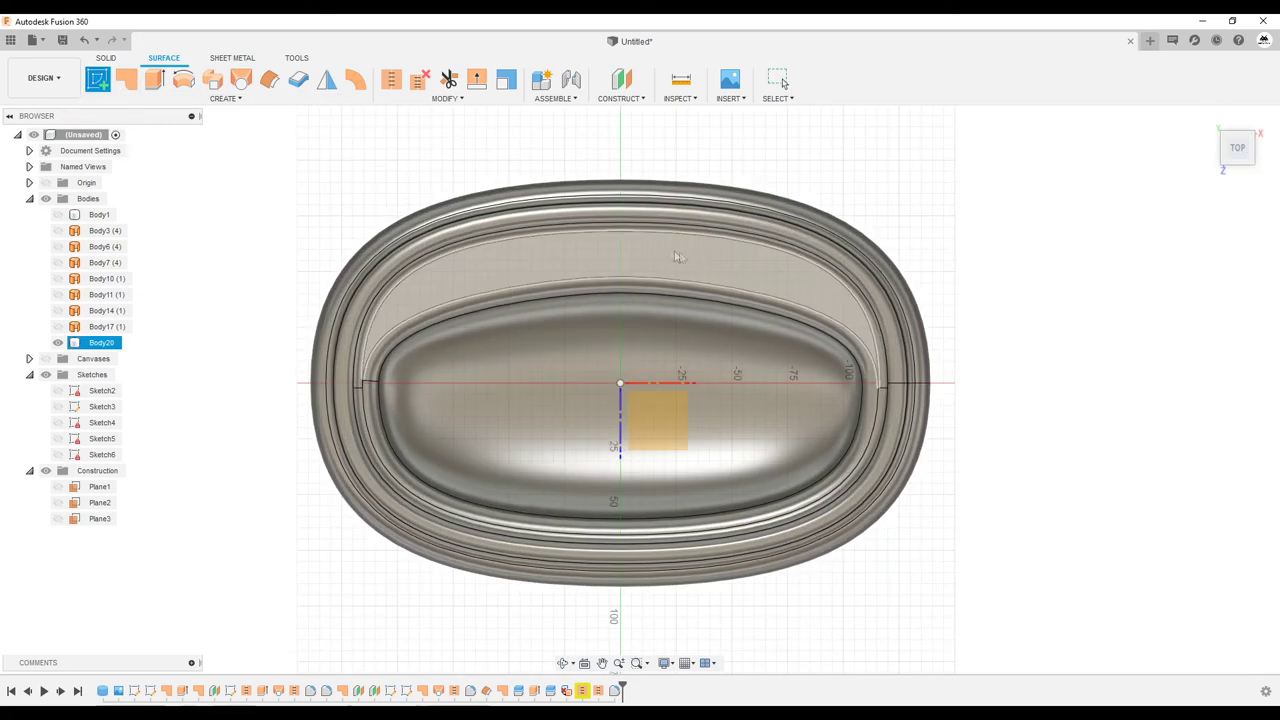
left_click(662, 419)
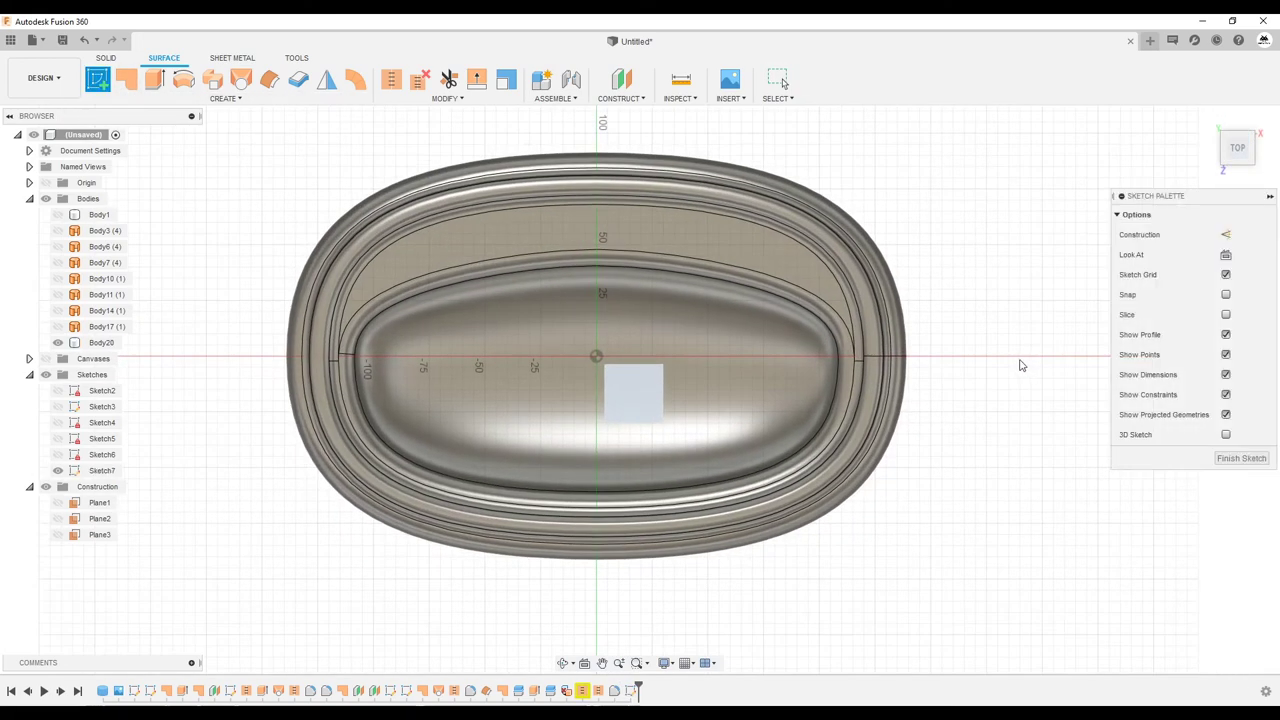
key("p")
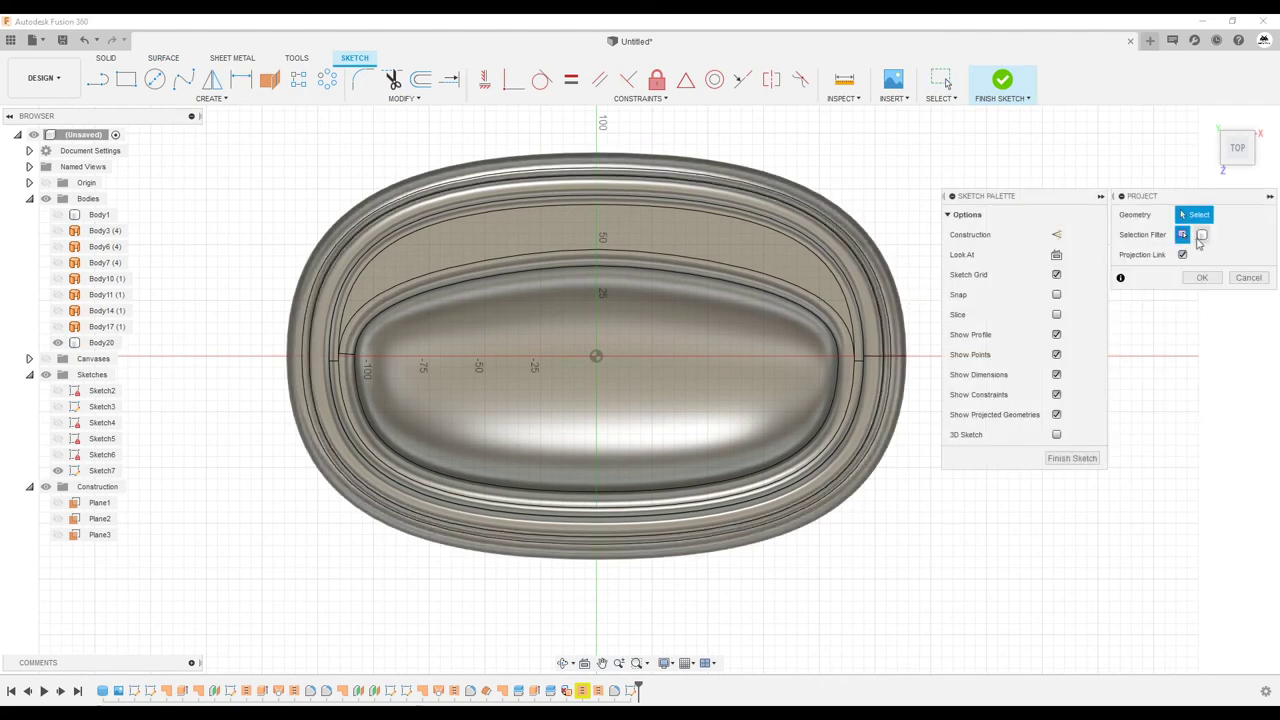
left_click(656, 245)
left_click(1201, 277)
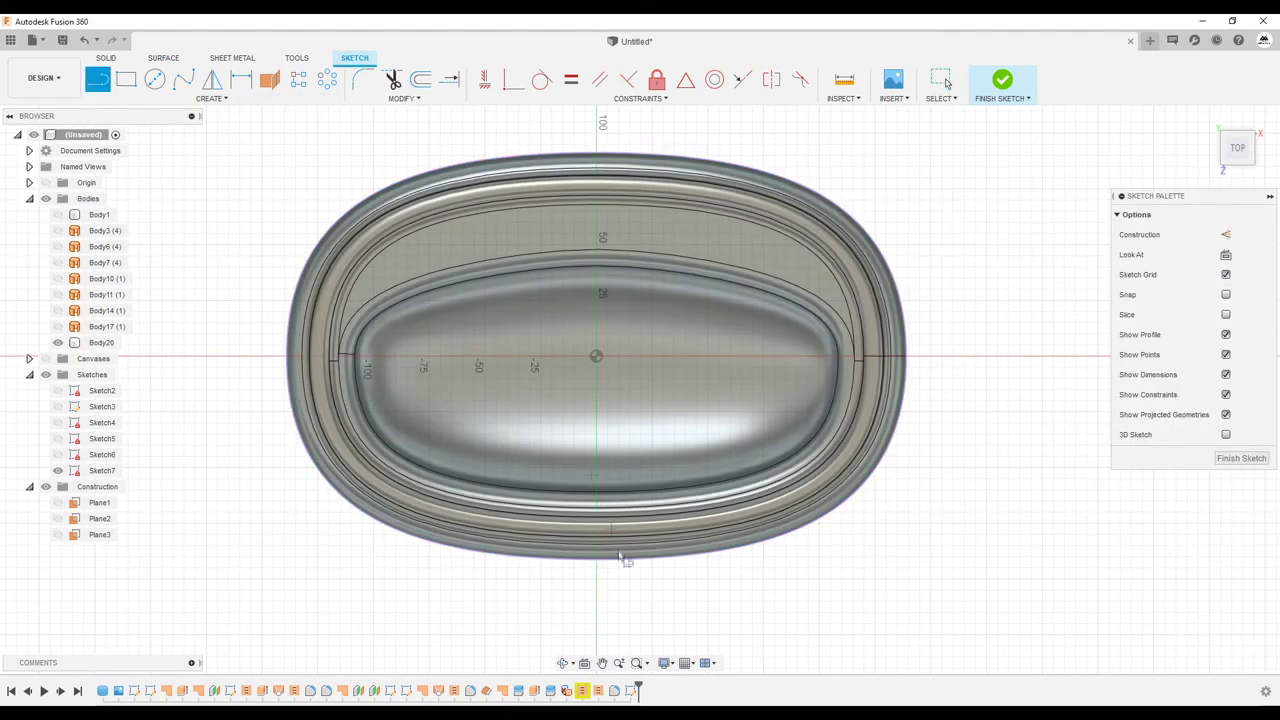
Step: Draw a vertical centreline through the sketch origin
left_click(595, 358)
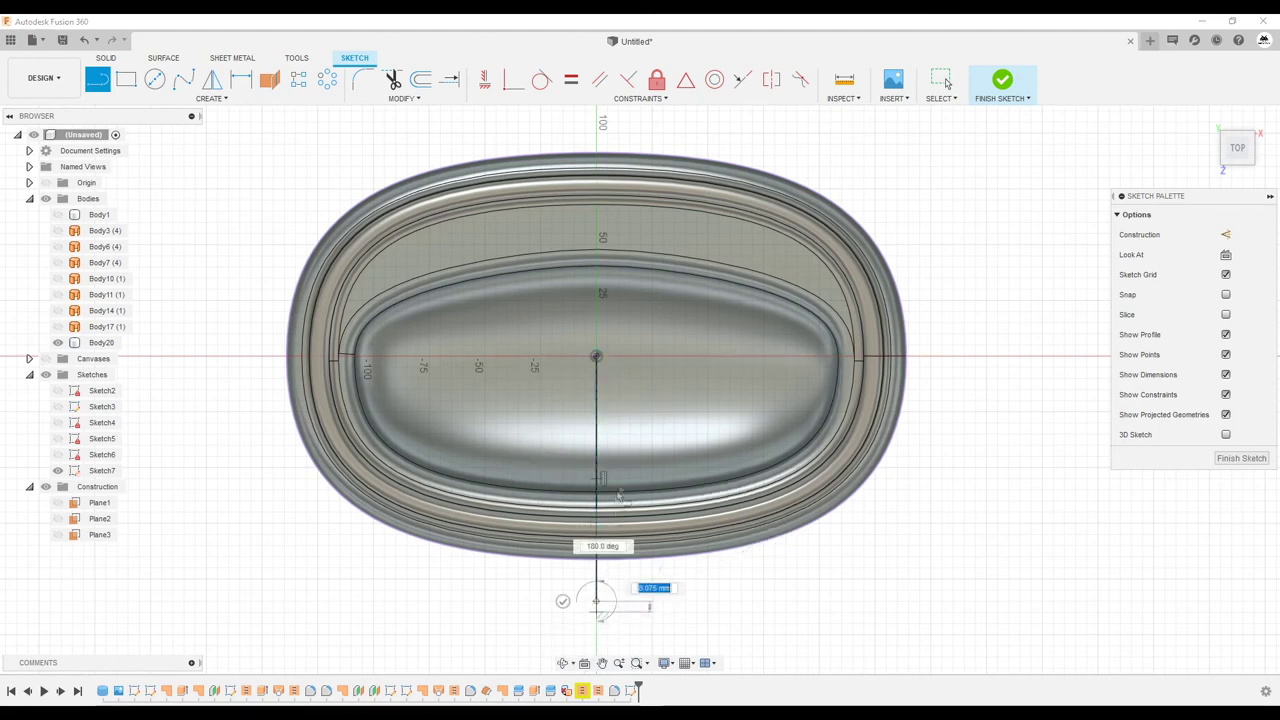
scroll(618, 495, "down", 2)
key("Return")
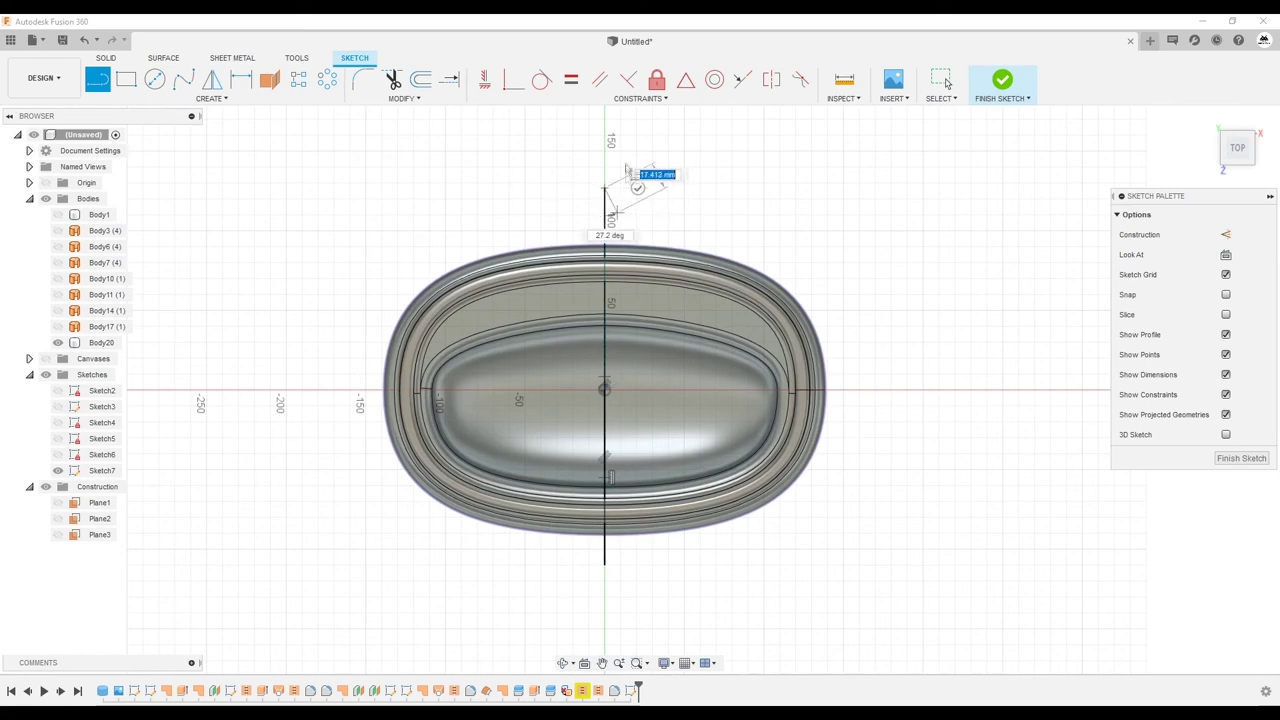
key("Return")
key("c")
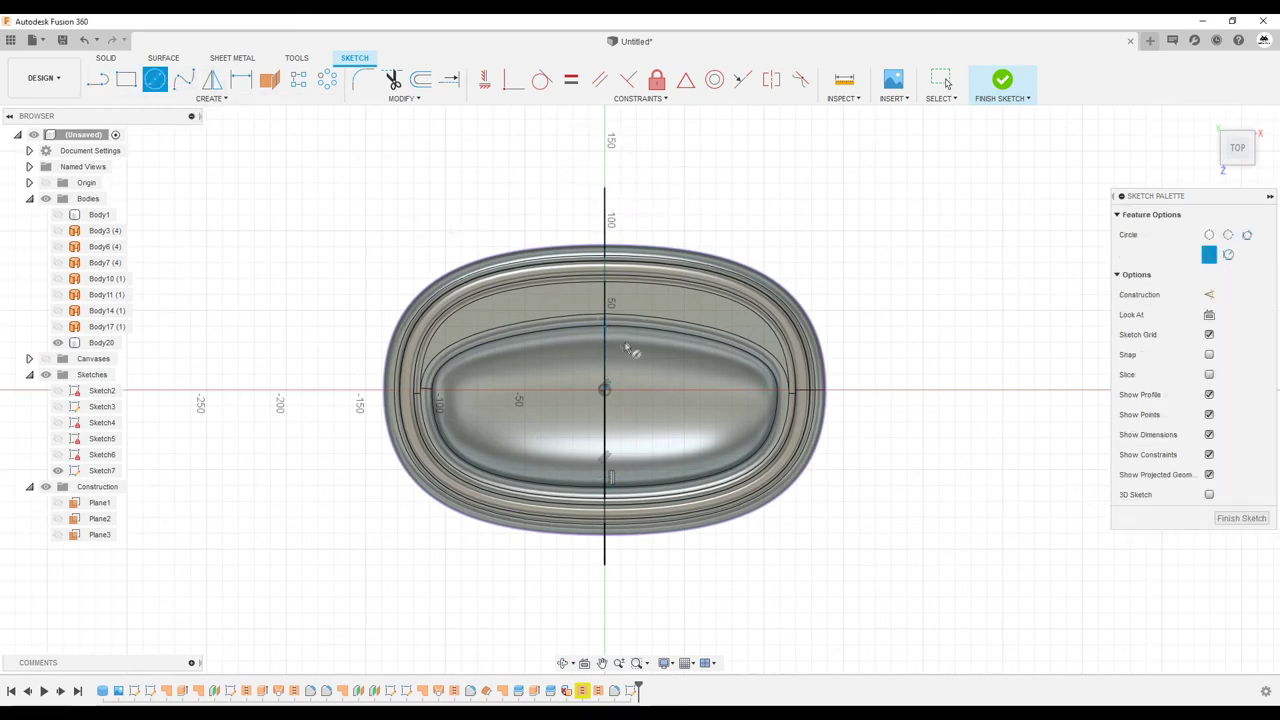
scroll(615, 345, "up", 4)
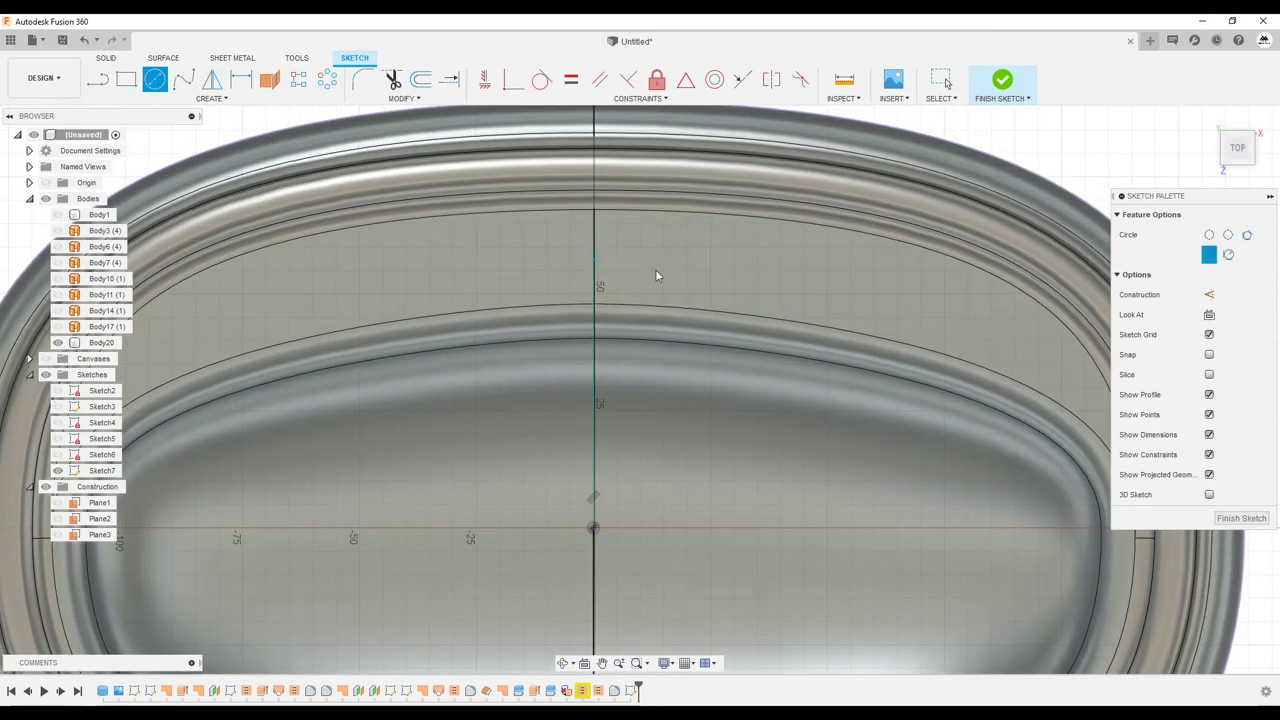
Step: Project the upper rim band face and place a tap-hole circle on it
key("p")
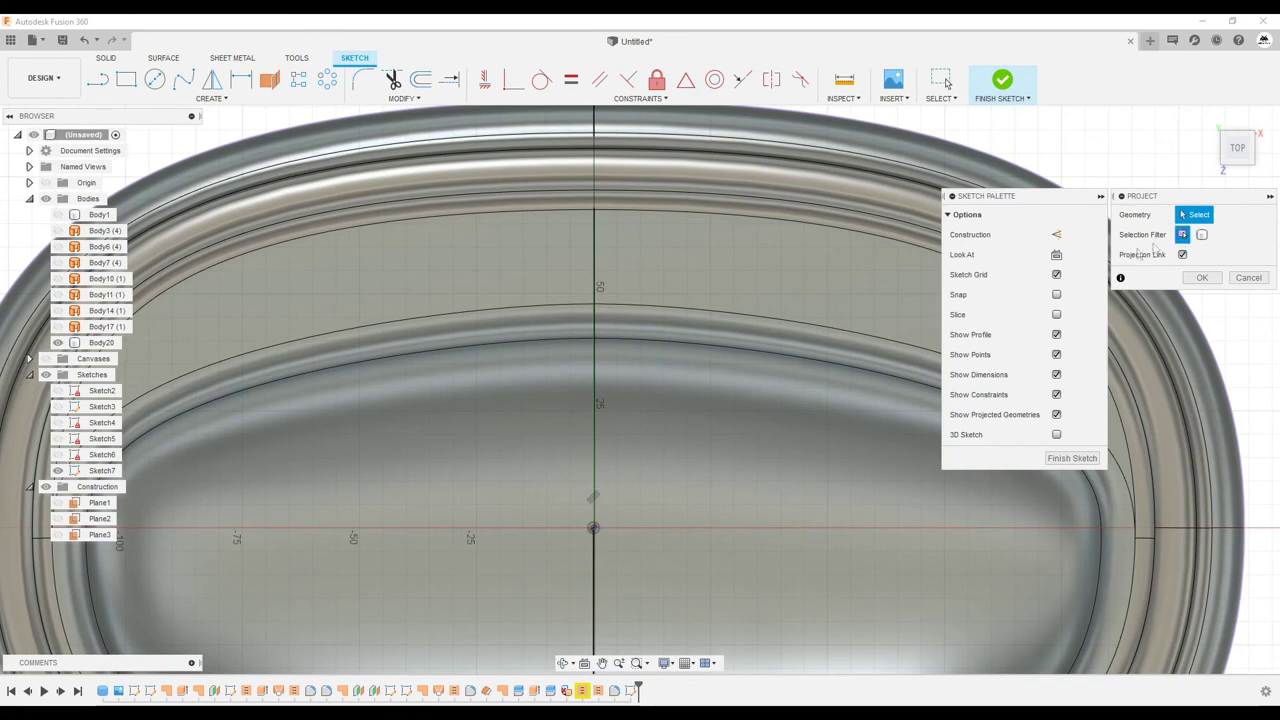
left_click(560, 246)
key("Return")
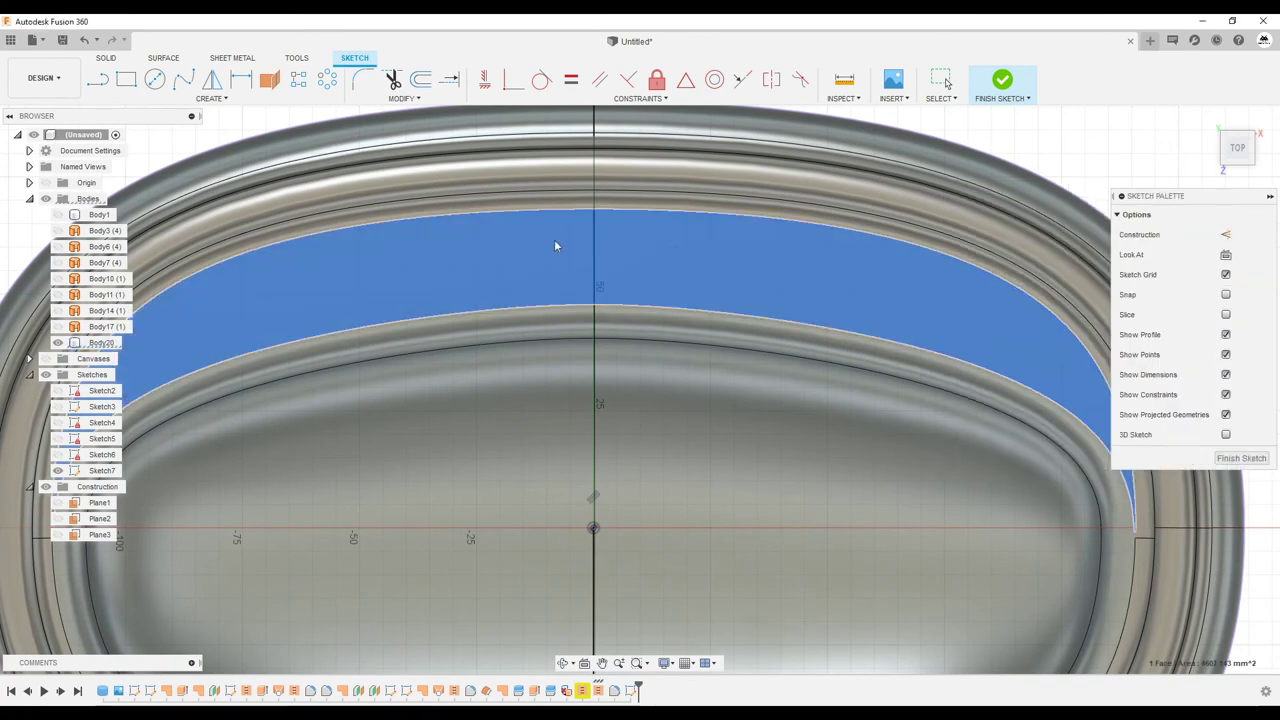
left_click(155, 79)
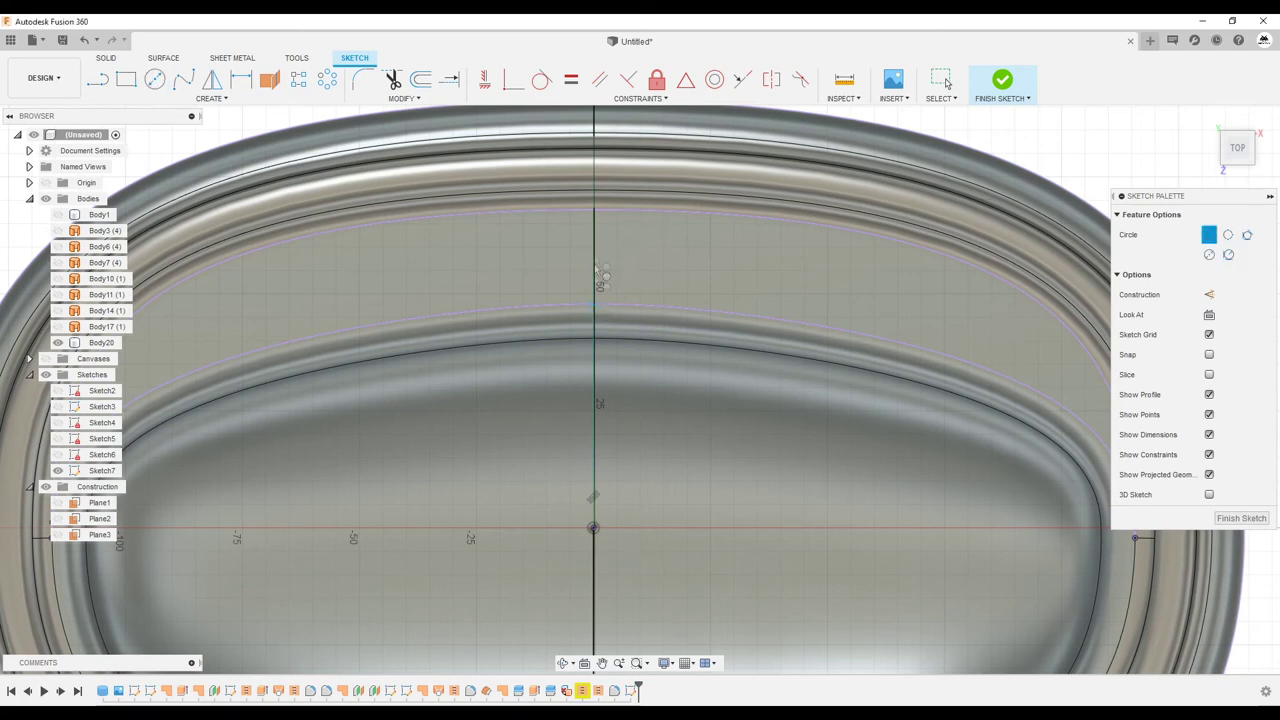
left_click(594, 207)
left_click(157, 79)
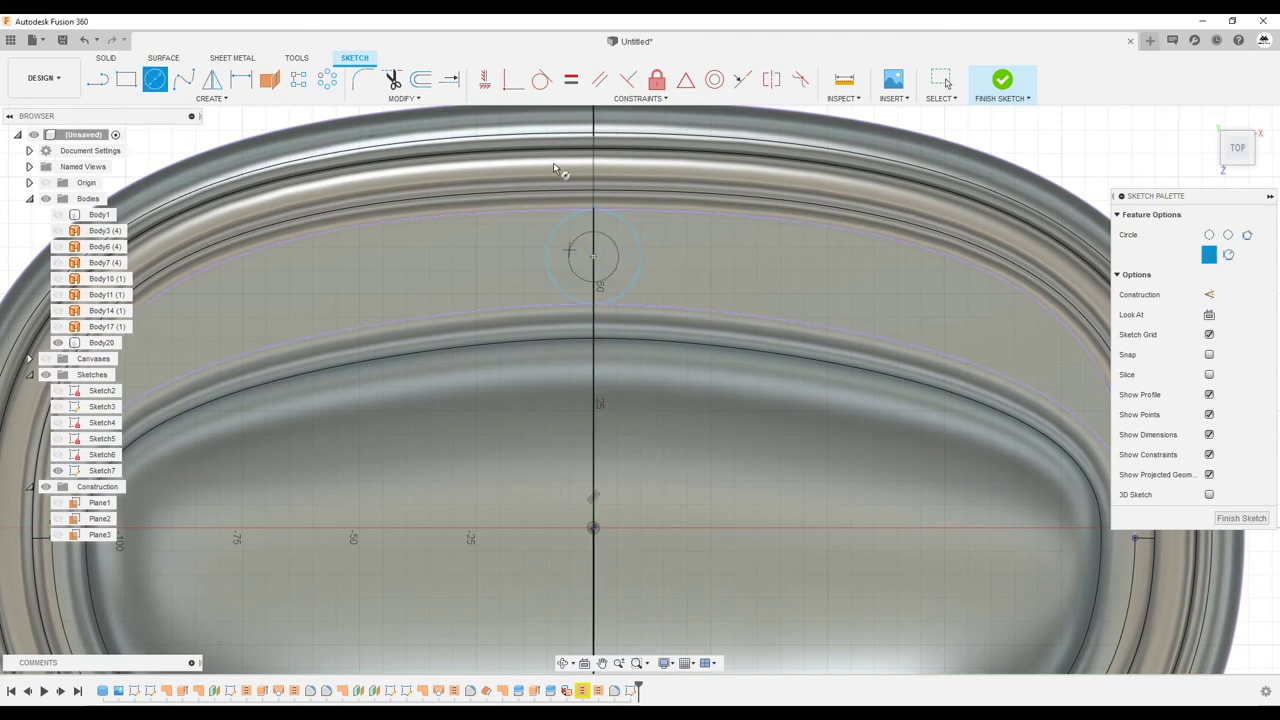
Step: Project the inner oval bowl face, then cancel an oversized circle centred at the origin
scroll(550, 160, "down", 5)
scroll(560, 190, "up", 2)
scroll(590, 246, "up", 2)
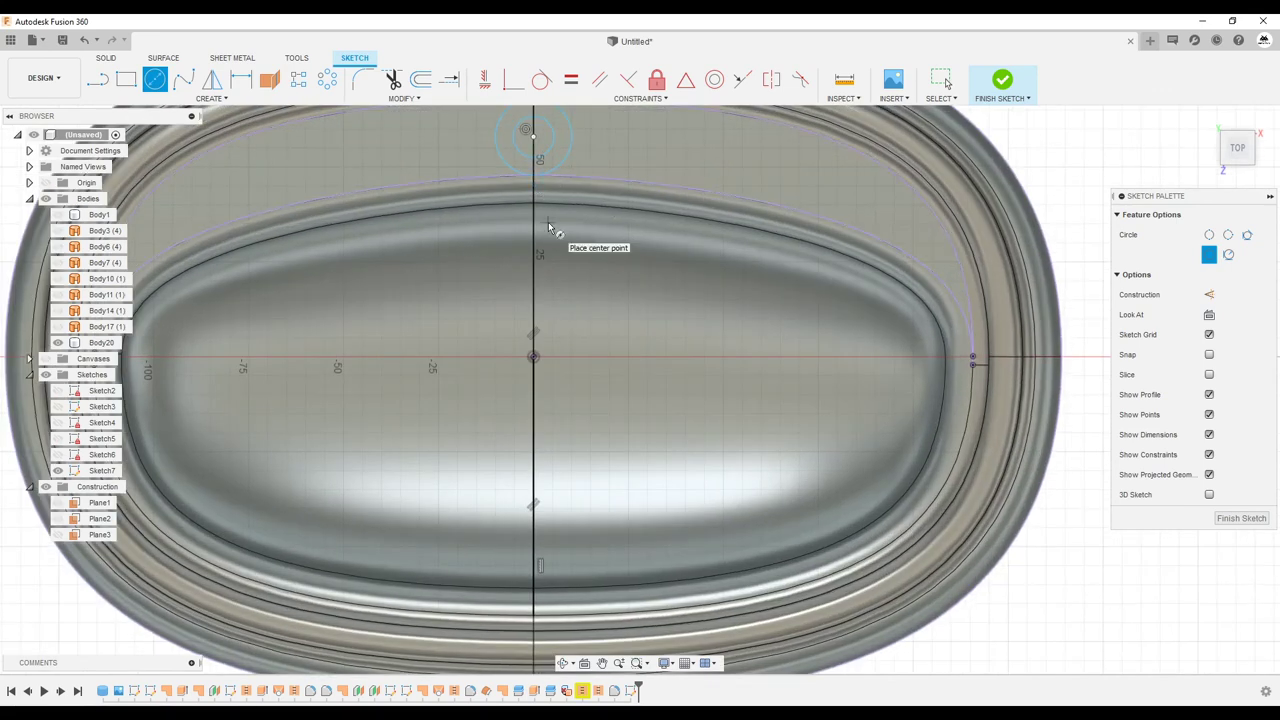
key("p")
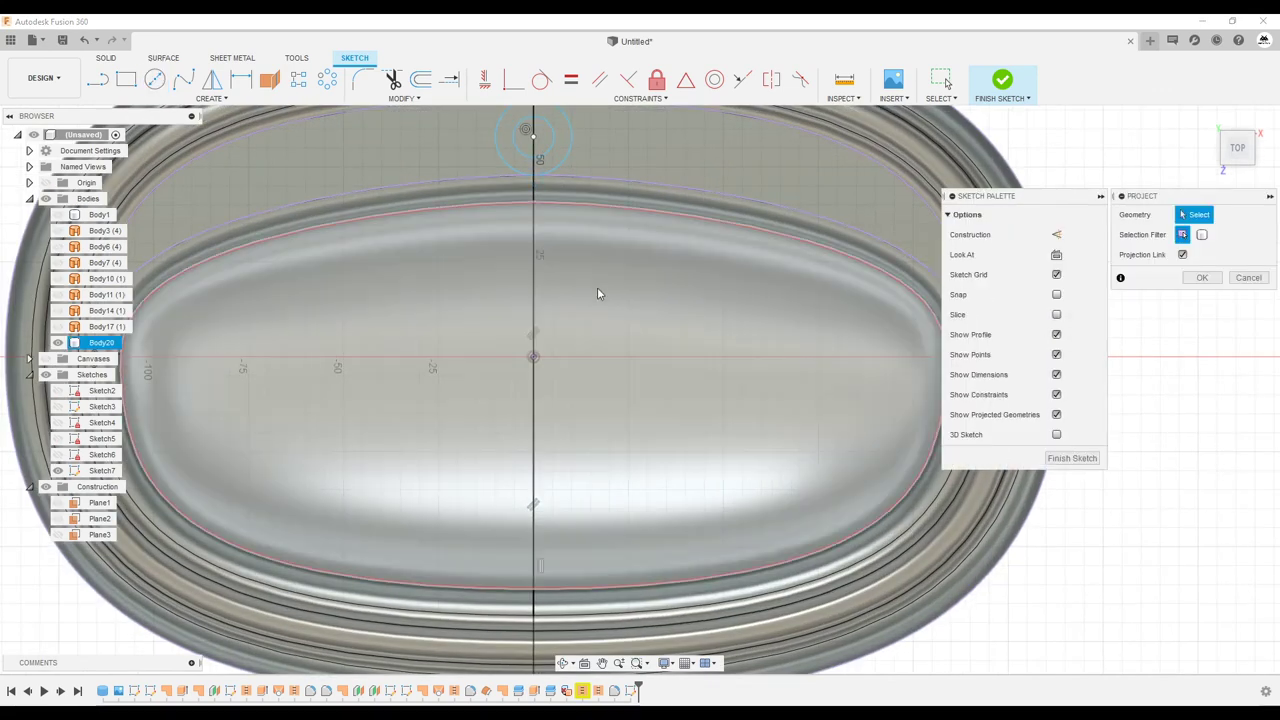
left_click(600, 290)
left_click(1201, 279)
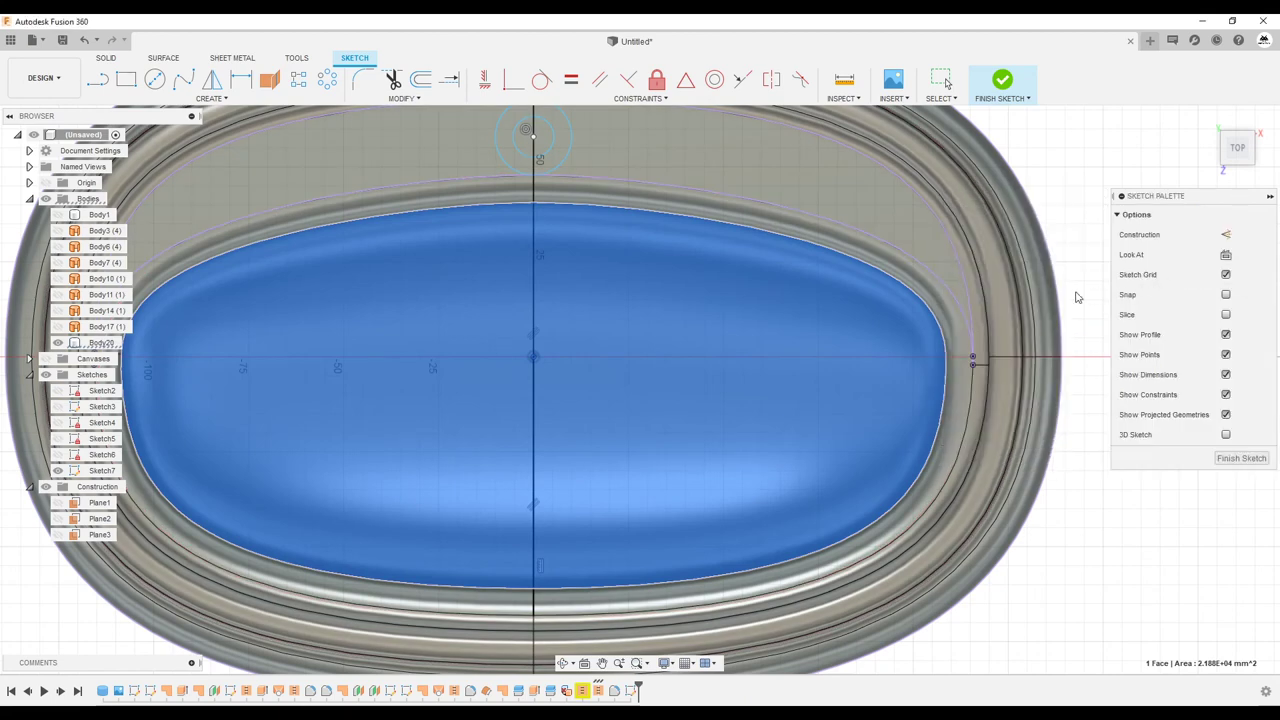
left_click(155, 79)
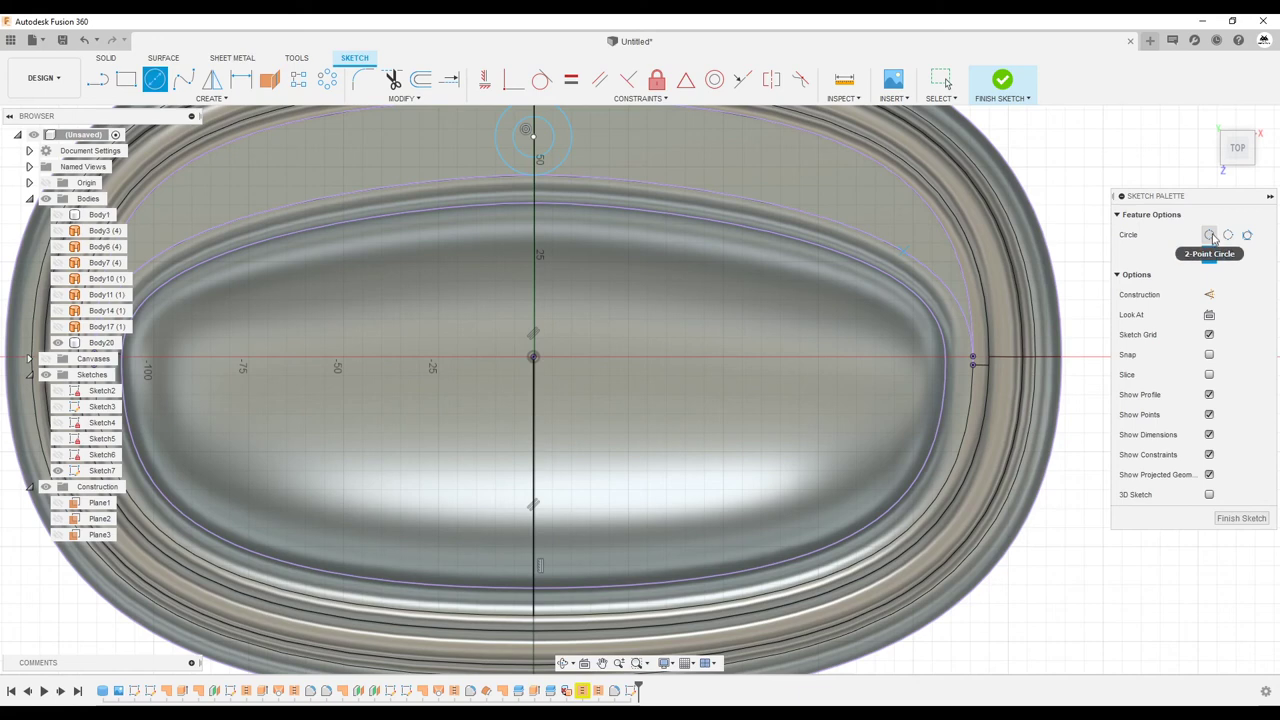
left_click(533, 357)
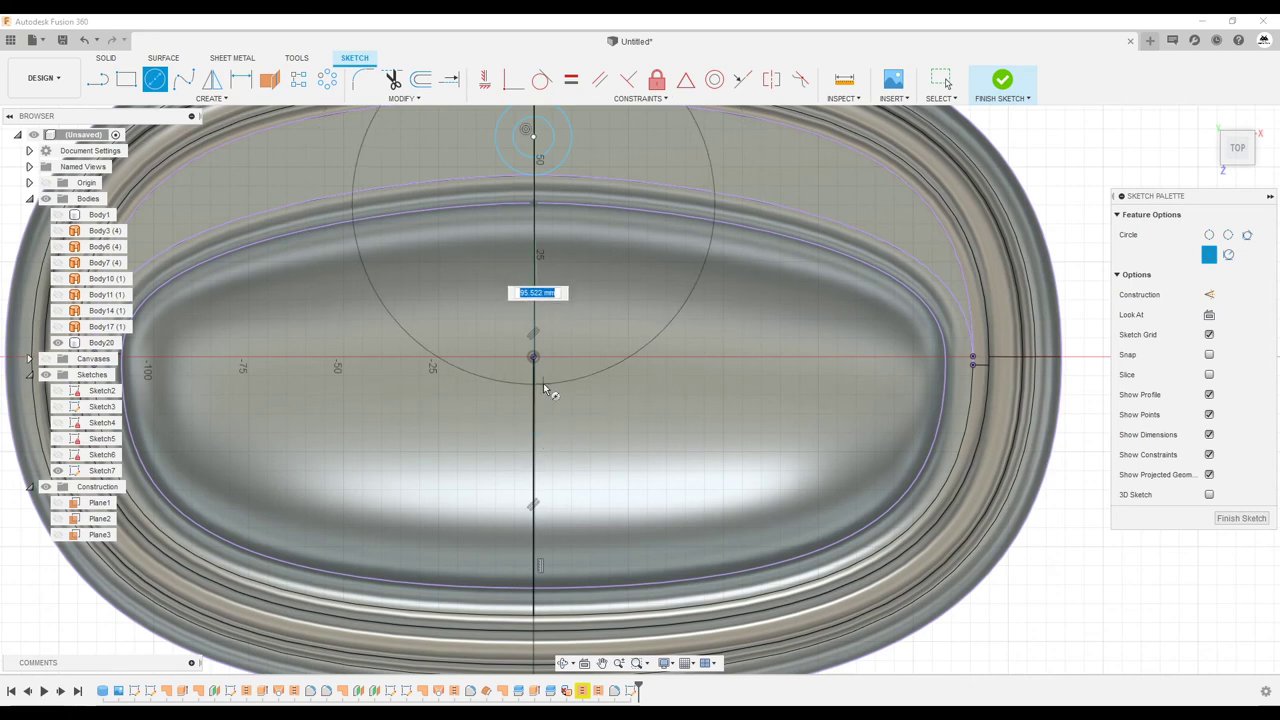
key("Escape")
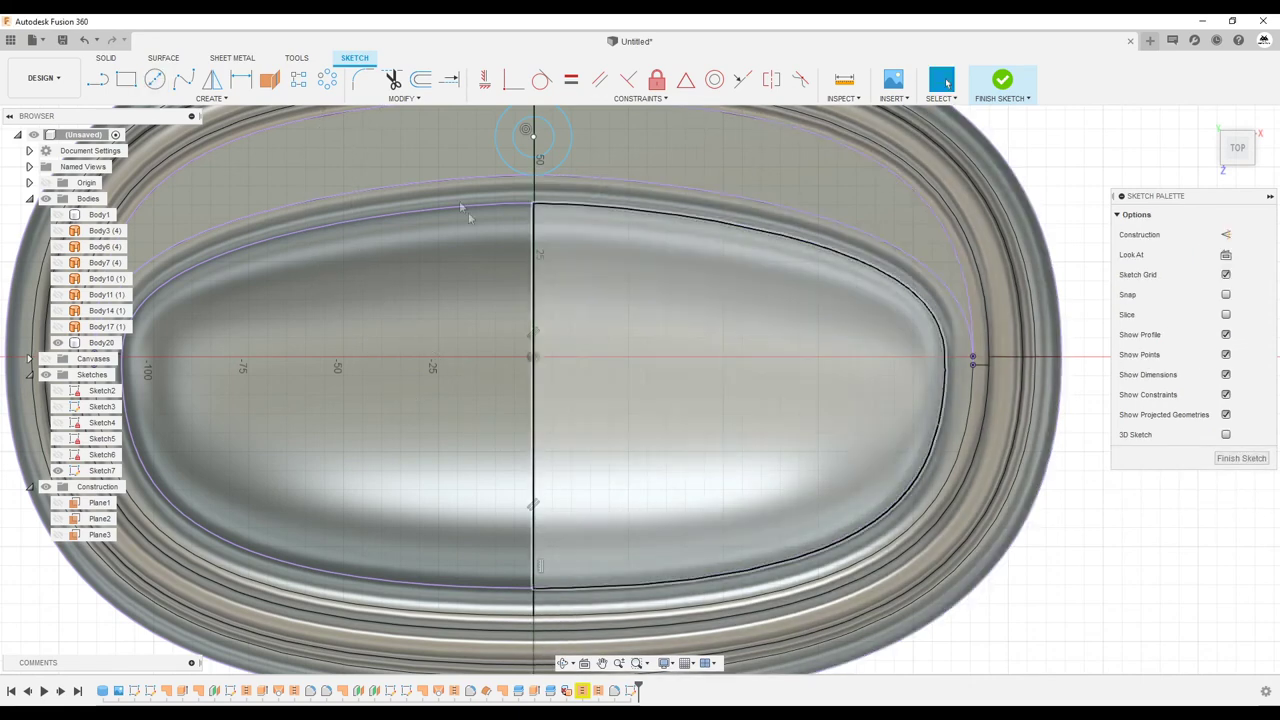
Step: Draw a large circle spanning the bowl
left_click(157, 80)
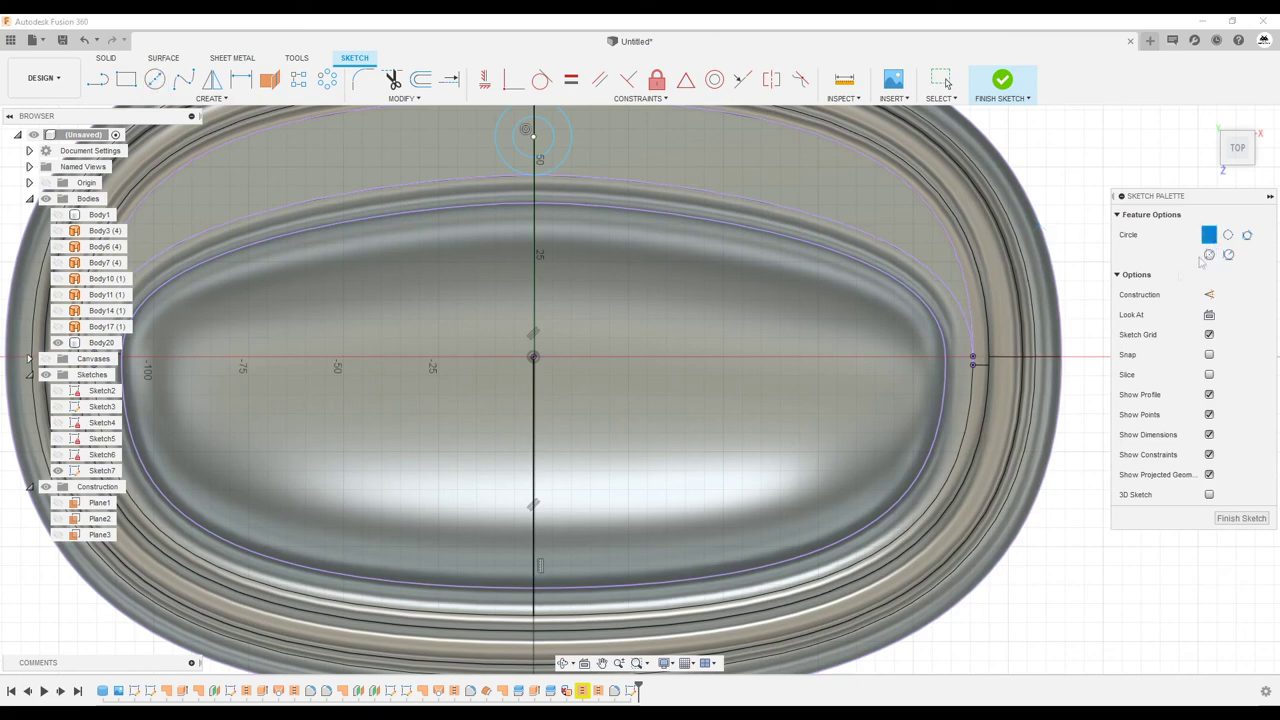
scroll(535, 210, "up", 3)
scroll(535, 203, "up", 2)
left_click(532, 202)
scroll(540, 225, "down", 3)
scroll(535, 240, "down", 3)
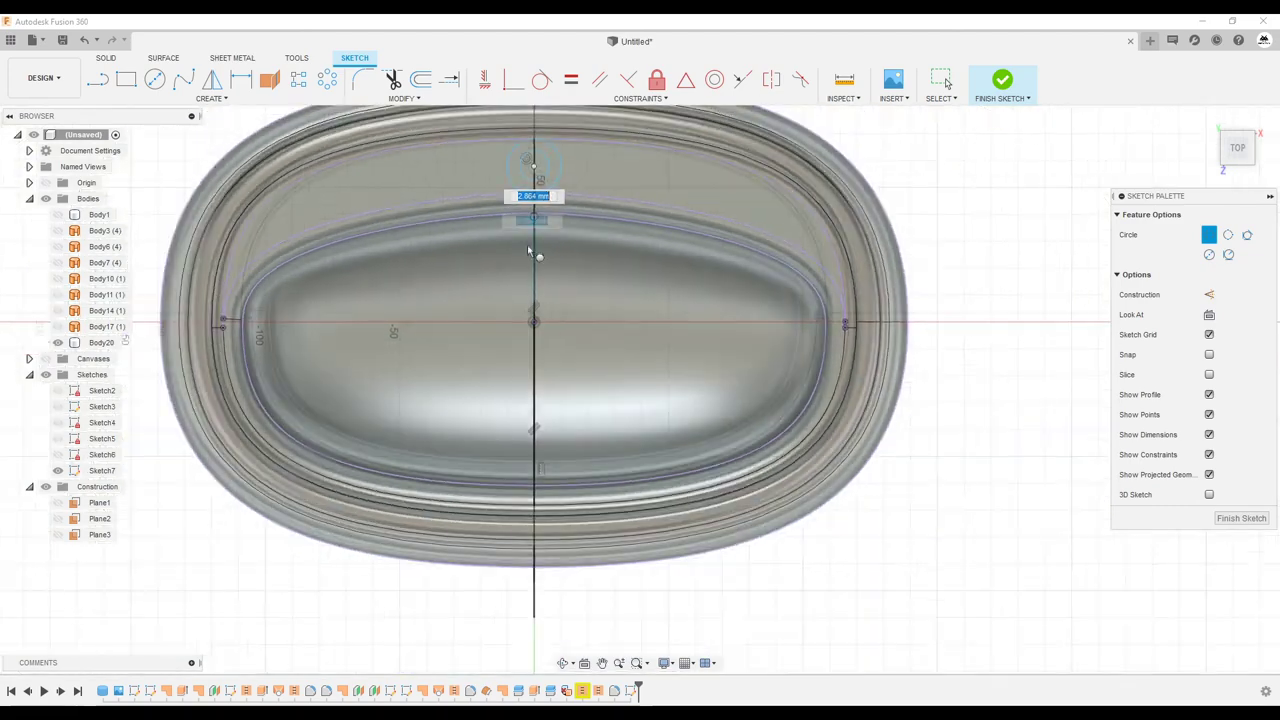
scroll(533, 300, "up", 2)
scroll(531, 403, "up", 3)
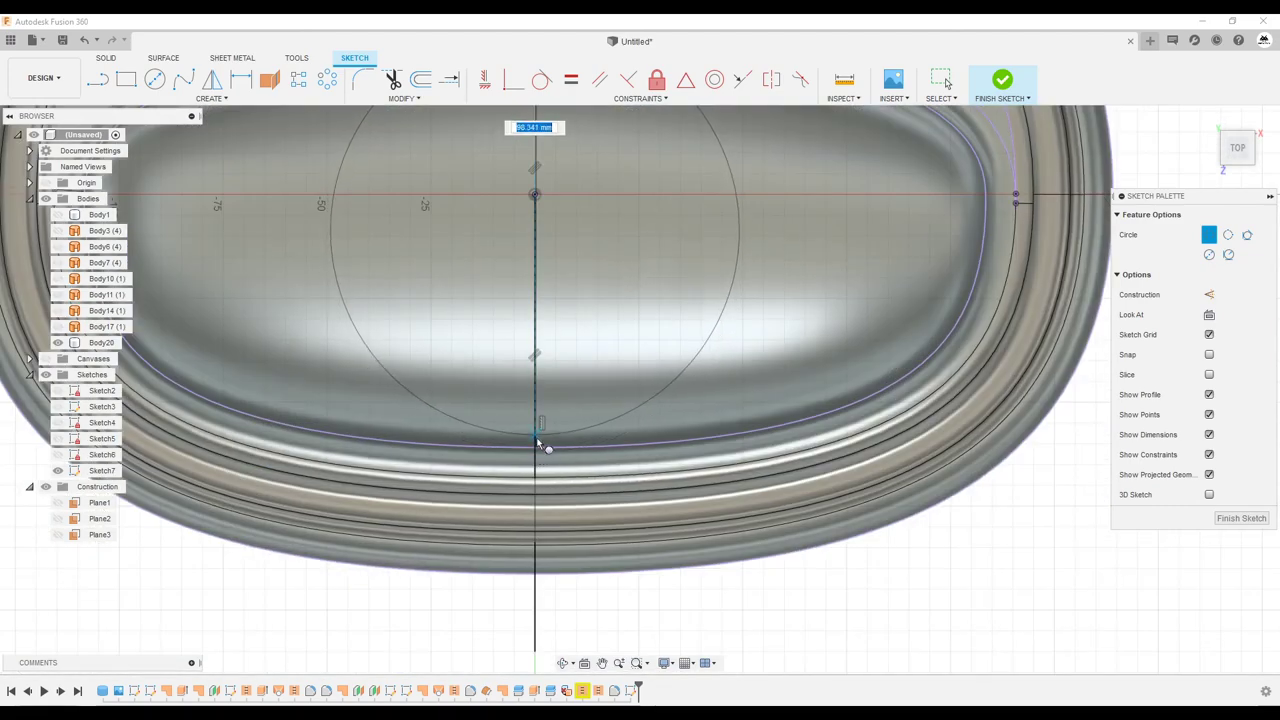
left_click(536, 446)
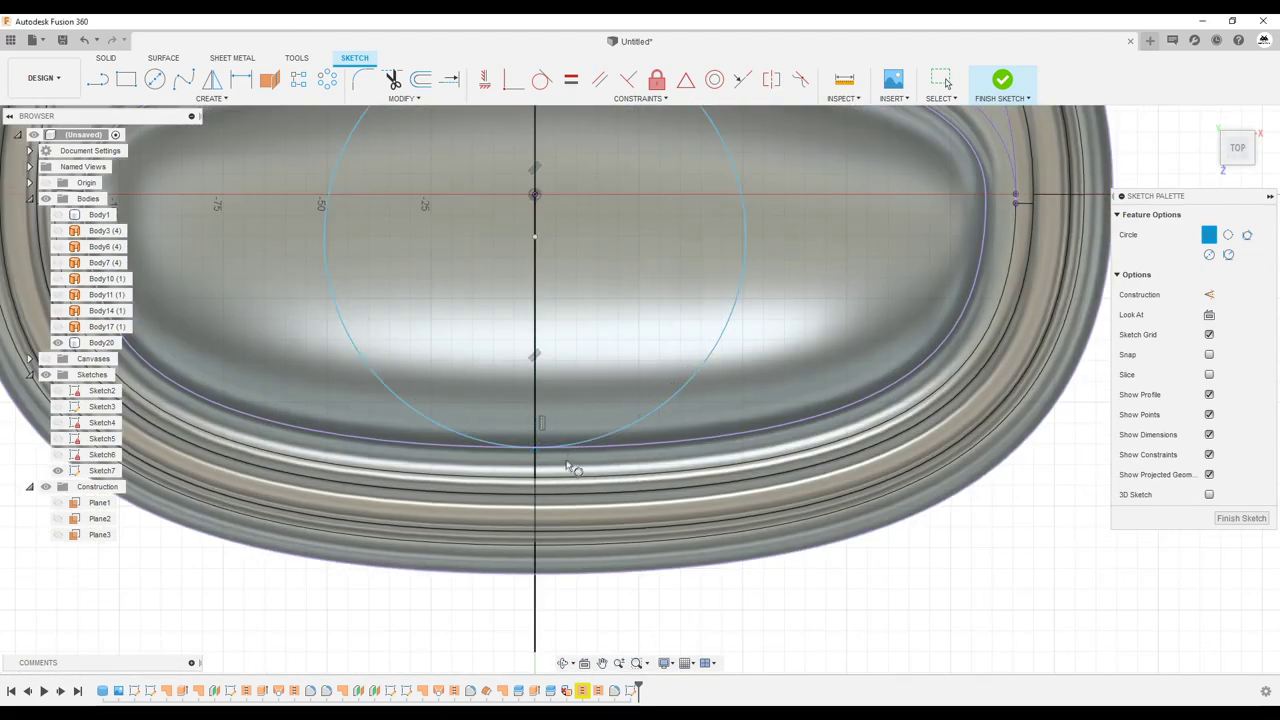
scroll(458, 396, "down", 2)
scroll(458, 396, "down", 2)
Step: Draw a small centre drain circle, dimension it to 15 mm diameter, and finish the sketch
left_click(157, 80)
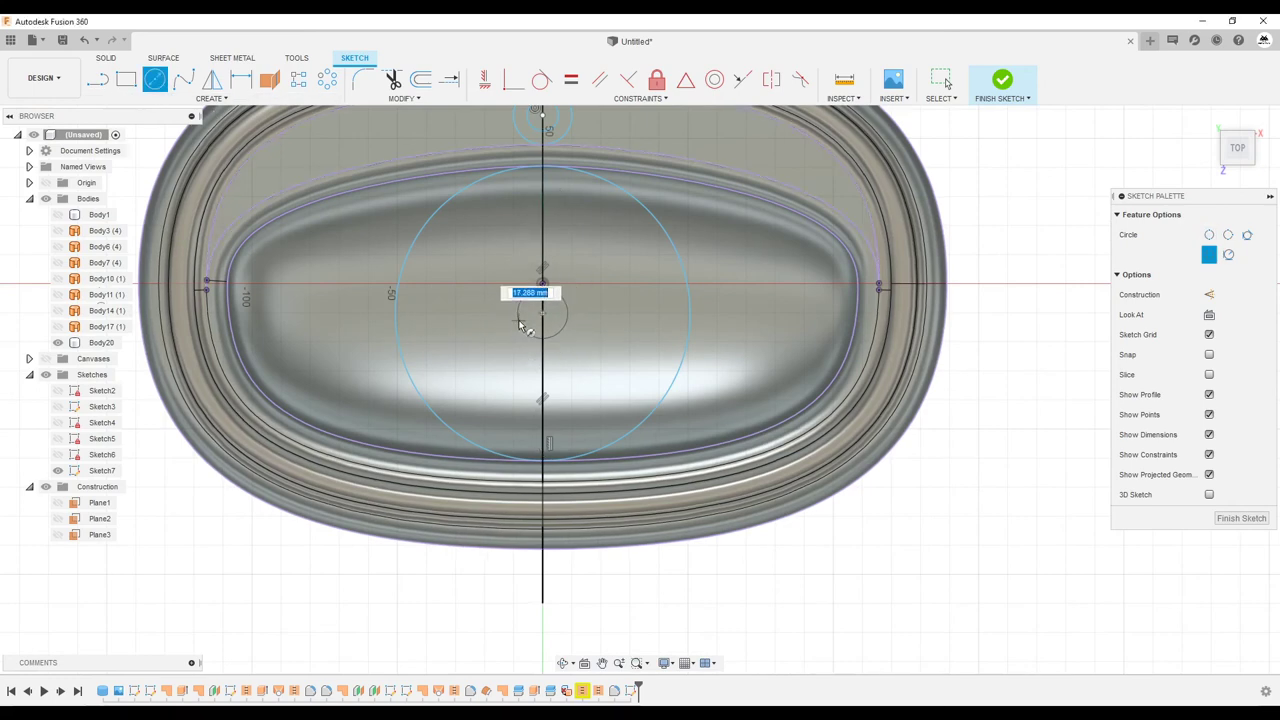
left_click(530, 320)
key("d")
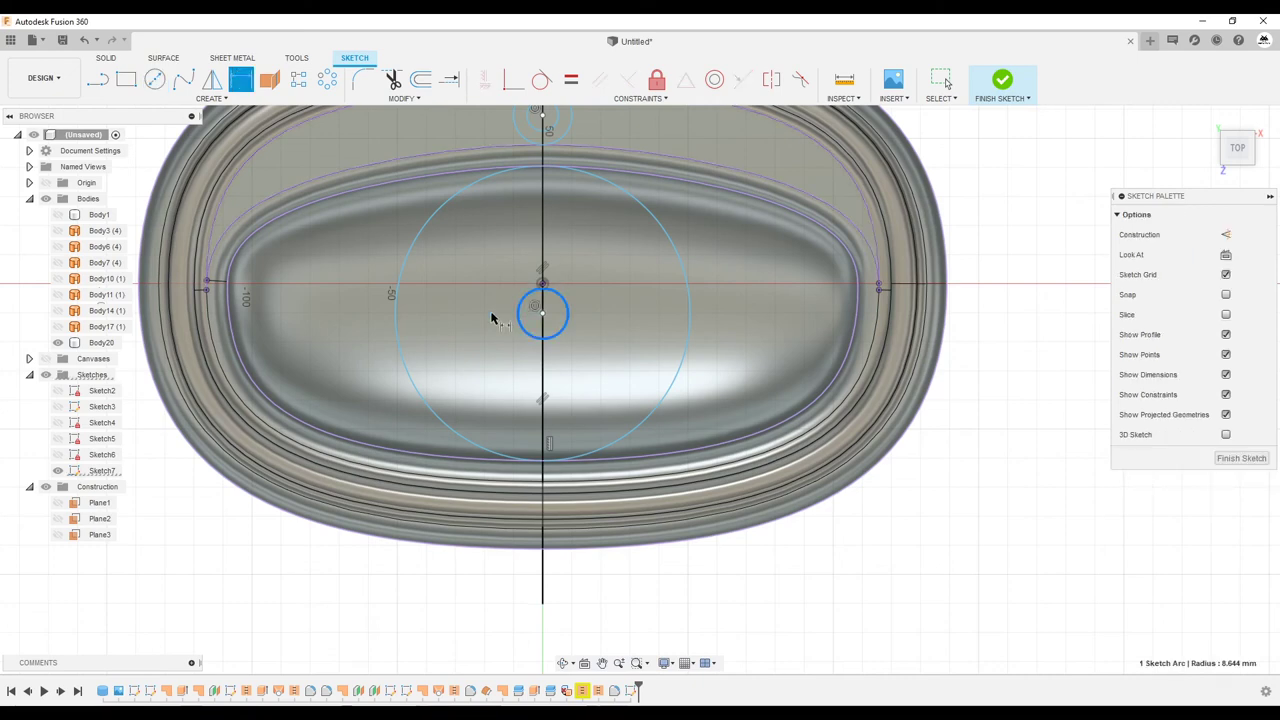
left_click(490, 316)
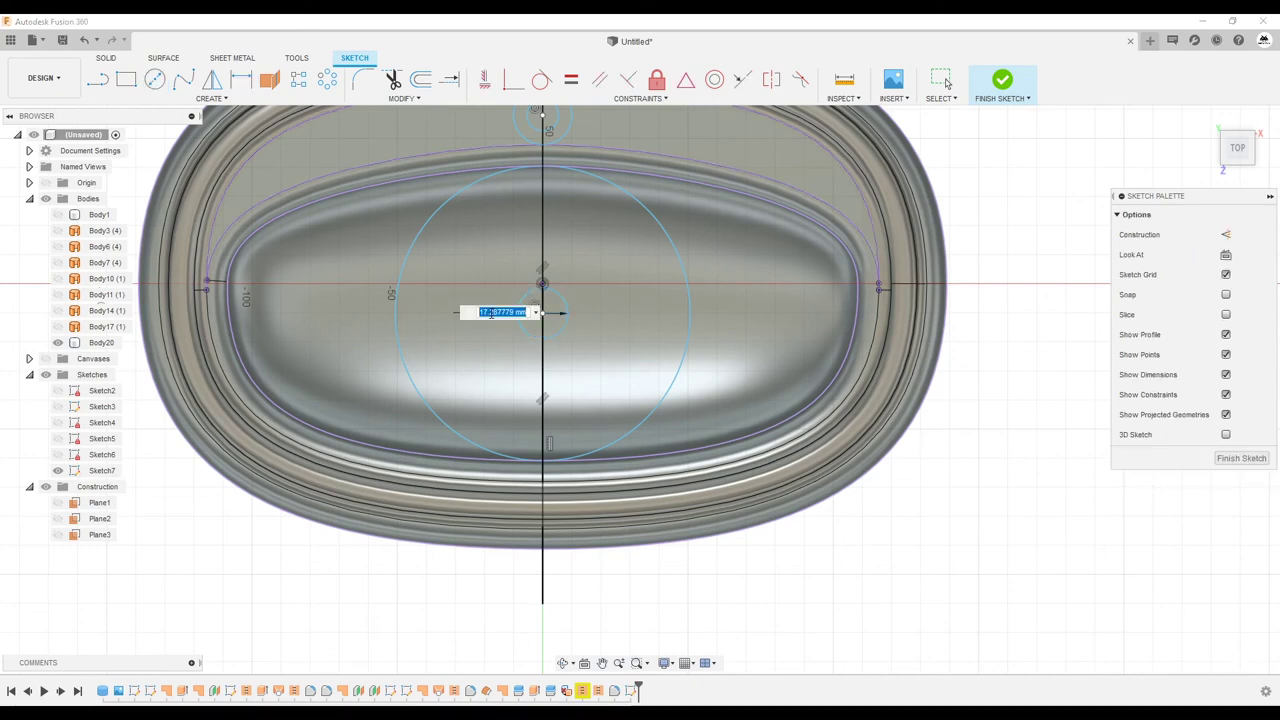
key("Return")
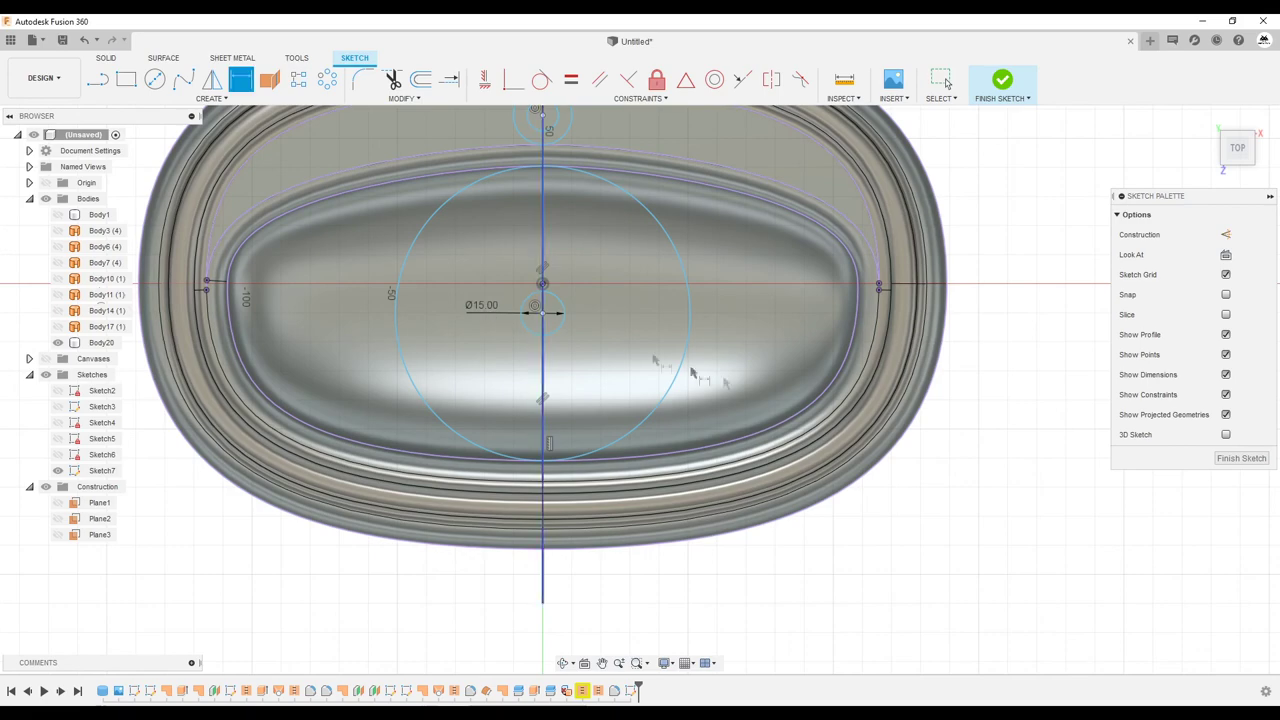
left_click(106, 58)
Step: Select the tap-hole and drain circle profiles for extrusion
key("e")
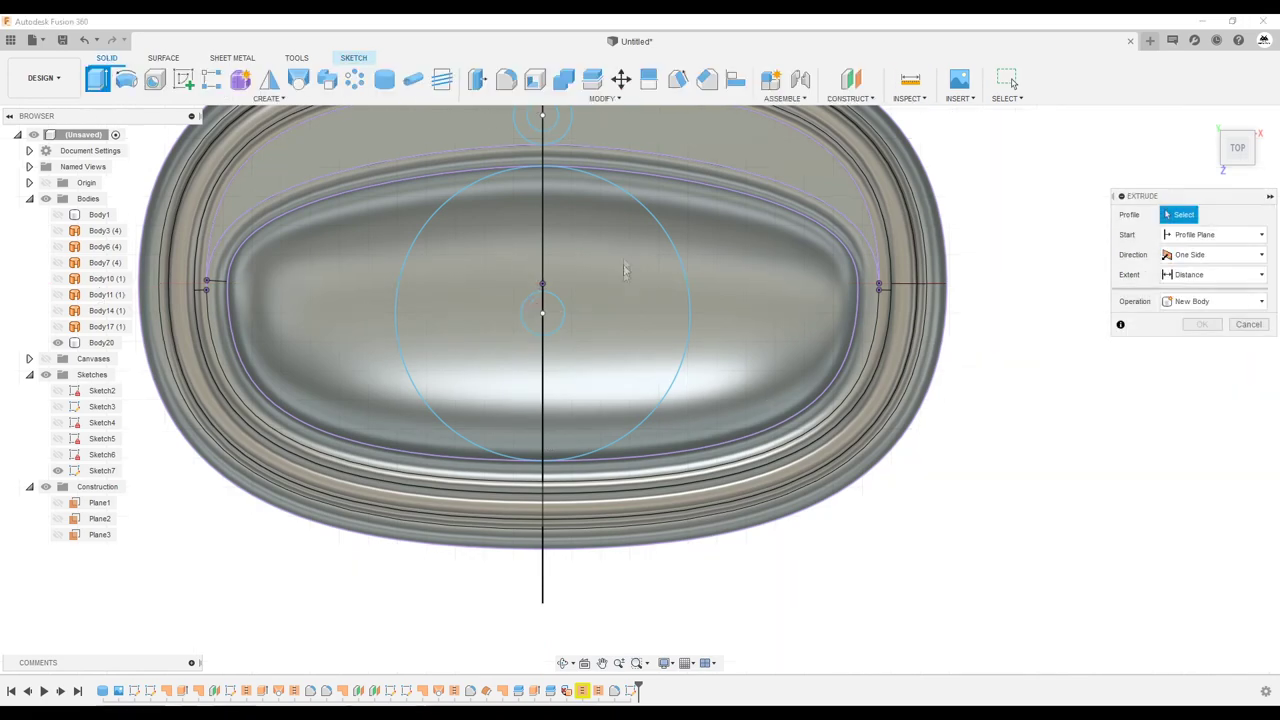
scroll(597, 176, "up", 3)
left_click(590, 150)
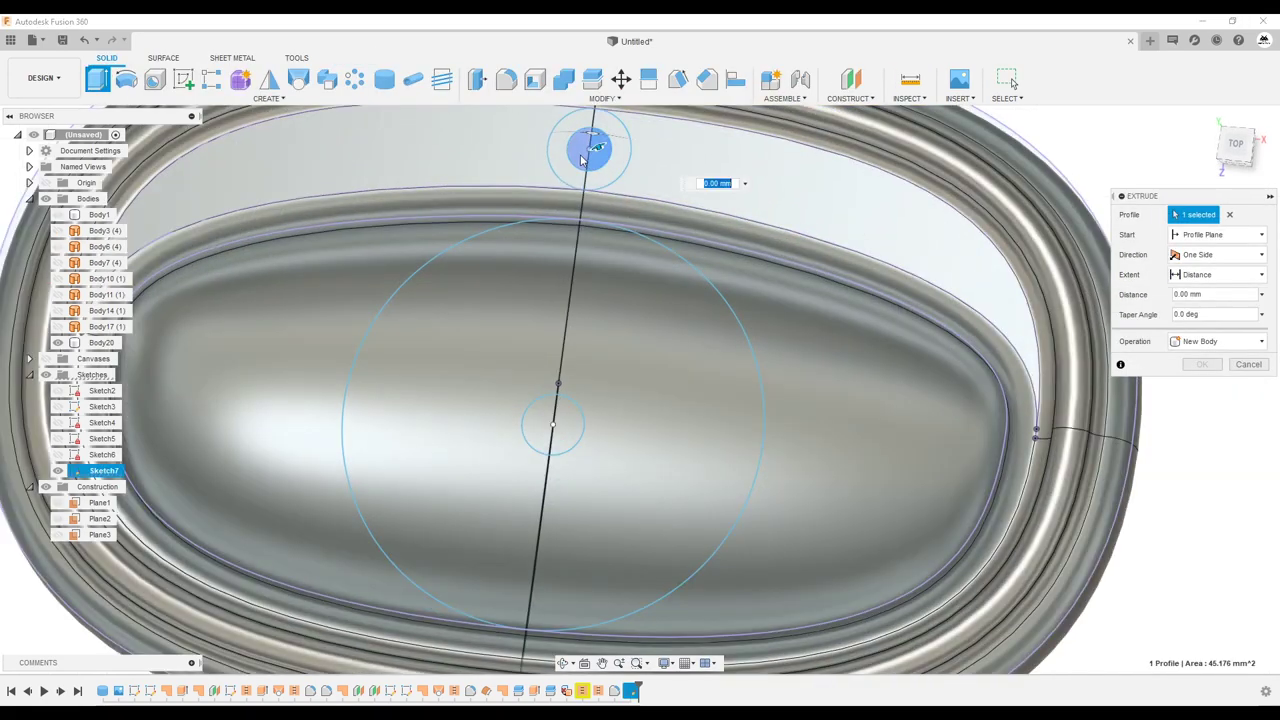
left_click(545, 428)
scroll(585, 275, "down", 3)
Step: Pull the extrusion down into a 45 mm cut through the basin and confirm
mouse_move(585, 275)
middle_mouse_down("shift")
mouse_move(604, 264)
mouse_move(626, 538)
middle_mouse_up("shift")
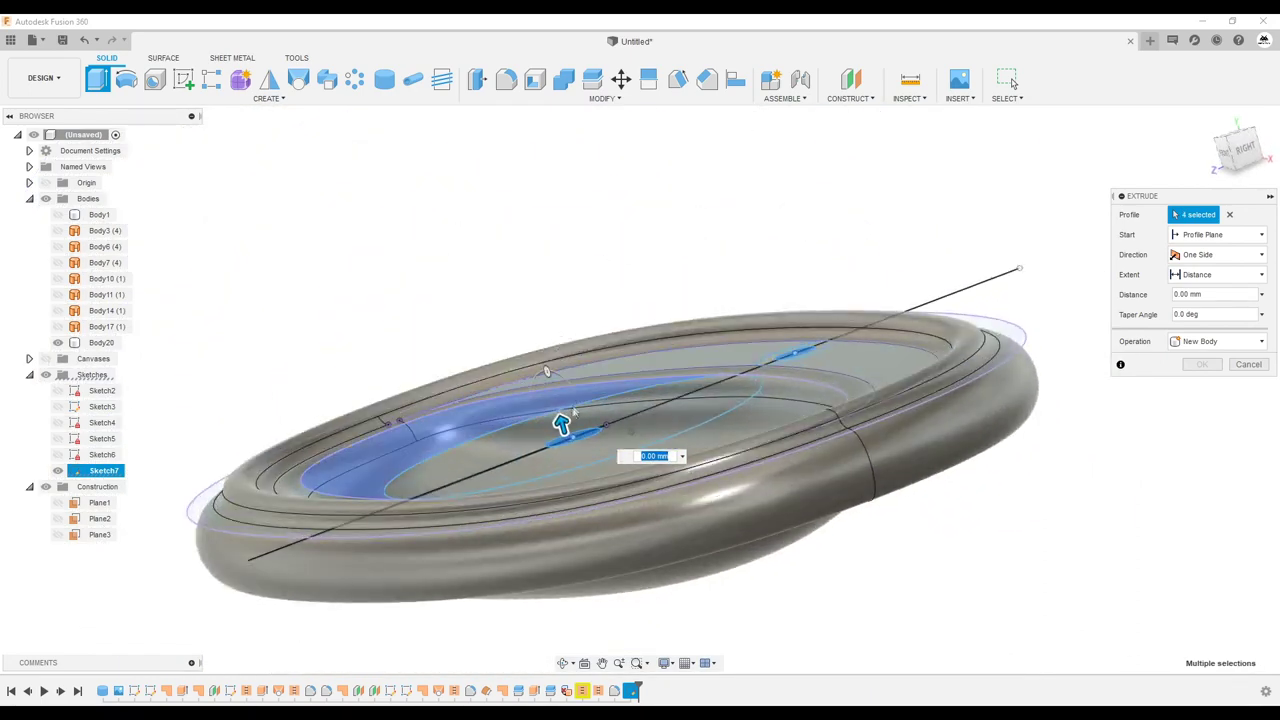
left_click_drag(626, 538, 664, 605)
middle_click_drag(664, 605, 680, 480, "shift")
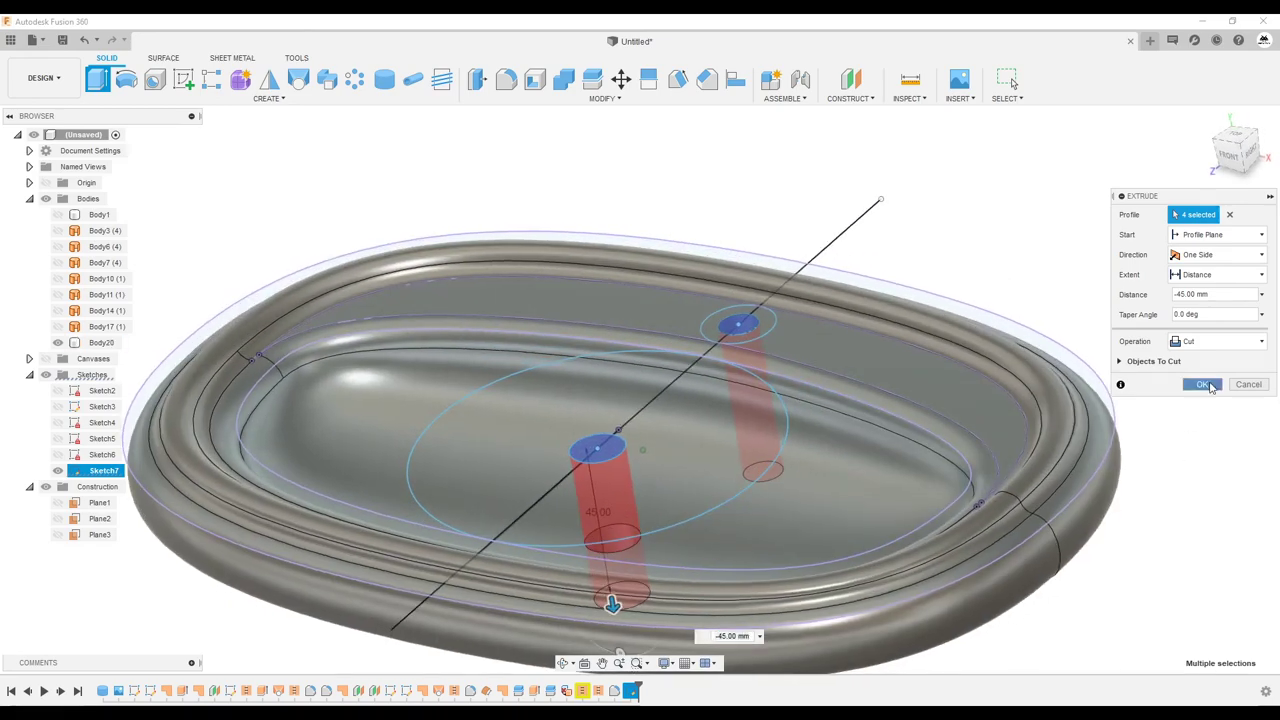
left_click(1204, 385)
mouse_move(760, 420)
middle_mouse_down("shift")
mouse_move(836, 366)
mouse_move(694, 271)
middle_mouse_up("shift")
left_click(706, 79)
scroll(645, 487, "up", 2)
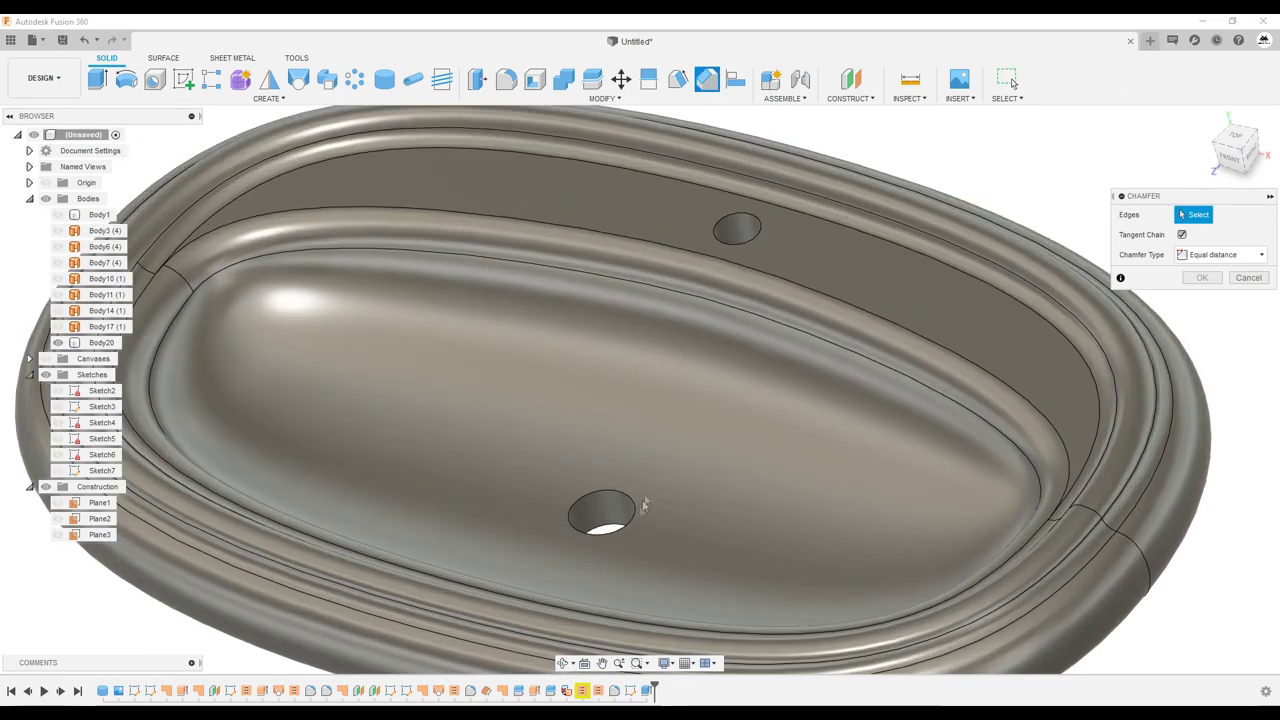
Step: Chamfer the drain hole's top edge by 4 mm
left_click(631, 524)
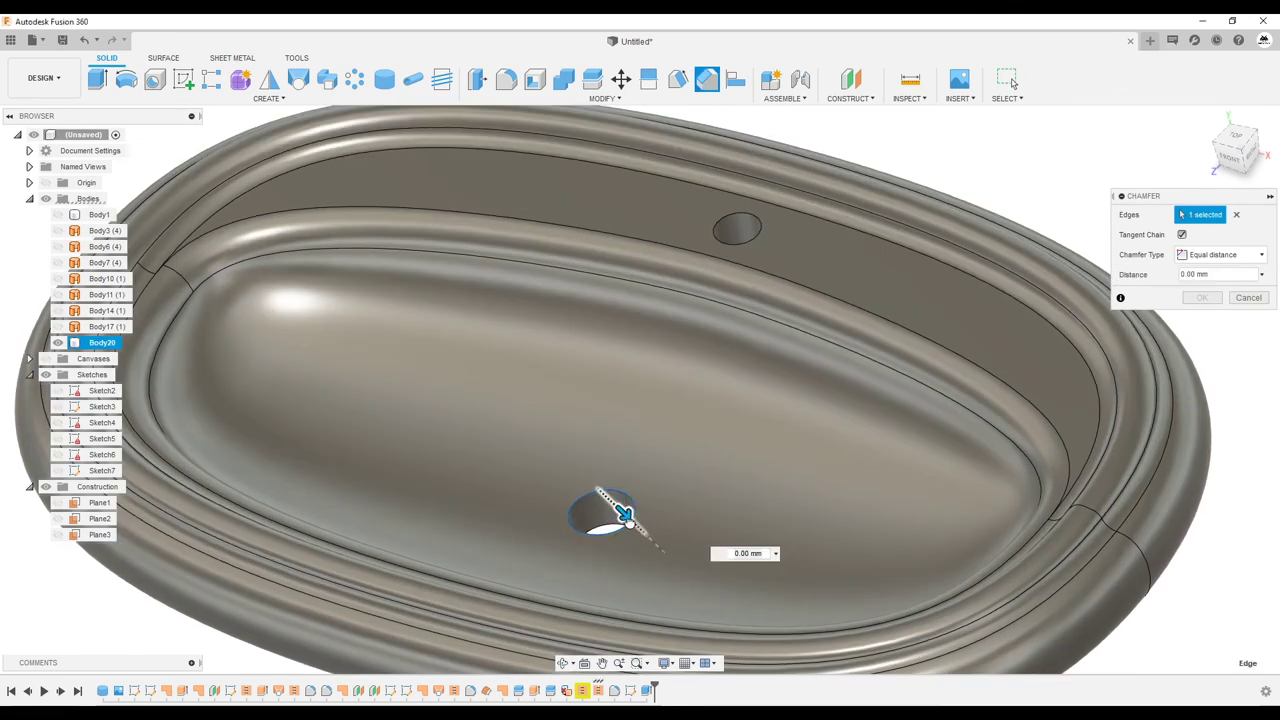
left_click_drag(624, 514, 634, 522)
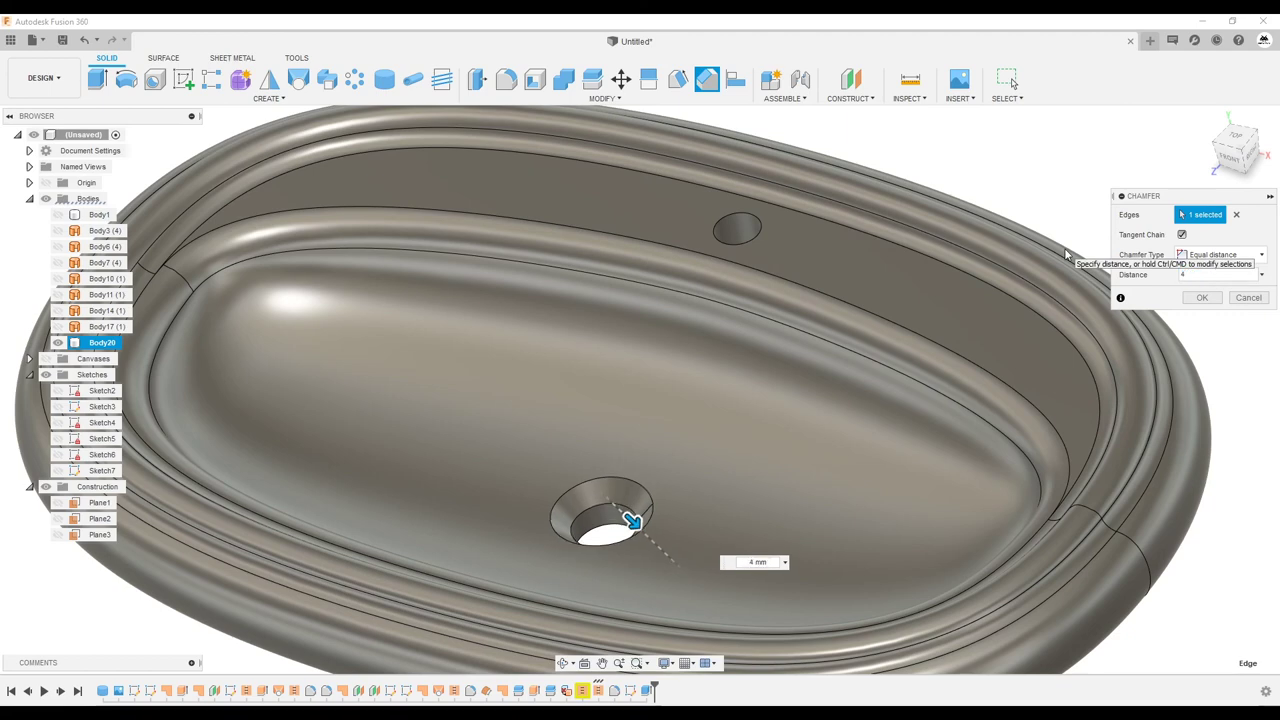
key("Return")
Step: Fillet the drain hole's two edges at 3 mm, dismissing a recovery-file error
key("f")
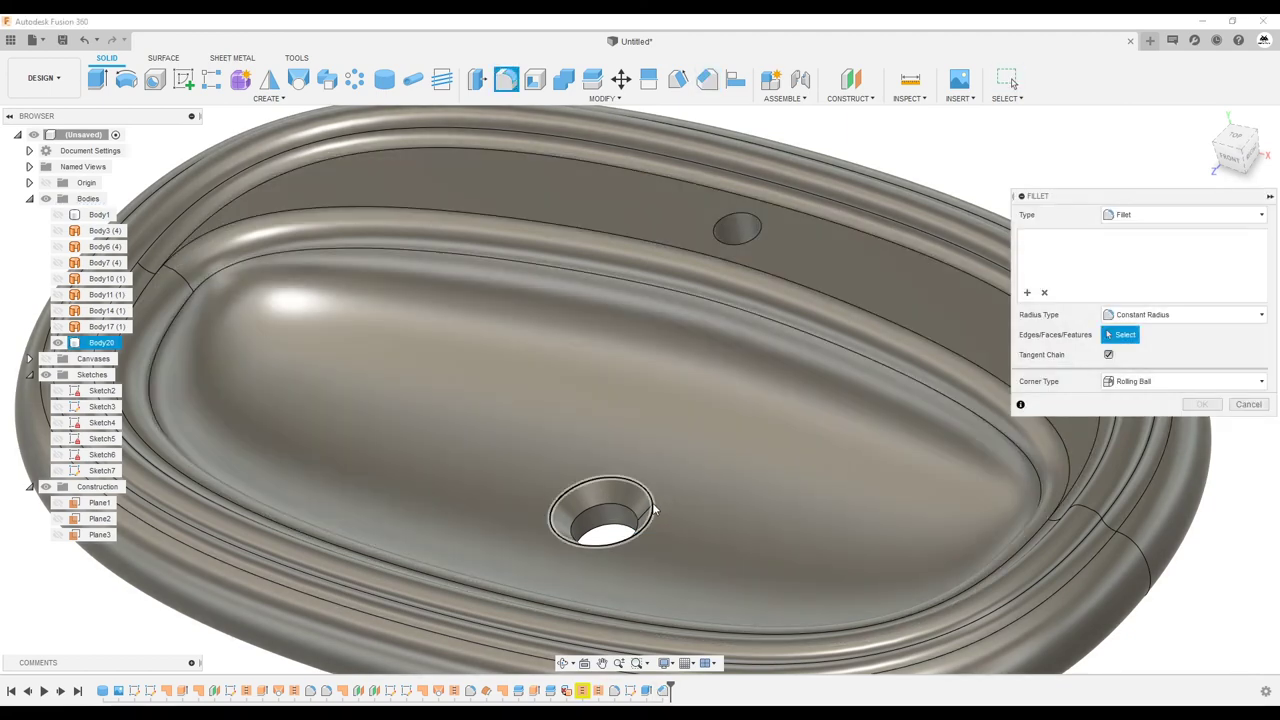
left_click(640, 510)
left_click(655, 528)
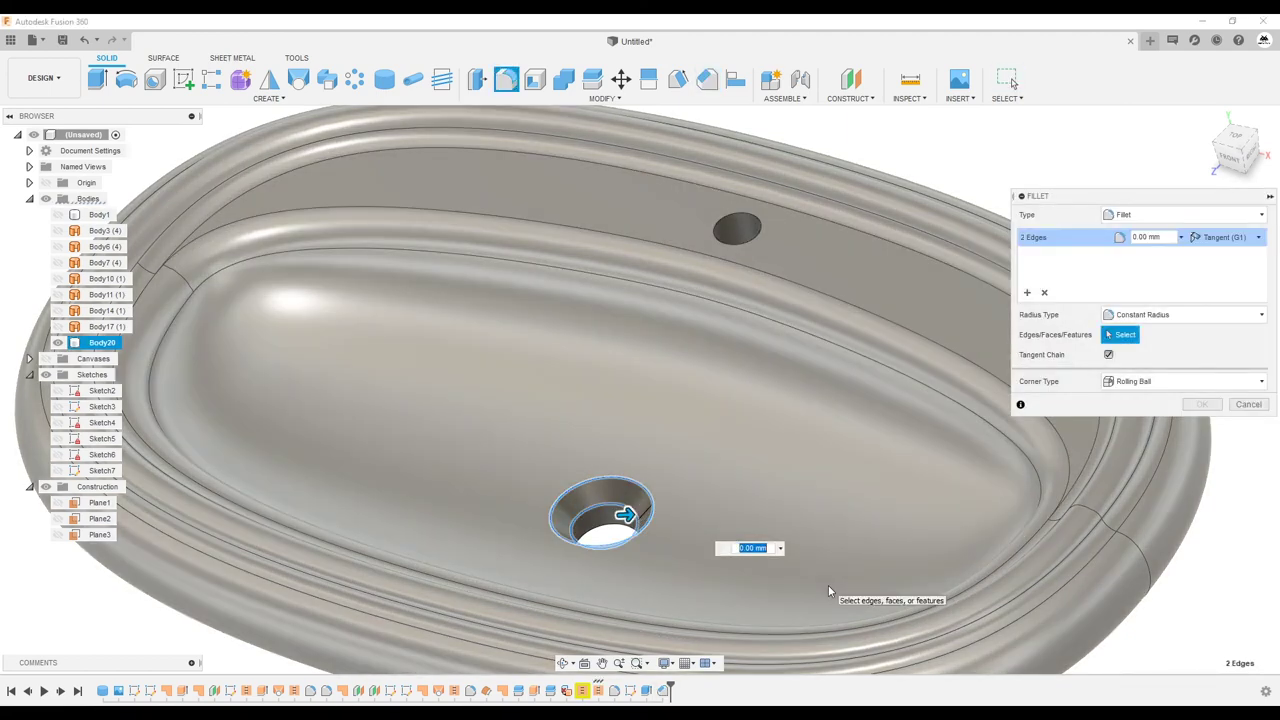
type("3")
left_click(773, 391)
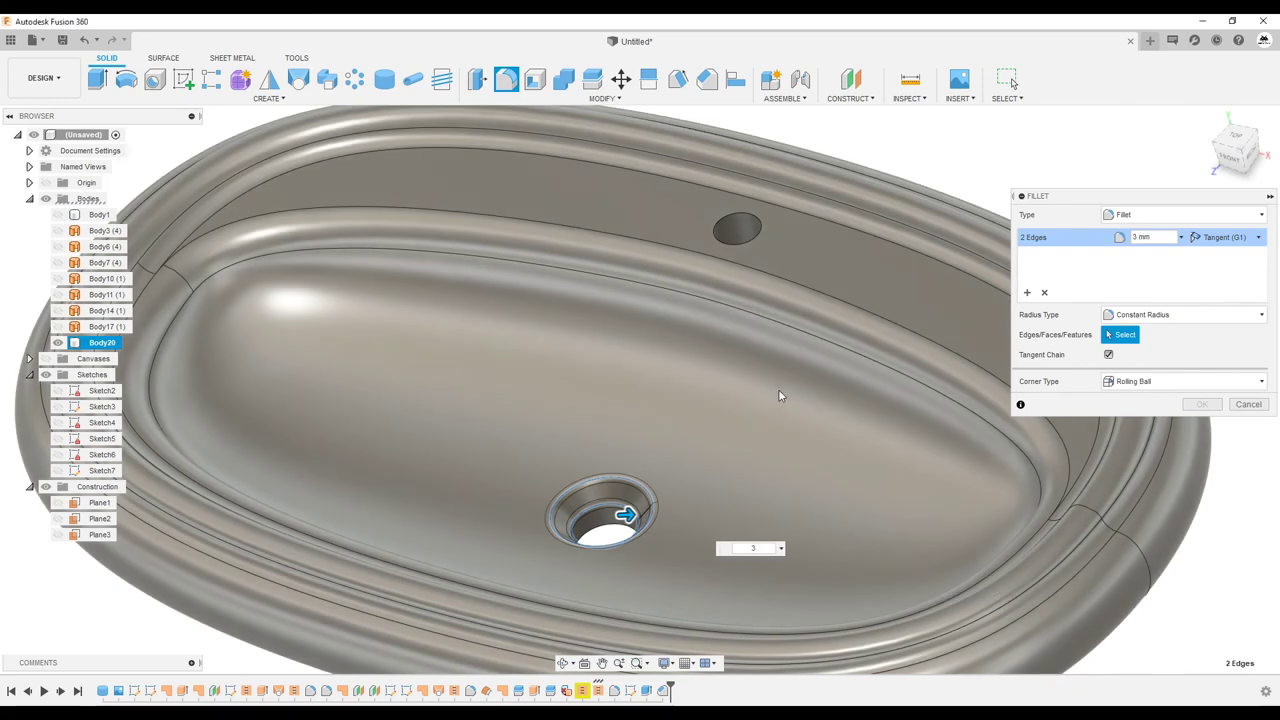
left_click(1202, 405)
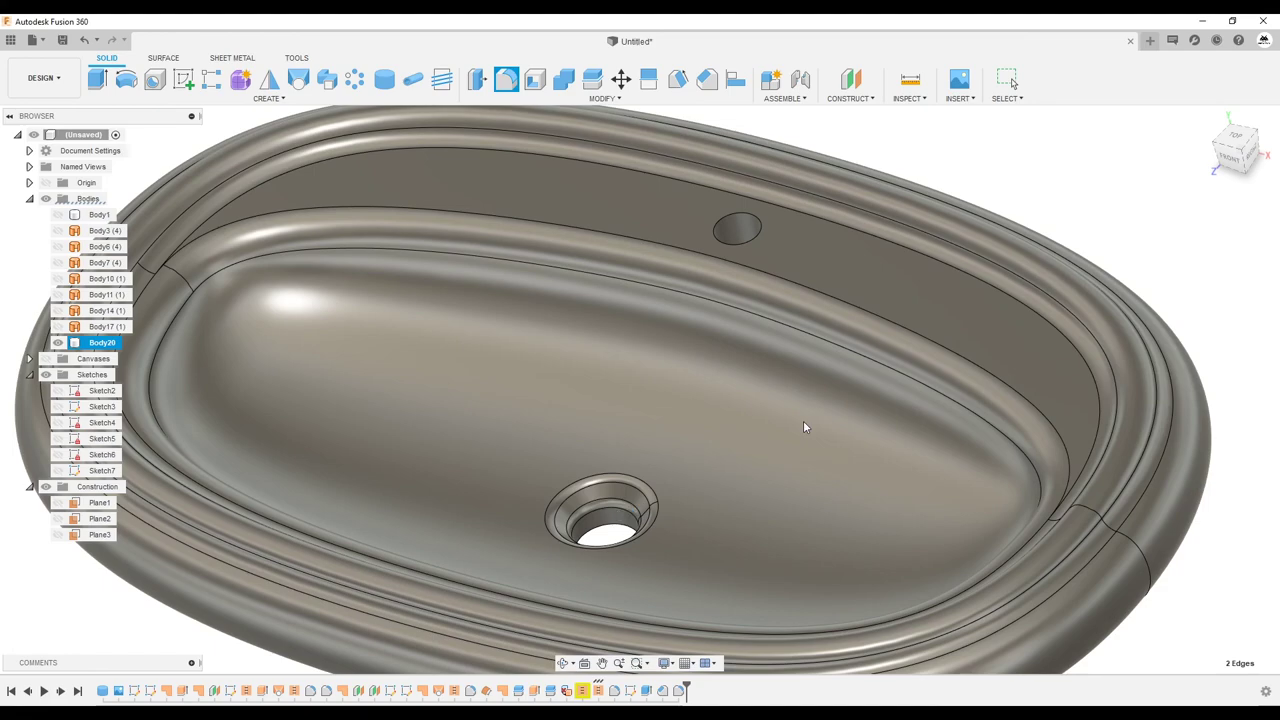
Step: Round the tap hole's top edge with a 1 mm fillet
key("f")
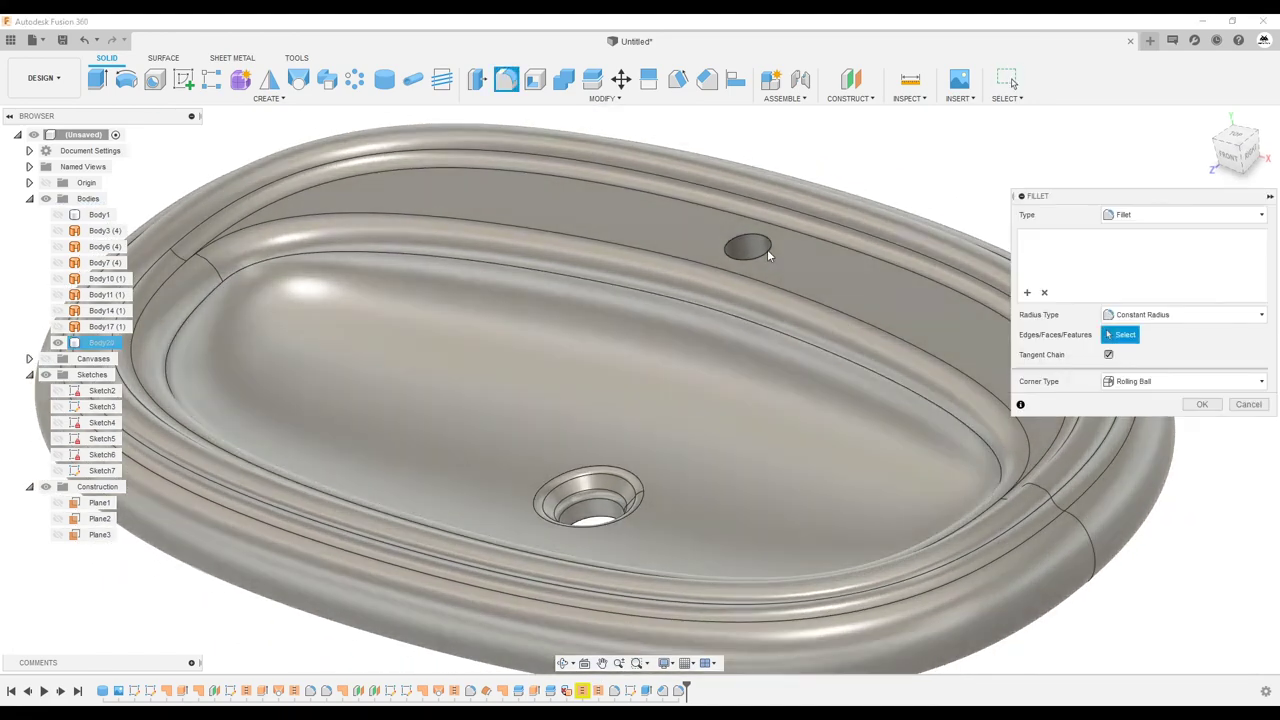
left_click(766, 249)
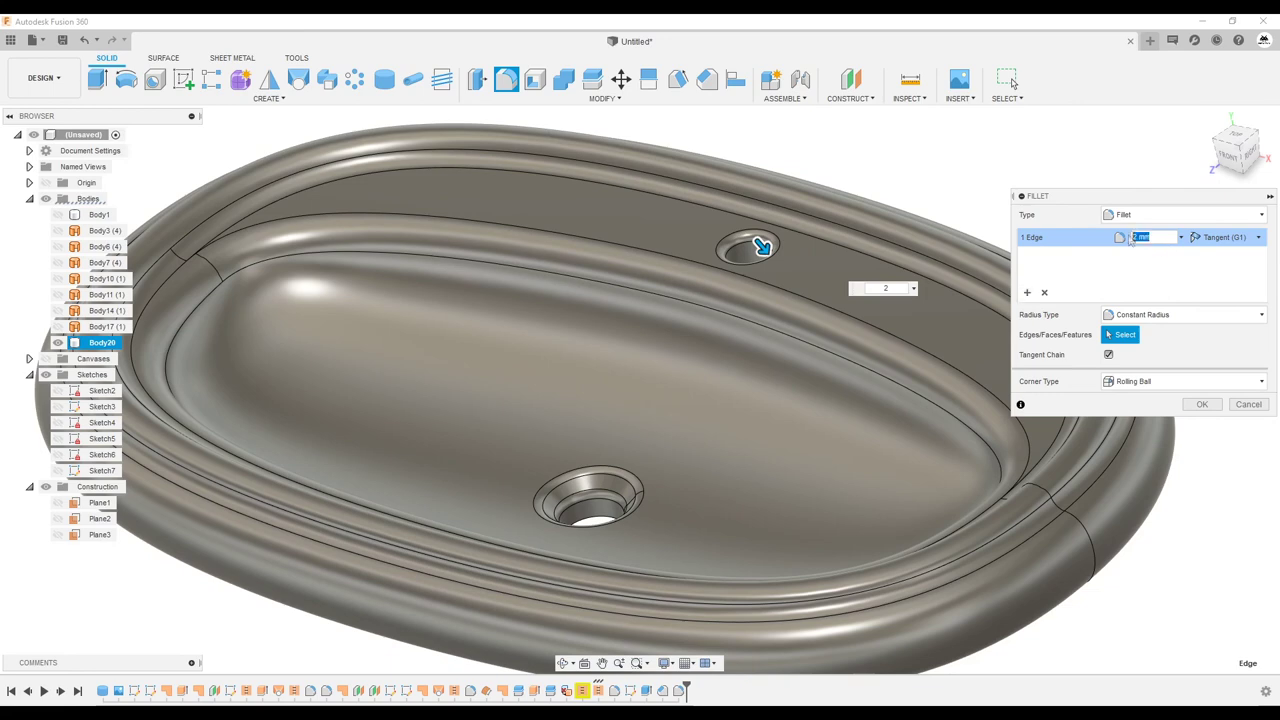
left_click(1203, 404)
scroll(1111, 457, "down", 5)
mouse_move(1111, 440)
middle_mouse_down("shift")
mouse_move(1114, 459)
mouse_move(1043, 449)
middle_mouse_up("shift")
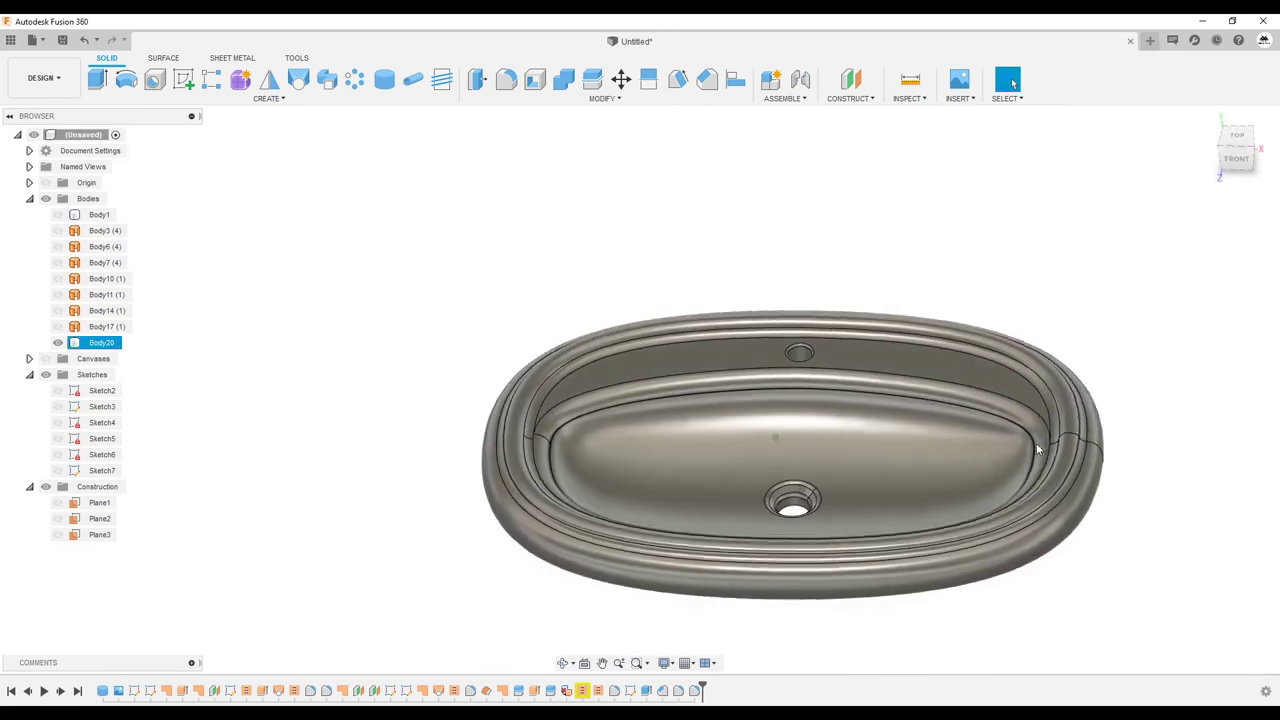
left_click(42, 77)
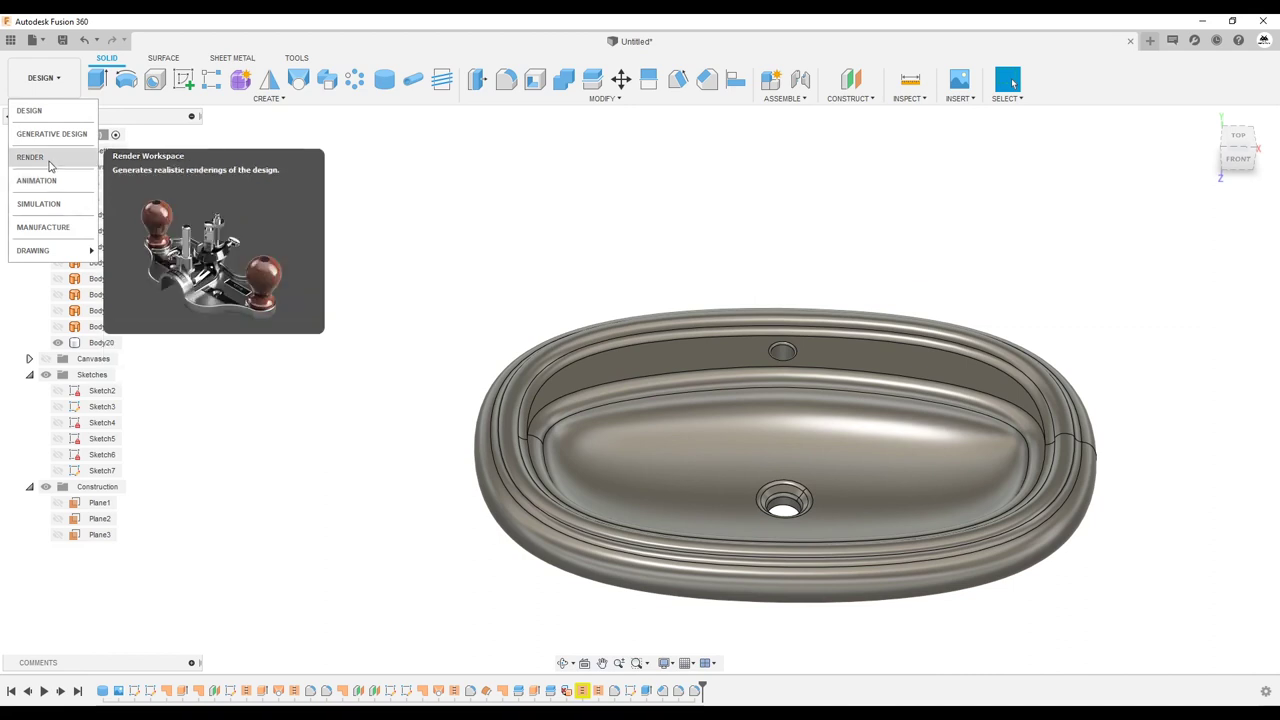
Step: Choose RENDER from the workspace list and orbit the basin to a tilted view
left_click(50, 165)
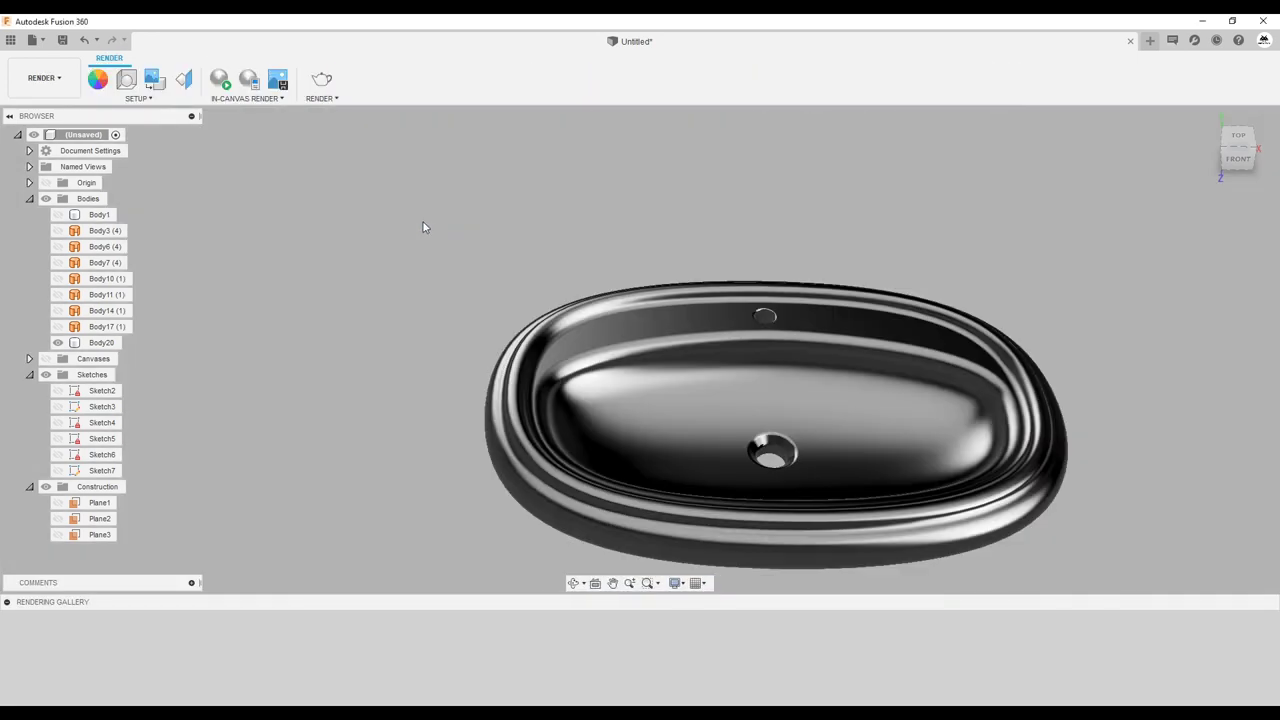
mouse_move(900, 360)
middle_mouse_down("shift")
mouse_move(1017, 363)
mouse_move(531, 125)
middle_mouse_up("shift")
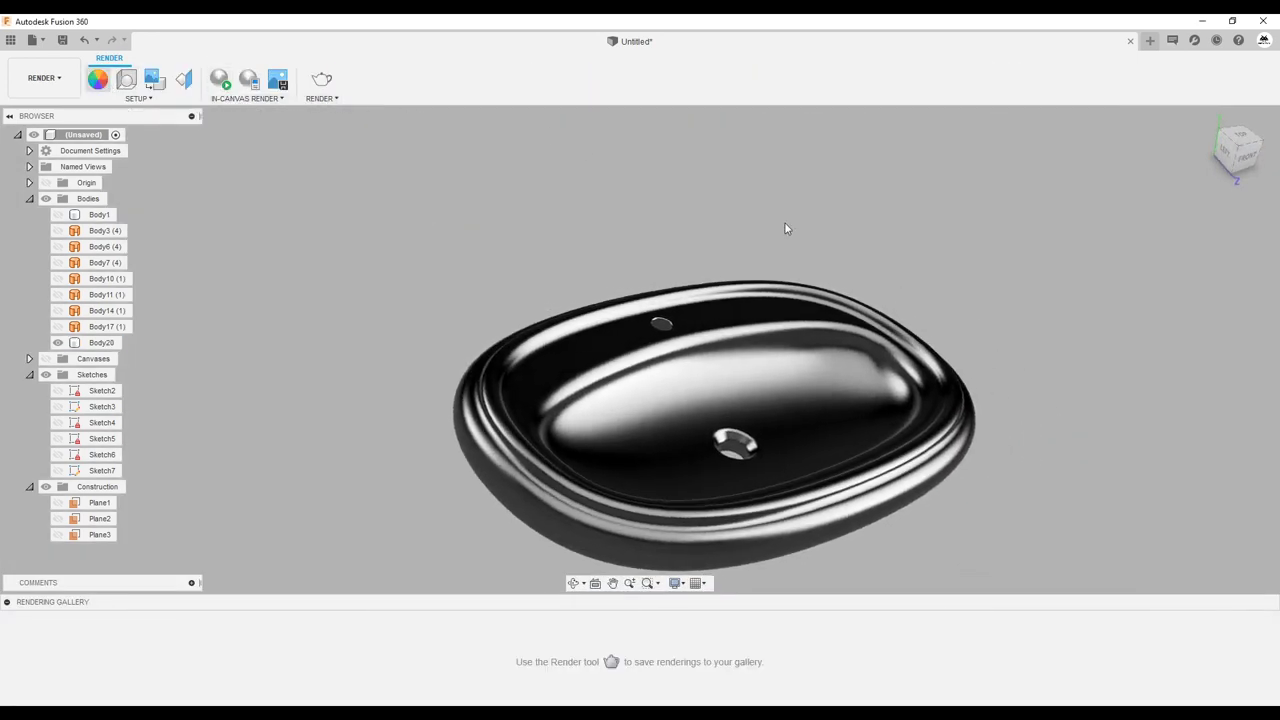
Step: Apply the Paint - Enamel Glossy (White) appearance to the washbasin body
key("a")
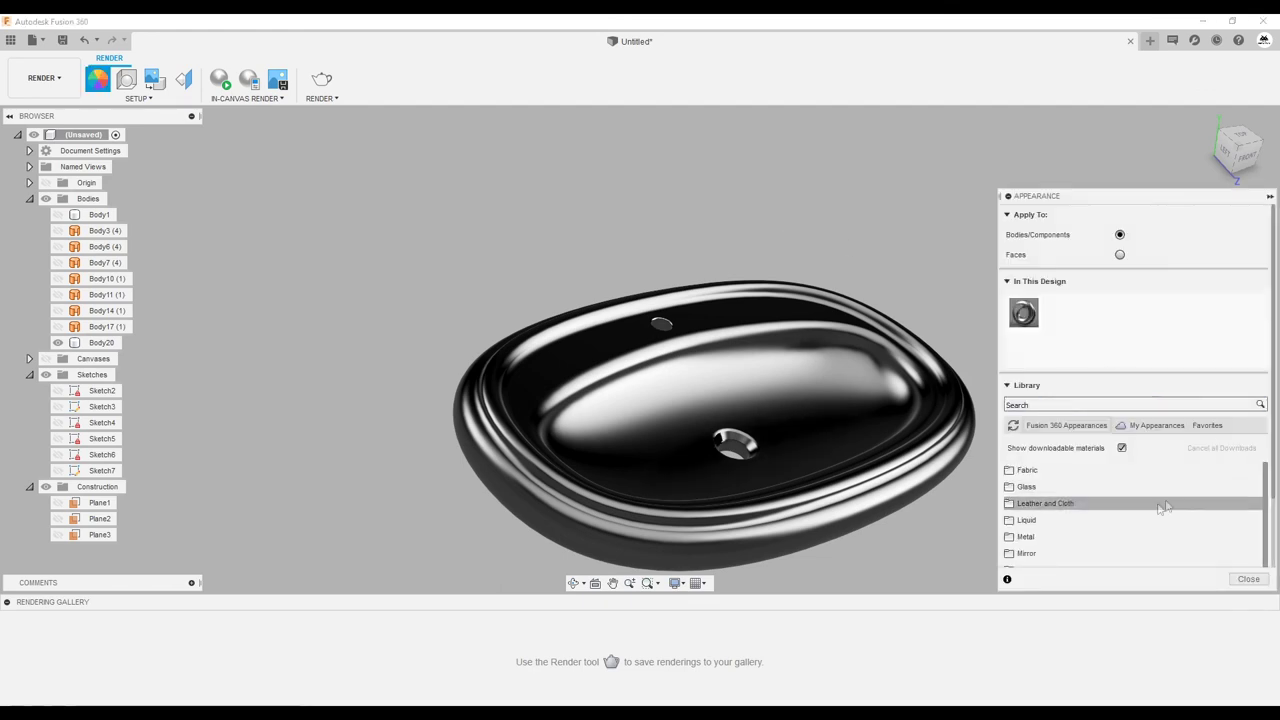
scroll(1165, 508, "down", 3)
scroll(1057, 513, "down", 2)
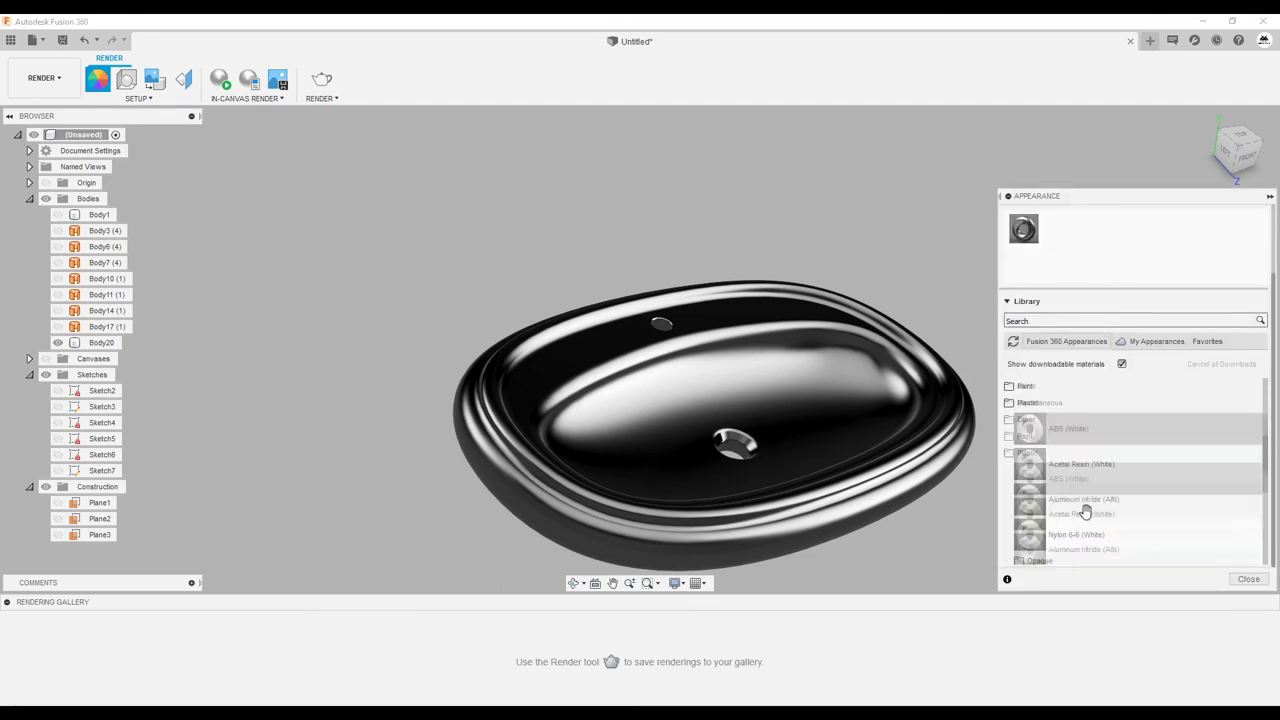
scroll(1057, 513, "down", 4)
scroll(1055, 510, "up", 4)
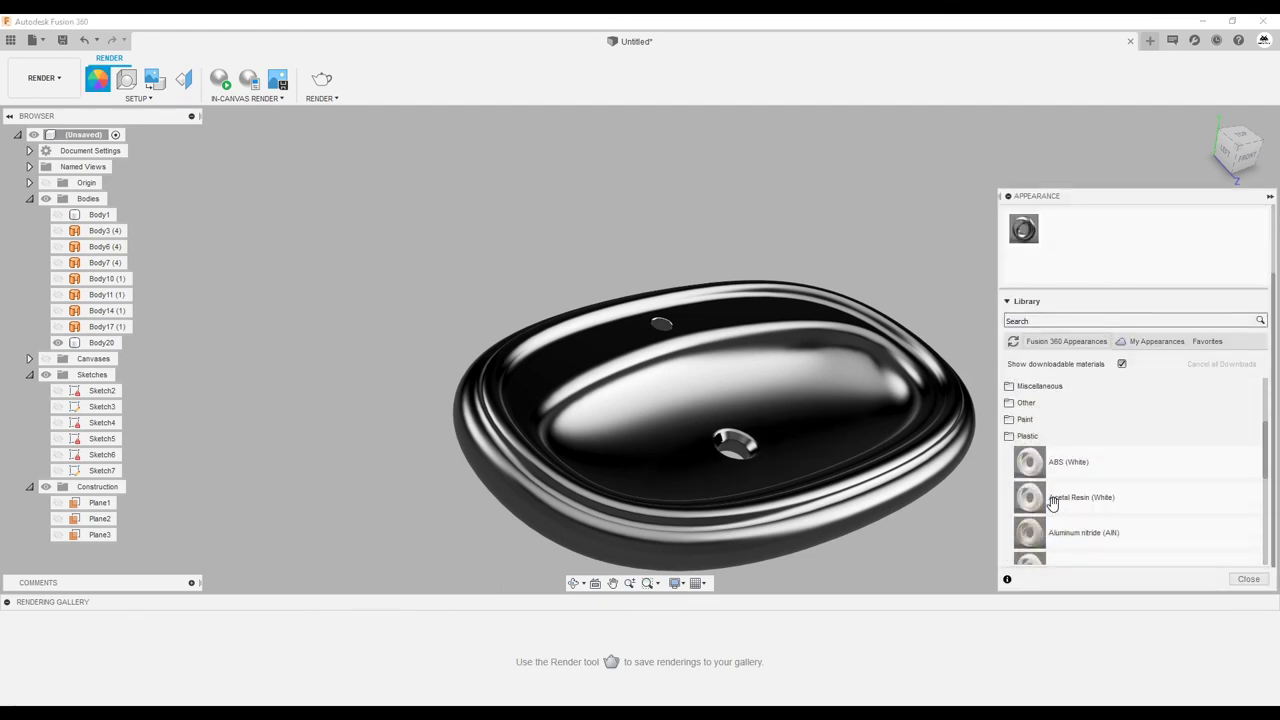
left_click(1025, 419)
left_click(1040, 437)
scroll(1095, 449, "down", 5)
scroll(1095, 449, "down", 5)
scroll(1095, 449, "up", 2)
left_click_drag(1040, 430, 900, 435)
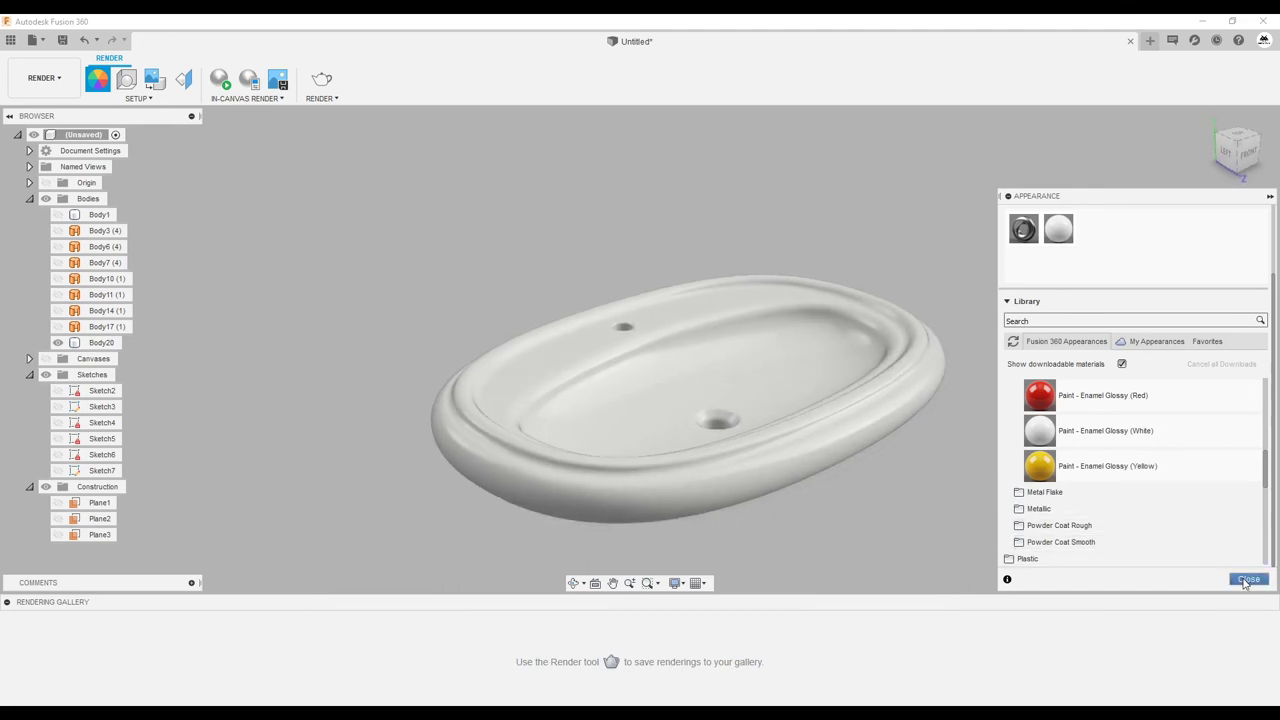
left_click(1248, 580)
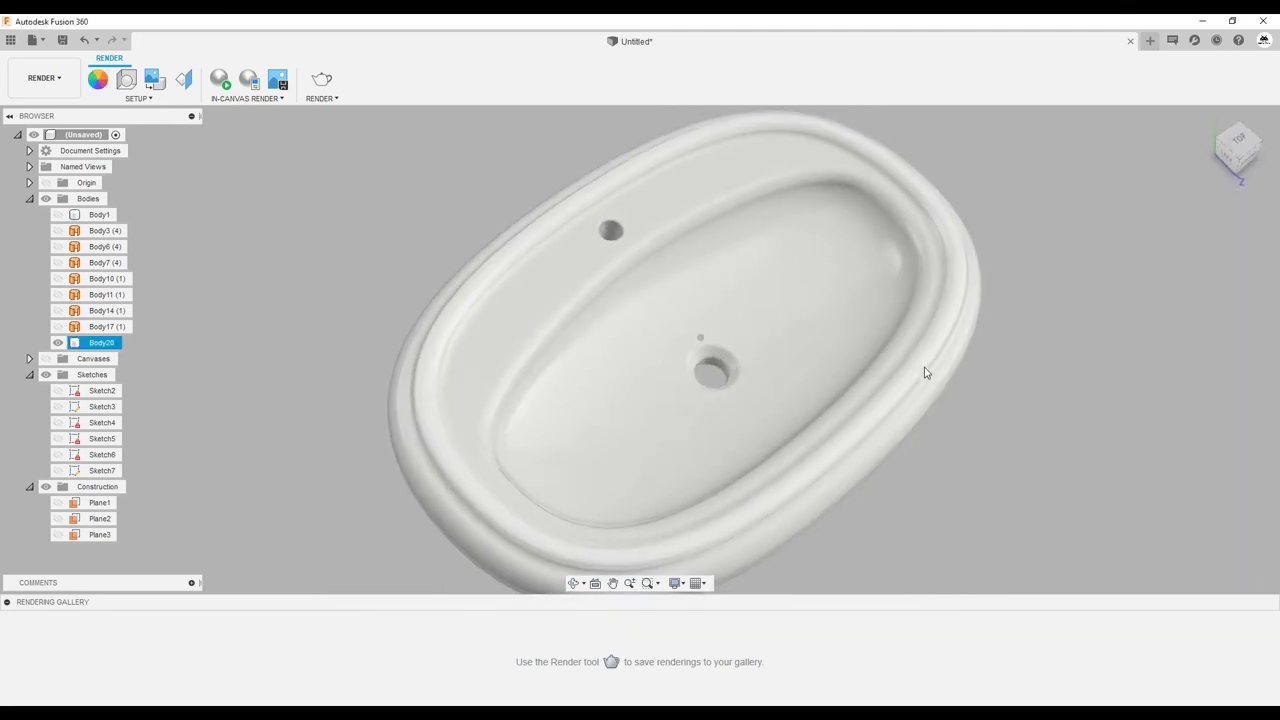
Step: Set the Scene Settings background colour to solid black, then view the basin from a low side angle
left_click(127, 80)
left_click(1181, 333)
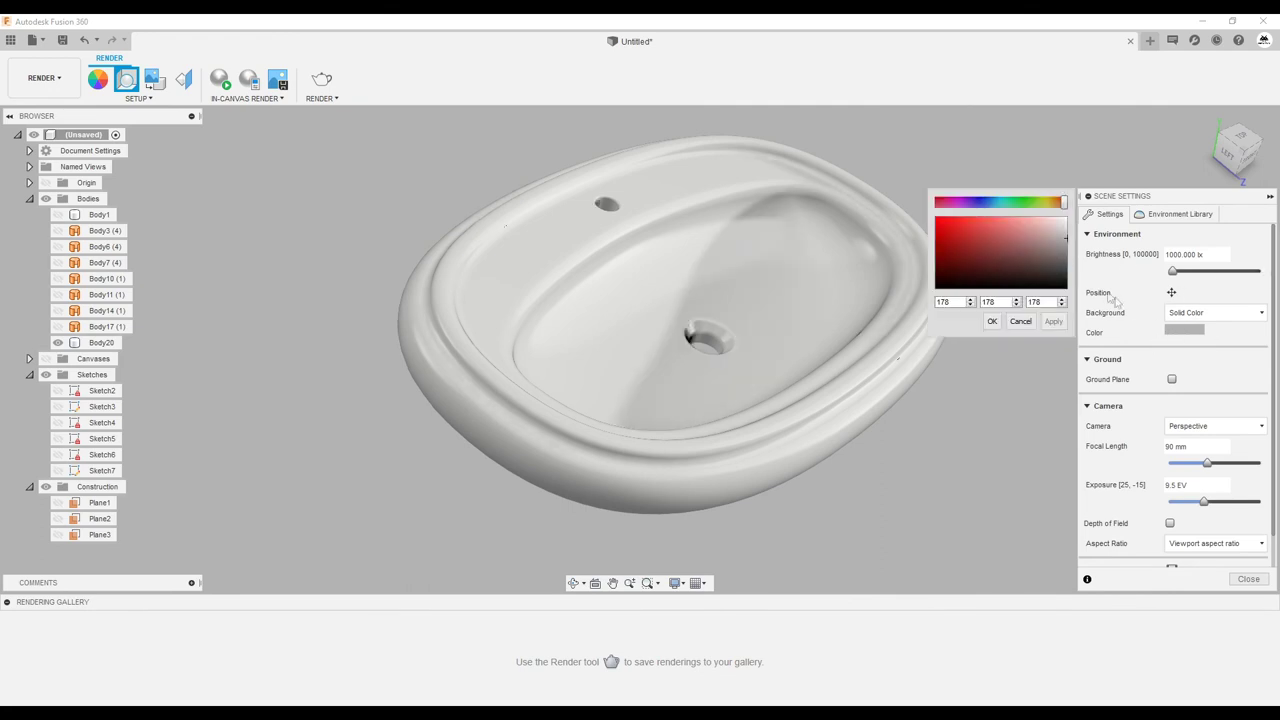
left_click(1054, 321)
left_click(992, 321)
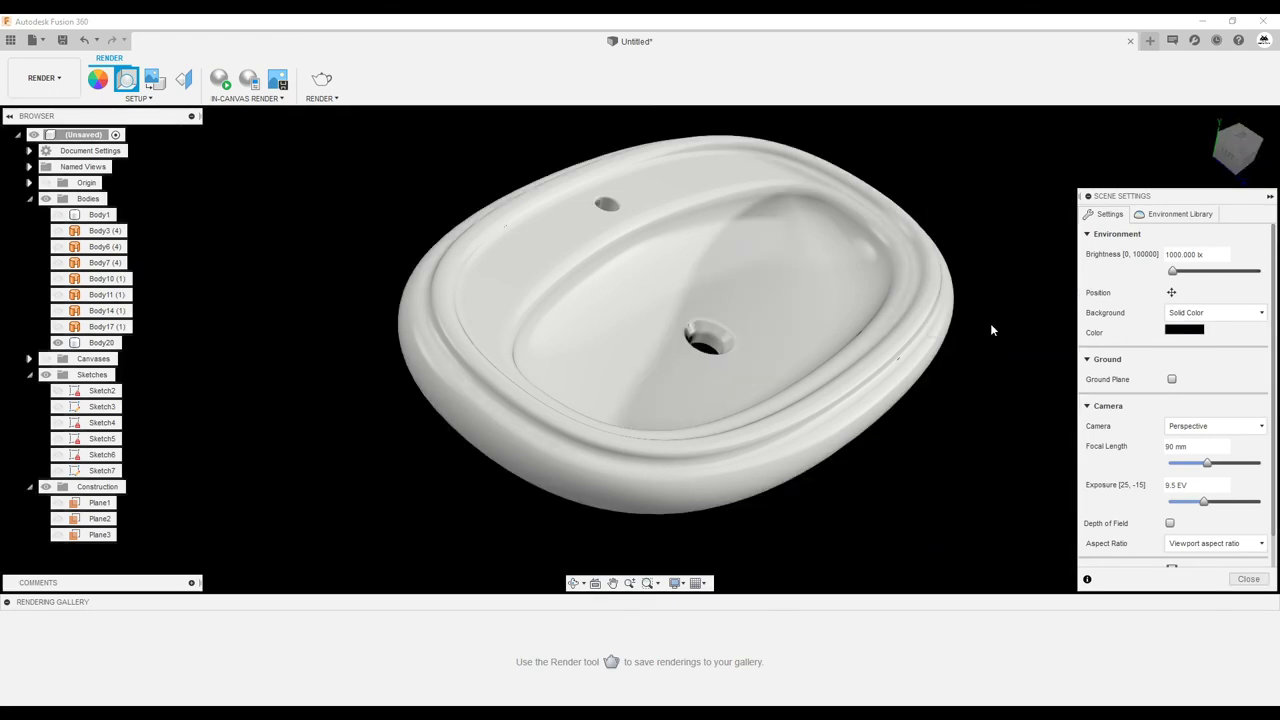
left_click(1245, 580)
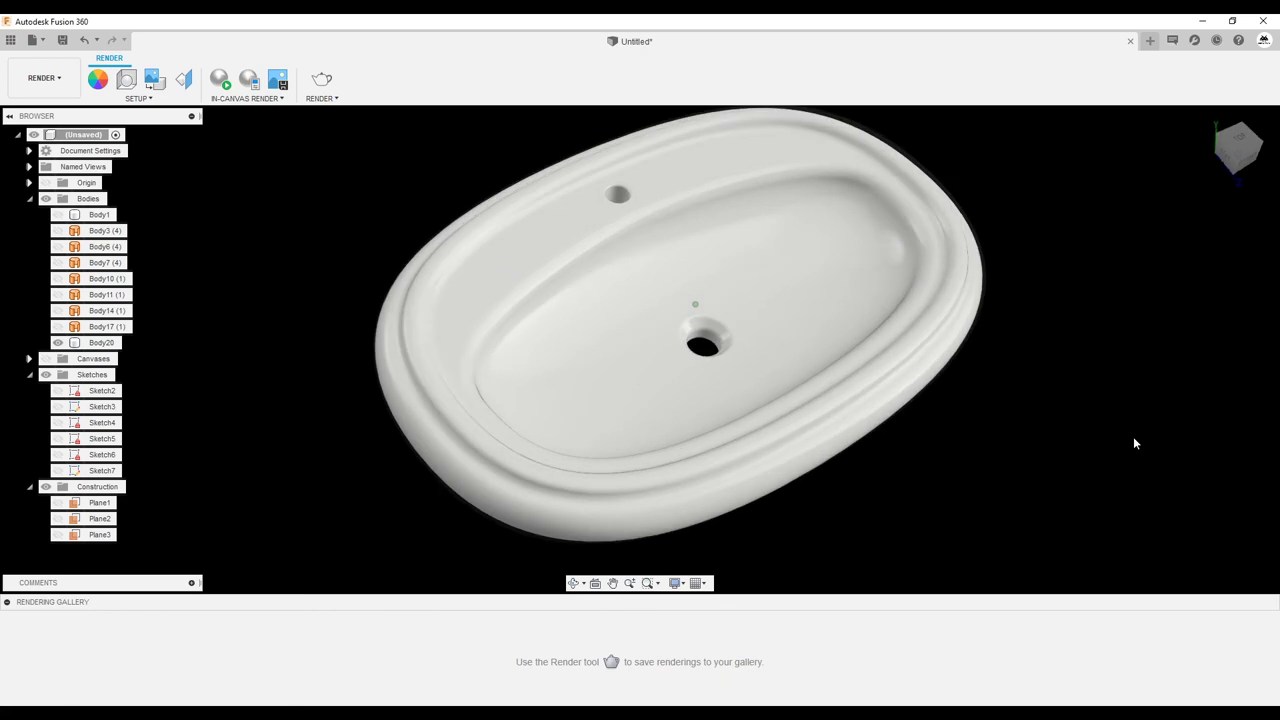
middle_click_drag(1134, 441, 1091, 409, "shift")
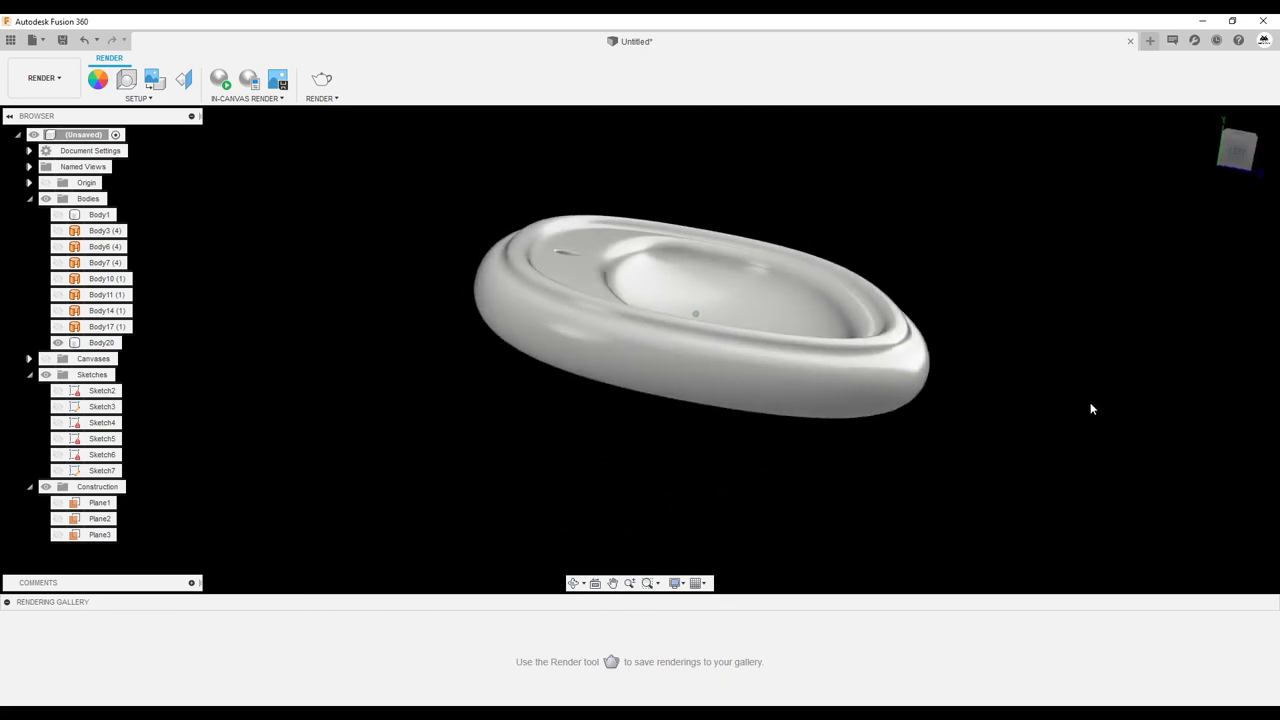